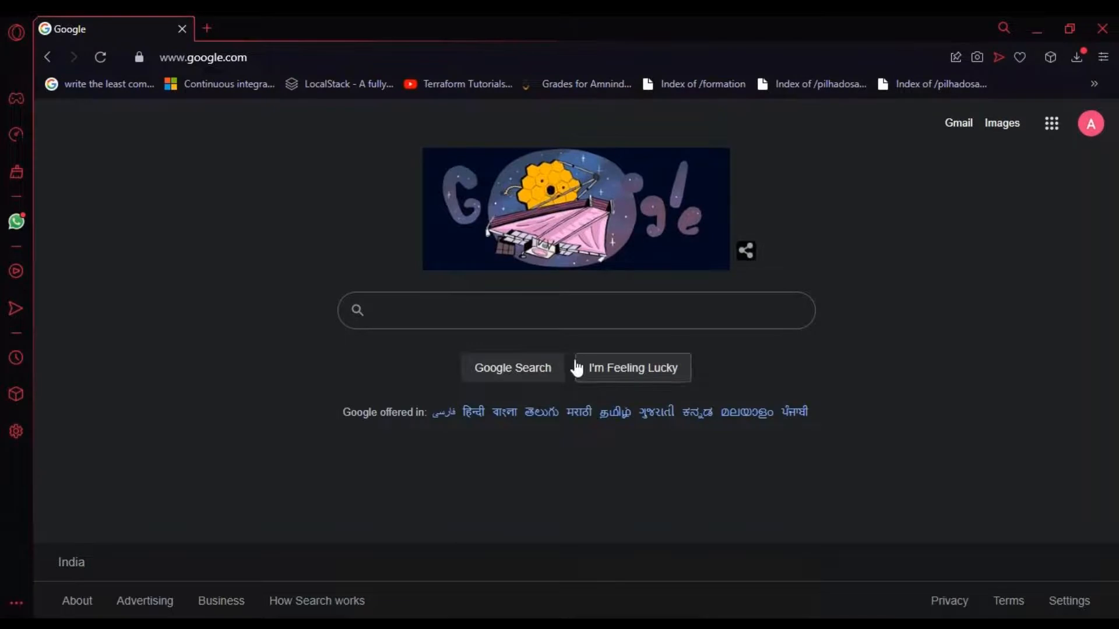
Search Google for "aws console".
{"action": "type", "text": "was"}
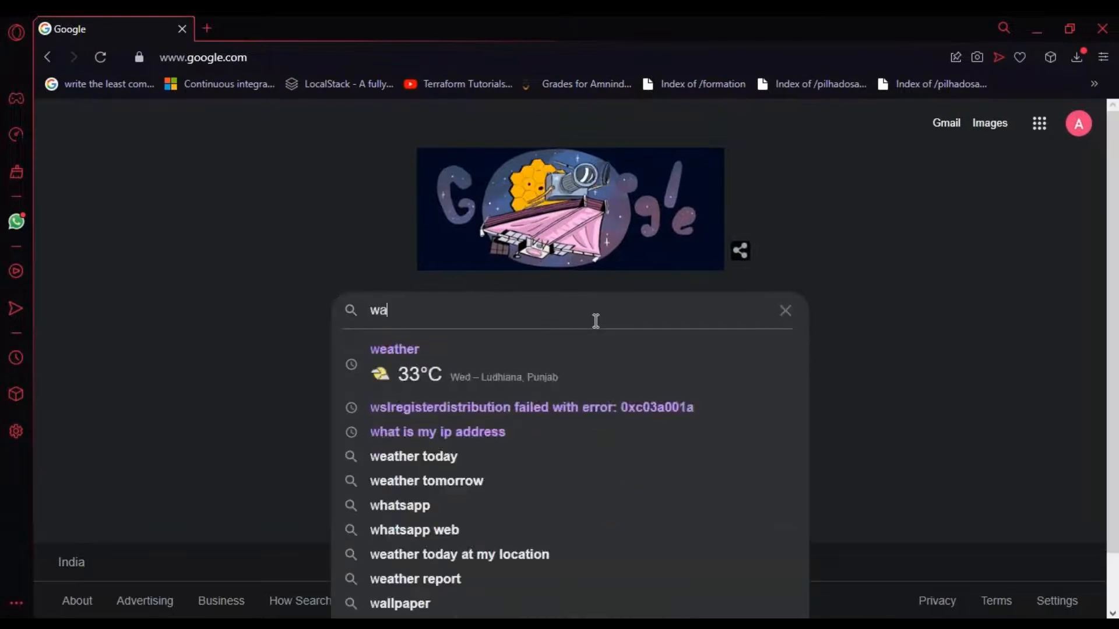
{"action": "key", "text": "BackSpace"}
{"action": "key", "text": "BackSpace"}
{"action": "key", "text": "BackSpace"}
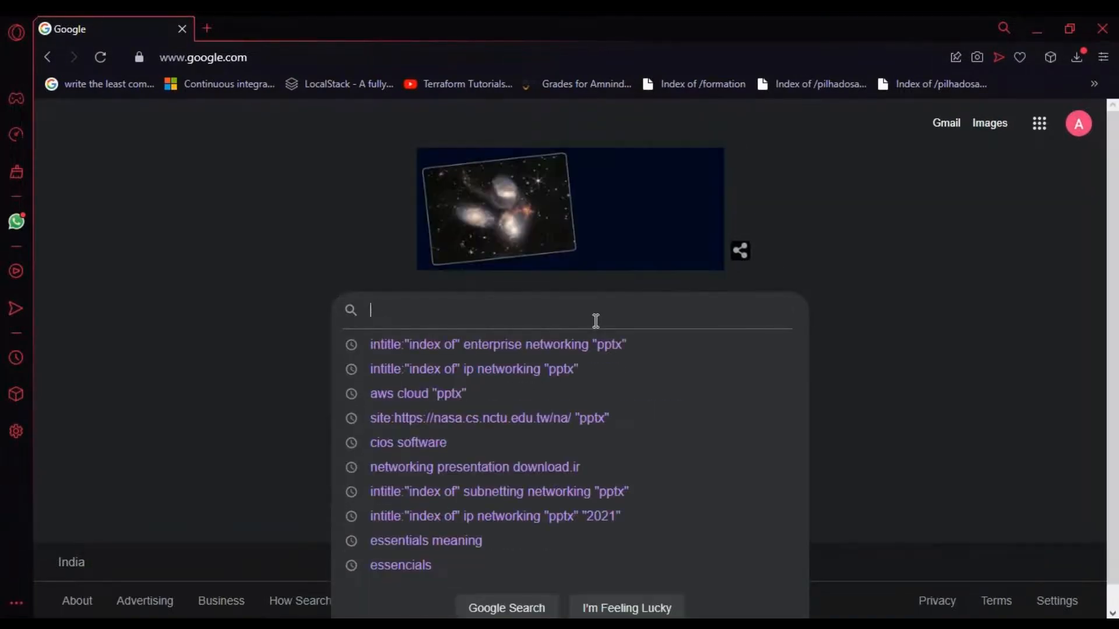
{"action": "type", "text": "aws consol"}
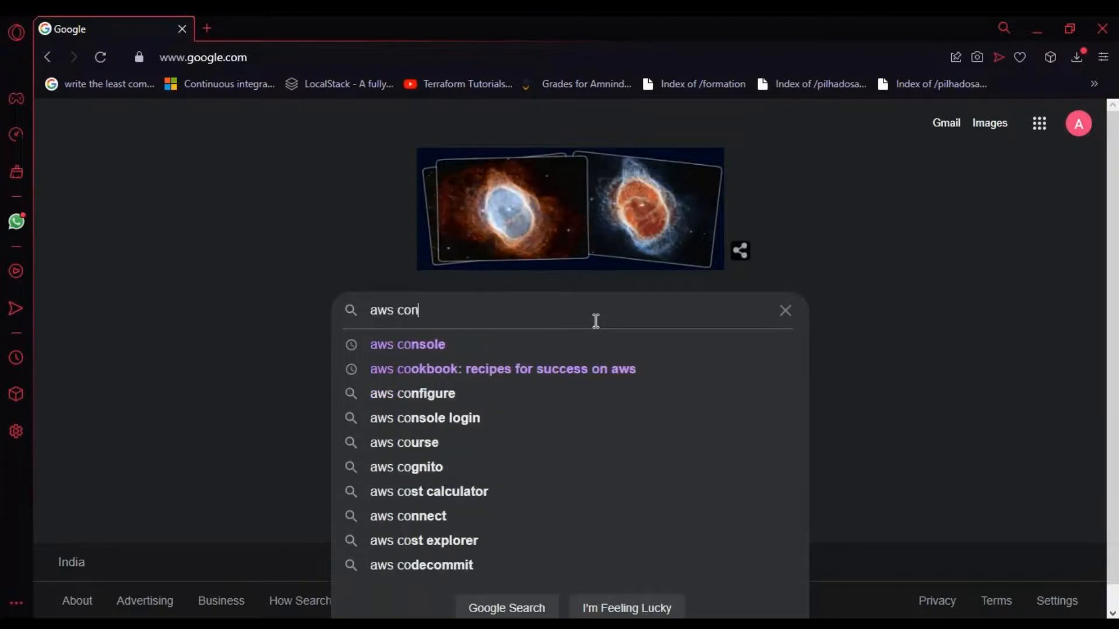
{"action": "key", "text": "Return"}
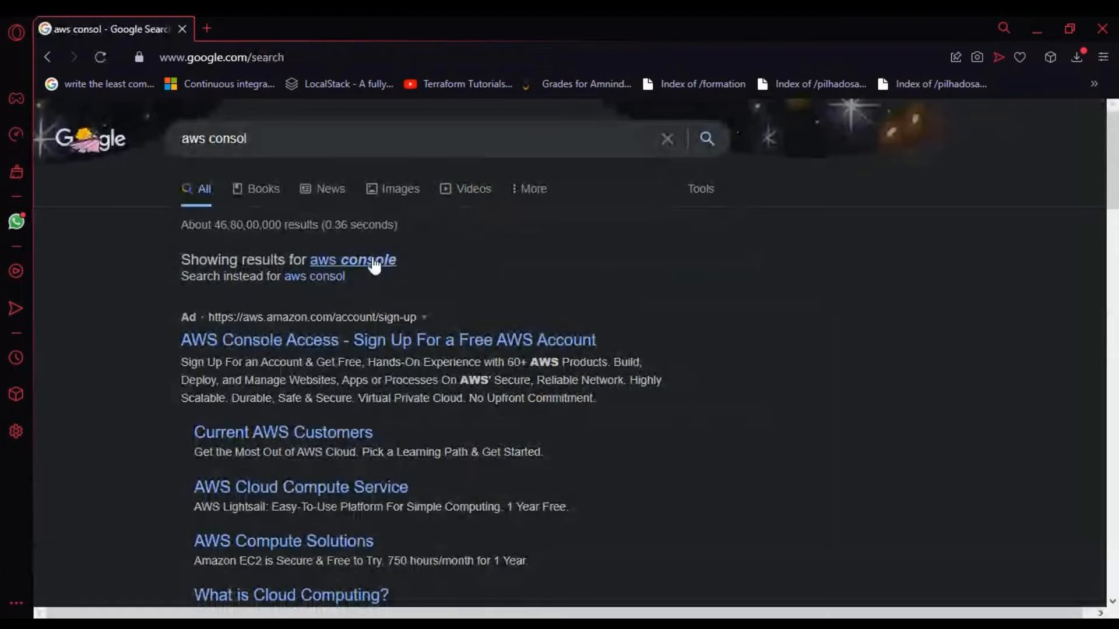
{"action": "left_click", "coordinate": [376, 260]}
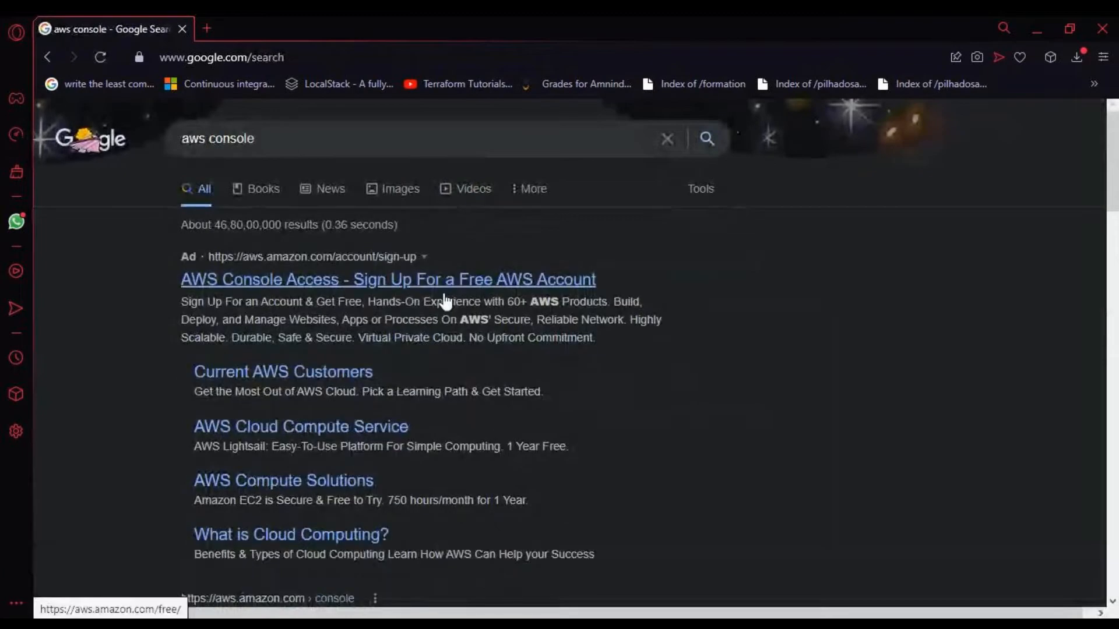
Go to the AWS Console Access sign-up result and proceed to the console sign-in page.
{"action": "left_click", "coordinate": [385, 281]}
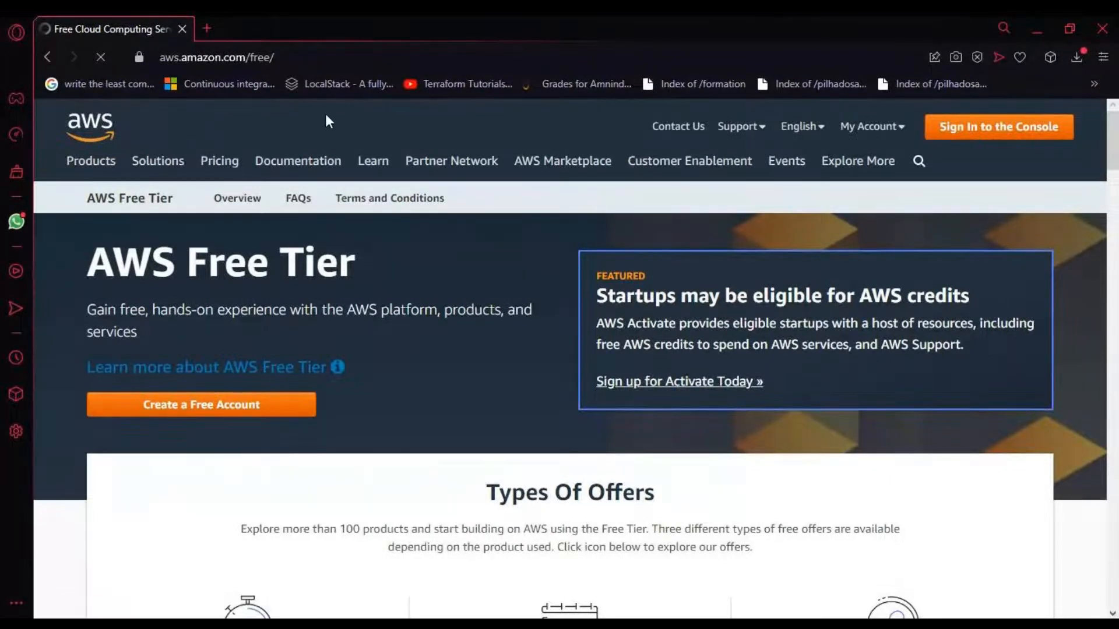
{"action": "left_click", "coordinate": [338, 166]}
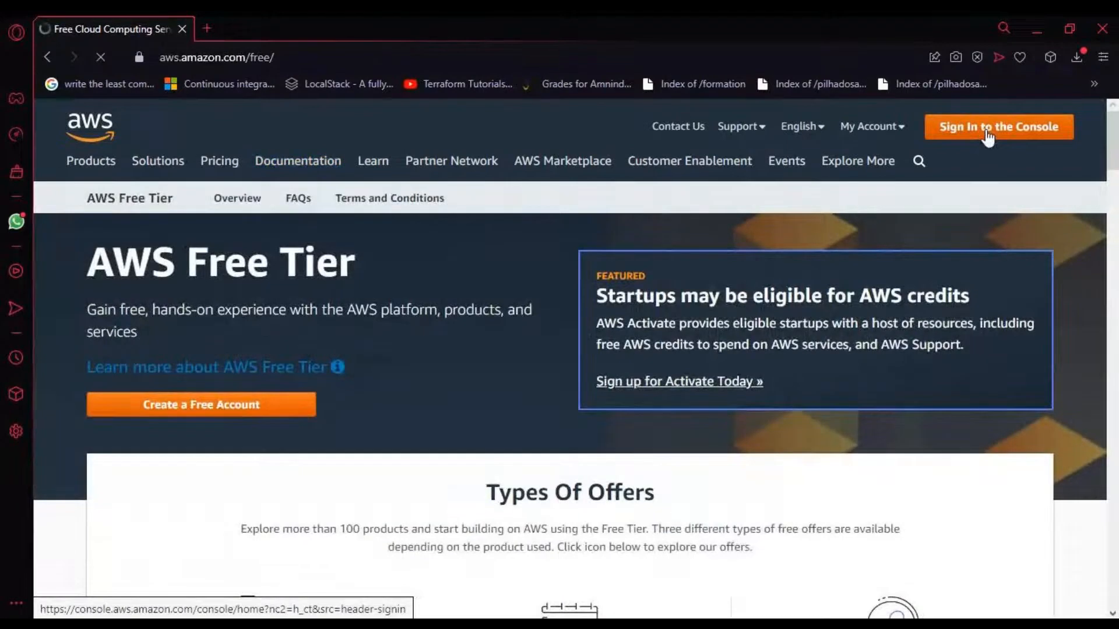
{"action": "left_click", "coordinate": [988, 133]}
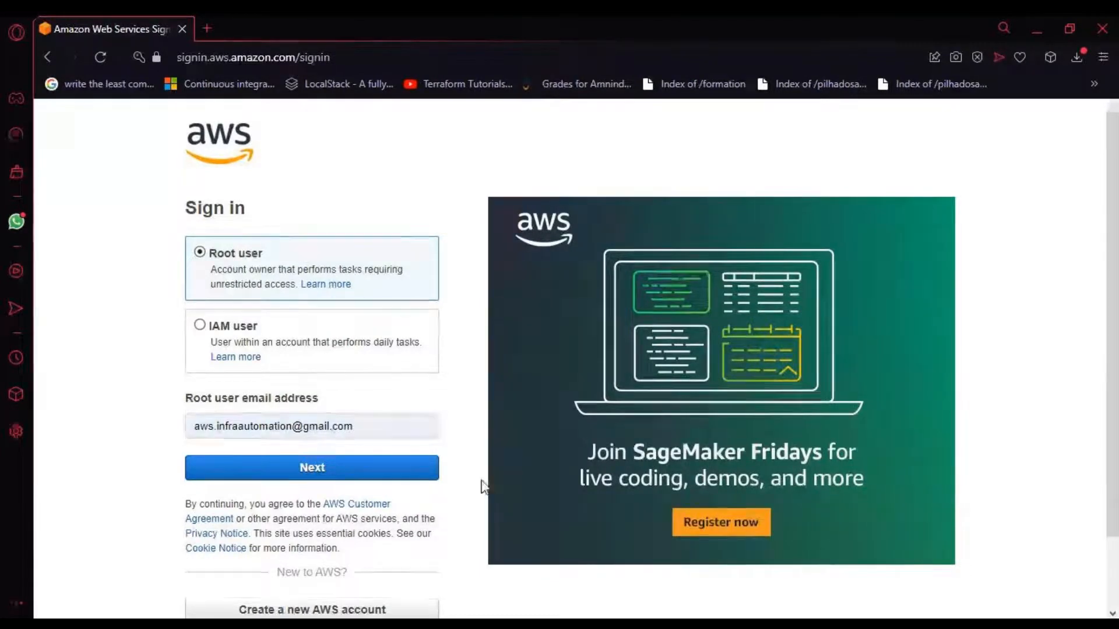
Sign in as root user with the prefilled root e-mail address and the saved account password.
{"action": "left_click", "coordinate": [350, 473]}
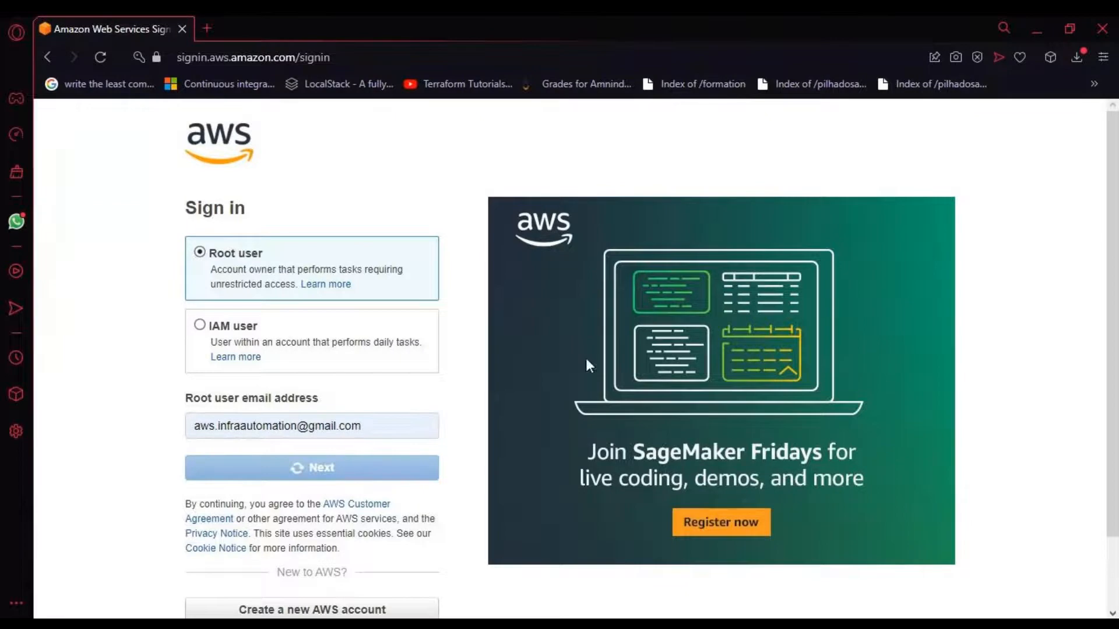
{"action": "scroll", "coordinate": [470, 269], "scroll_direction": "down", "scroll_amount": 2}
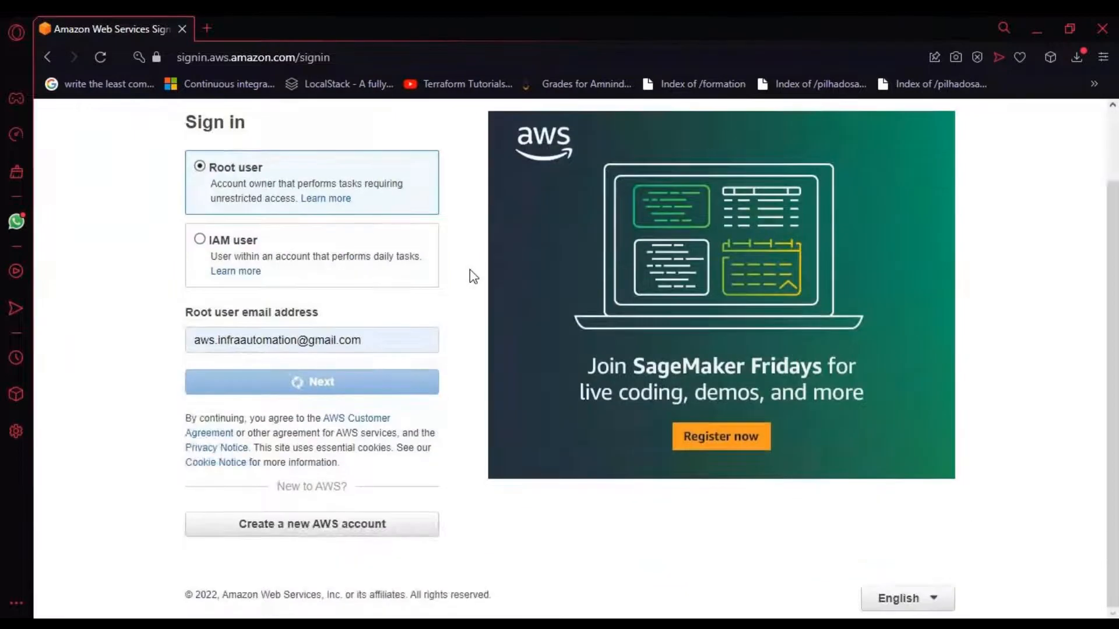
{"action": "left_click", "coordinate": [371, 293]}
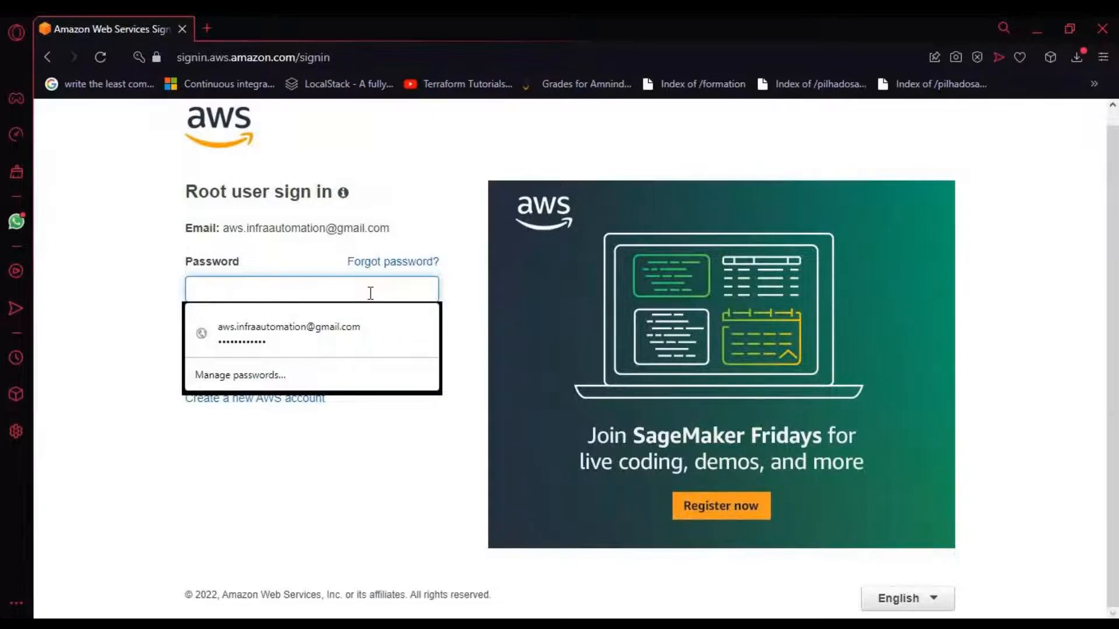
{"action": "left_click", "coordinate": [327, 332]}
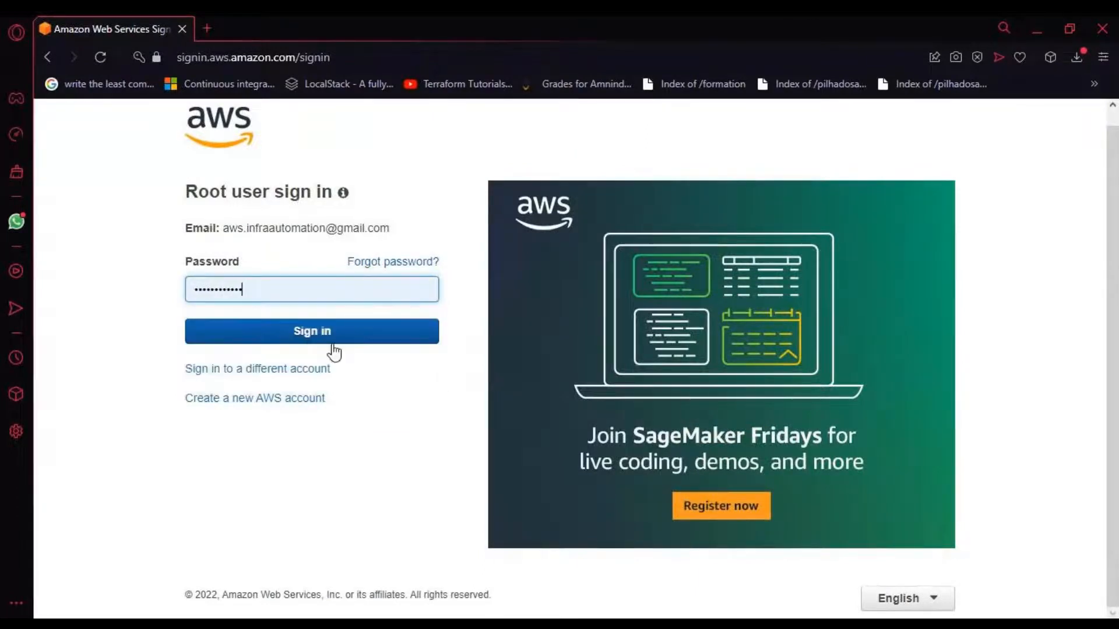
{"action": "left_click", "coordinate": [333, 338]}
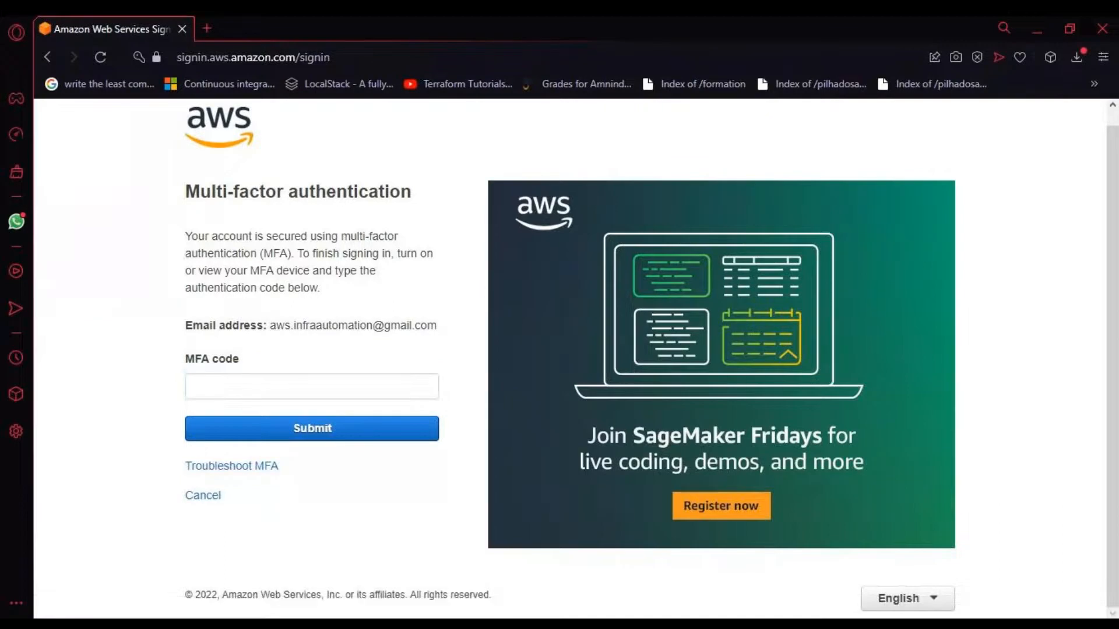
Enter the MFA code and submit it to complete the multi-factor authentication.
{"action": "left_click", "coordinate": [299, 375]}
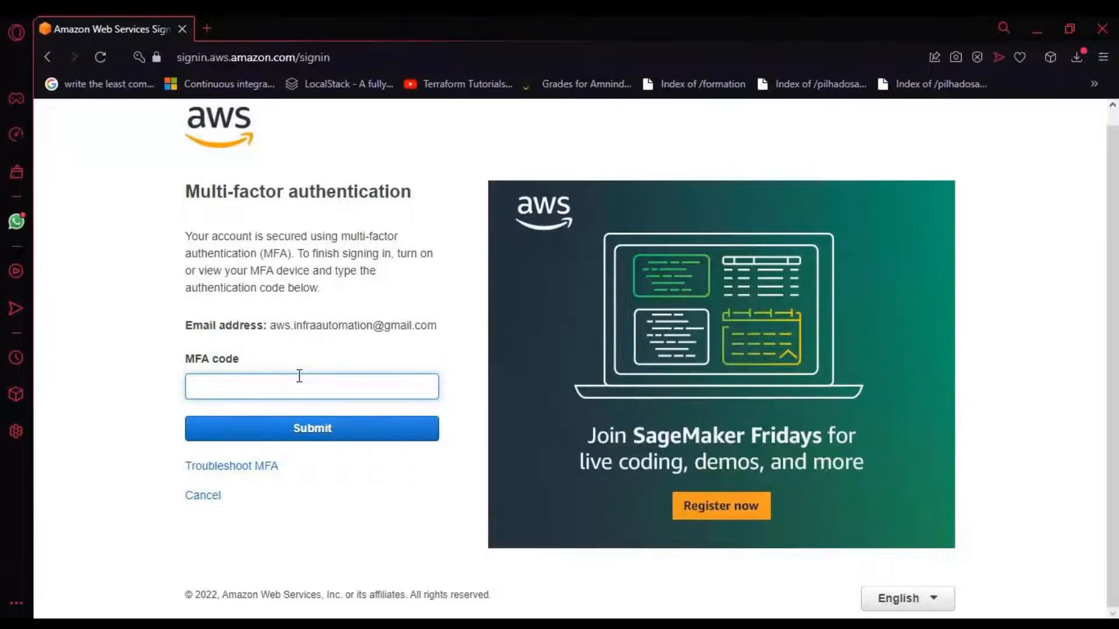
{"action": "key", "text": "BackSpace"}
{"action": "key", "text": "BackSpace"}
{"action": "key", "text": "Return"}
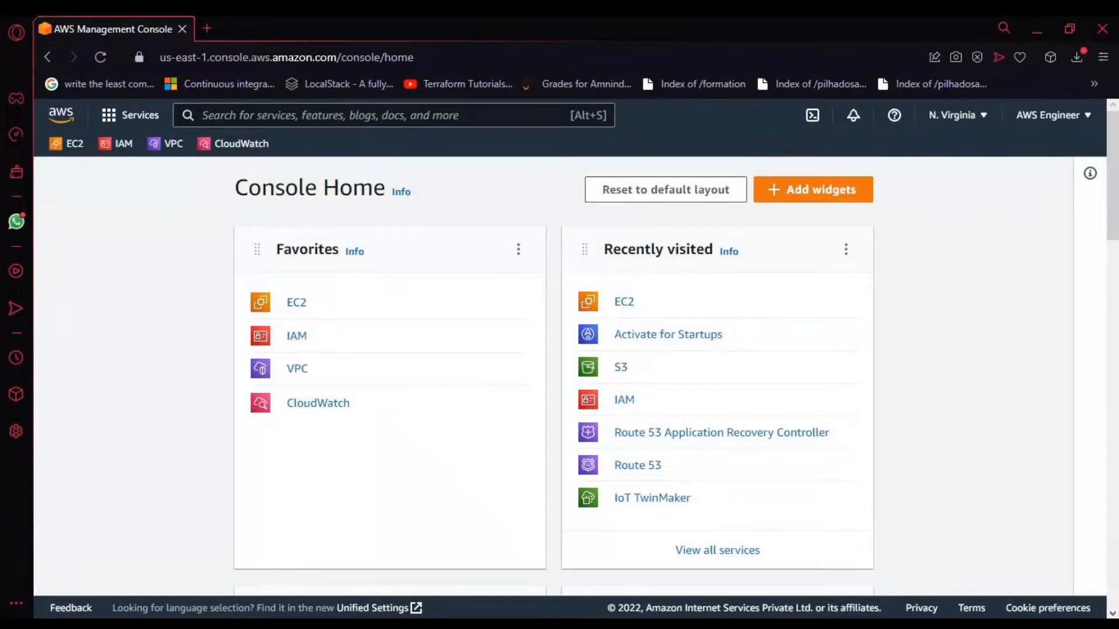
Look through the categories of AWS services in the full service list, then close it.
{"action": "left_click", "coordinate": [124, 124]}
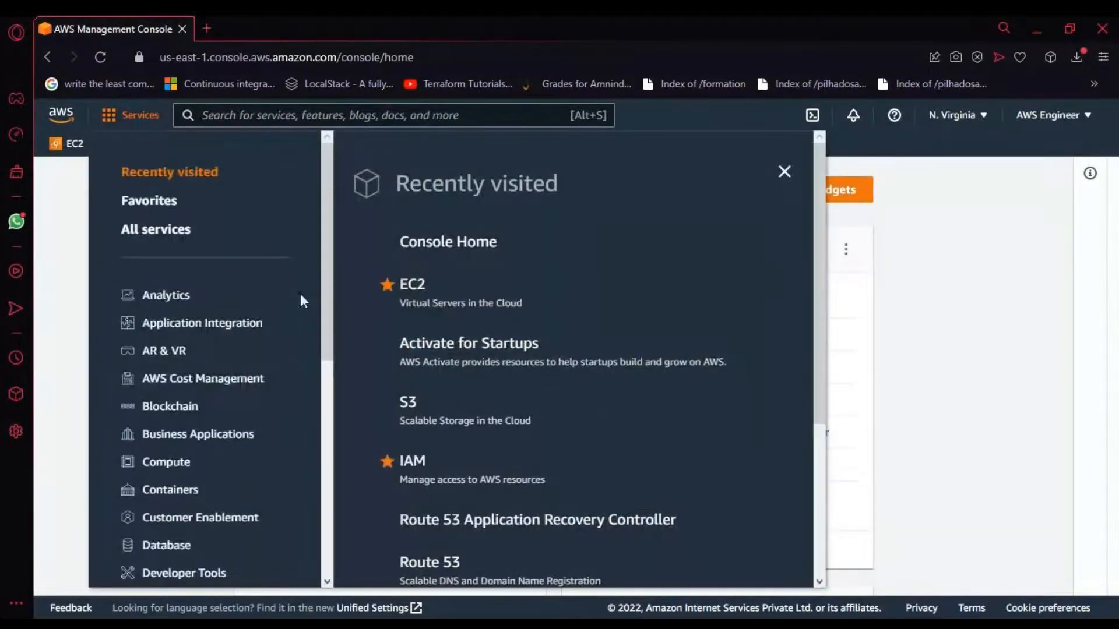
{"action": "scroll", "coordinate": [201, 390], "scroll_direction": "down", "scroll_amount": 5}
{"action": "scroll", "coordinate": [204, 396], "scroll_direction": "down", "scroll_amount": 3}
{"action": "scroll", "coordinate": [204, 396], "scroll_direction": "up", "scroll_amount": 8}
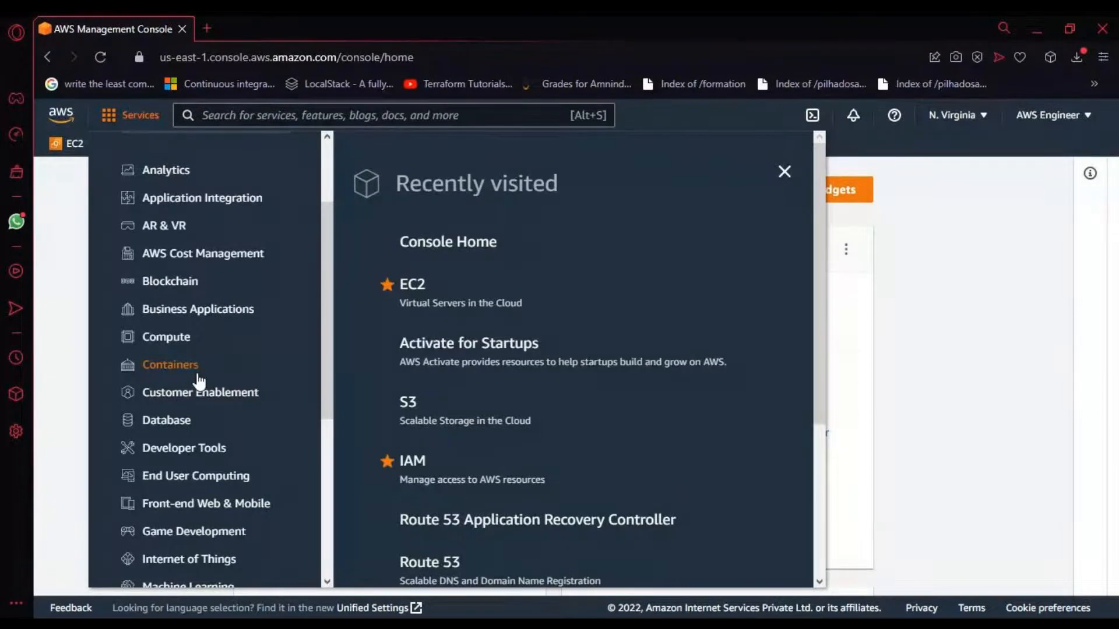
{"action": "scroll", "coordinate": [199, 382], "scroll_direction": "up", "scroll_amount": 3}
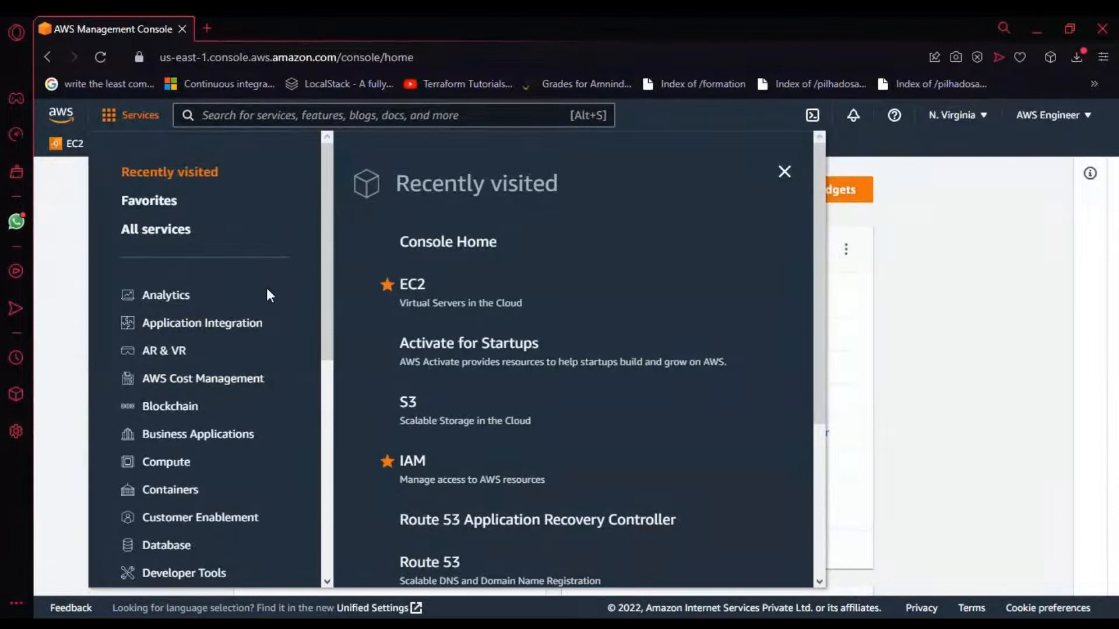
{"action": "scroll", "coordinate": [267, 288], "scroll_direction": "down", "scroll_amount": 1}
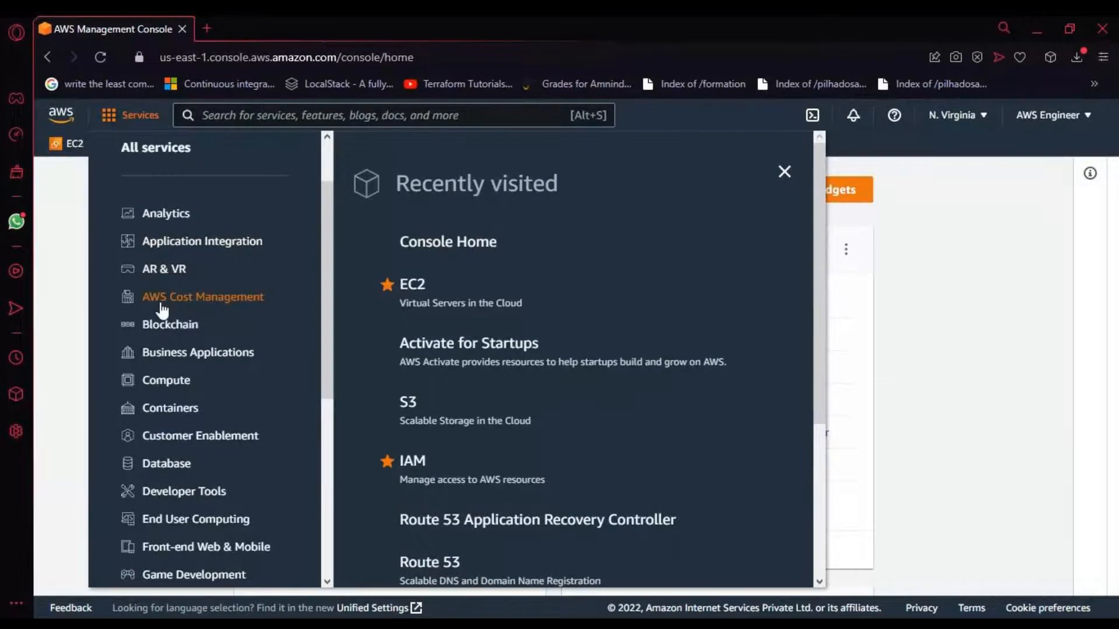
{"action": "scroll", "coordinate": [262, 313], "scroll_direction": "down", "scroll_amount": 3}
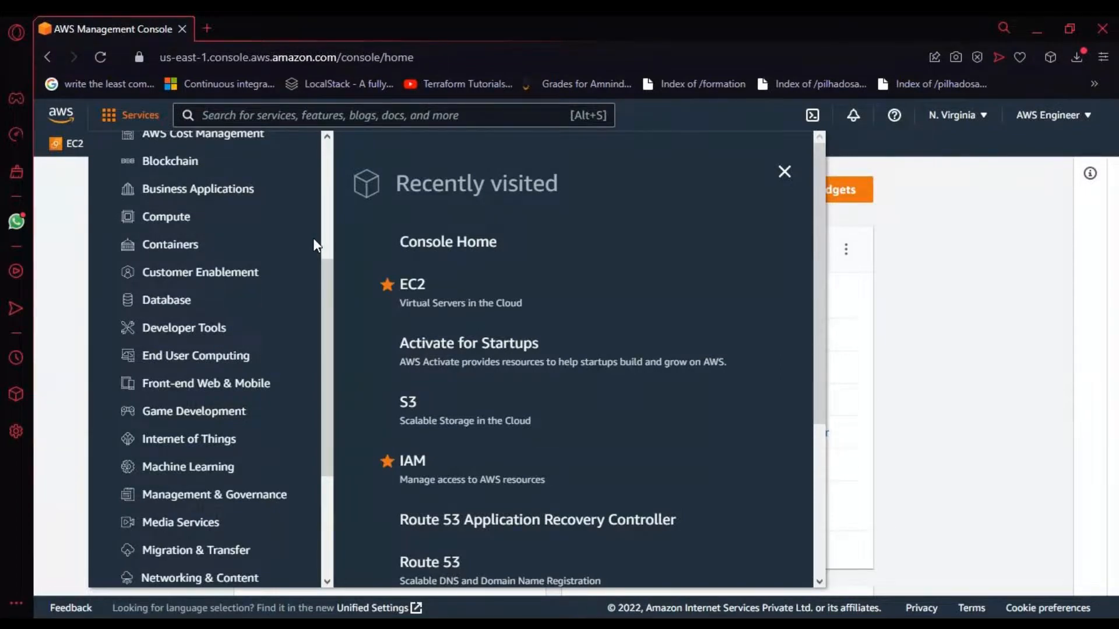
{"action": "scroll", "coordinate": [246, 246], "scroll_direction": "up", "scroll_amount": 5}
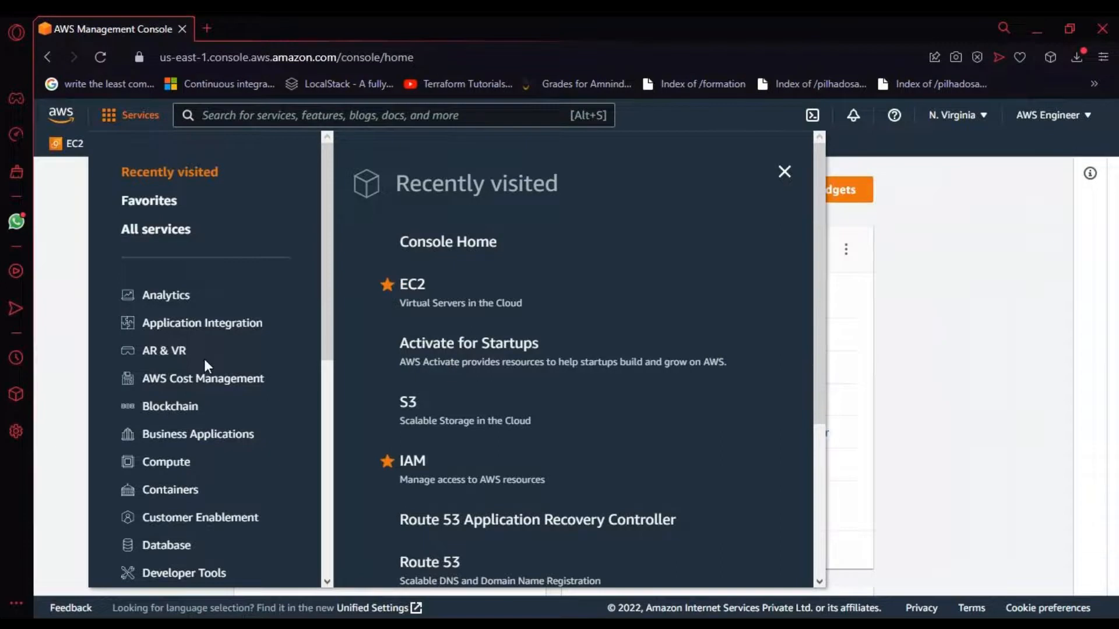
{"action": "scroll", "coordinate": [204, 359], "scroll_direction": "down", "scroll_amount": 3}
{"action": "scroll", "coordinate": [199, 183], "scroll_direction": "up", "scroll_amount": 3}
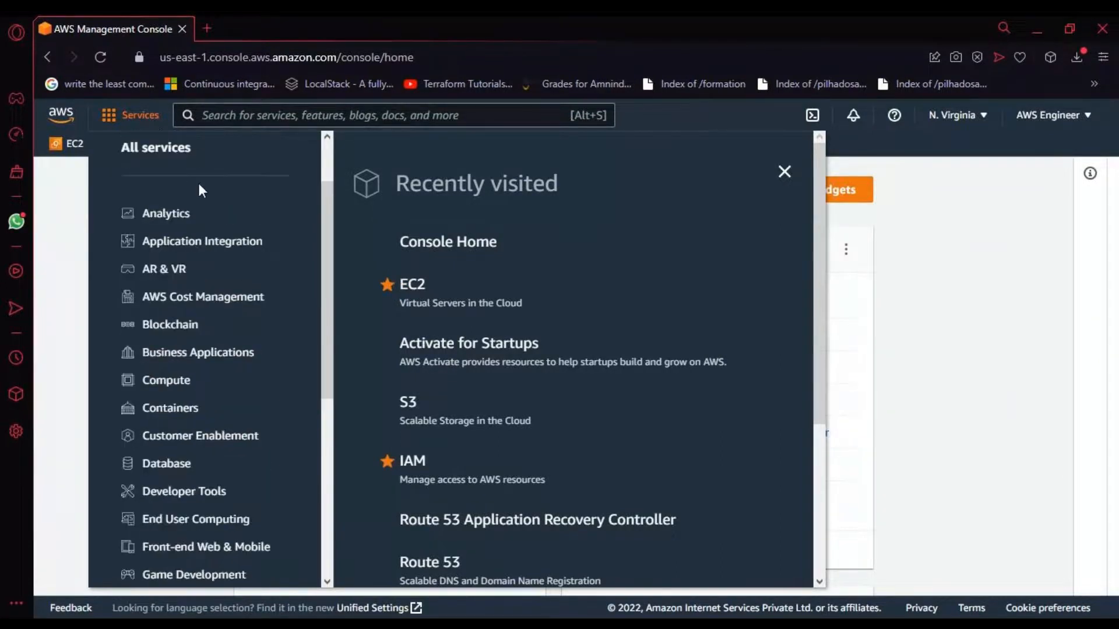
{"action": "left_click", "coordinate": [150, 116]}
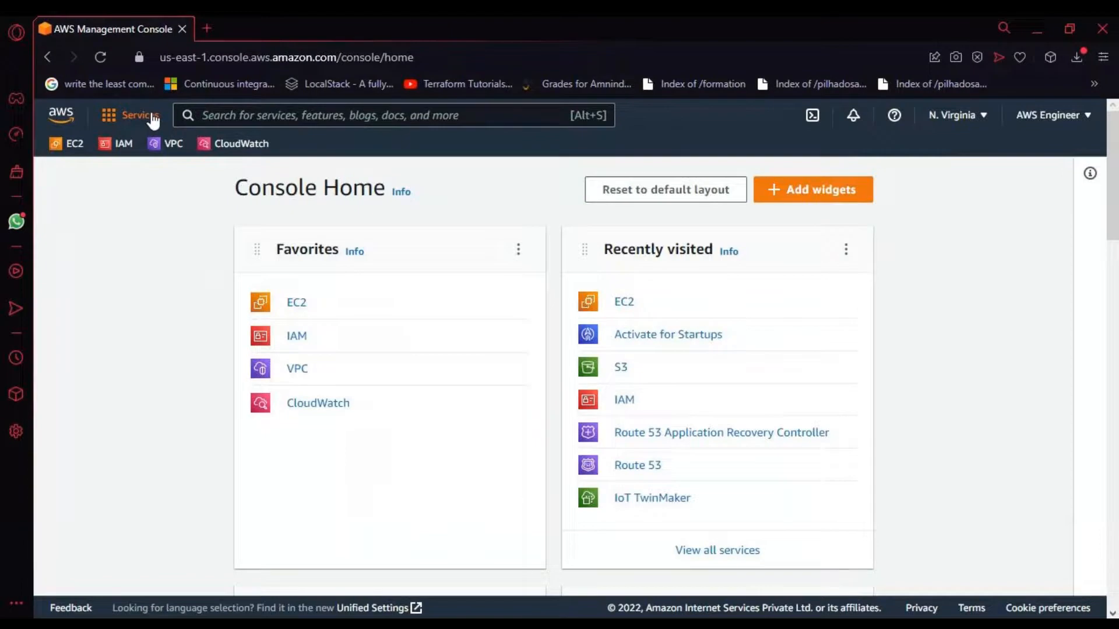
Search the console for "ec2" and open the EC2 service dashboard.
{"action": "left_click", "coordinate": [231, 117]}
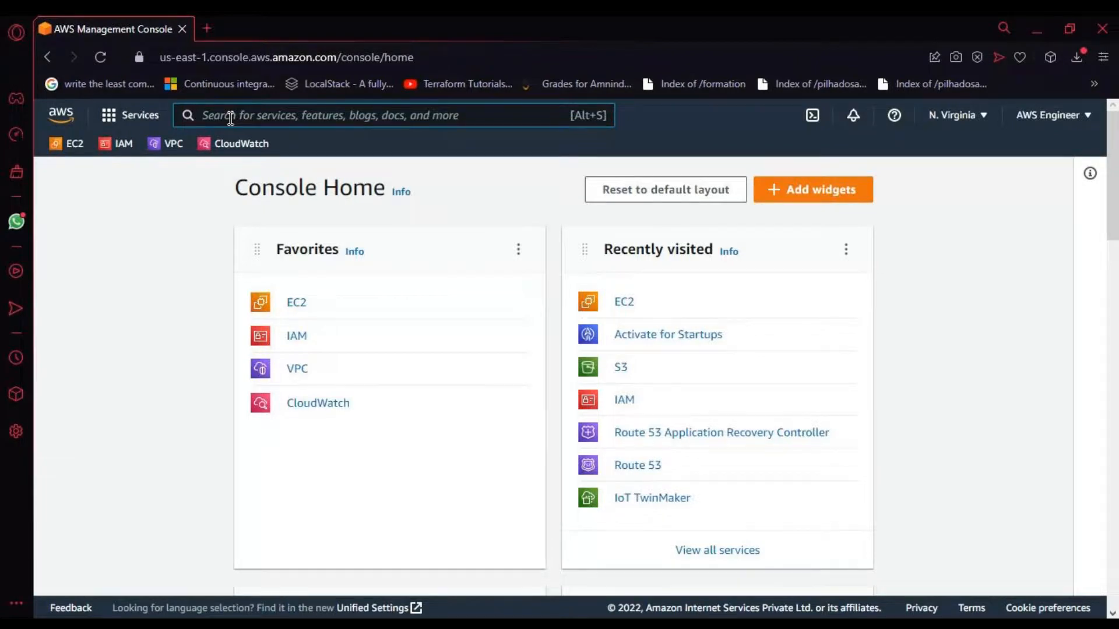
{"action": "type", "text": "ec"}
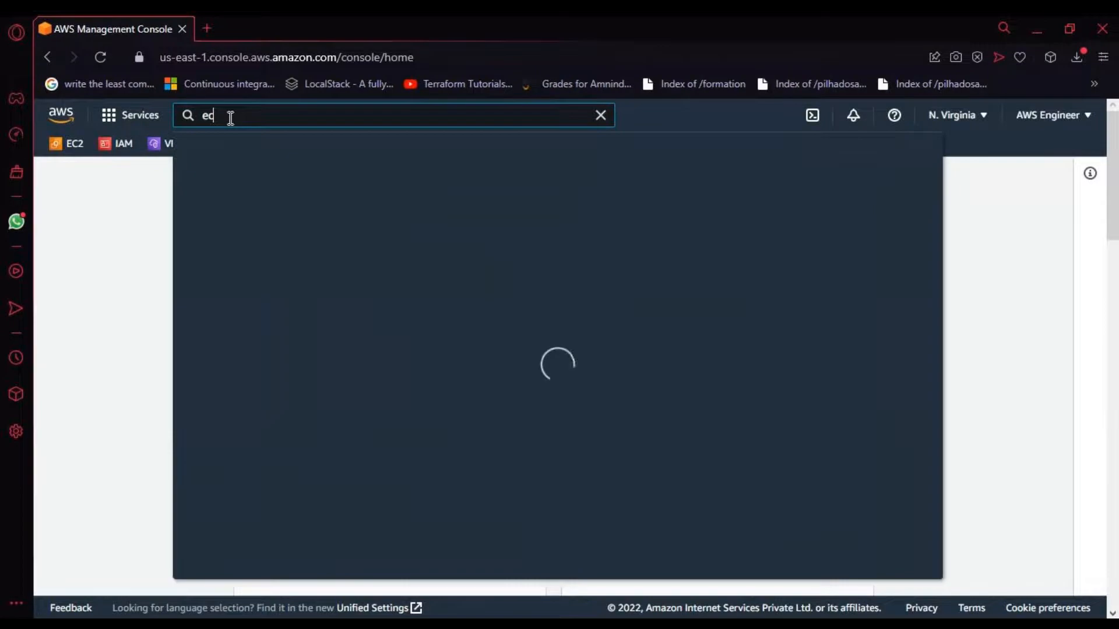
{"action": "type", "text": "2"}
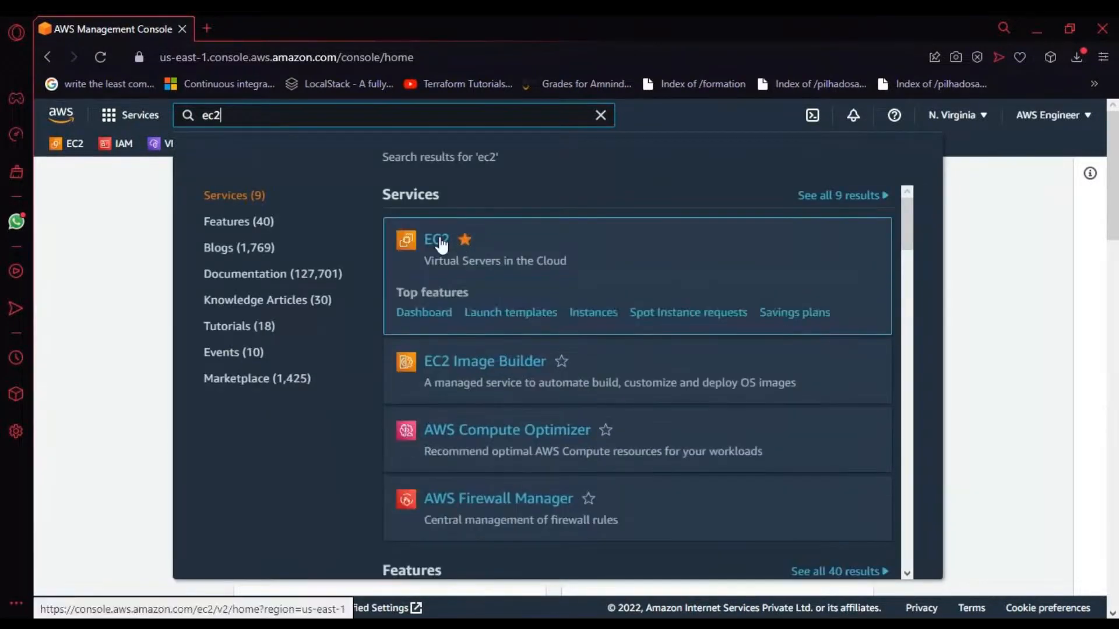
{"action": "left_click", "coordinate": [547, 260]}
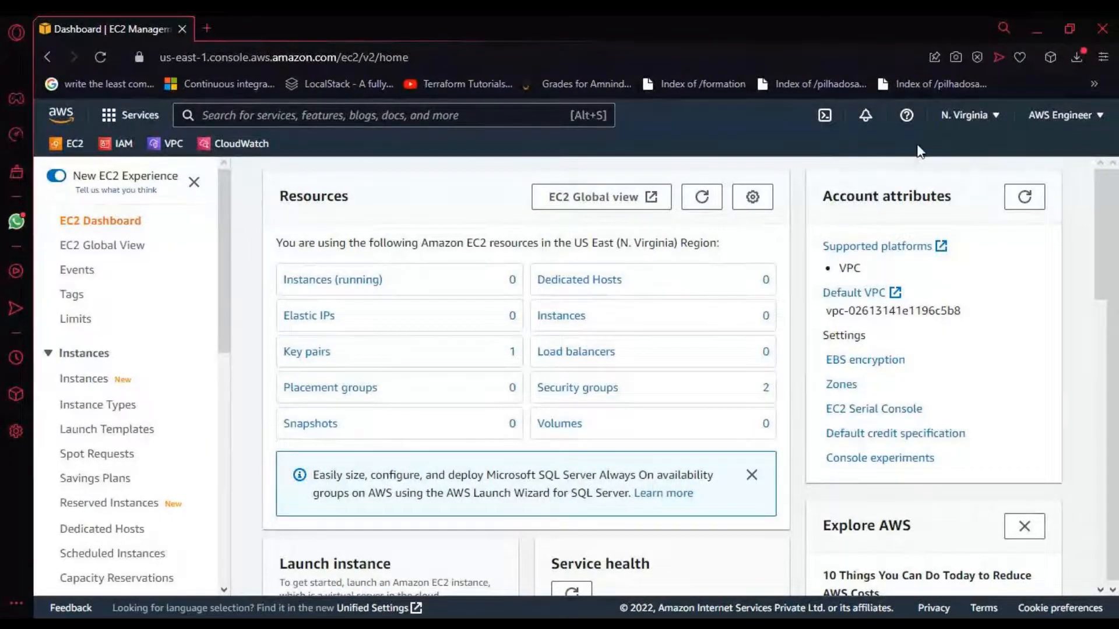
Review the available AWS regions and switch the EC2 console to US East (Ohio), us-east-2.
{"action": "left_click", "coordinate": [953, 114]}
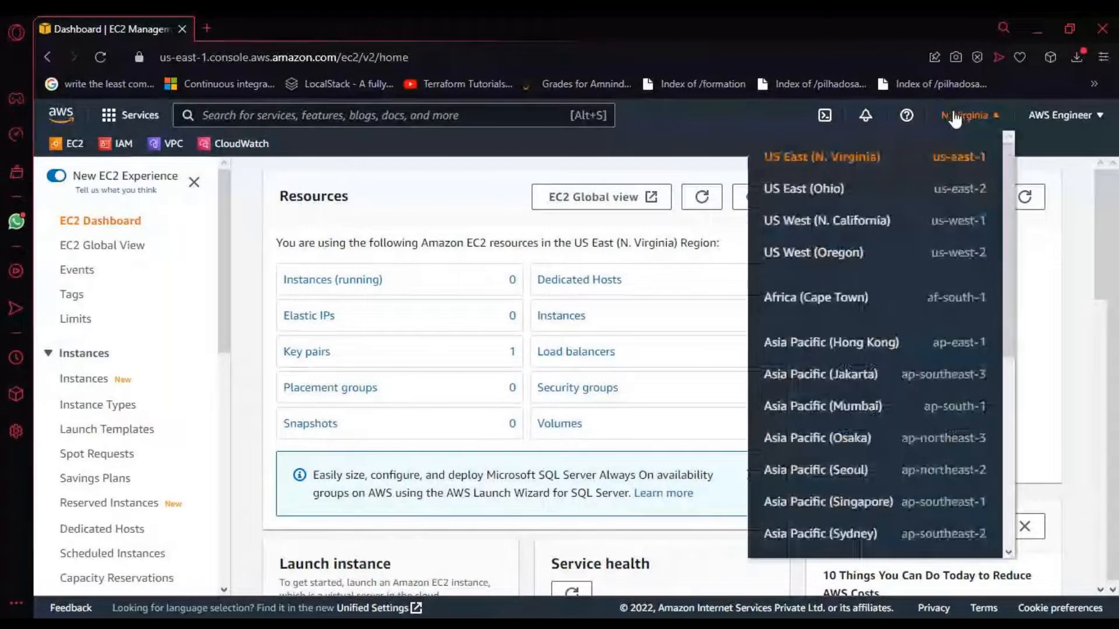
{"action": "left_click", "coordinate": [954, 113]}
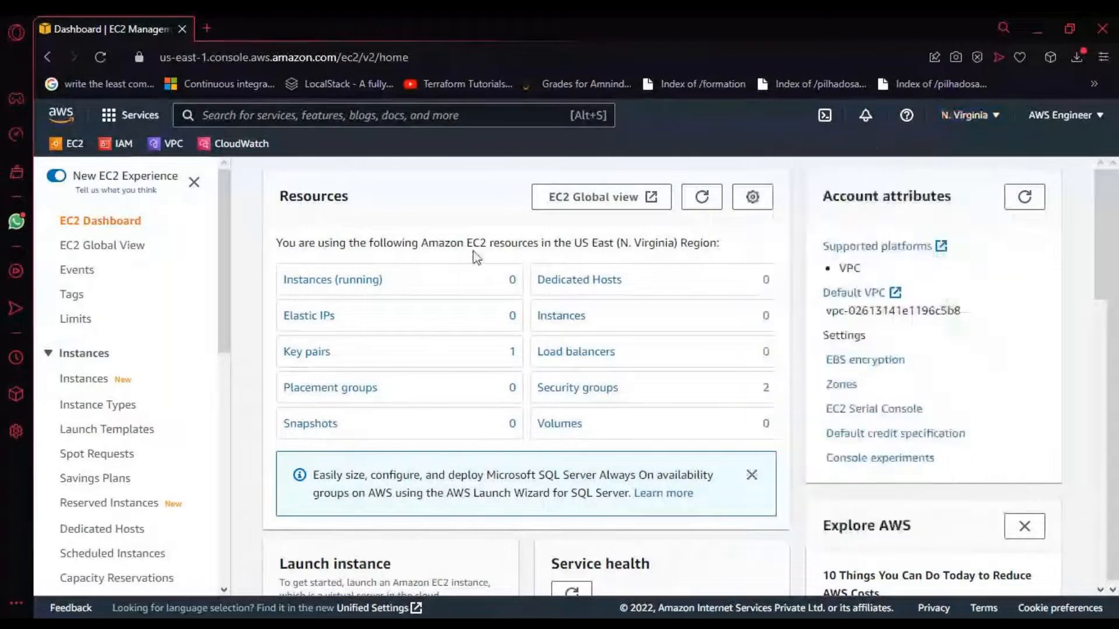
{"action": "left_click", "coordinate": [967, 115]}
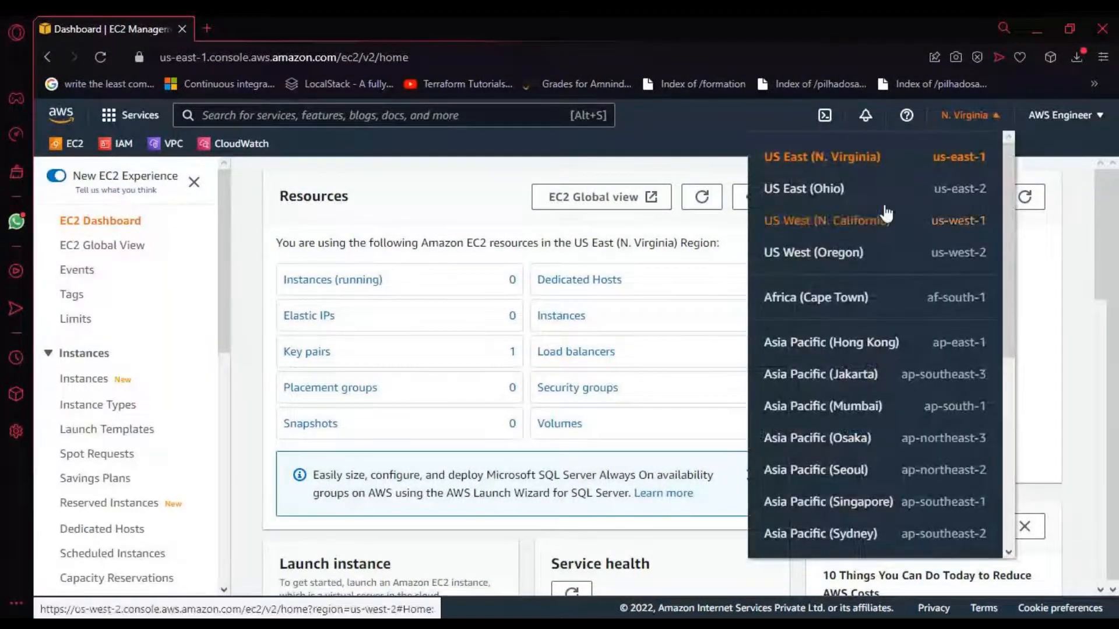
{"action": "left_click_drag", "start_coordinate": [1009, 236], "coordinate": [1006, 204]}
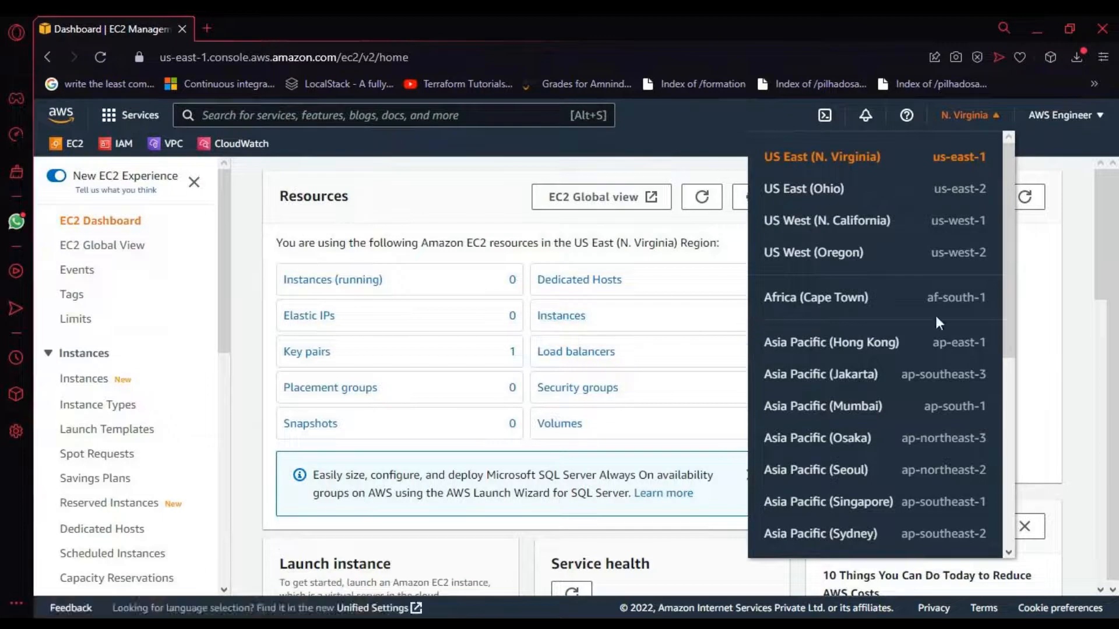
{"action": "scroll", "coordinate": [785, 357], "scroll_direction": "down", "scroll_amount": 1}
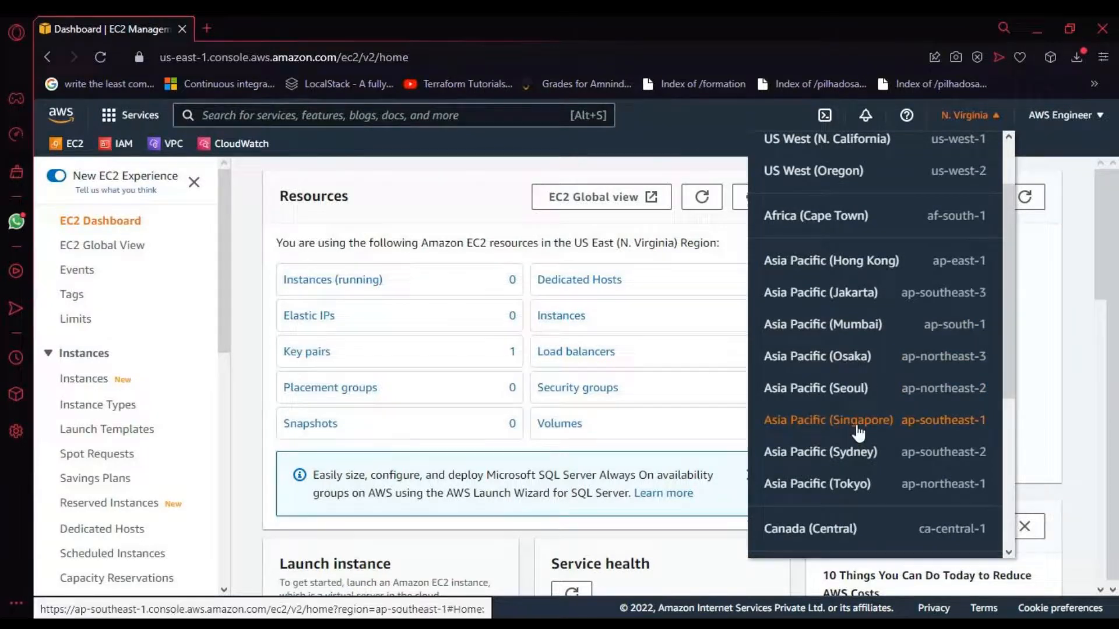
{"action": "scroll", "coordinate": [868, 473], "scroll_direction": "down", "scroll_amount": 2}
{"action": "scroll", "coordinate": [868, 474], "scroll_direction": "down", "scroll_amount": 2}
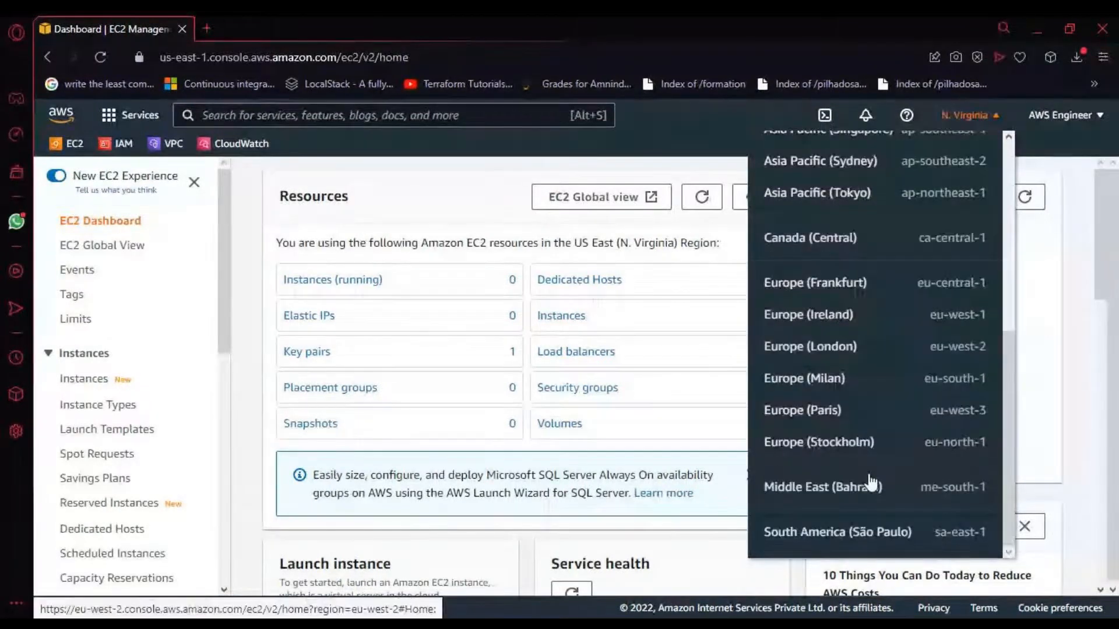
{"action": "scroll", "coordinate": [871, 483], "scroll_direction": "up", "scroll_amount": 5}
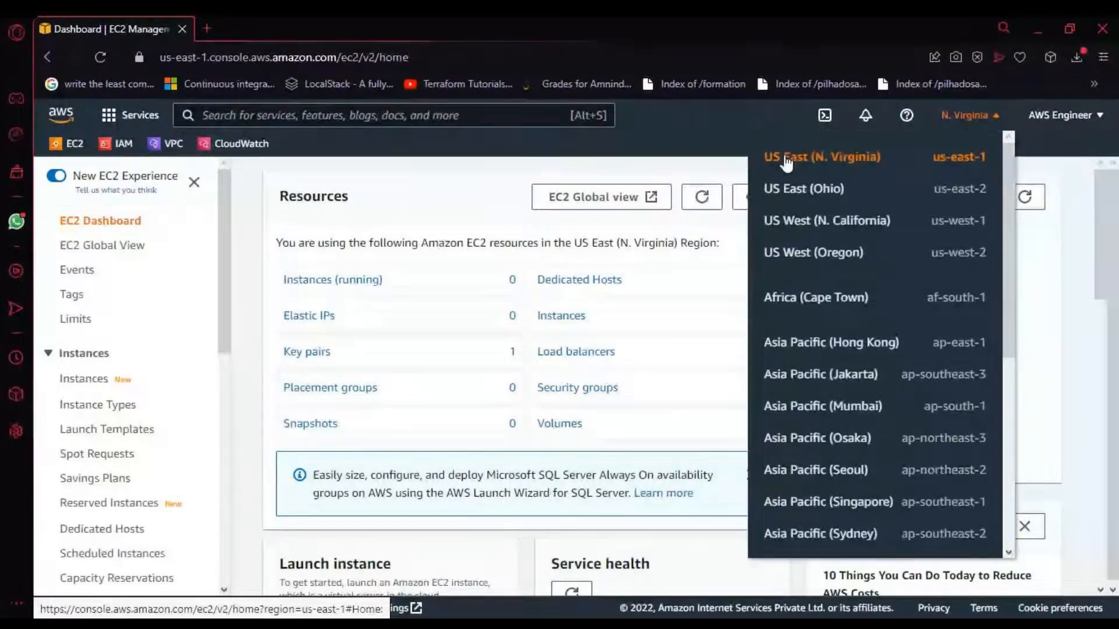
{"action": "left_click", "coordinate": [886, 192]}
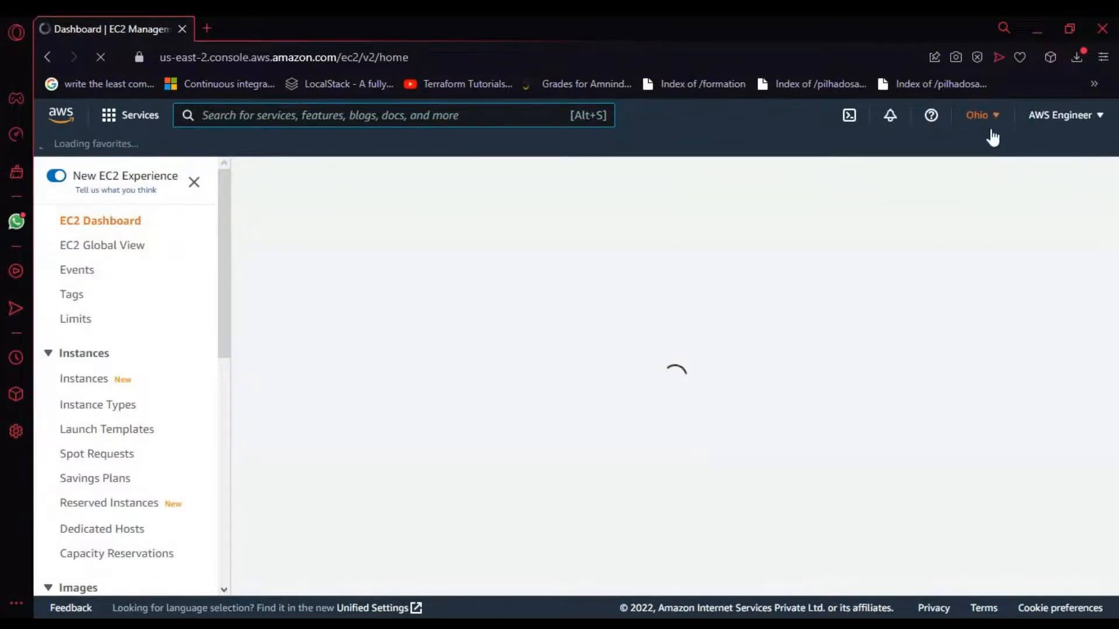
Switch the EC2 console to US East (N. Virginia), us-east-1, and recheck the list of available regions.
{"action": "left_click", "coordinate": [988, 113]}
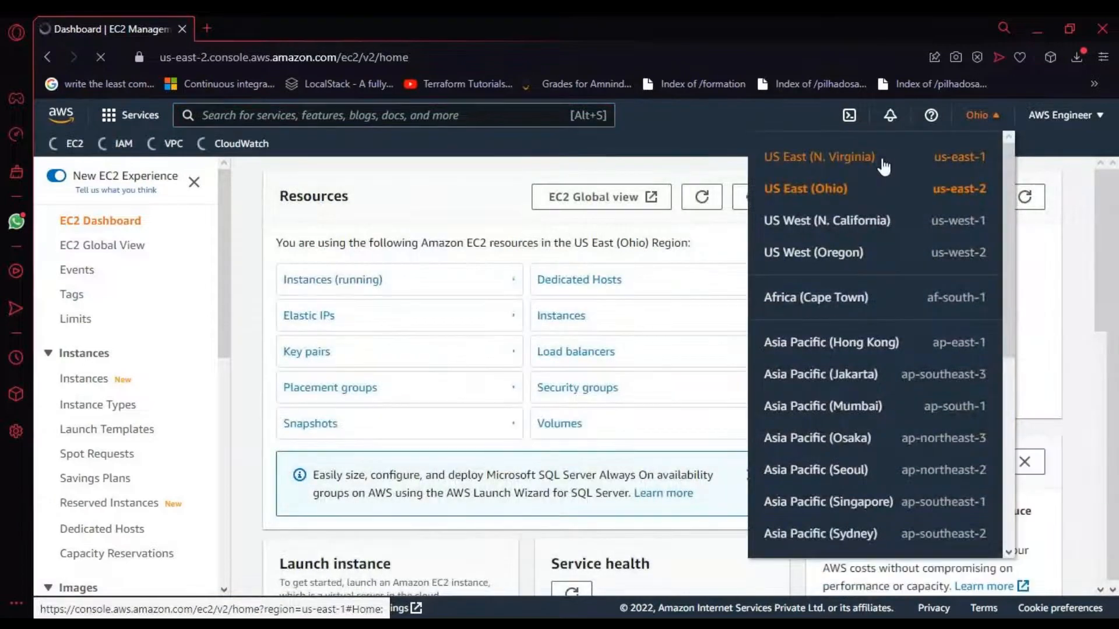
{"action": "left_click", "coordinate": [842, 158]}
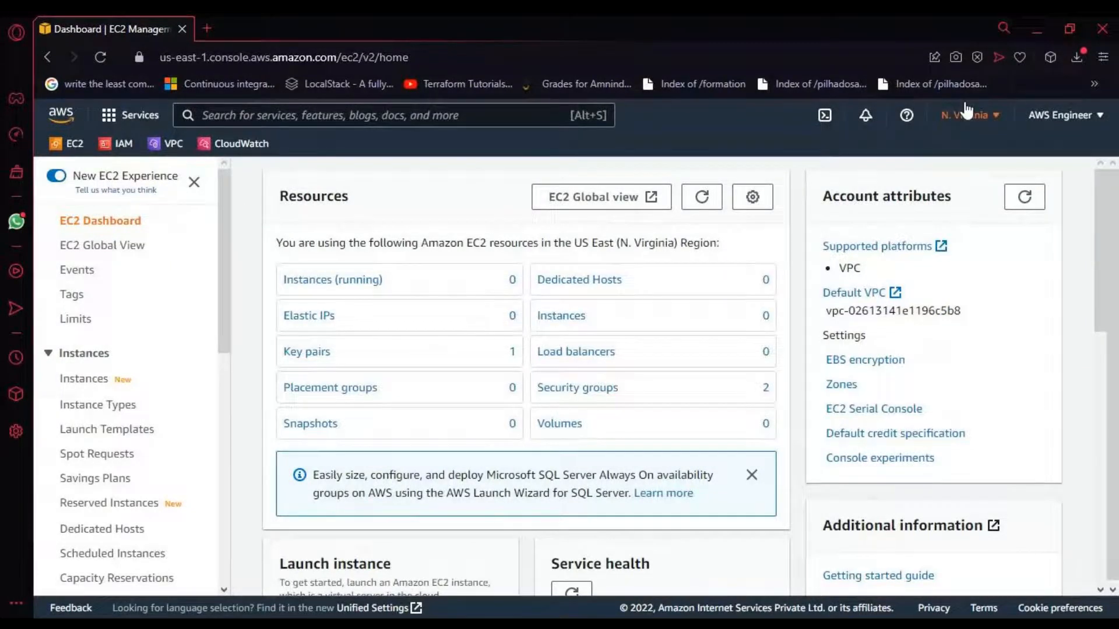
{"action": "left_click", "coordinate": [987, 121]}
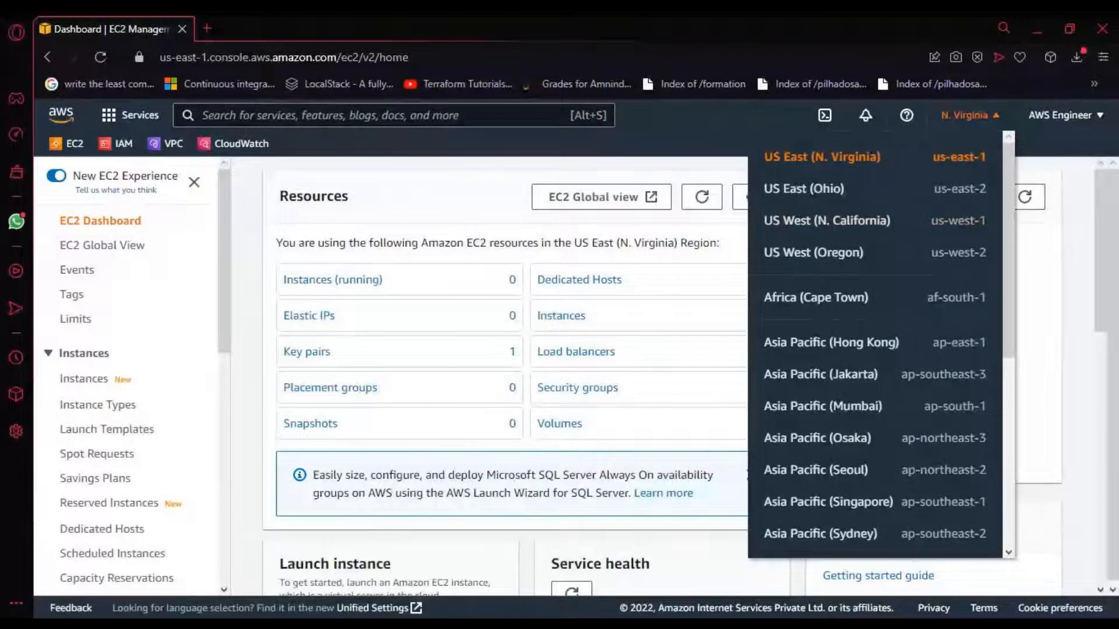
{"action": "left_click", "coordinate": [991, 116]}
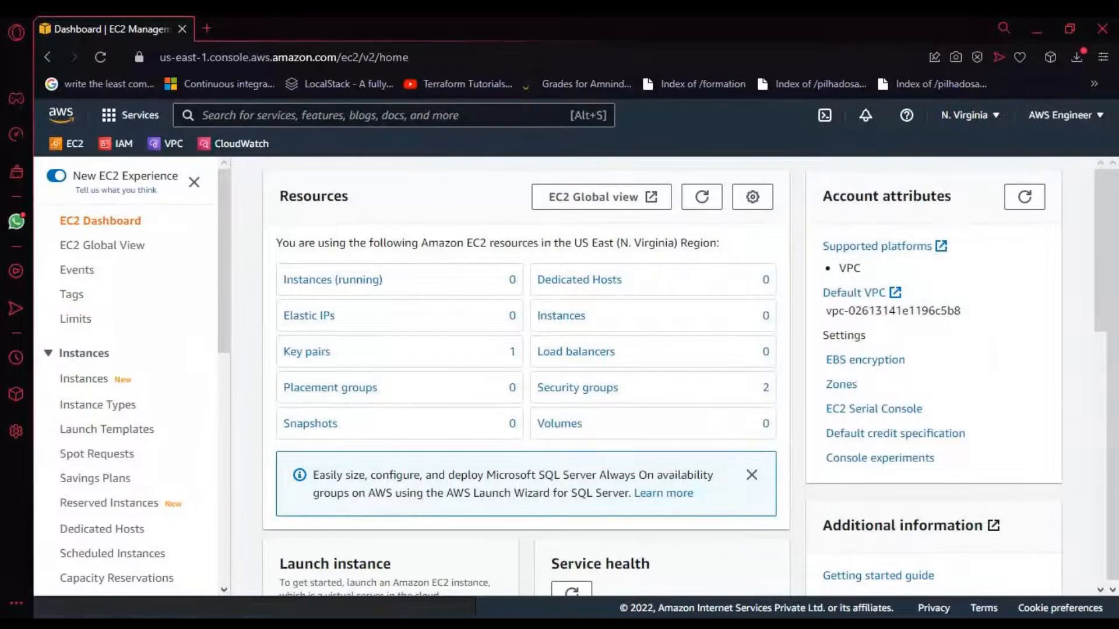
Open EC2 Global View and examine the summary and the per-region counts of instances, VPCs, subnets, security groups and volumes.
{"action": "left_click", "coordinate": [98, 252]}
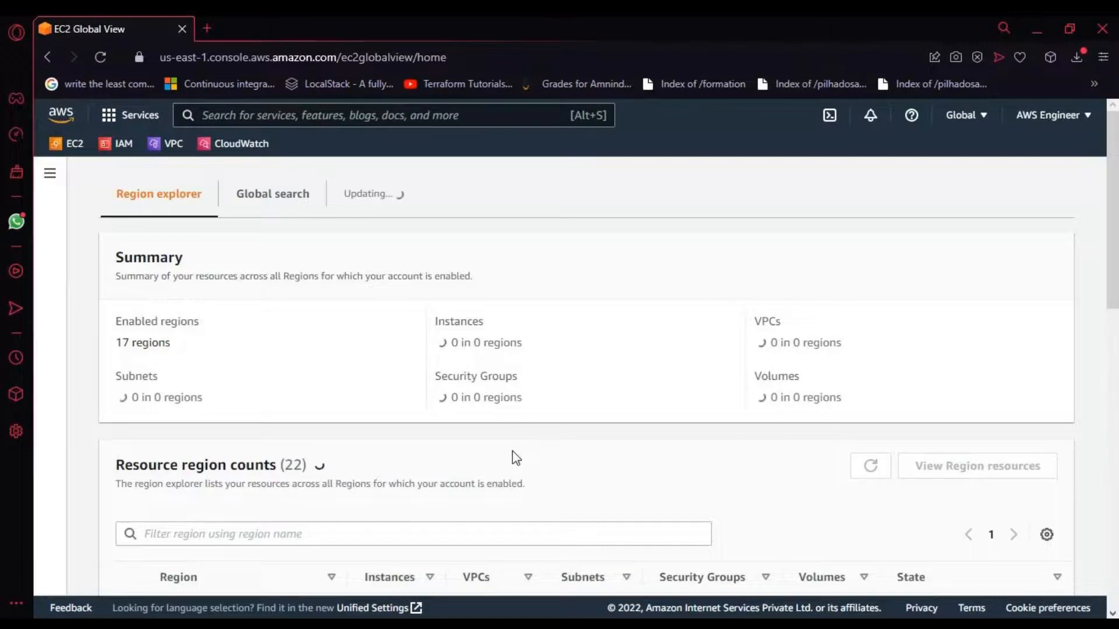
{"action": "scroll", "coordinate": [513, 457], "scroll_direction": "down", "scroll_amount": 3}
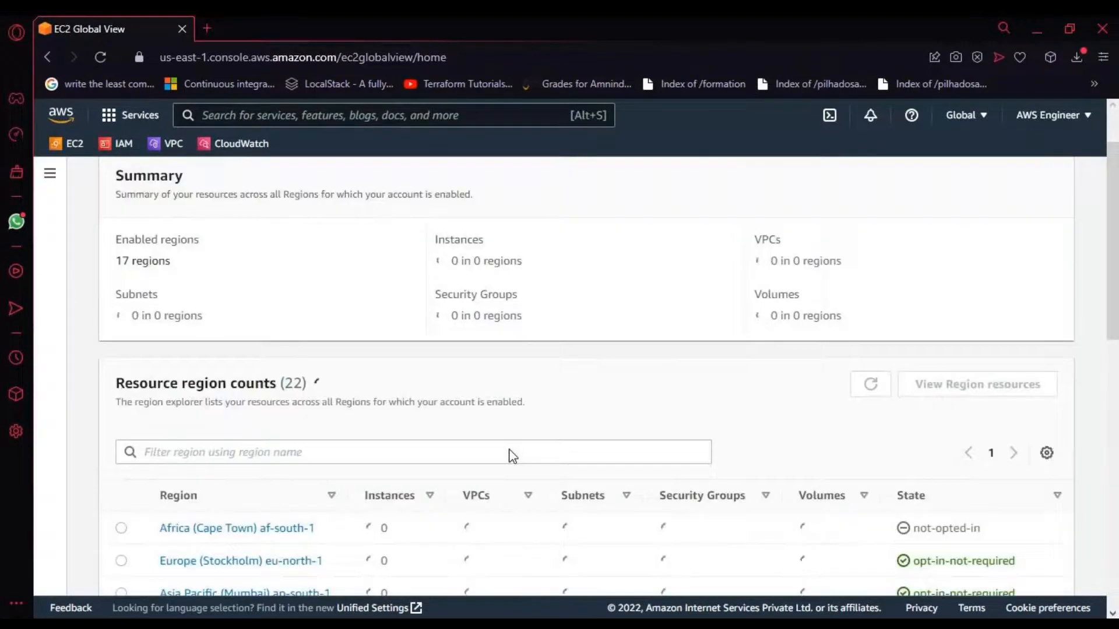
{"action": "scroll", "coordinate": [513, 456], "scroll_direction": "up", "scroll_amount": 3}
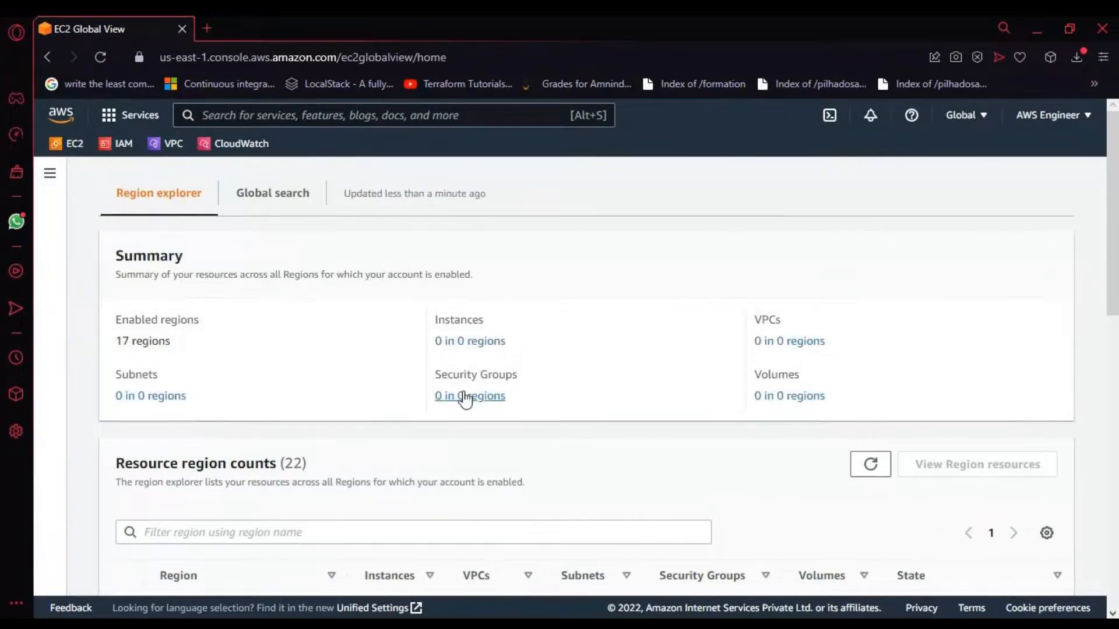
{"action": "scroll", "coordinate": [465, 400], "scroll_direction": "down", "scroll_amount": 3}
{"action": "scroll", "coordinate": [465, 400], "scroll_direction": "up", "scroll_amount": 3}
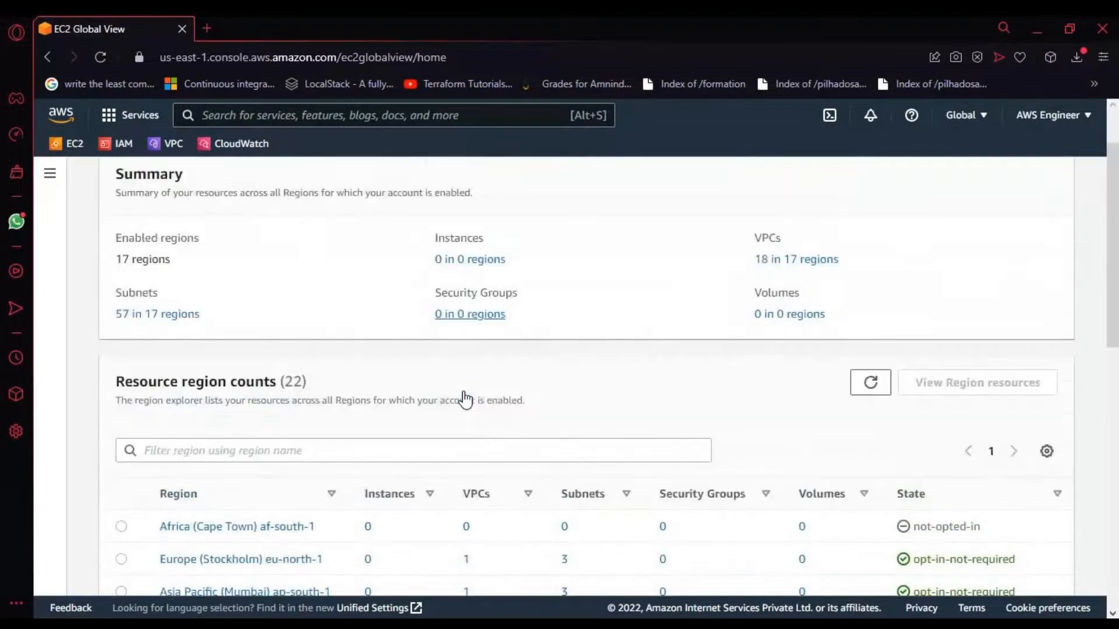
{"action": "scroll", "coordinate": [233, 315], "scroll_direction": "down", "scroll_amount": 1}
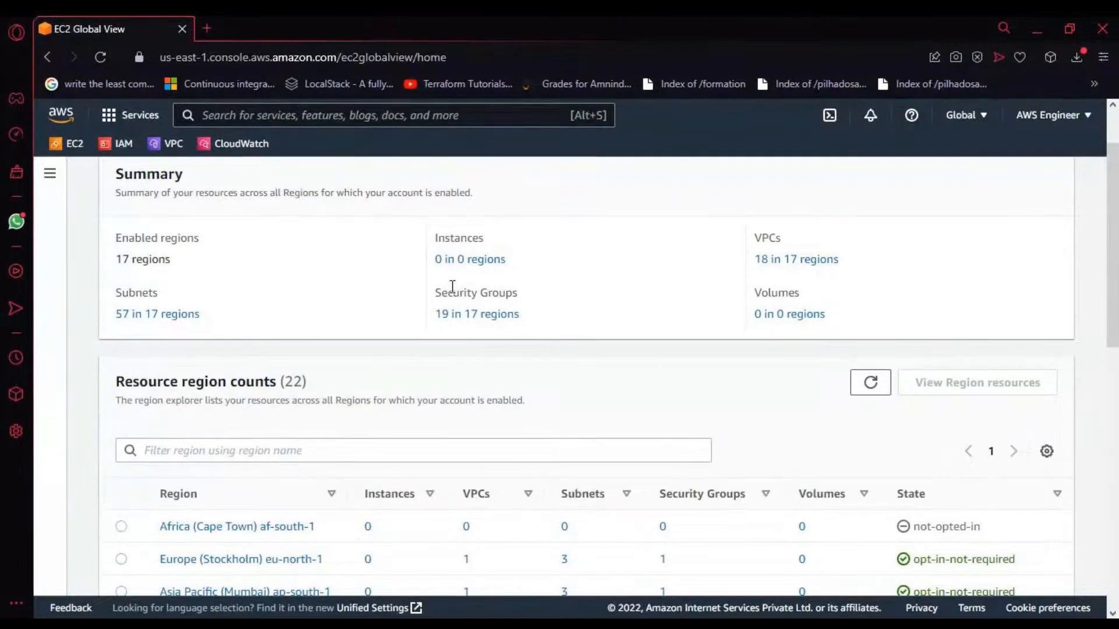
{"action": "scroll", "coordinate": [452, 287], "scroll_direction": "down", "scroll_amount": 3}
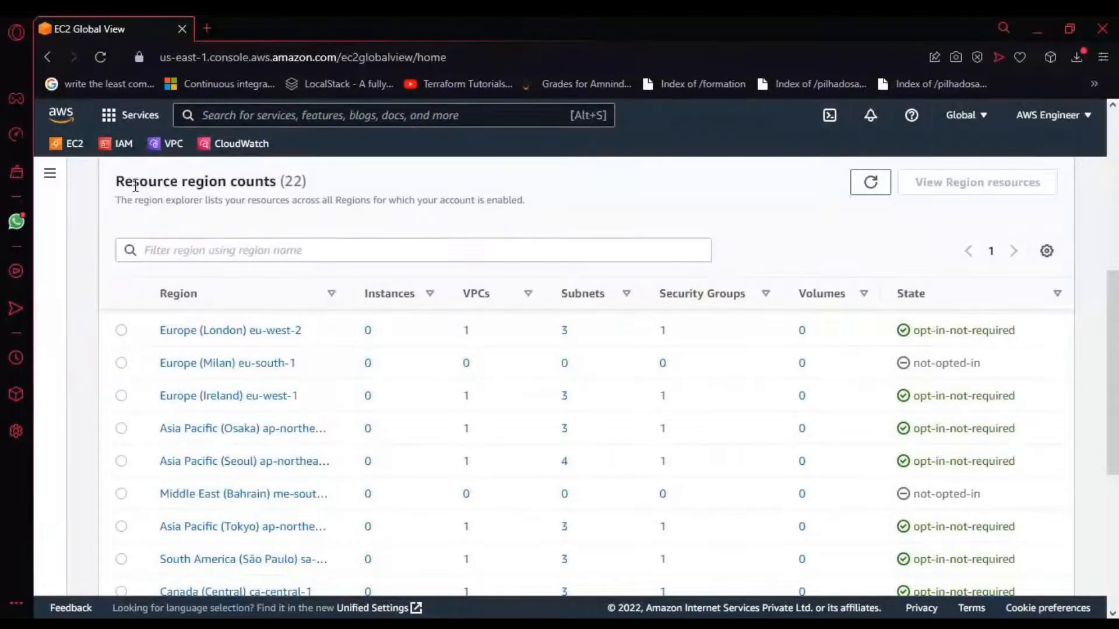
{"action": "scroll", "coordinate": [649, 463], "scroll_direction": "down", "scroll_amount": 1}
{"action": "scroll", "coordinate": [622, 462], "scroll_direction": "up", "scroll_amount": 4}
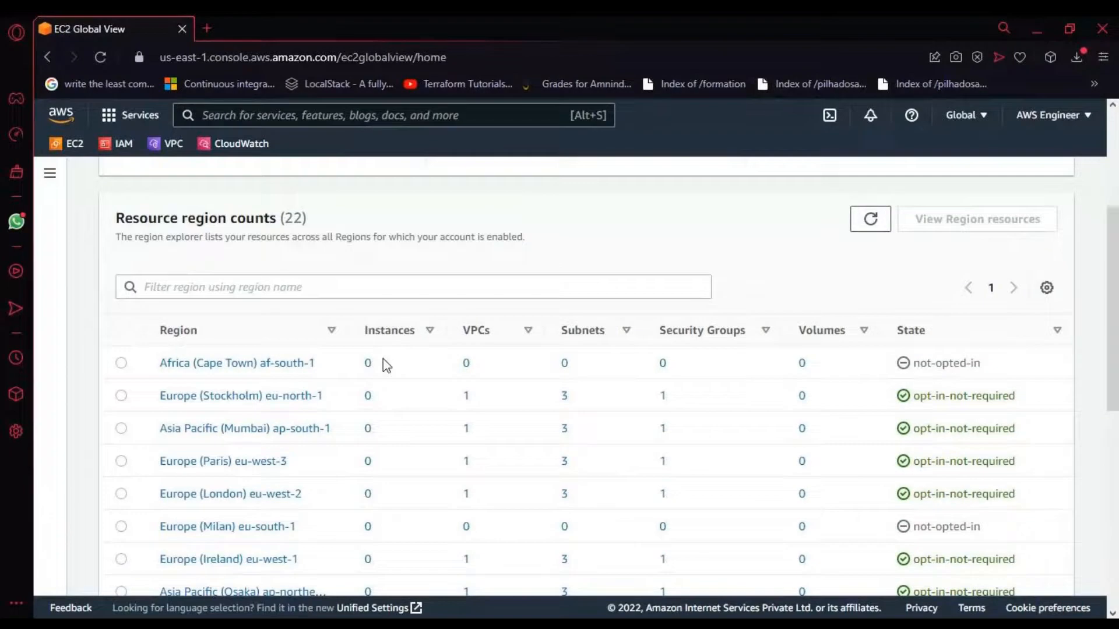
{"action": "scroll", "coordinate": [382, 361], "scroll_direction": "down", "scroll_amount": 1}
{"action": "scroll", "coordinate": [382, 378], "scroll_direction": "down", "scroll_amount": 5}
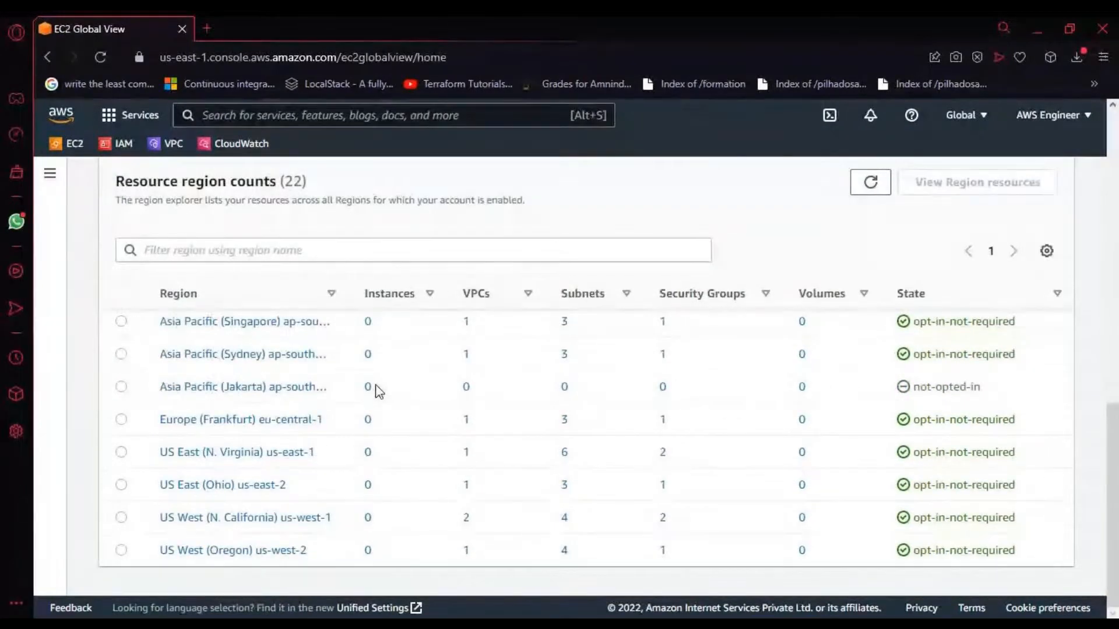
{"action": "scroll", "coordinate": [377, 391], "scroll_direction": "up", "scroll_amount": 4}
{"action": "scroll", "coordinate": [378, 392], "scroll_direction": "up", "scroll_amount": 5}
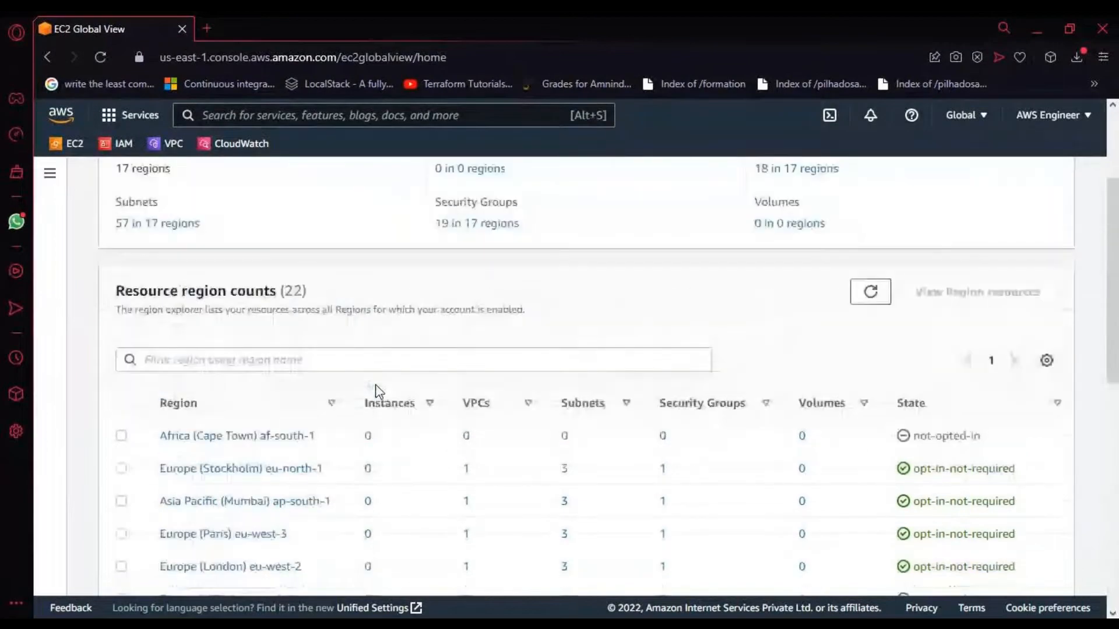
{"action": "scroll", "coordinate": [571, 286], "scroll_direction": "down", "scroll_amount": 4}
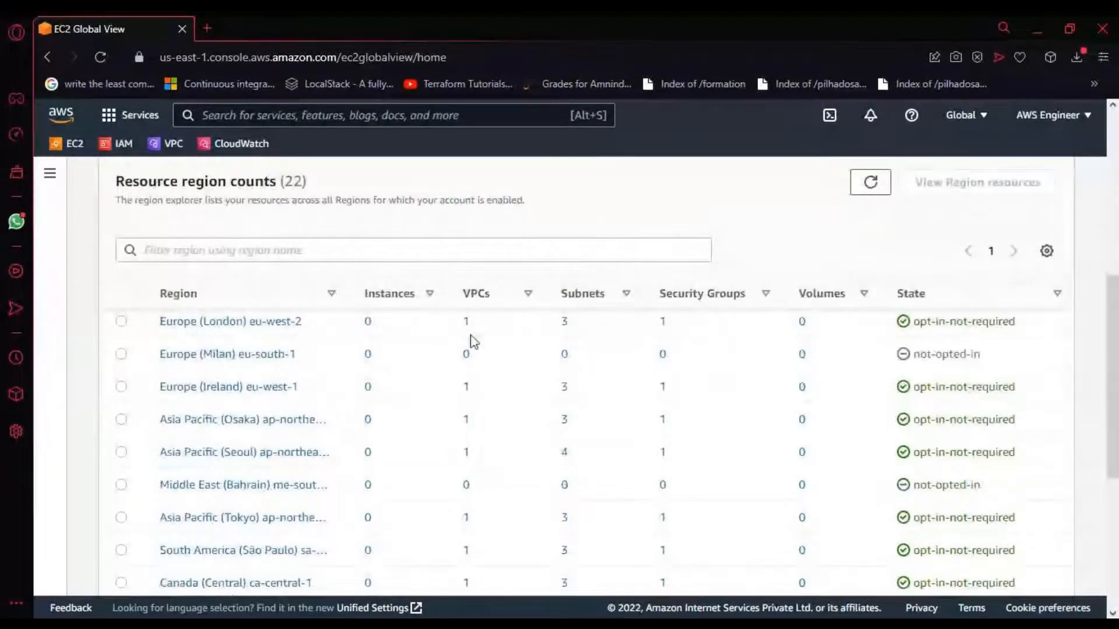
{"action": "scroll", "coordinate": [362, 467], "scroll_direction": "down", "scroll_amount": 5}
{"action": "scroll", "coordinate": [420, 400], "scroll_direction": "up", "scroll_amount": 10}
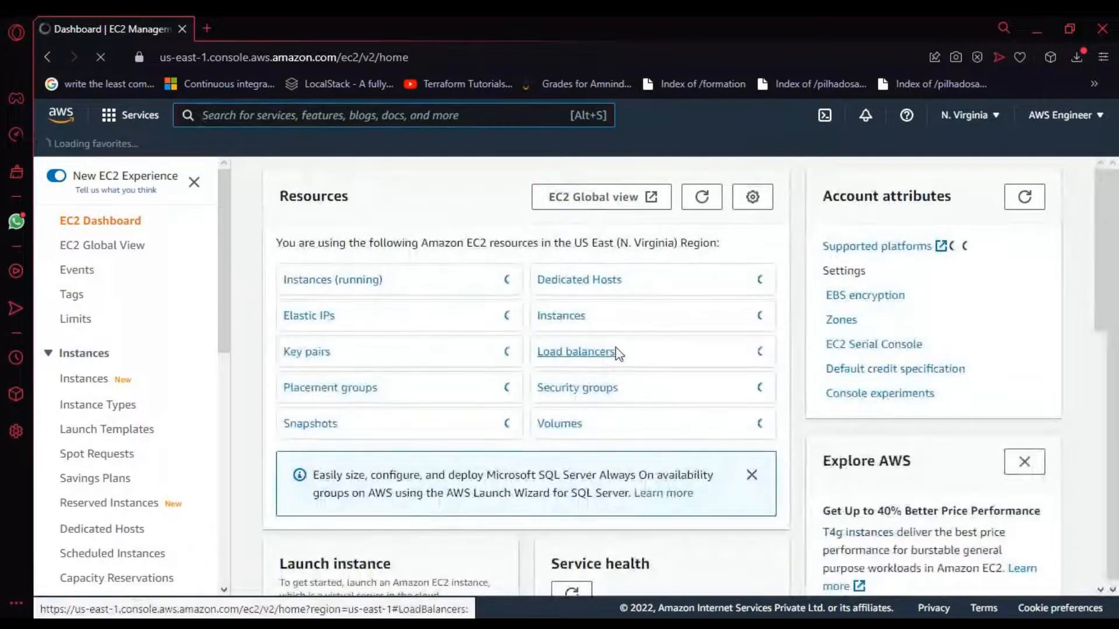
Start launching a new EC2 instance from the EC2 dashboard in the US East (N. Virginia) region.
{"action": "scroll", "coordinate": [616, 347], "scroll_direction": "down", "scroll_amount": 5}
{"action": "scroll", "coordinate": [526, 306], "scroll_direction": "up", "scroll_amount": 5}
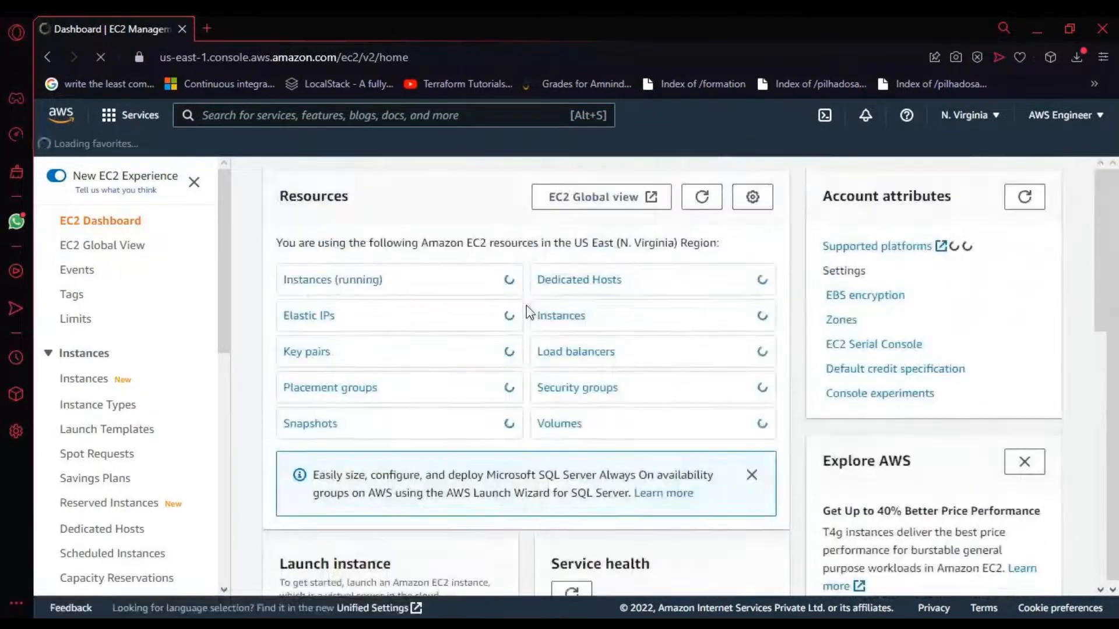
{"action": "scroll", "coordinate": [299, 350], "scroll_direction": "down", "scroll_amount": 5}
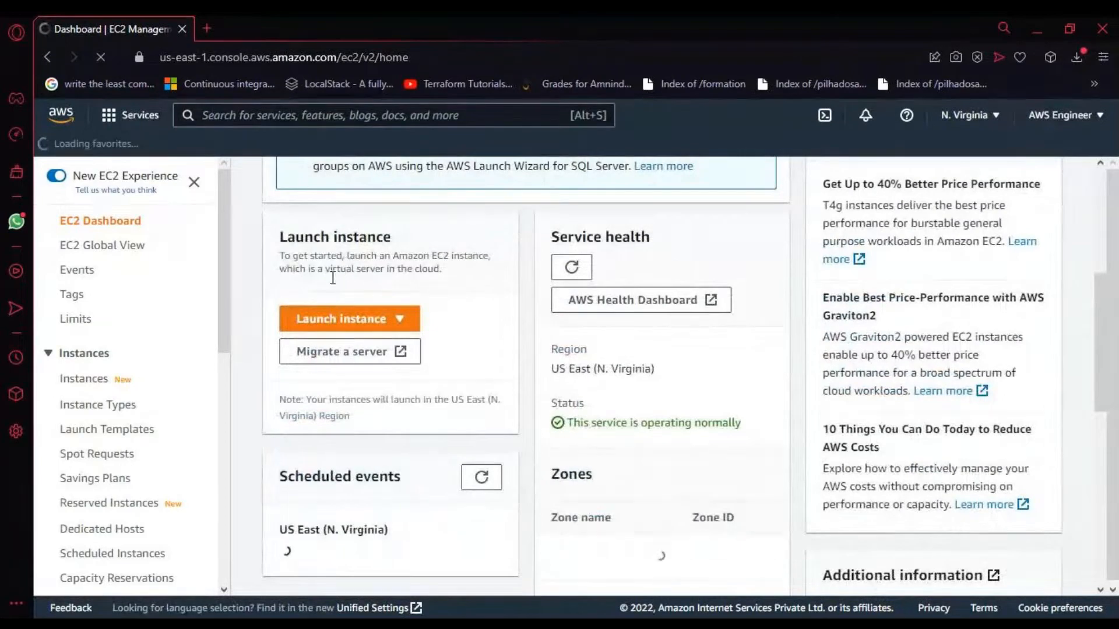
{"action": "left_click", "coordinate": [363, 324]}
{"action": "left_click", "coordinate": [415, 347]}
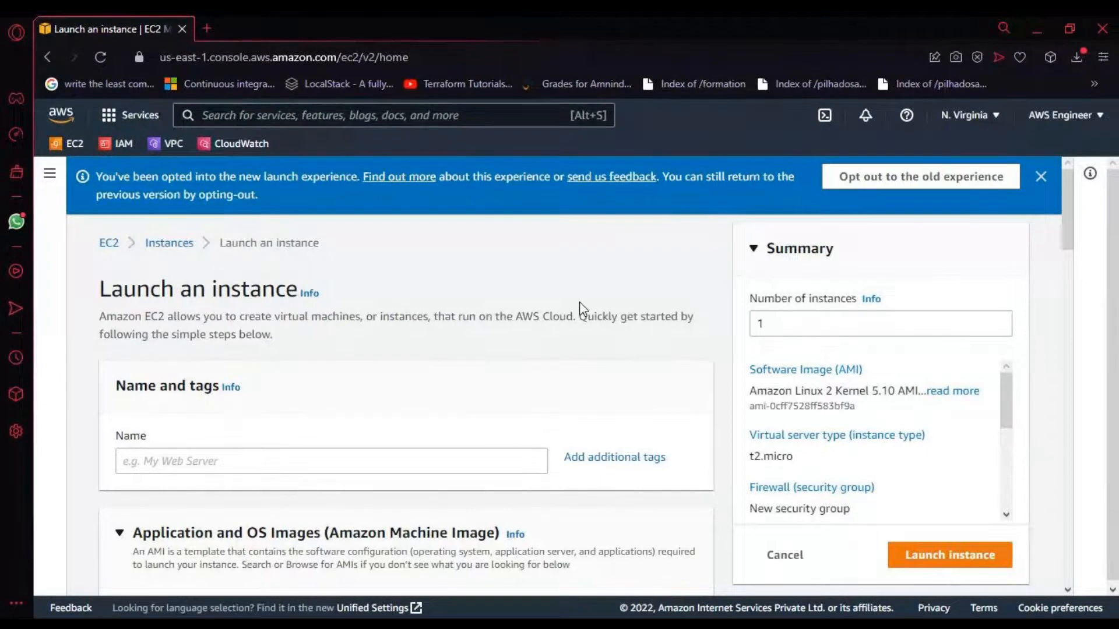
Read the introduction of the launch form and enter "My Window Server" as the instance name.
{"action": "scroll", "coordinate": [522, 314], "scroll_direction": "down", "scroll_amount": 1}
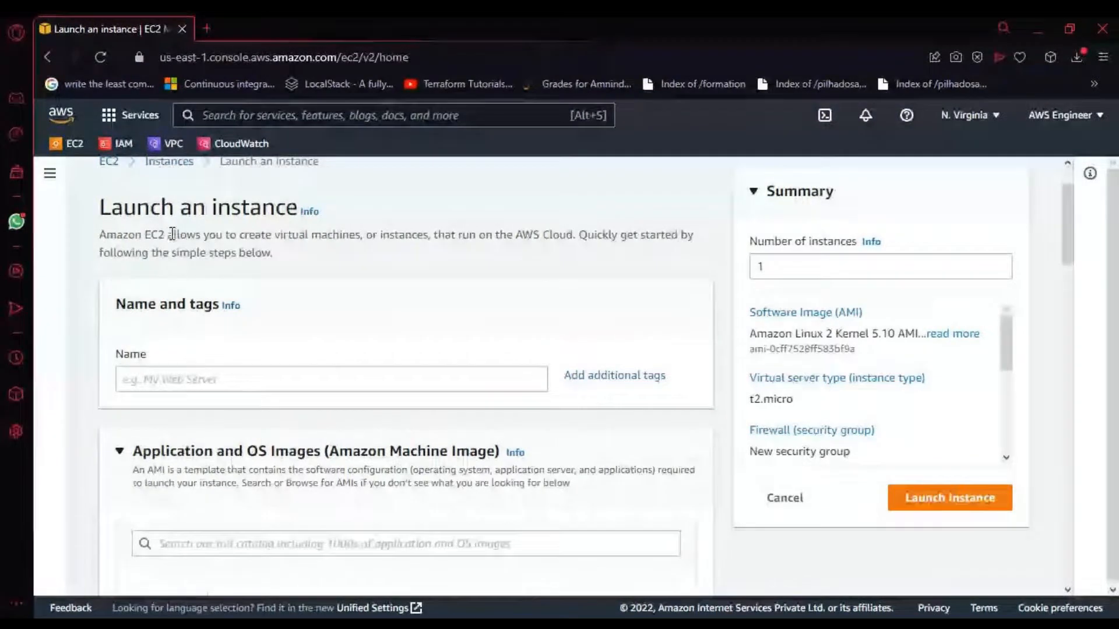
{"action": "triple_click", "coordinate": [292, 234]}
{"action": "left_click", "coordinate": [347, 234]}
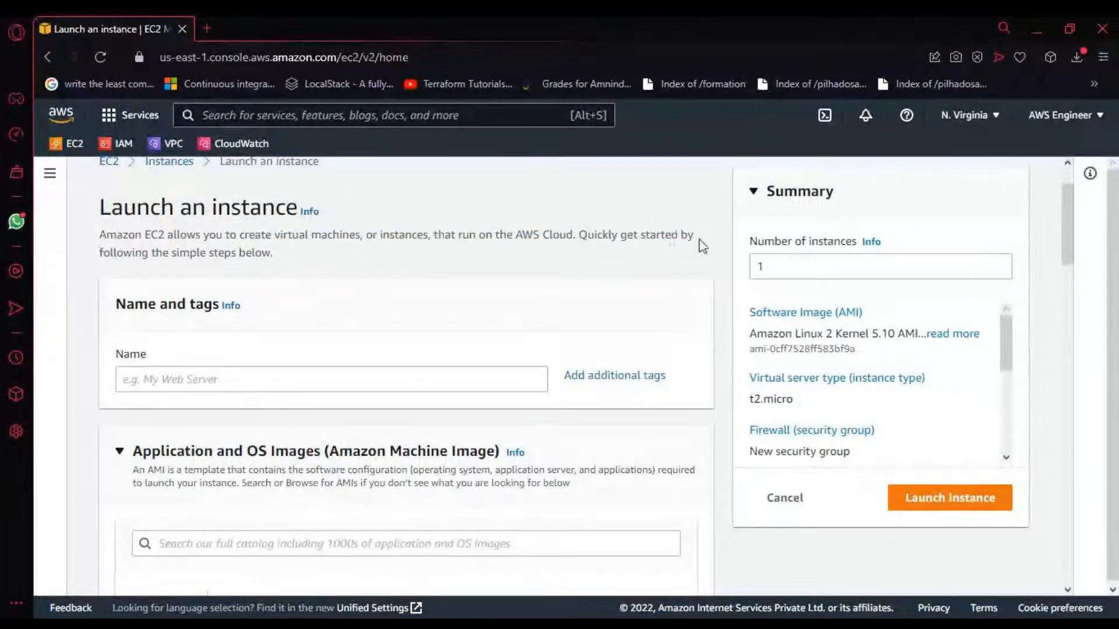
{"action": "scroll", "coordinate": [376, 292], "scroll_direction": "down", "scroll_amount": 2}
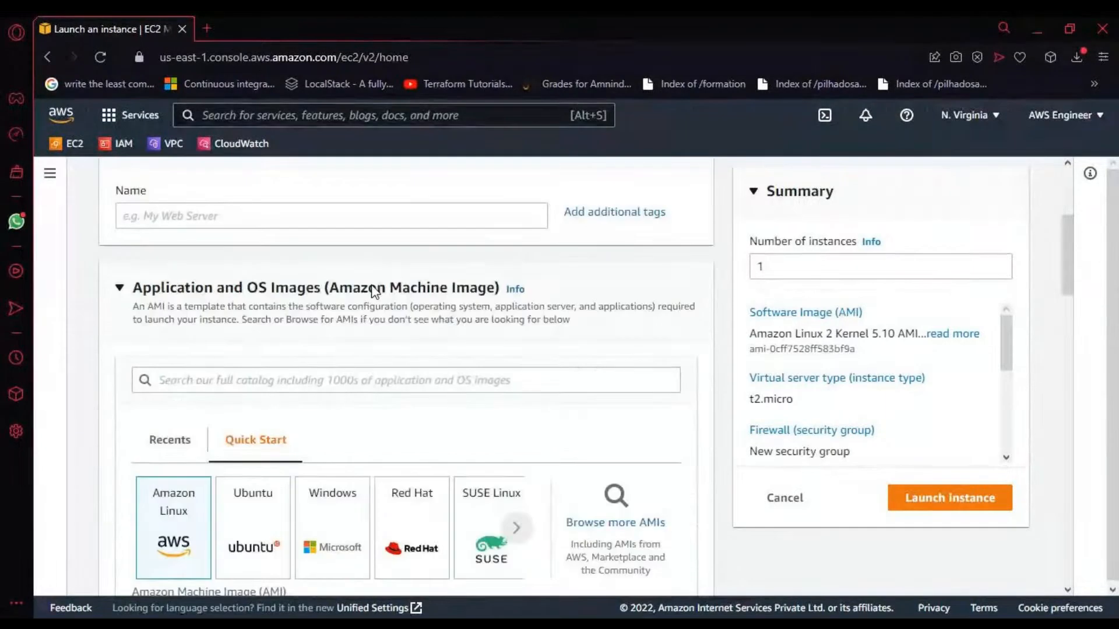
{"action": "scroll", "coordinate": [237, 307], "scroll_direction": "up", "scroll_amount": 1}
{"action": "left_click", "coordinate": [244, 299]}
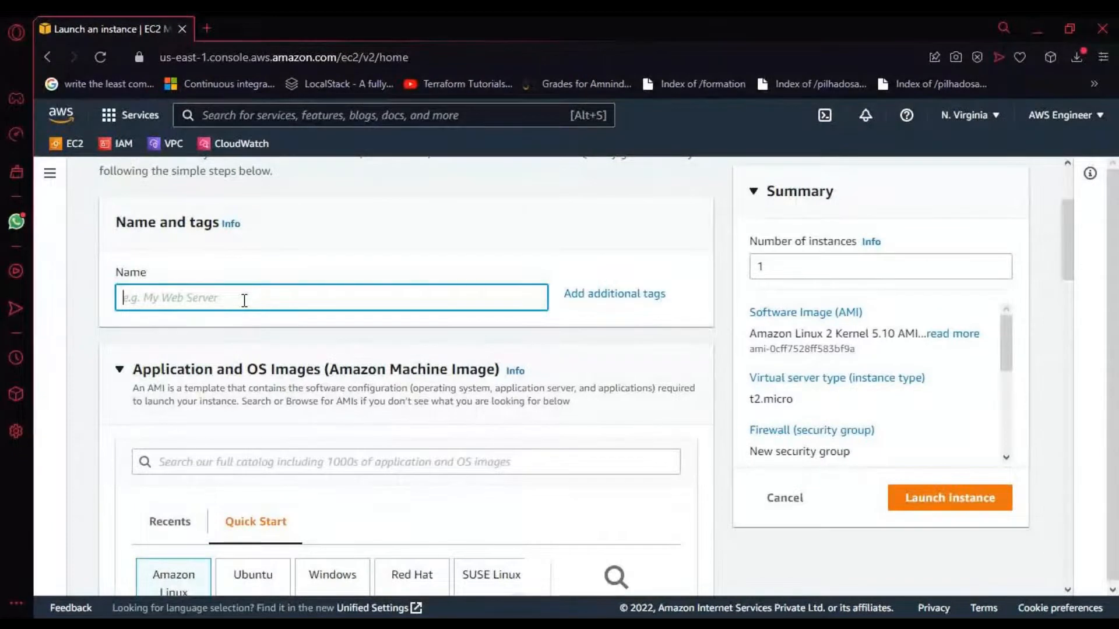
{"action": "type", "text": "My "}
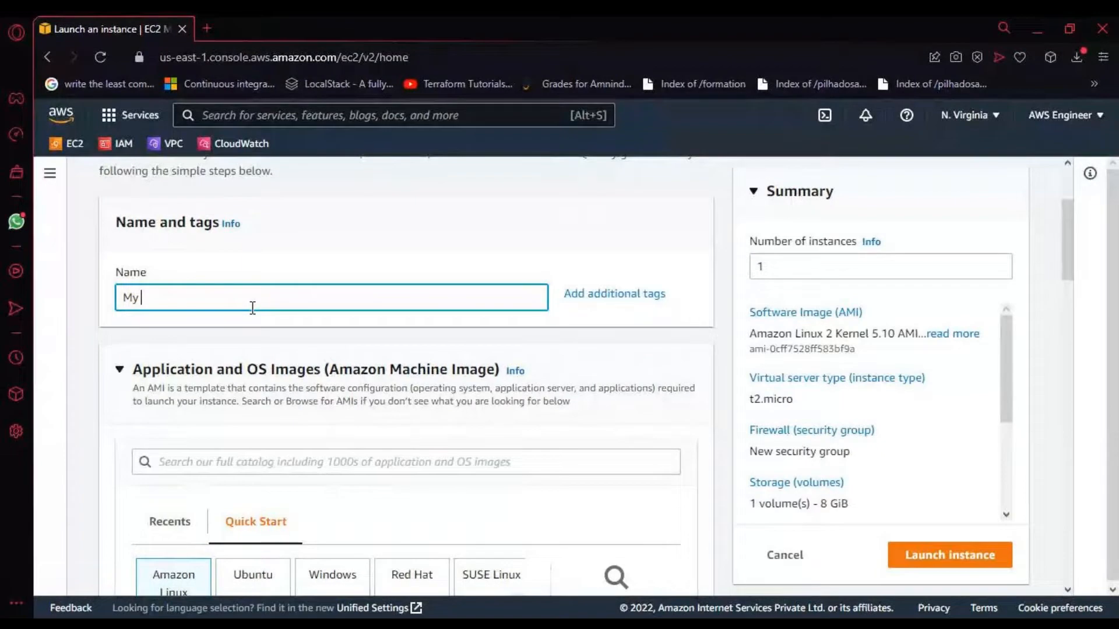
{"action": "type", "text": "Window Server"}
Change the instance name to "My1stWindowServer", without any spaces.
{"action": "left_click", "coordinate": [142, 298]}
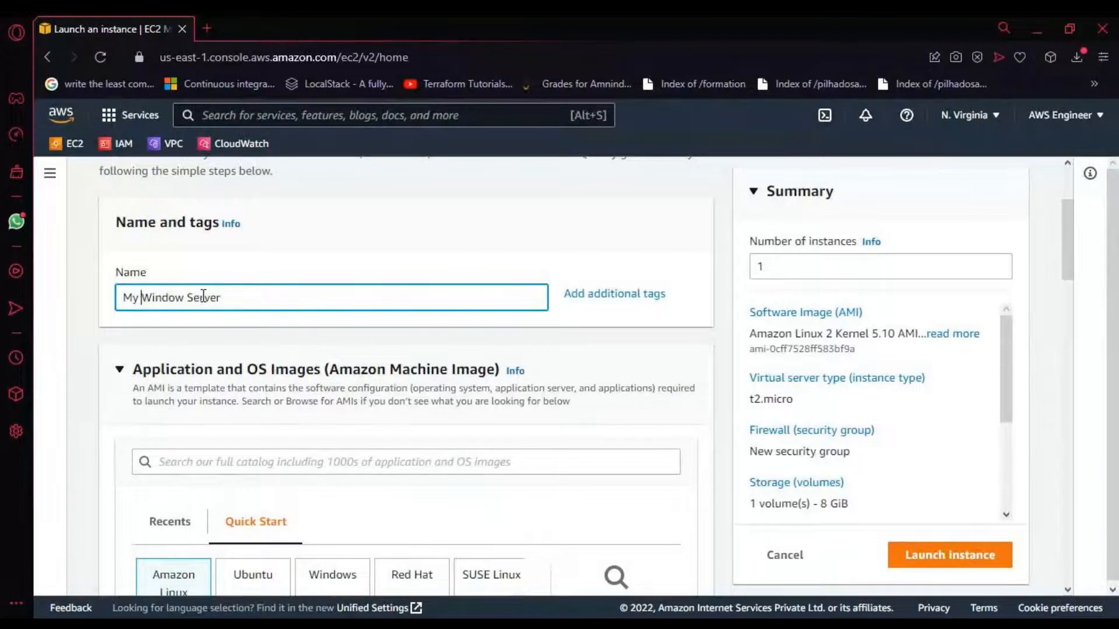
{"action": "key", "text": "BackSpace"}
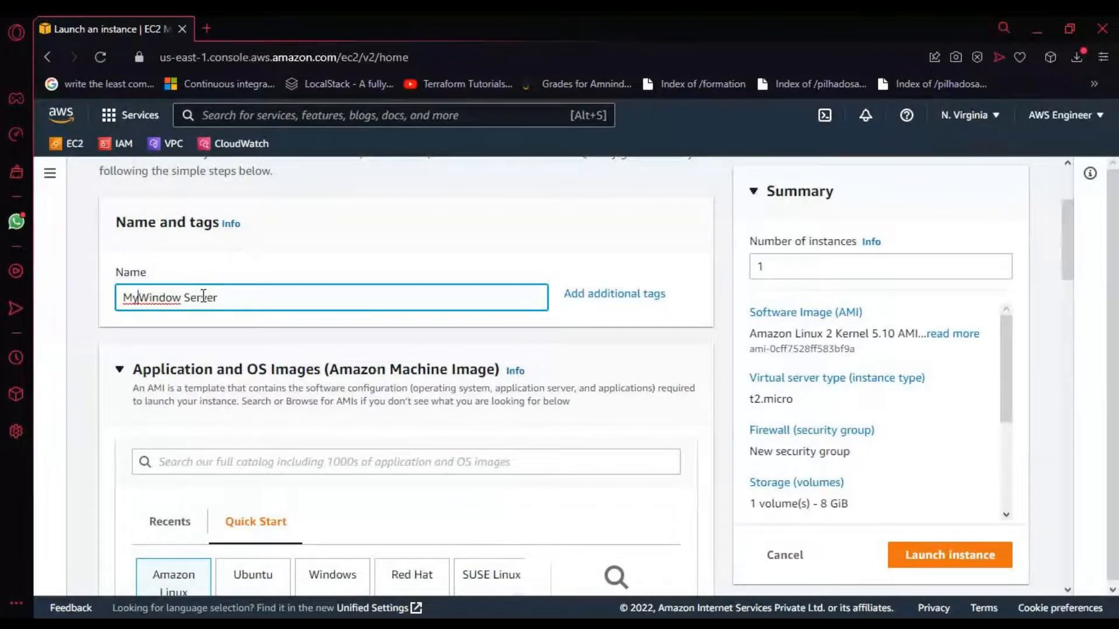
{"action": "type", "text": "1s"}
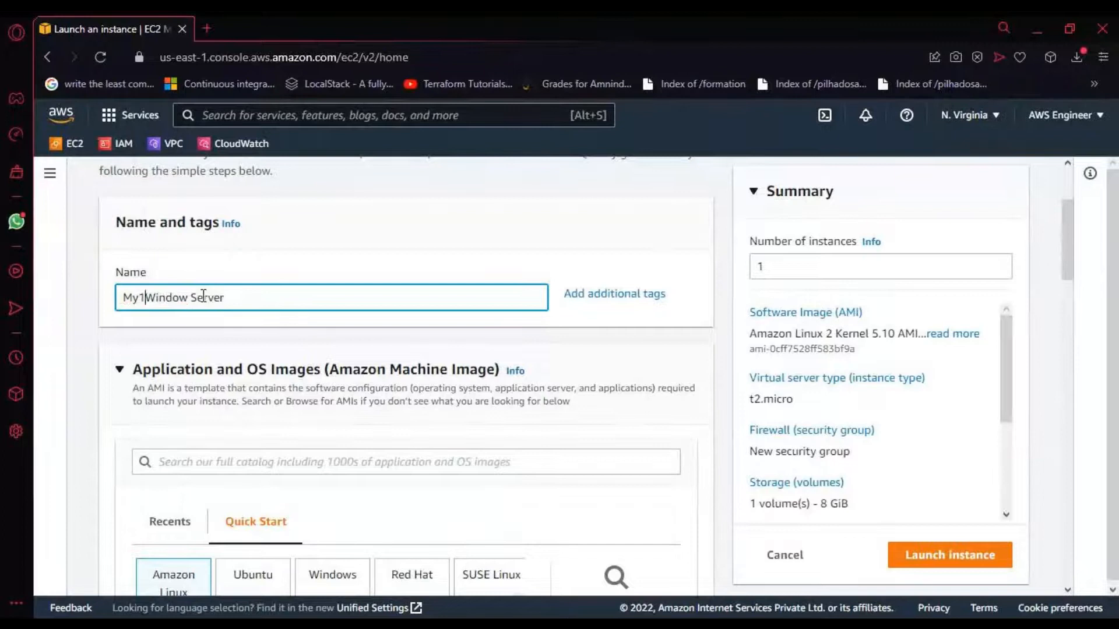
{"action": "type", "text": "t"}
{"action": "left_click", "coordinate": [203, 296]}
{"action": "key", "text": "BackSpace"}
Choose Windows as the quick-start operating system image for the instance.
{"action": "scroll", "coordinate": [168, 356], "scroll_direction": "down", "scroll_amount": 1}
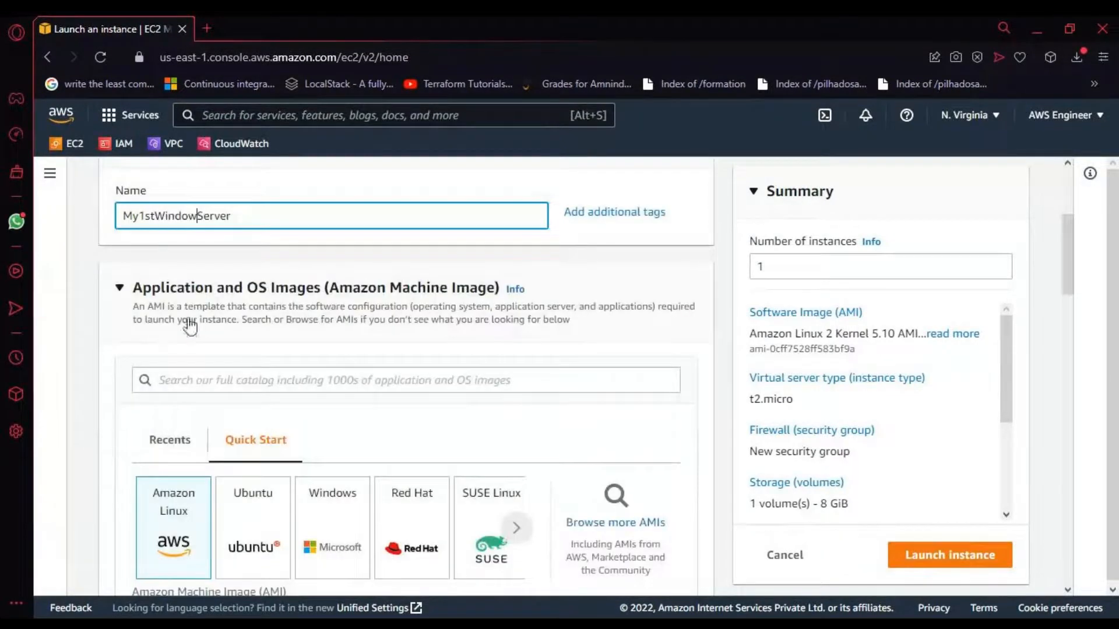
{"action": "scroll", "coordinate": [189, 325], "scroll_direction": "up", "scroll_amount": 1}
{"action": "scroll", "coordinate": [190, 320], "scroll_direction": "down", "scroll_amount": 2}
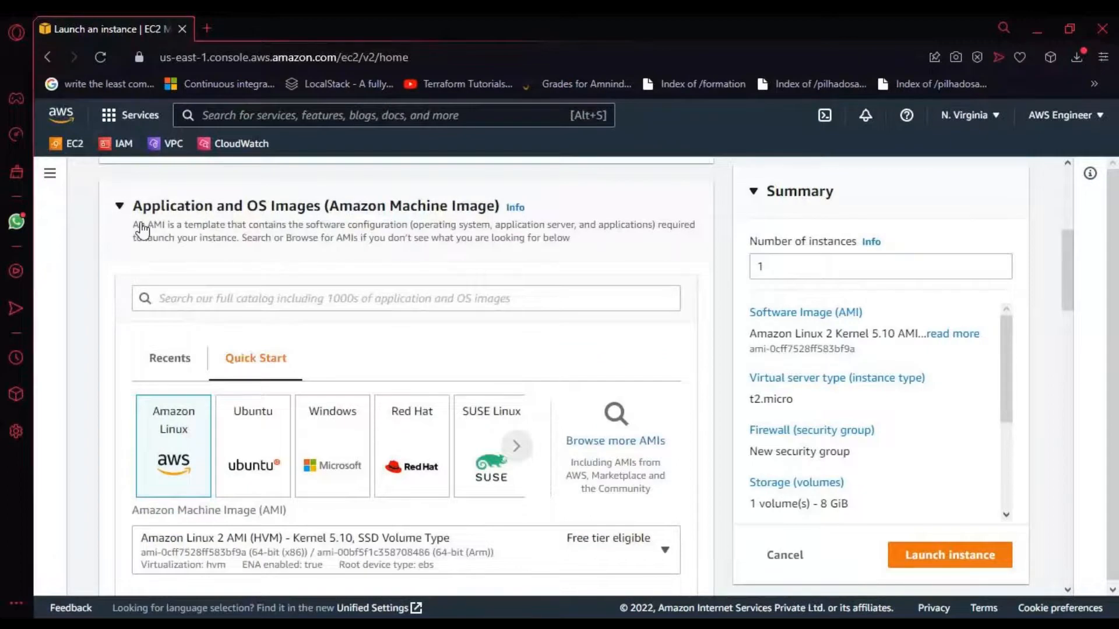
{"action": "scroll", "coordinate": [349, 228], "scroll_direction": "down", "scroll_amount": 1}
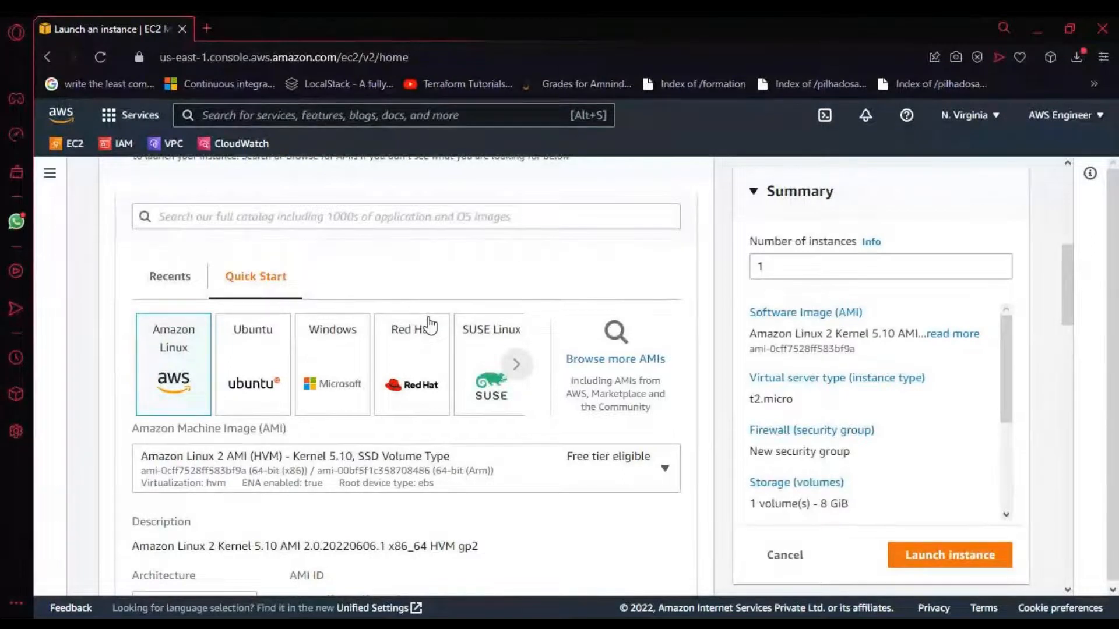
{"action": "left_click", "coordinate": [332, 371]}
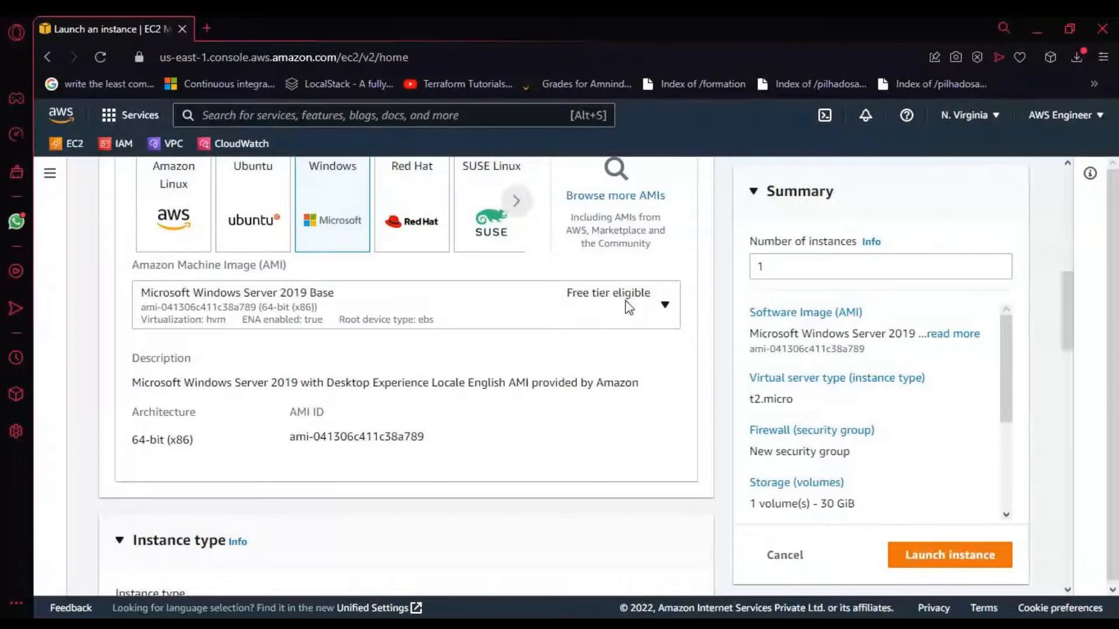
Look through the available Windows machine images, then check the details of the selected AMI and the instance type.
{"action": "left_click", "coordinate": [667, 316]}
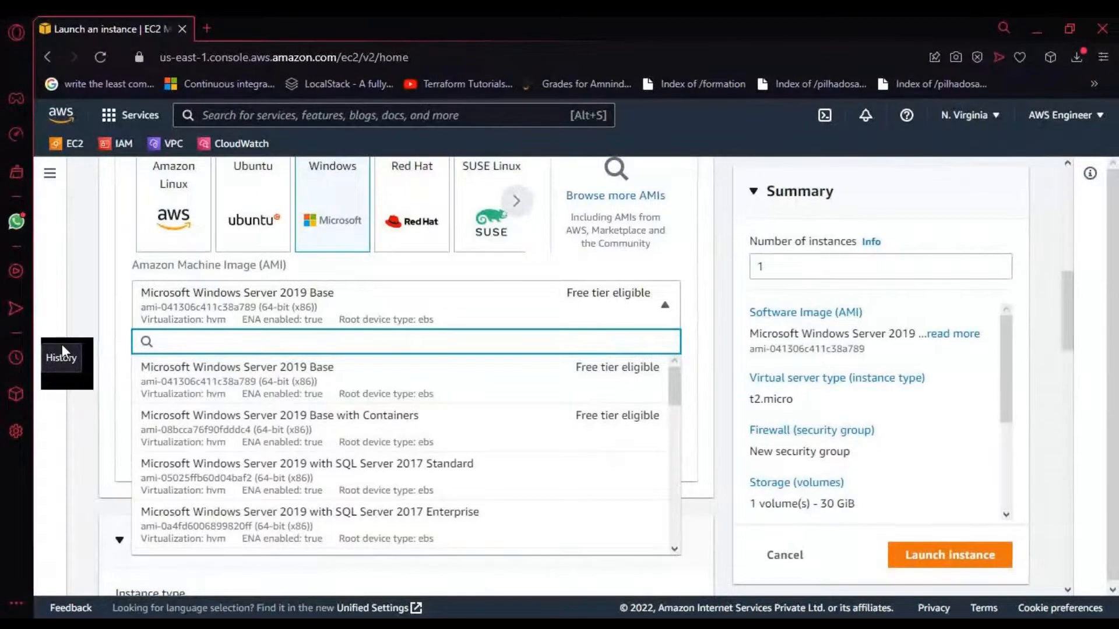
{"action": "left_click", "coordinate": [317, 320]}
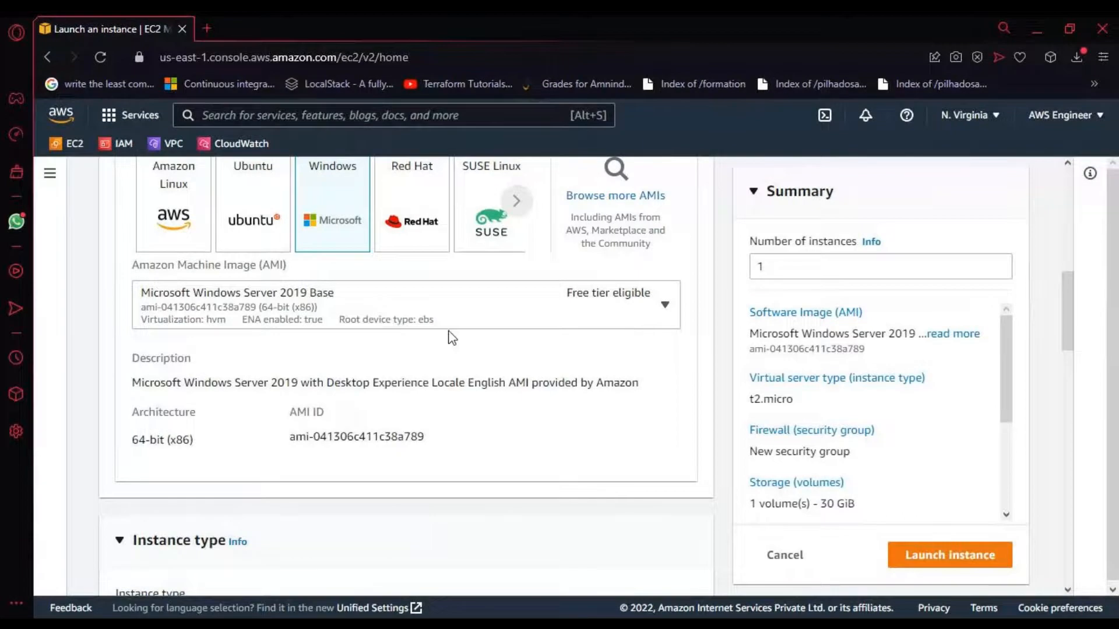
{"action": "scroll", "coordinate": [513, 396], "scroll_direction": "down", "scroll_amount": 3}
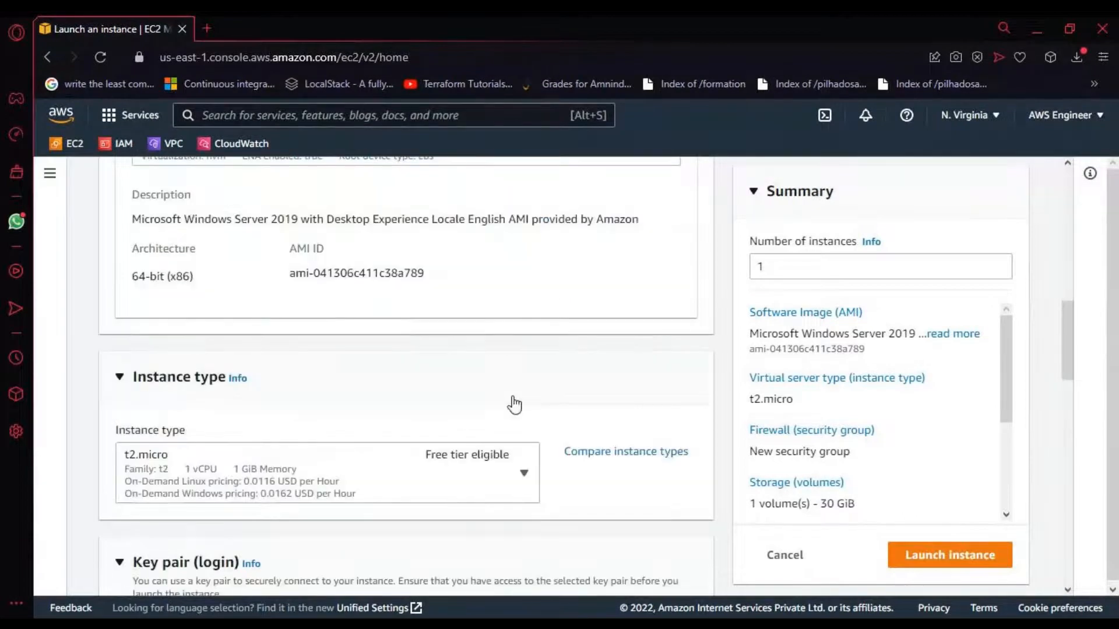
{"action": "scroll", "coordinate": [325, 326], "scroll_direction": "up", "scroll_amount": 3}
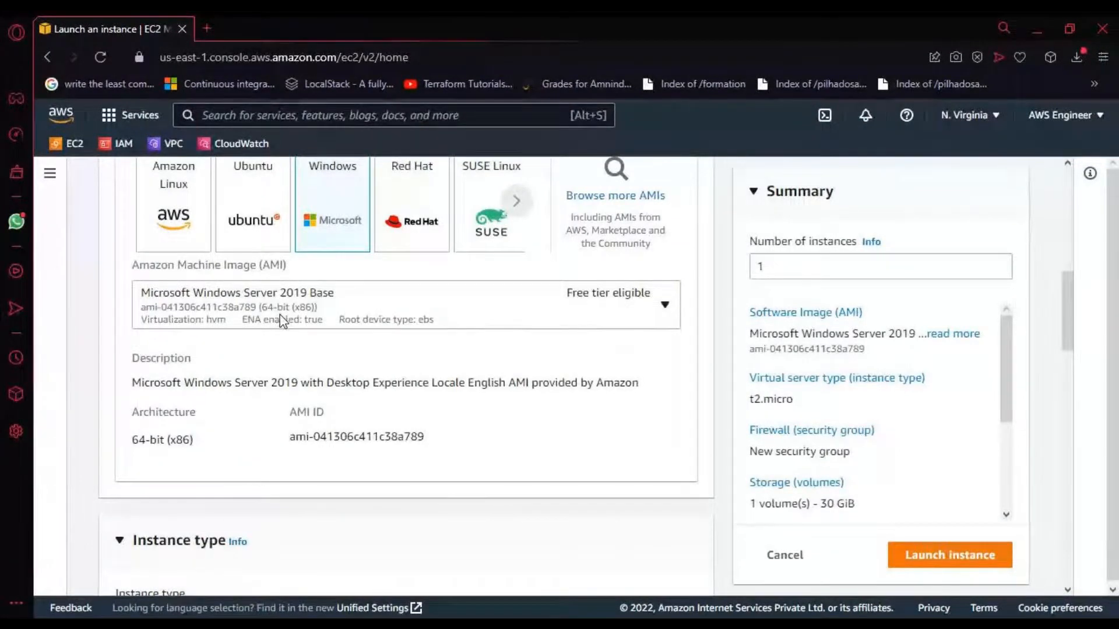
{"action": "scroll", "coordinate": [282, 328], "scroll_direction": "down", "scroll_amount": 3}
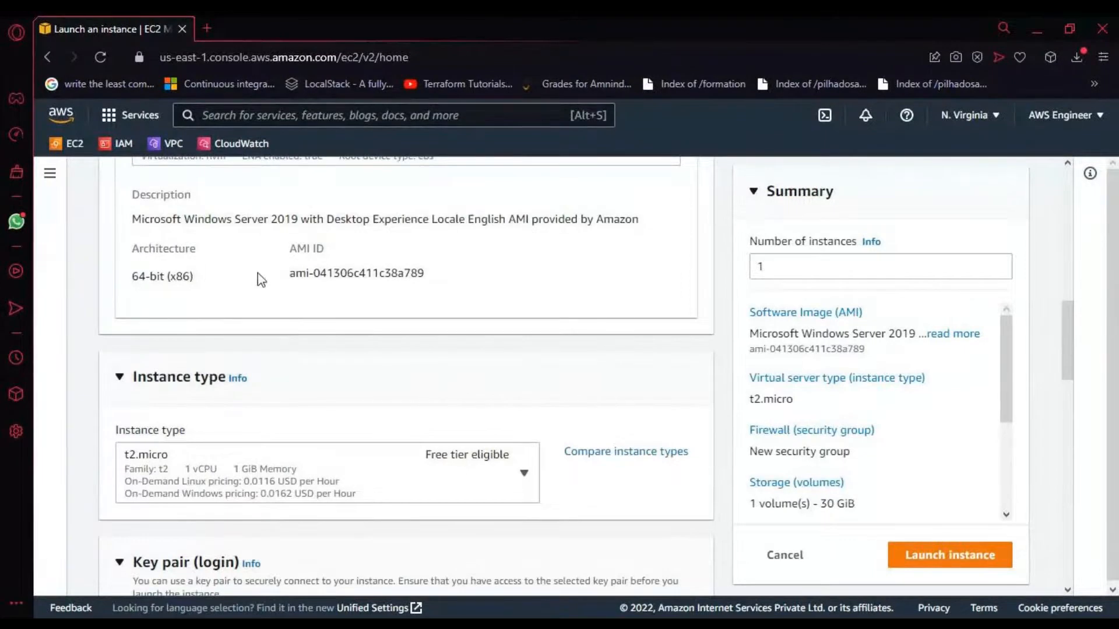
Examine the architecture and AMI ID of the selected Microsoft Windows Server 2019 Base image.
{"action": "scroll", "coordinate": [352, 278], "scroll_direction": "up", "scroll_amount": 2}
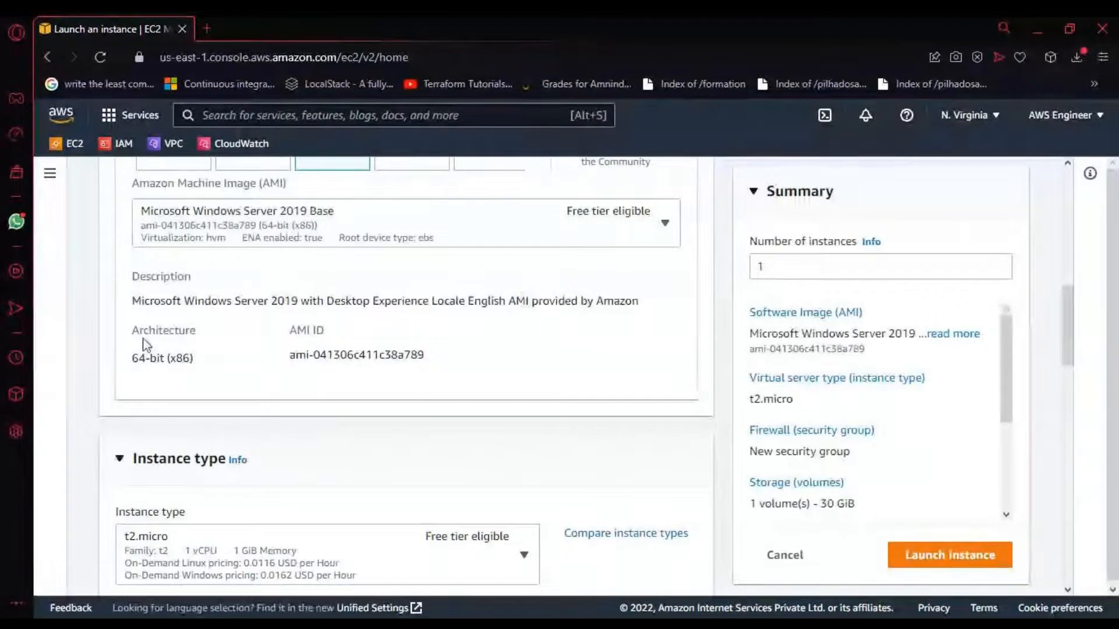
{"action": "left_click_drag", "start_coordinate": [134, 358], "coordinate": [194, 398]}
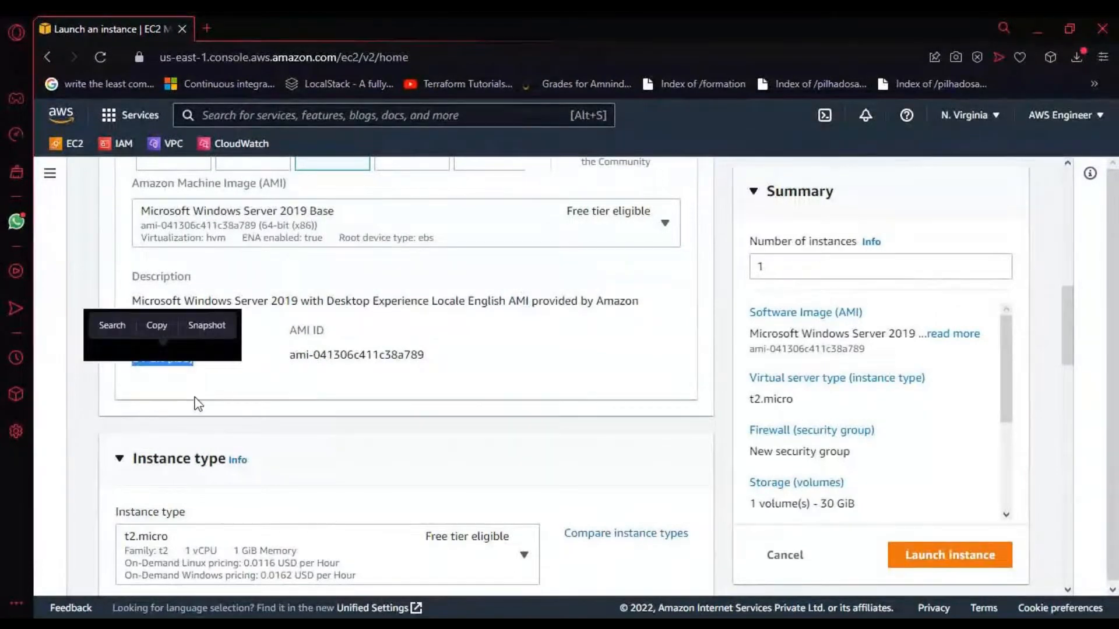
{"action": "left_click", "coordinate": [329, 382]}
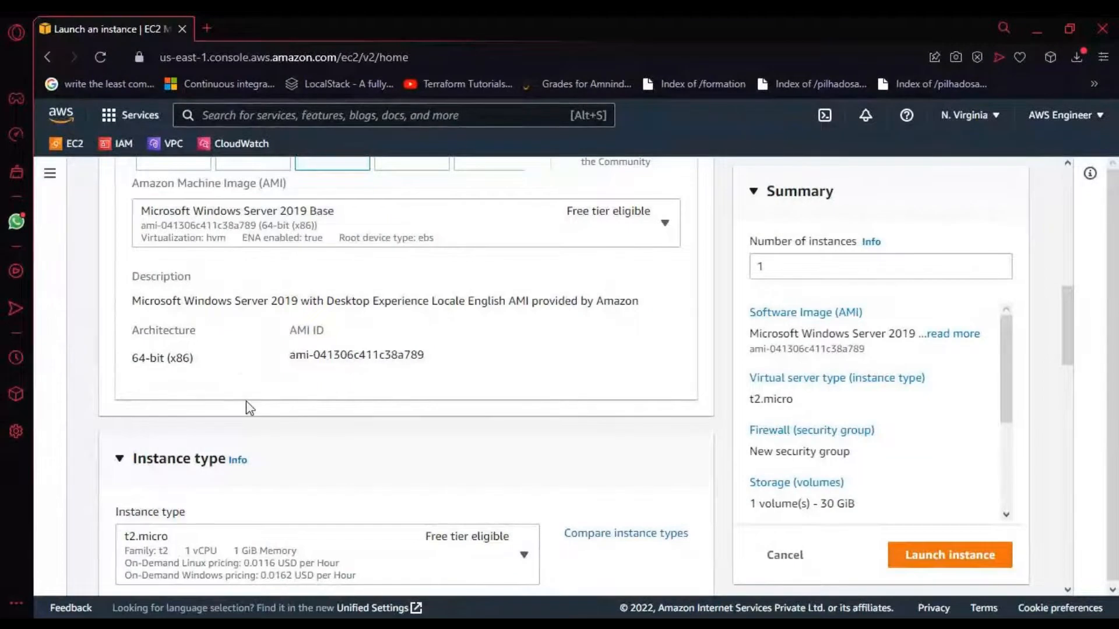
{"action": "scroll", "coordinate": [247, 400], "scroll_direction": "down", "scroll_amount": 1}
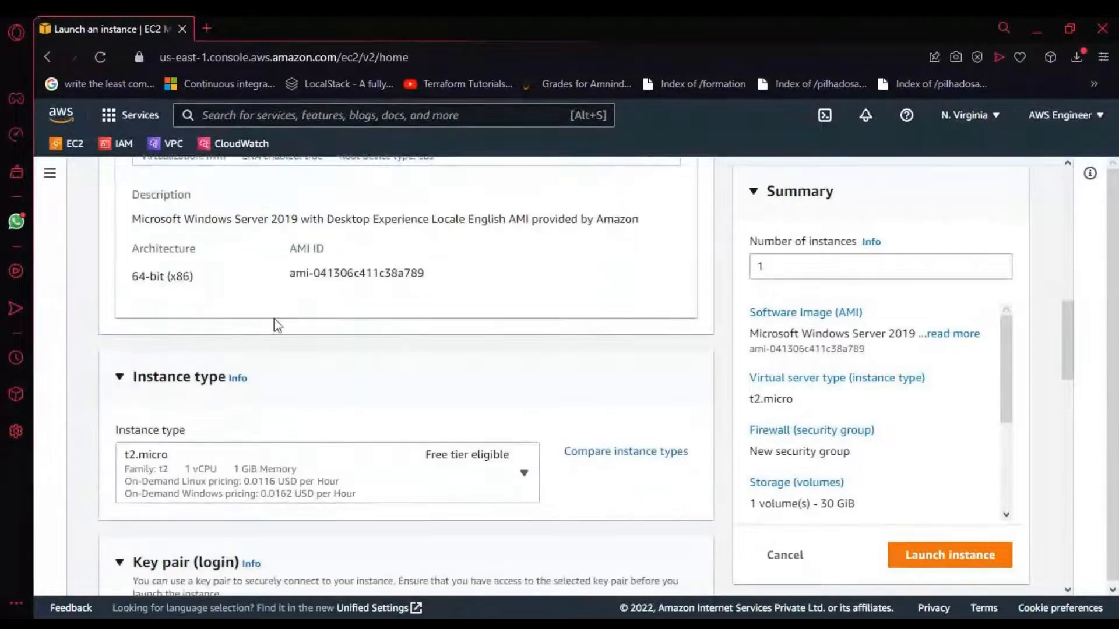
{"action": "triple_click", "coordinate": [292, 279]}
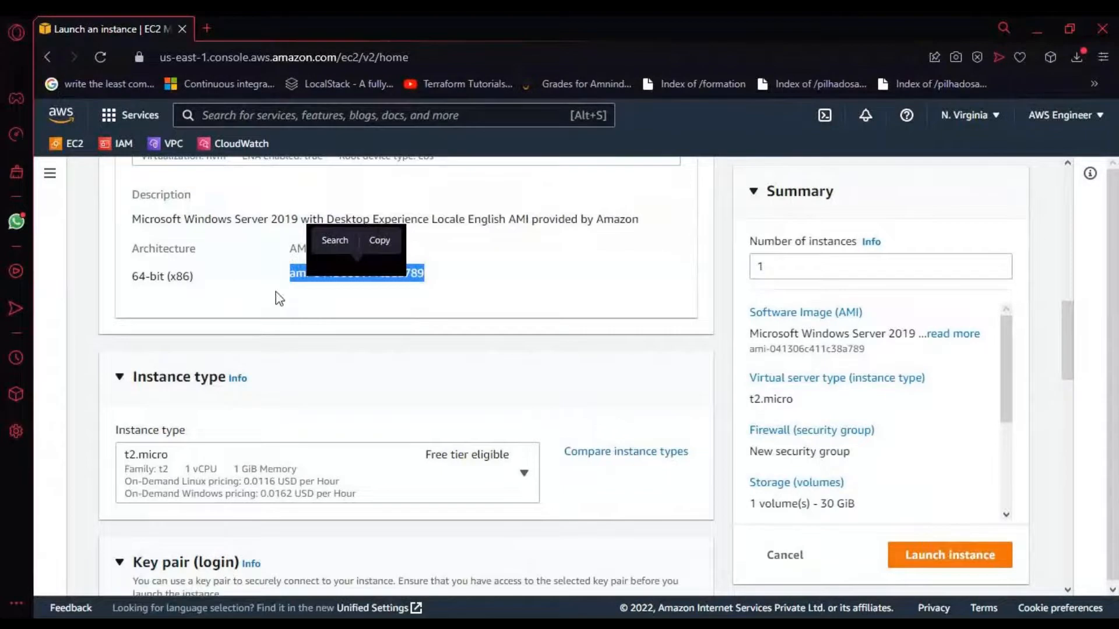
{"action": "left_click", "coordinate": [377, 315]}
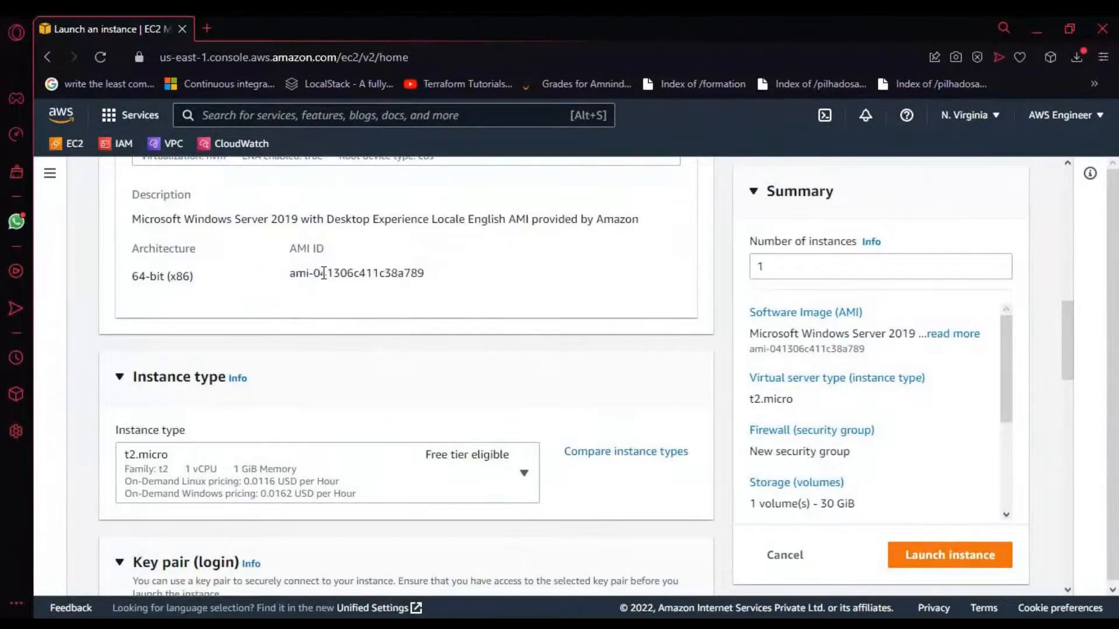
{"action": "scroll", "coordinate": [205, 257], "scroll_direction": "up", "scroll_amount": 1}
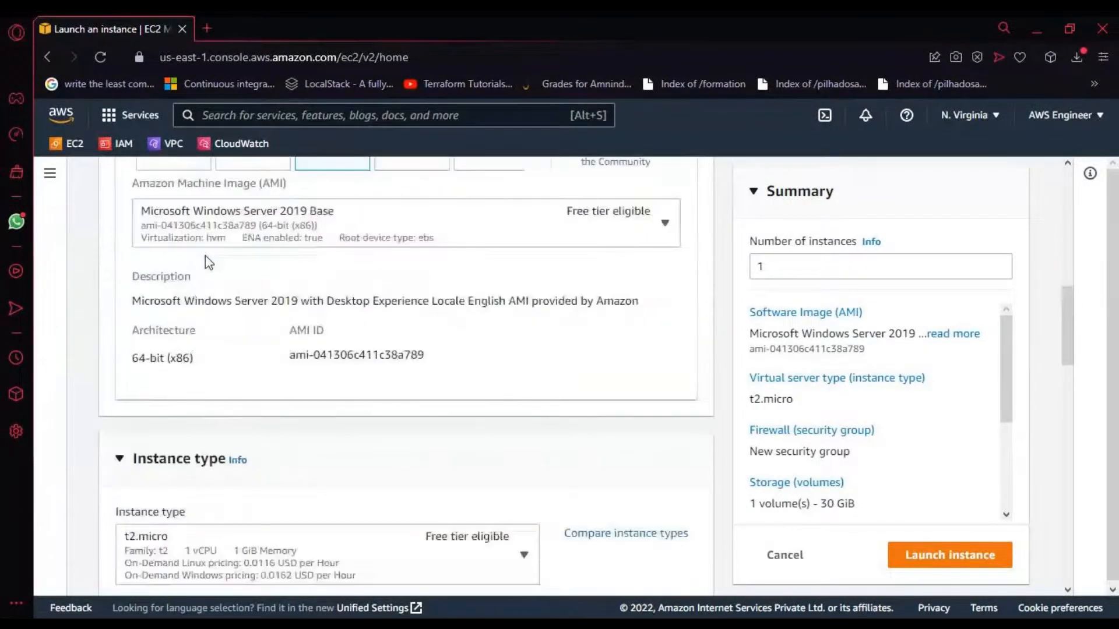
{"action": "triple_click", "coordinate": [315, 350]}
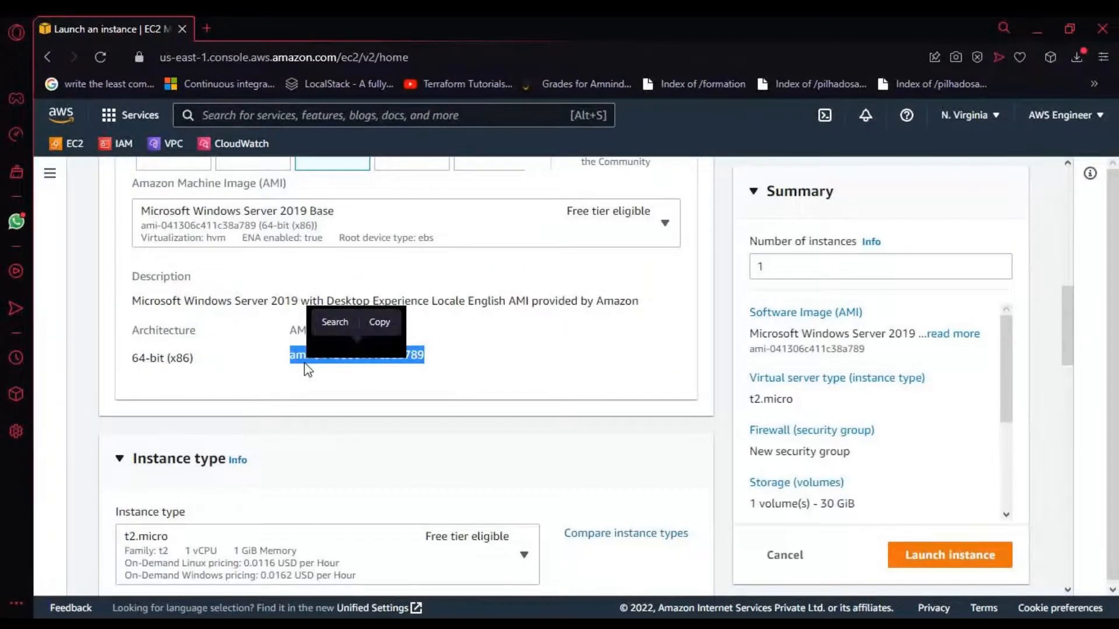
{"action": "scroll", "coordinate": [304, 364], "scroll_direction": "down", "scroll_amount": 3}
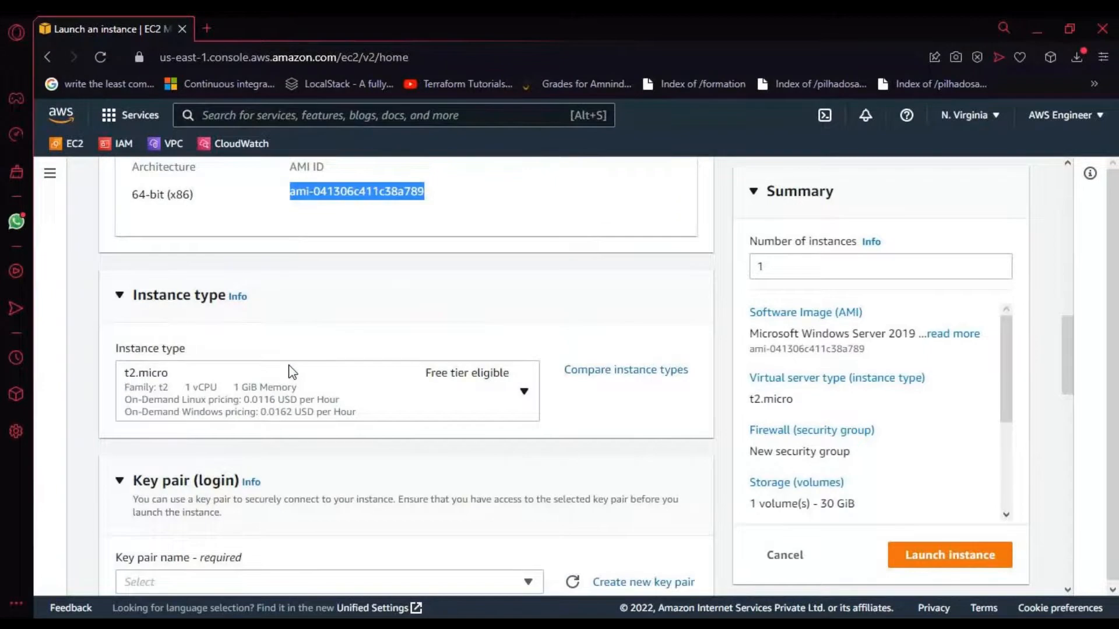
{"action": "scroll", "coordinate": [291, 372], "scroll_direction": "up", "scroll_amount": 6}
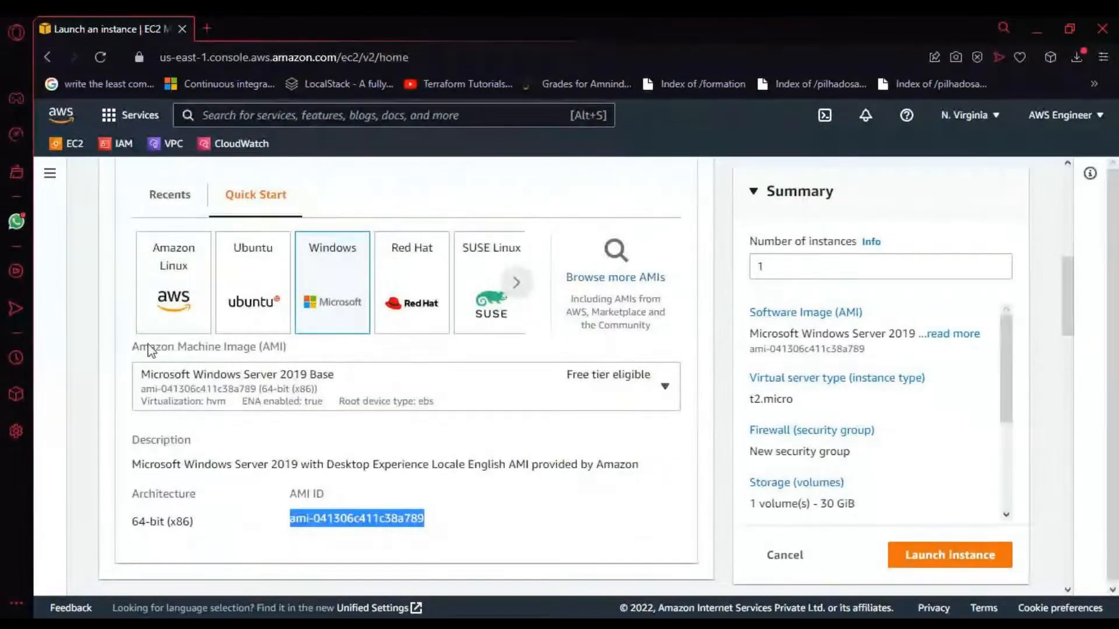
{"action": "triple_click", "coordinate": [149, 348]}
{"action": "scroll", "coordinate": [157, 378], "scroll_direction": "down", "scroll_amount": 6}
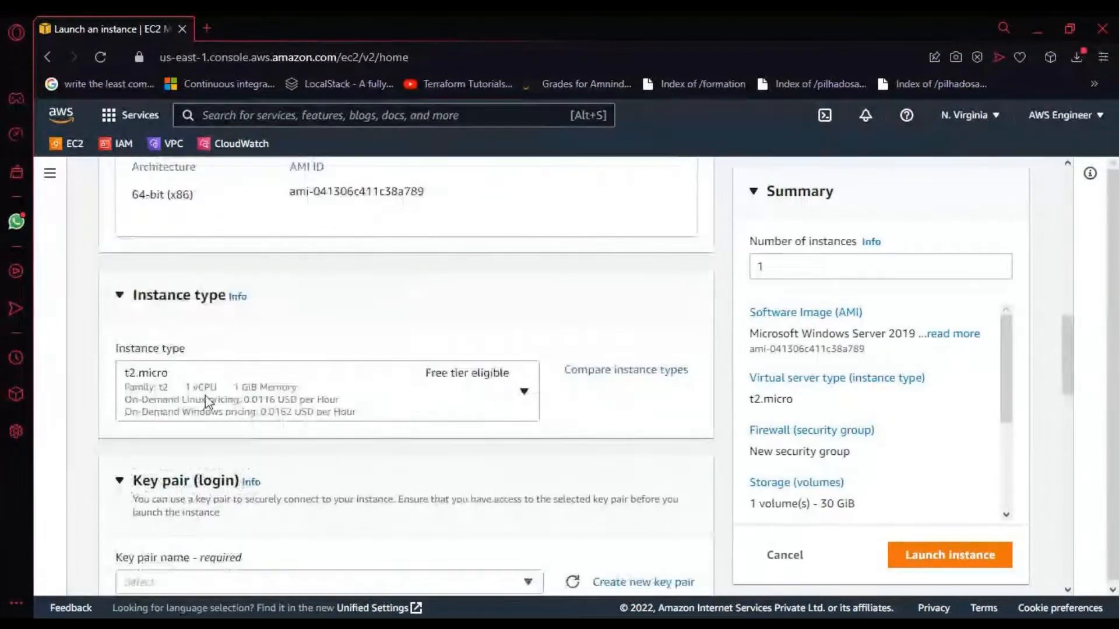
Review the instance type pricing and the key pair login section, including the list of existing key pairs.
{"action": "scroll", "coordinate": [208, 401], "scroll_direction": "down", "scroll_amount": 3}
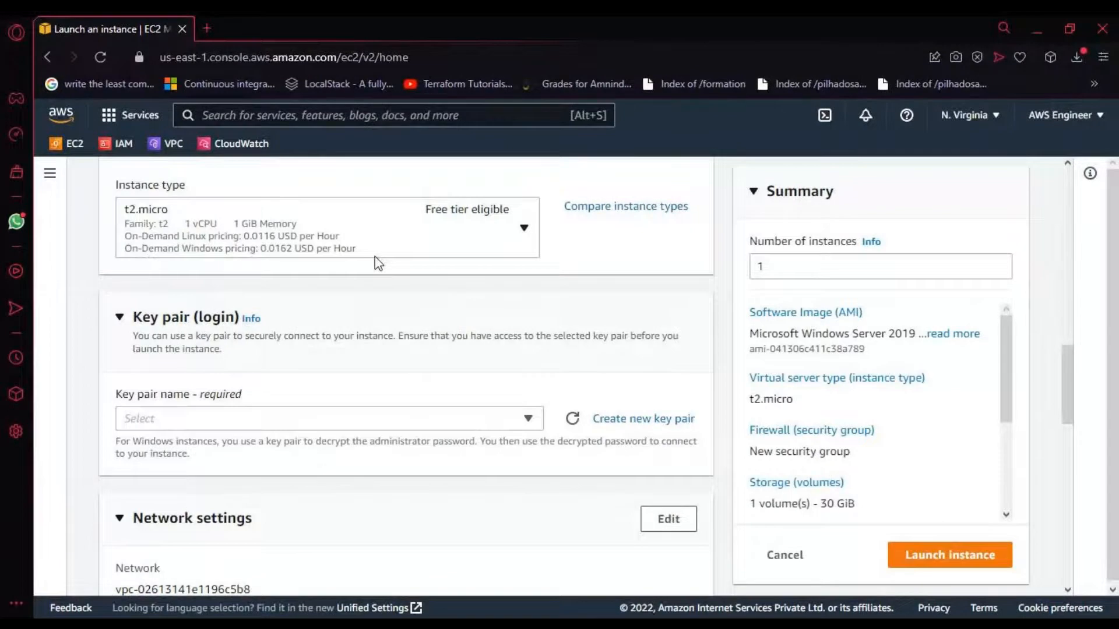
{"action": "scroll", "coordinate": [375, 257], "scroll_direction": "down", "scroll_amount": 1}
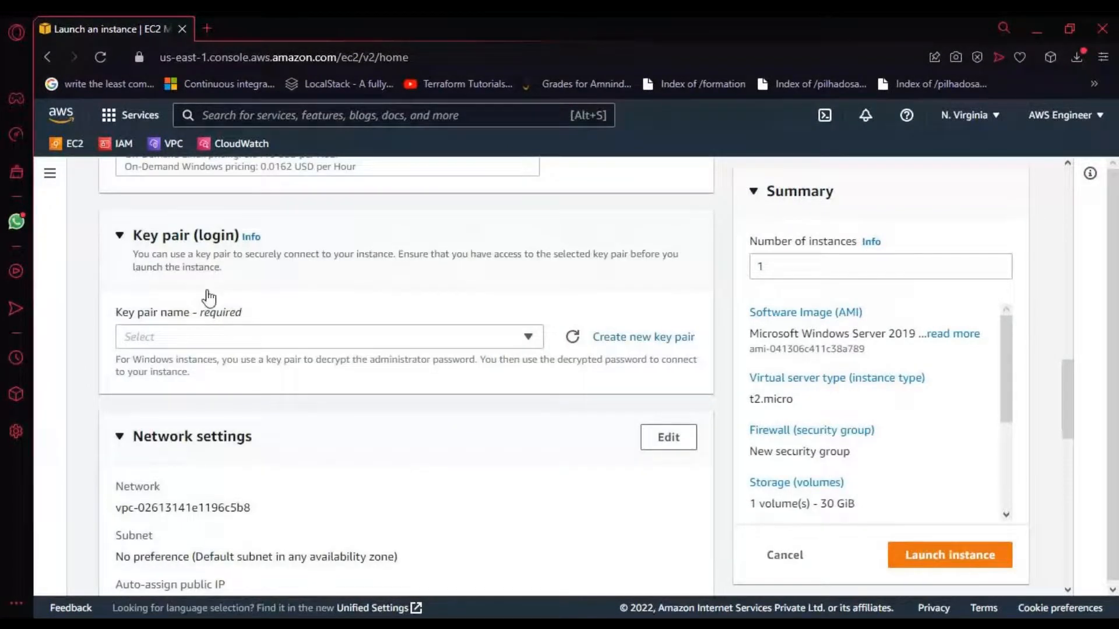
{"action": "scroll", "coordinate": [210, 297], "scroll_direction": "down", "scroll_amount": 2}
{"action": "scroll", "coordinate": [210, 297], "scroll_direction": "up", "scroll_amount": 3}
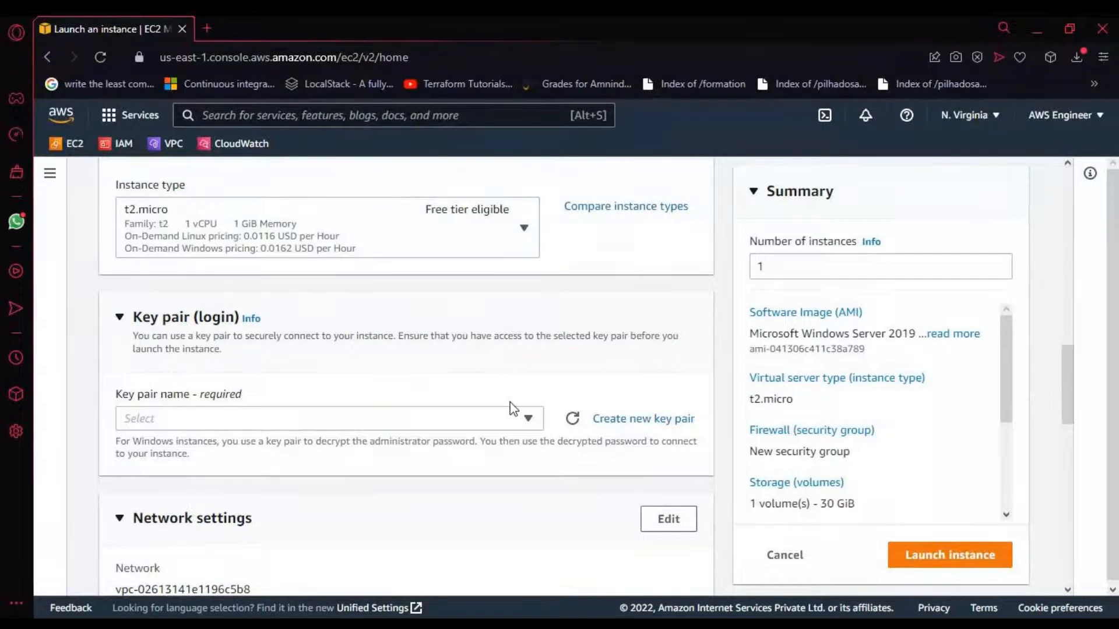
{"action": "scroll", "coordinate": [510, 407], "scroll_direction": "down", "scroll_amount": 1}
{"action": "left_click", "coordinate": [507, 337]}
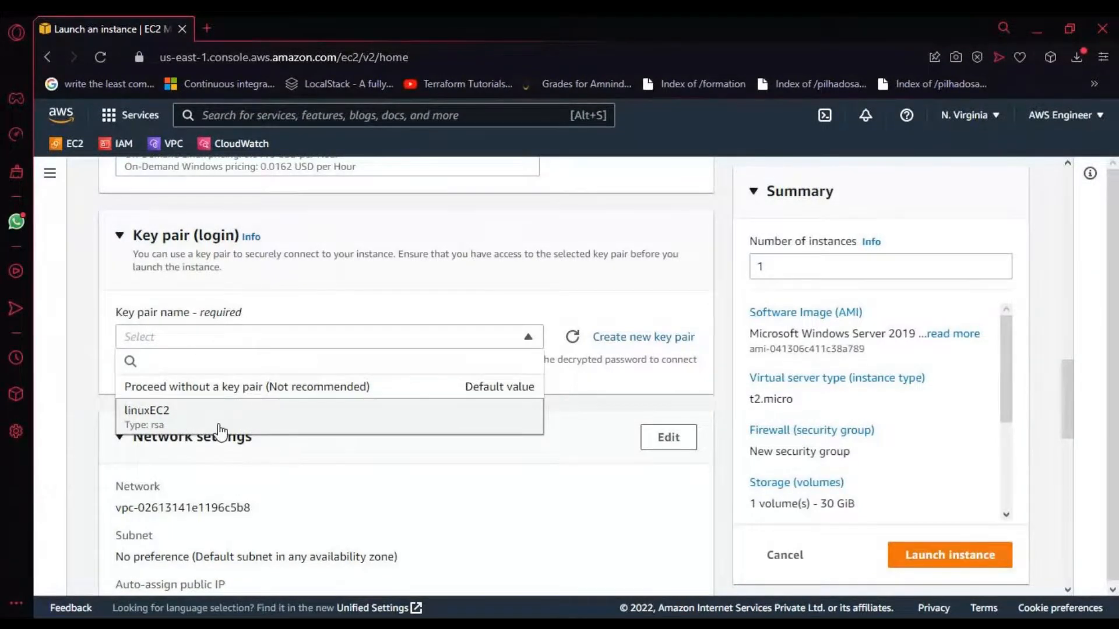
Create a new key pair named "WinServerkey" with the .pem private key file format.
{"action": "left_click", "coordinate": [652, 337]}
{"action": "left_click", "coordinate": [489, 379]}
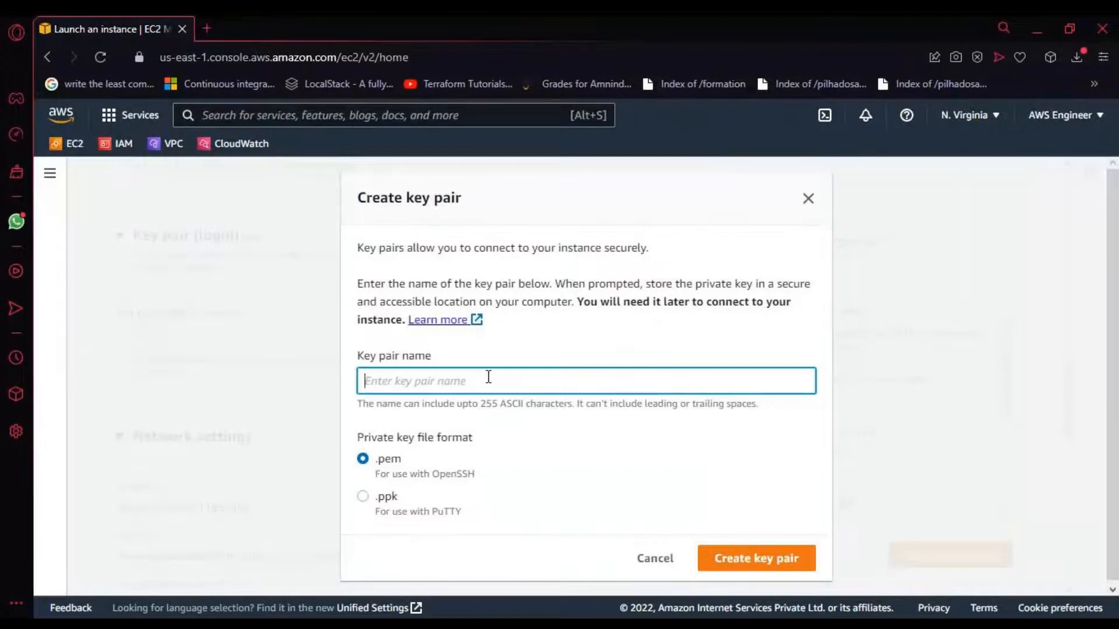
{"action": "type", "text": "Win"}
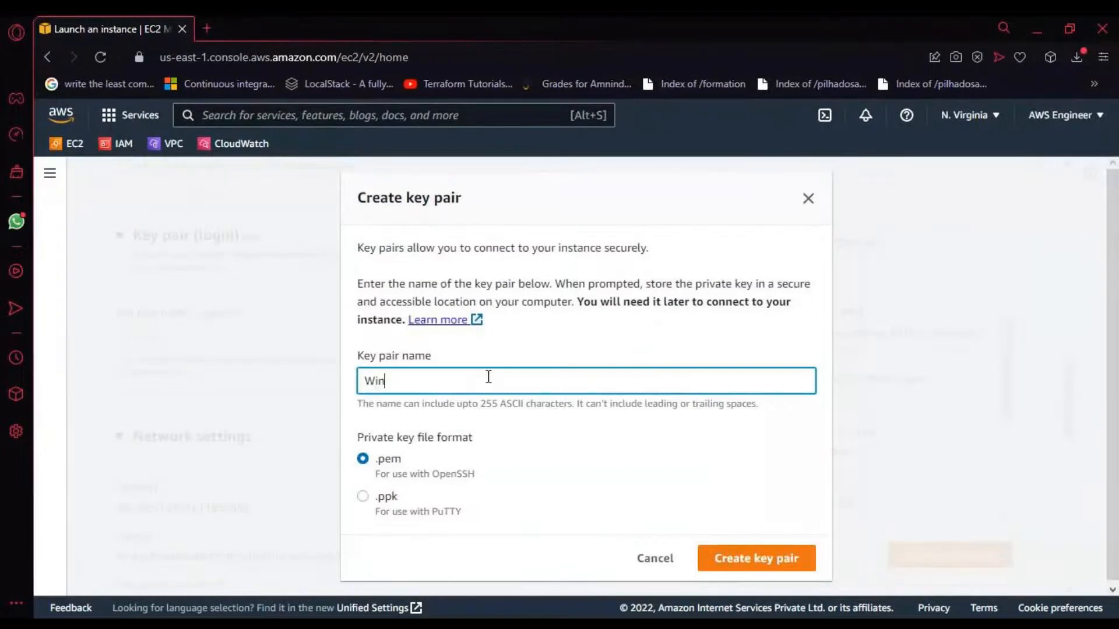
{"action": "type", "text": "Serverkey"}
{"action": "left_click", "coordinate": [738, 561]}
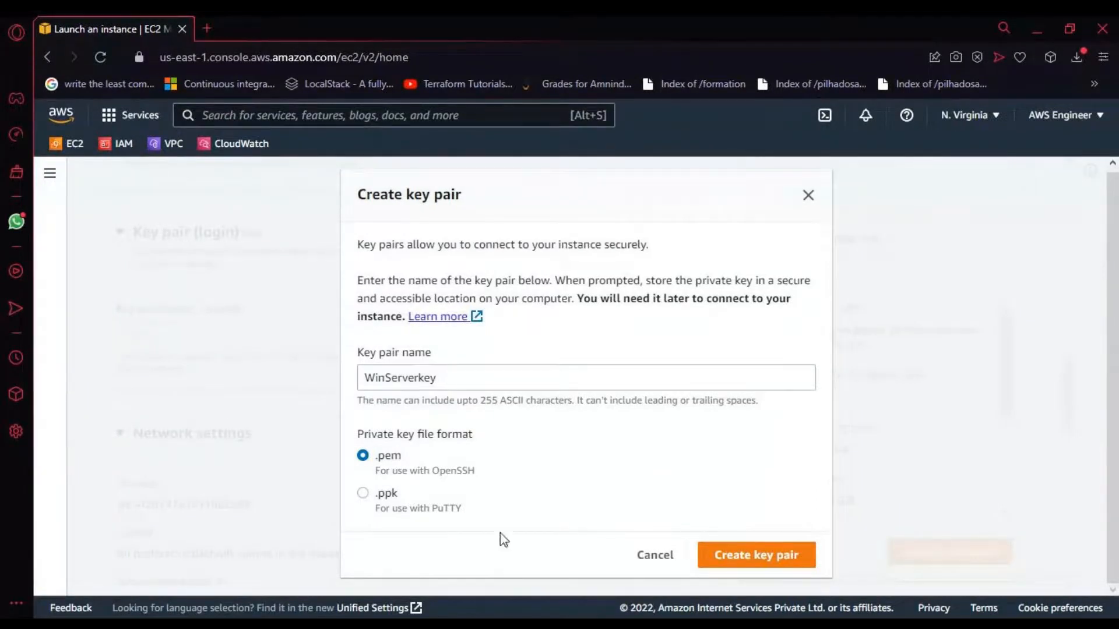
{"action": "left_click", "coordinate": [757, 555]}
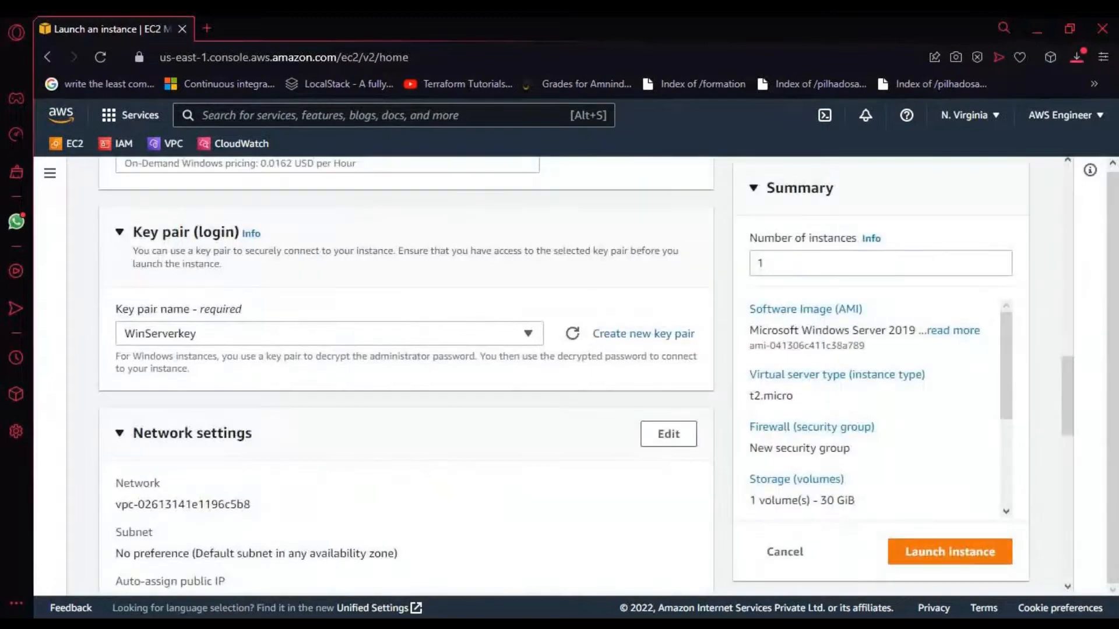
Check the list of available key pairs for the new WinServerkey entry.
{"action": "scroll", "coordinate": [219, 462], "scroll_direction": "down", "scroll_amount": 1}
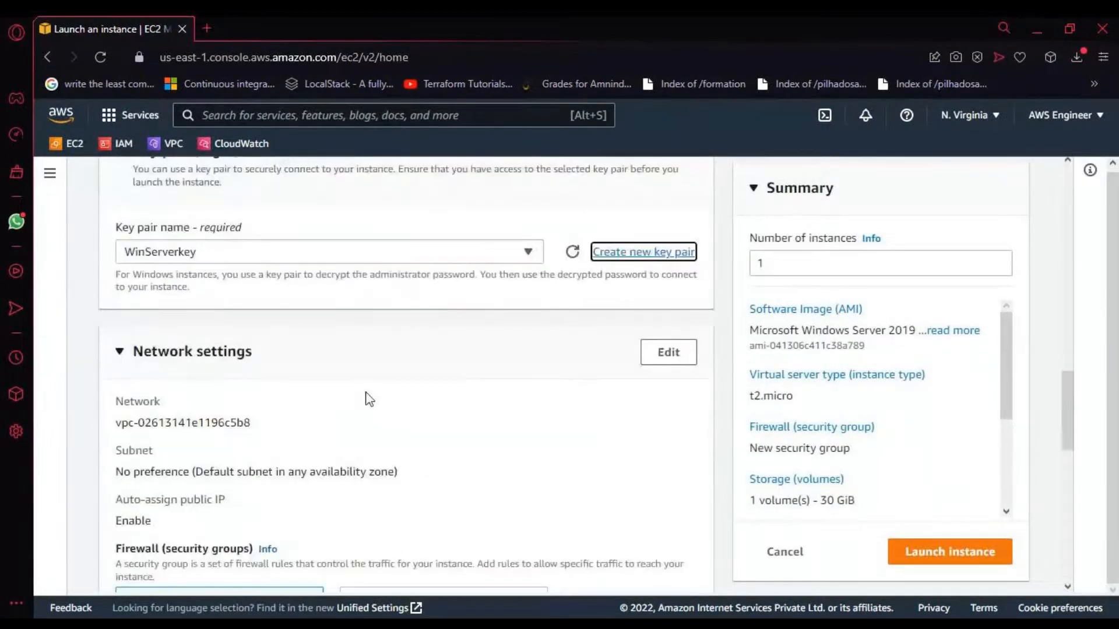
{"action": "left_click", "coordinate": [528, 252]}
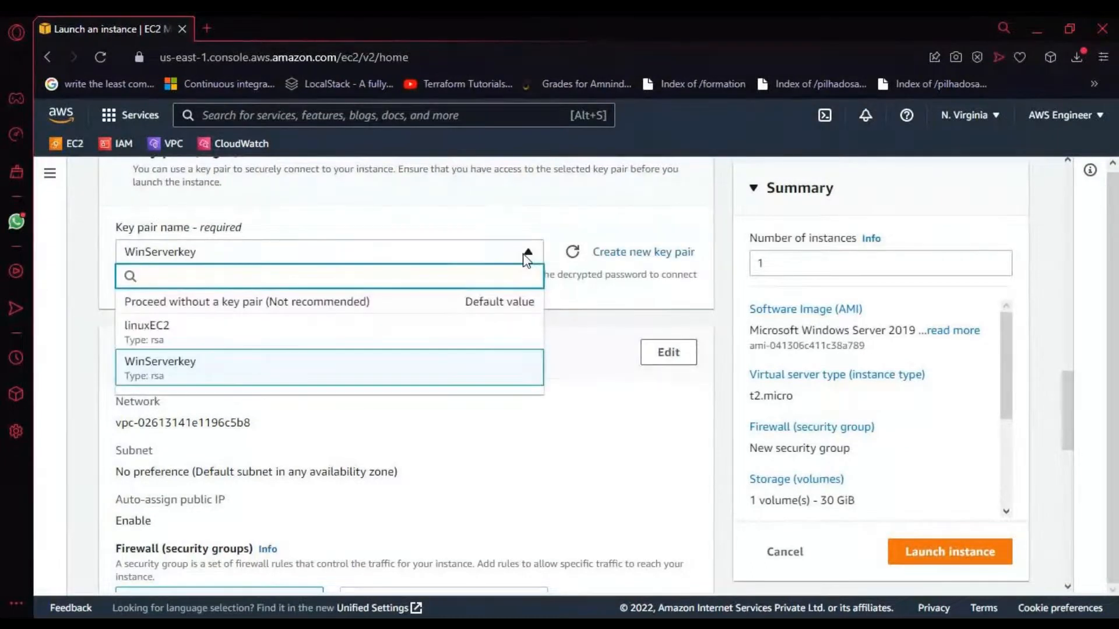
{"action": "left_click", "coordinate": [527, 255]}
{"action": "scroll", "coordinate": [530, 379], "scroll_direction": "down", "scroll_amount": 1}
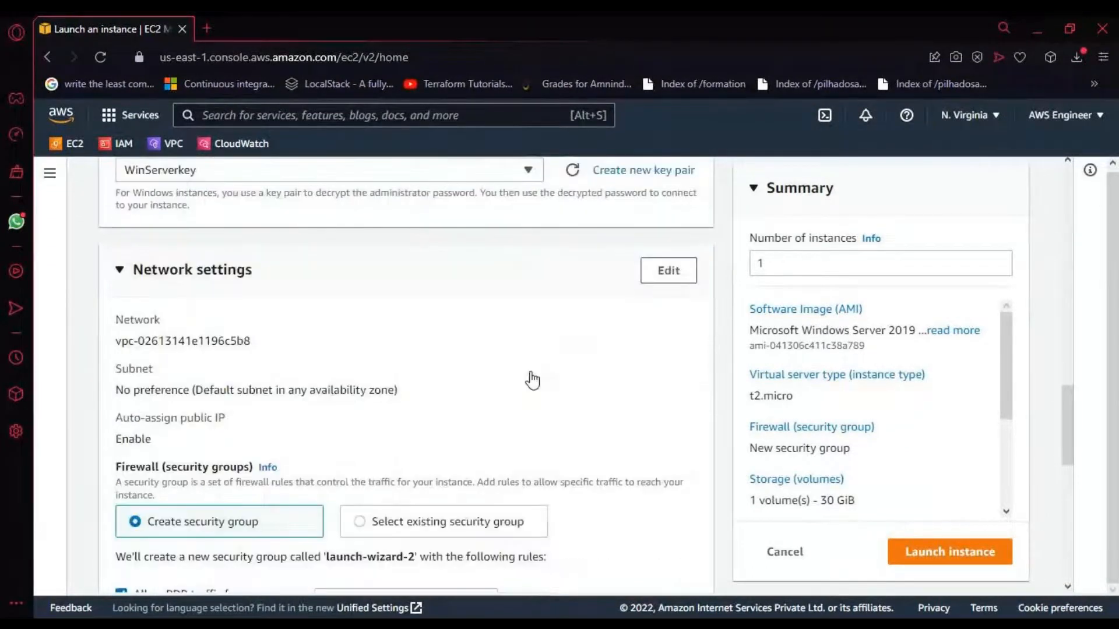
{"action": "scroll", "coordinate": [533, 378], "scroll_direction": "up", "scroll_amount": 1}
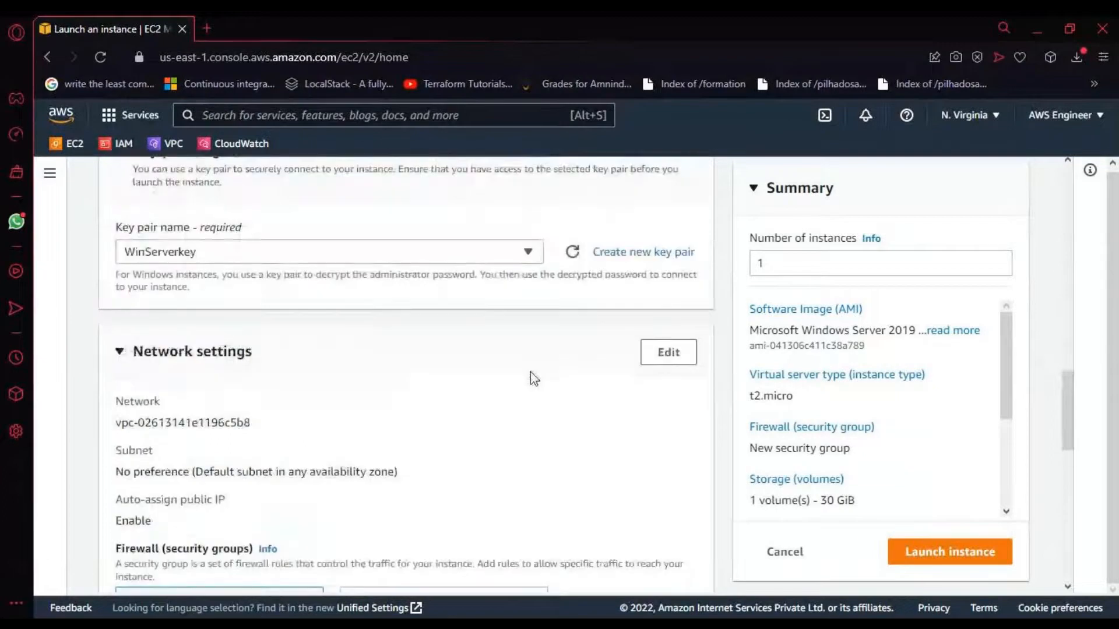
{"action": "left_click", "coordinate": [528, 252]}
{"action": "left_click", "coordinate": [528, 251]}
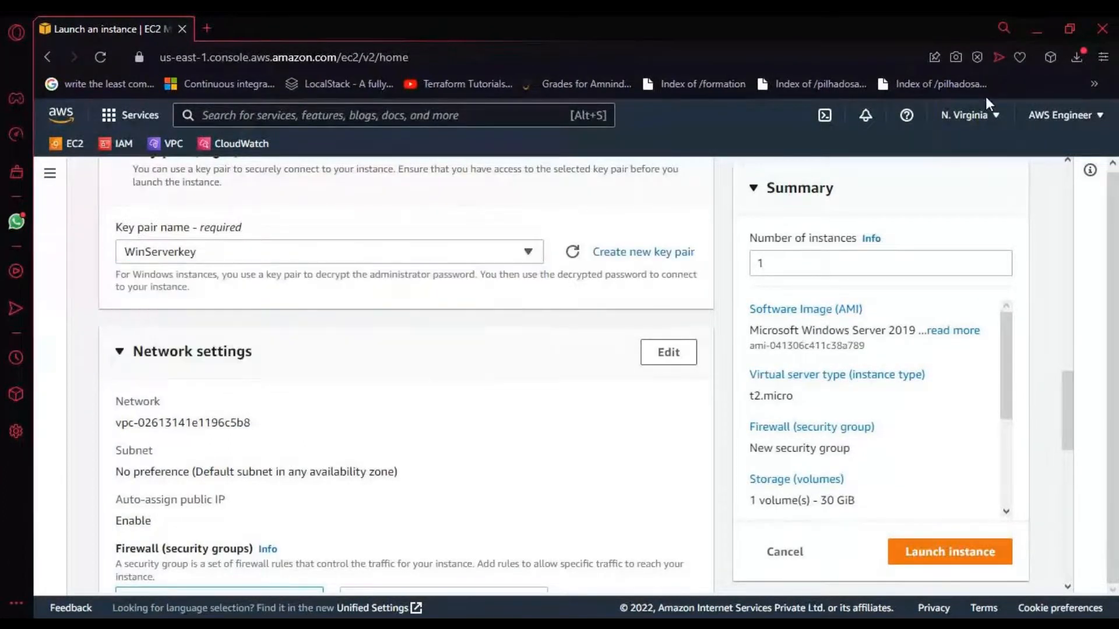
Check the browser's recent downloads for the WinServerkey.pem private key file.
{"action": "left_click", "coordinate": [1077, 58]}
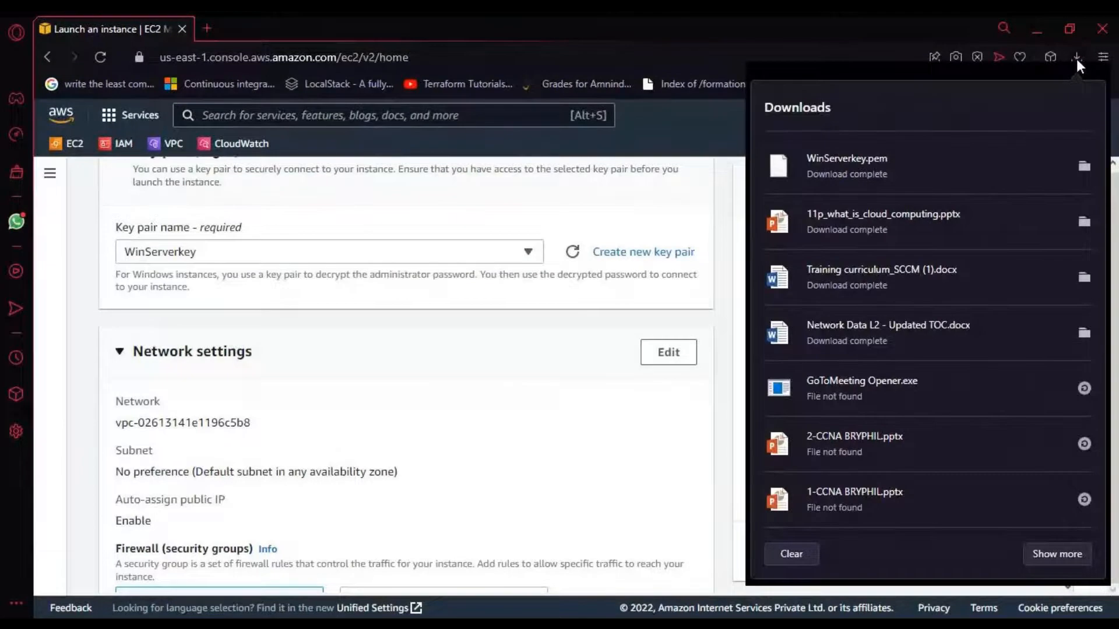
{"action": "left_click", "coordinate": [565, 318]}
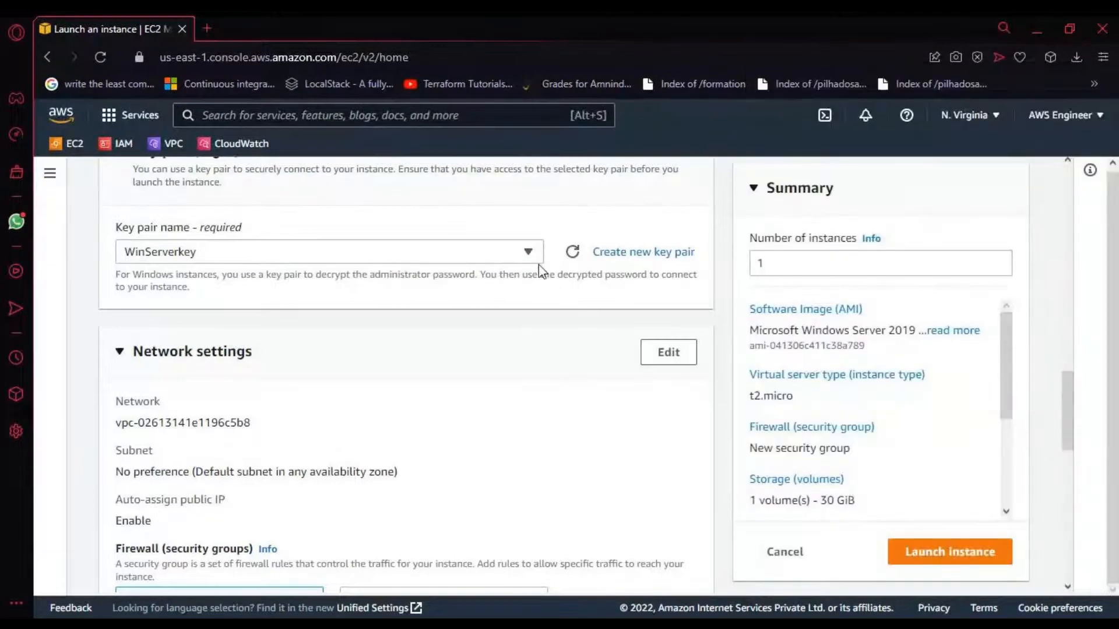
{"action": "left_click", "coordinate": [1075, 57]}
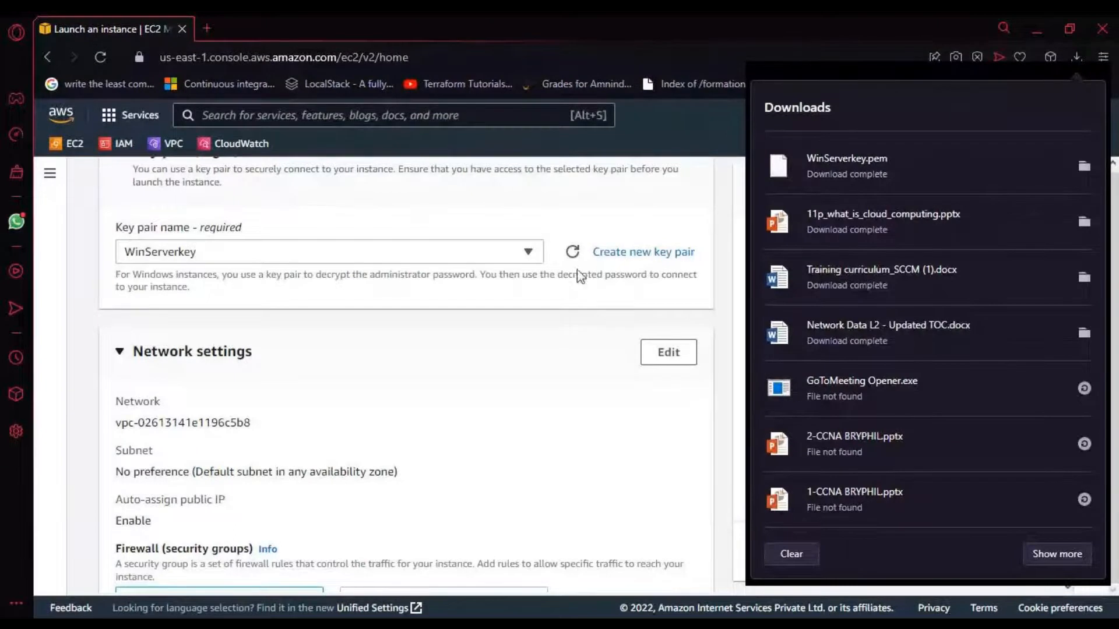
{"action": "left_click", "coordinate": [274, 431]}
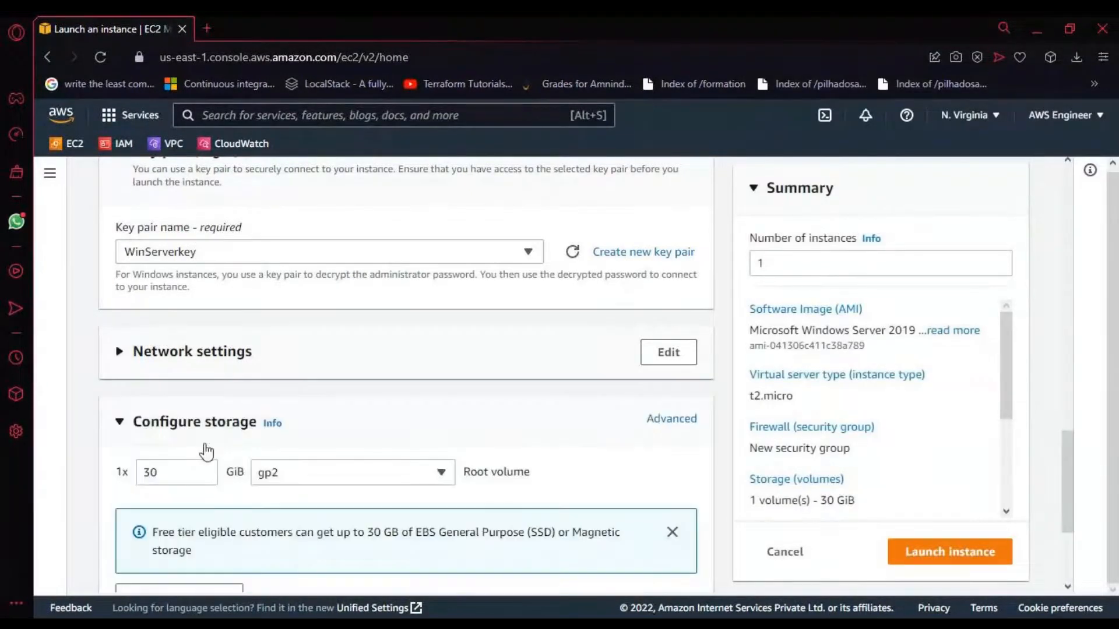
Review the default network of the instance and open the network settings for editing.
{"action": "left_click", "coordinate": [114, 363]}
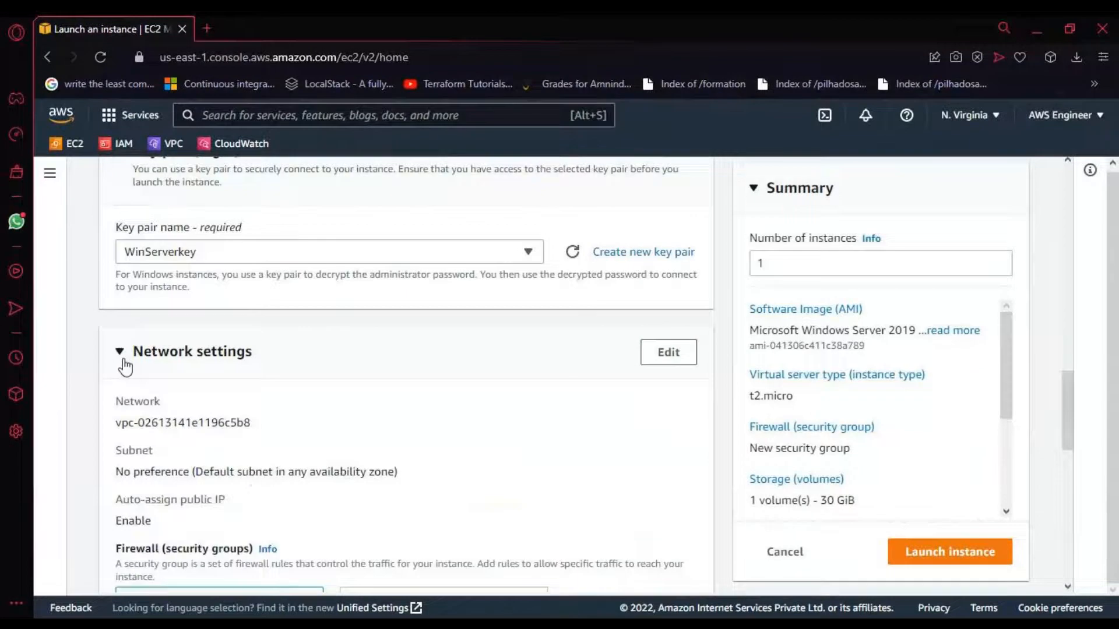
{"action": "scroll", "coordinate": [301, 388], "scroll_direction": "down", "scroll_amount": 3}
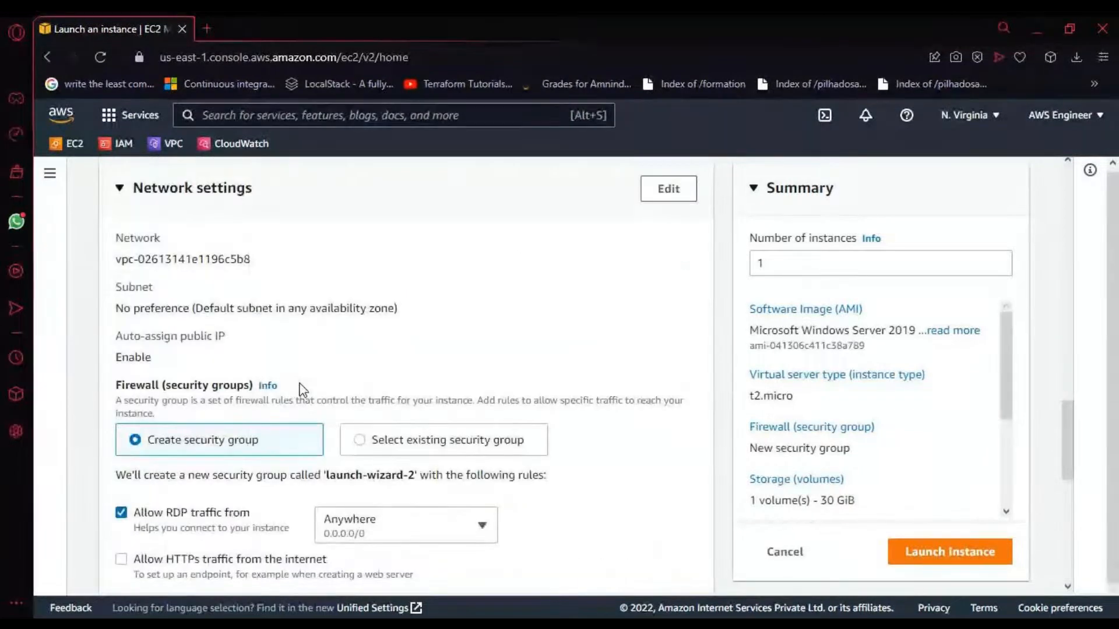
{"action": "triple_click", "coordinate": [121, 261]}
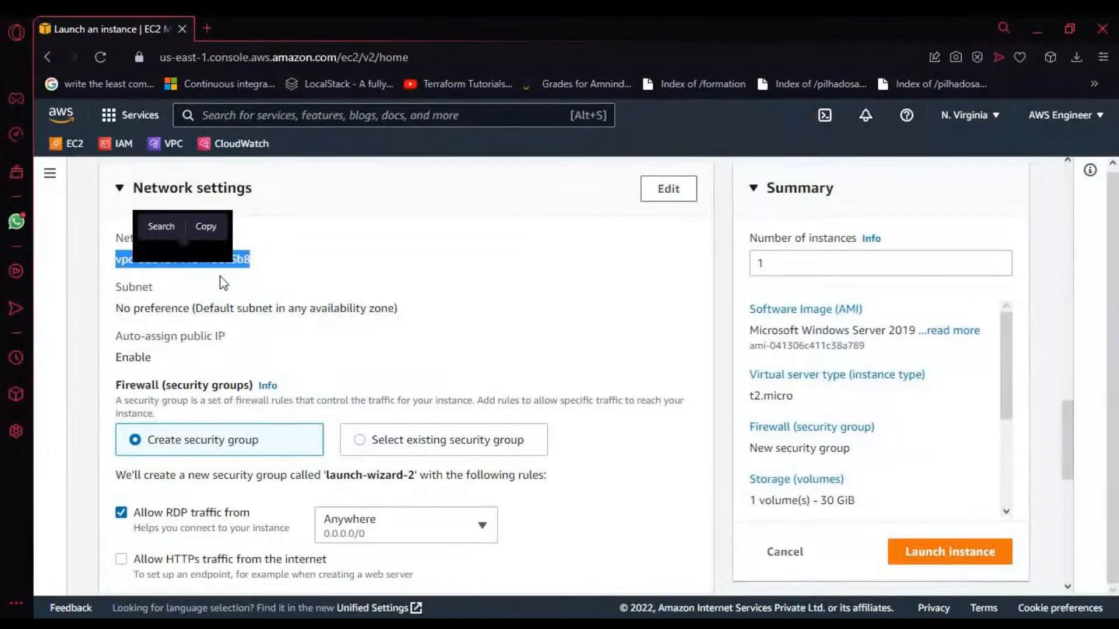
{"action": "left_click", "coordinate": [686, 191]}
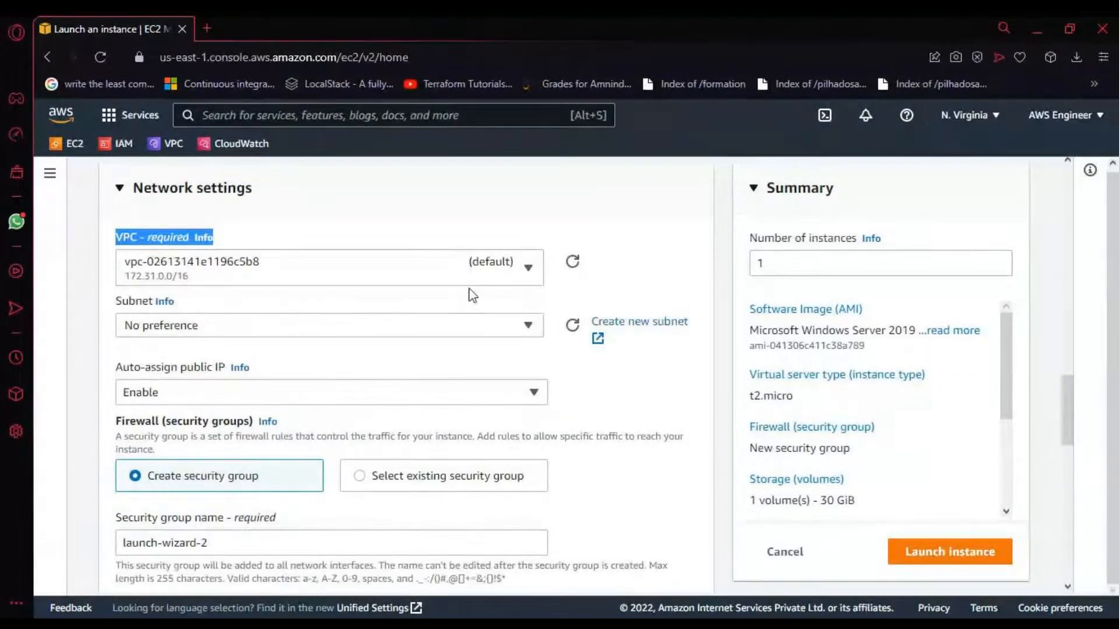
{"action": "left_click", "coordinate": [525, 273]}
{"action": "left_click", "coordinate": [559, 216]}
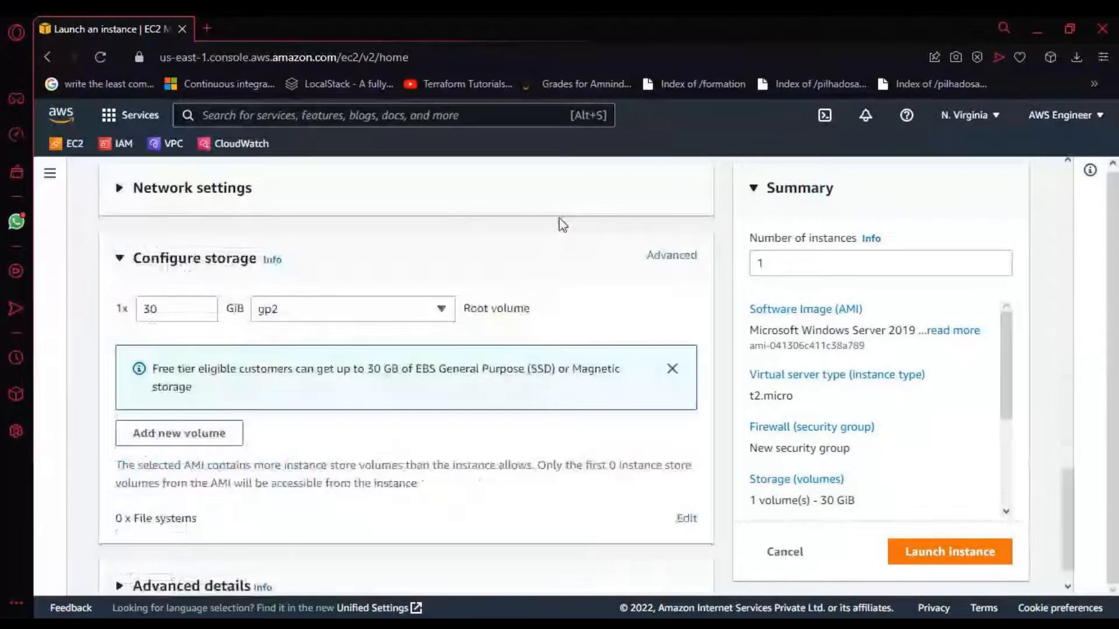
{"action": "scroll", "coordinate": [558, 219], "scroll_direction": "up", "scroll_amount": 3}
{"action": "left_click", "coordinate": [151, 436]}
{"action": "scroll", "coordinate": [301, 424], "scroll_direction": "down", "scroll_amount": 3}
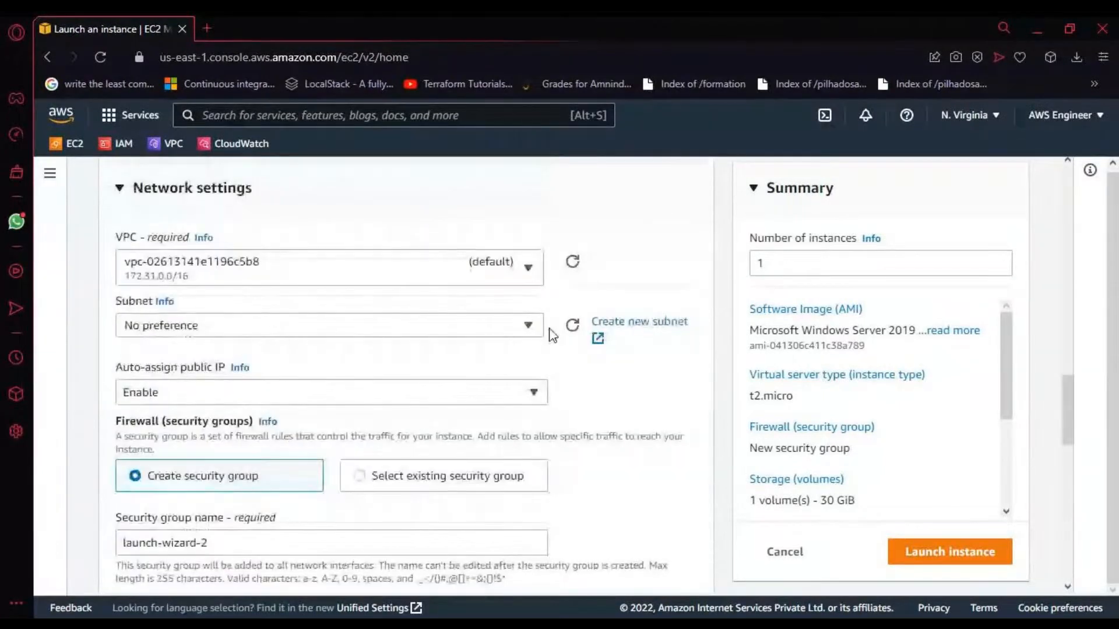
Review the subnets available in the default VPC and the Availability Zone each one belongs to.
{"action": "left_click", "coordinate": [528, 326]}
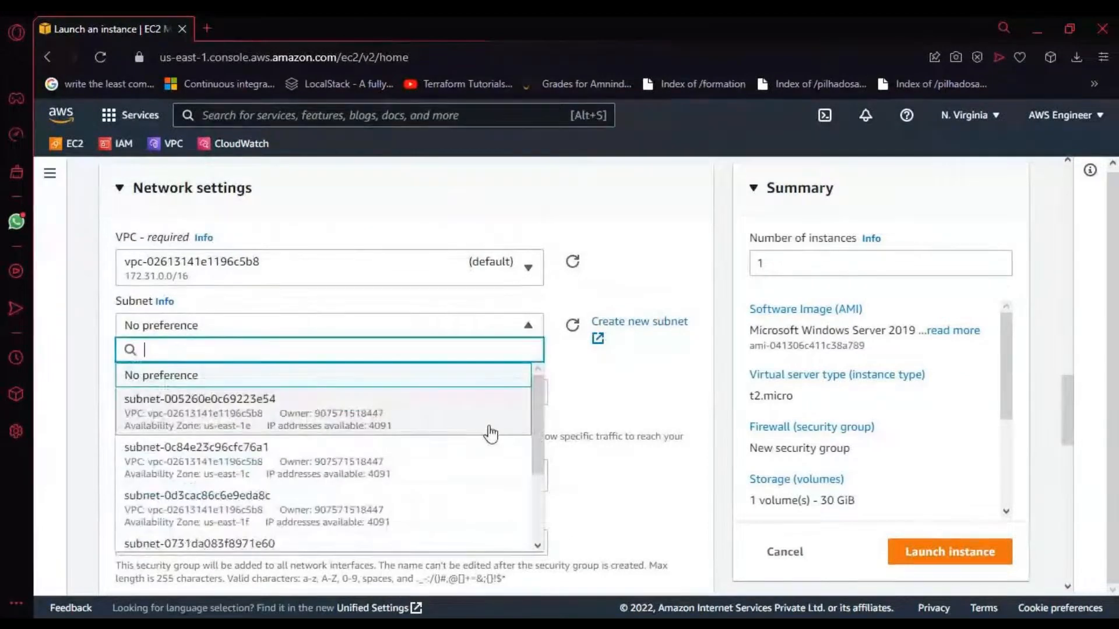
{"action": "scroll", "coordinate": [488, 435], "scroll_direction": "down", "scroll_amount": 3}
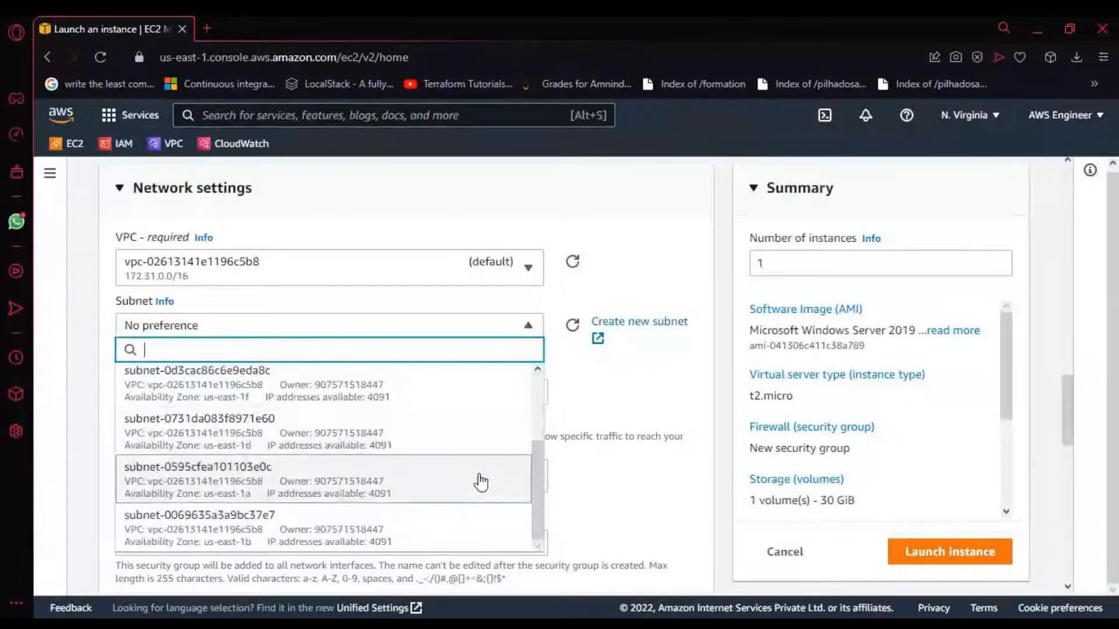
{"action": "scroll", "coordinate": [482, 443], "scroll_direction": "up", "scroll_amount": 3}
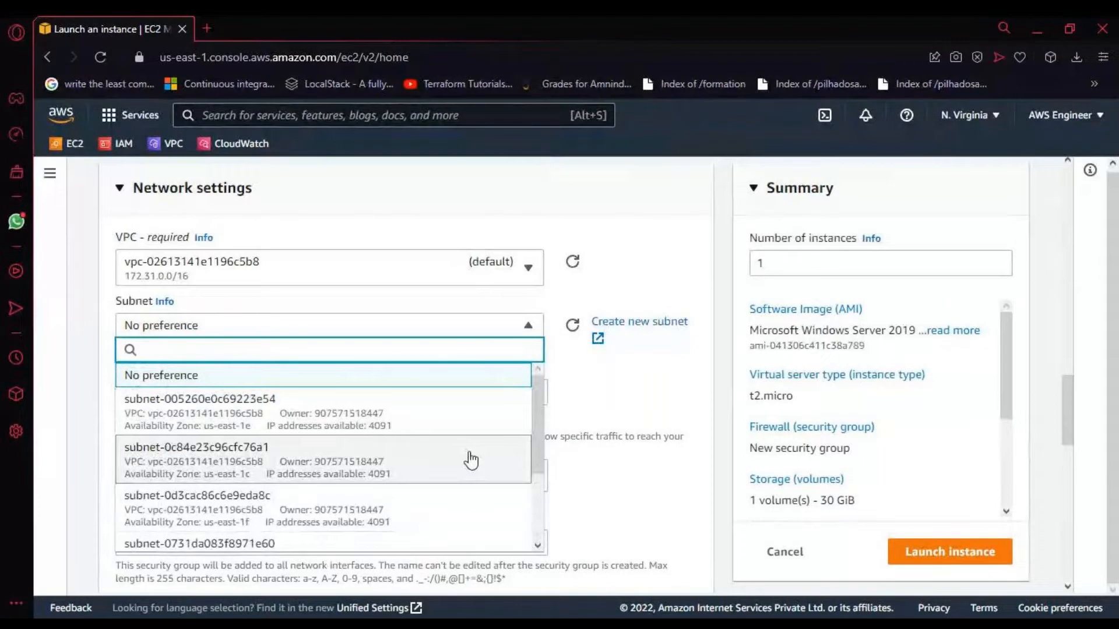
{"action": "scroll", "coordinate": [464, 506], "scroll_direction": "down", "scroll_amount": 2}
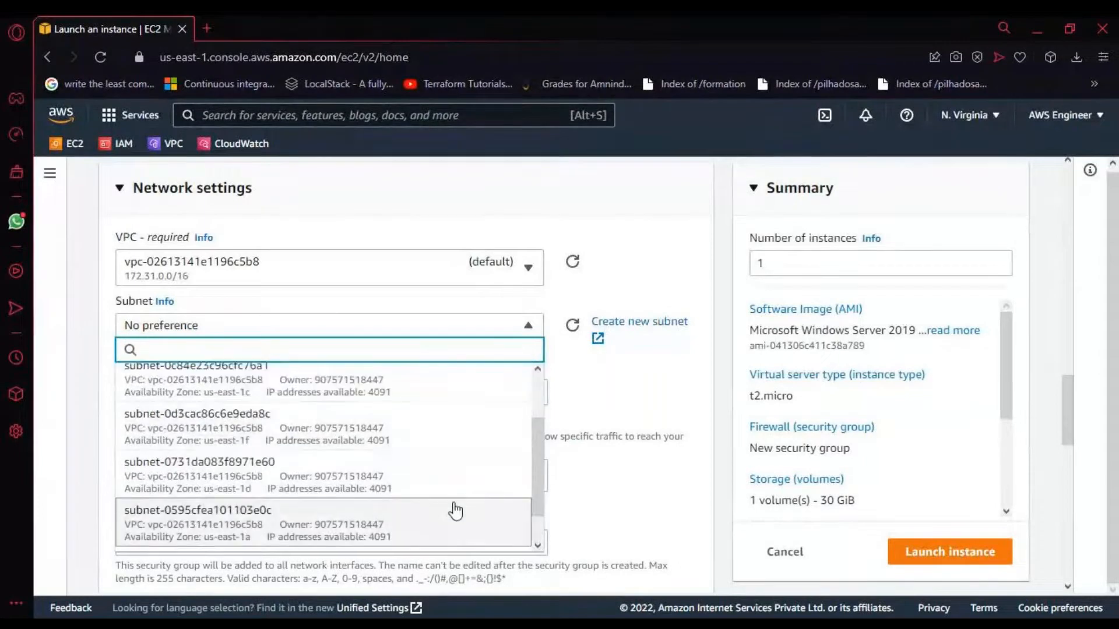
{"action": "scroll", "coordinate": [452, 507], "scroll_direction": "down", "scroll_amount": 1}
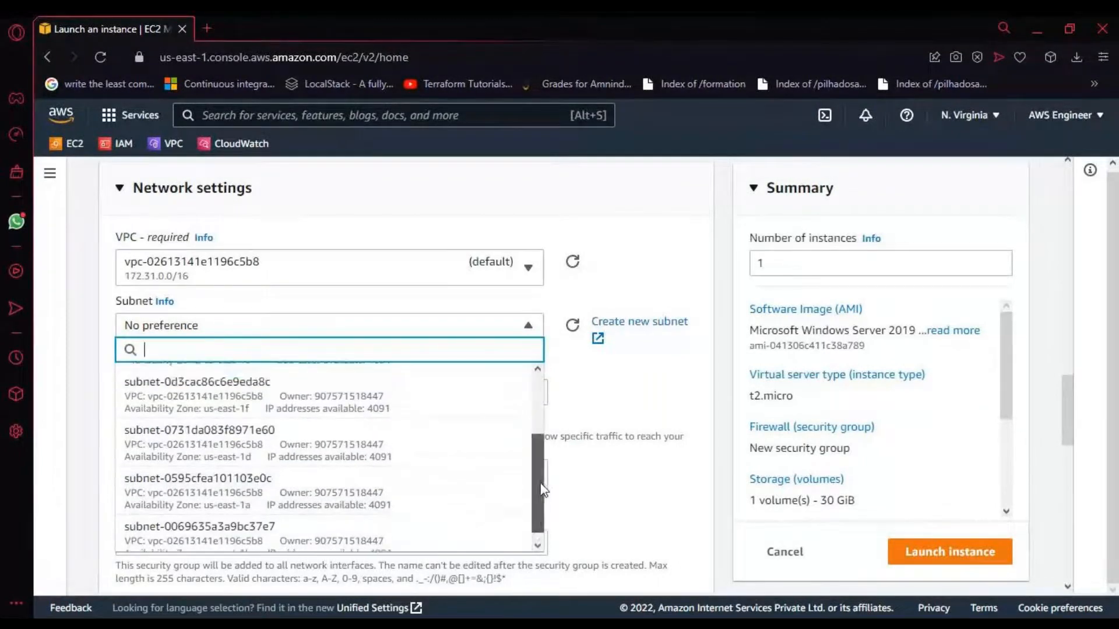
{"action": "left_click_drag", "start_coordinate": [542, 524], "coordinate": [537, 396]}
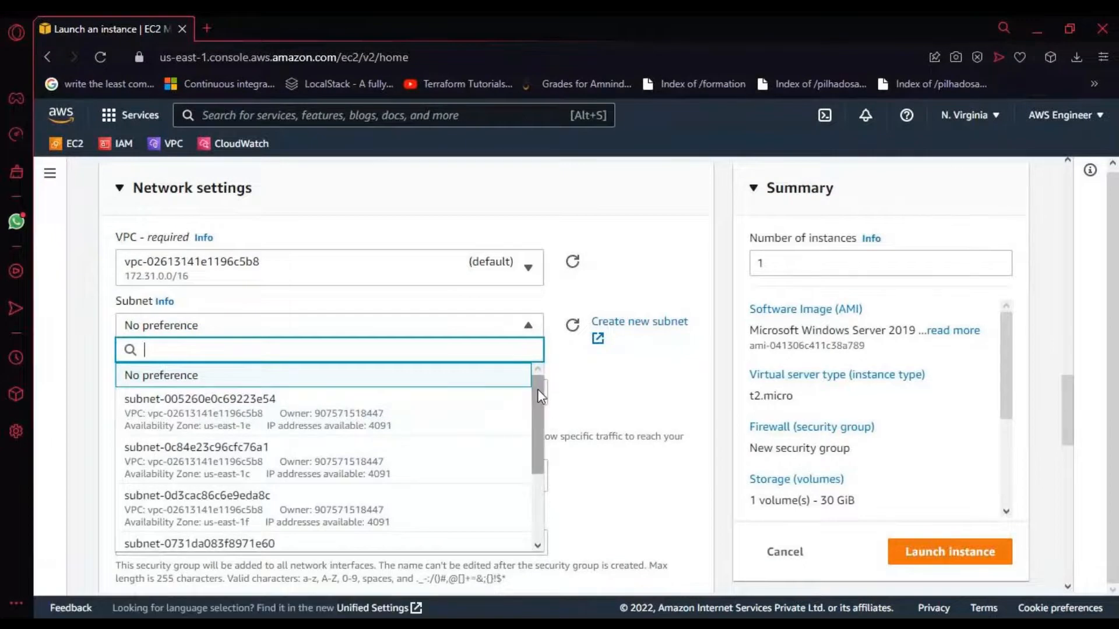
{"action": "left_click_drag", "start_coordinate": [535, 393], "coordinate": [533, 478]}
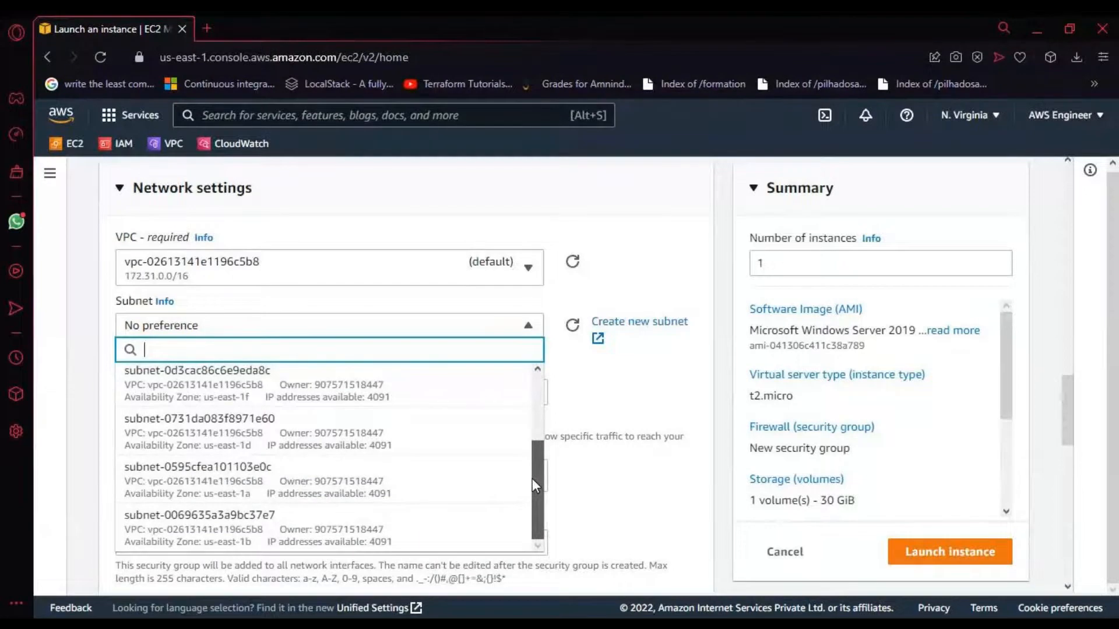
{"action": "left_click_drag", "start_coordinate": [533, 479], "coordinate": [546, 384]}
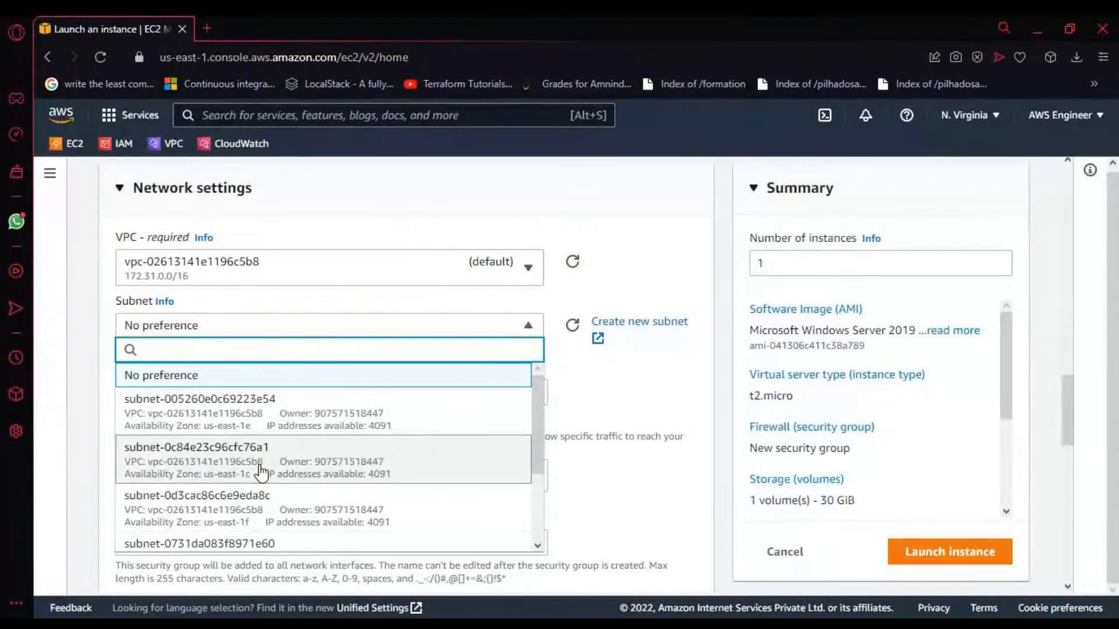
{"action": "scroll", "coordinate": [261, 473], "scroll_direction": "down", "scroll_amount": 3}
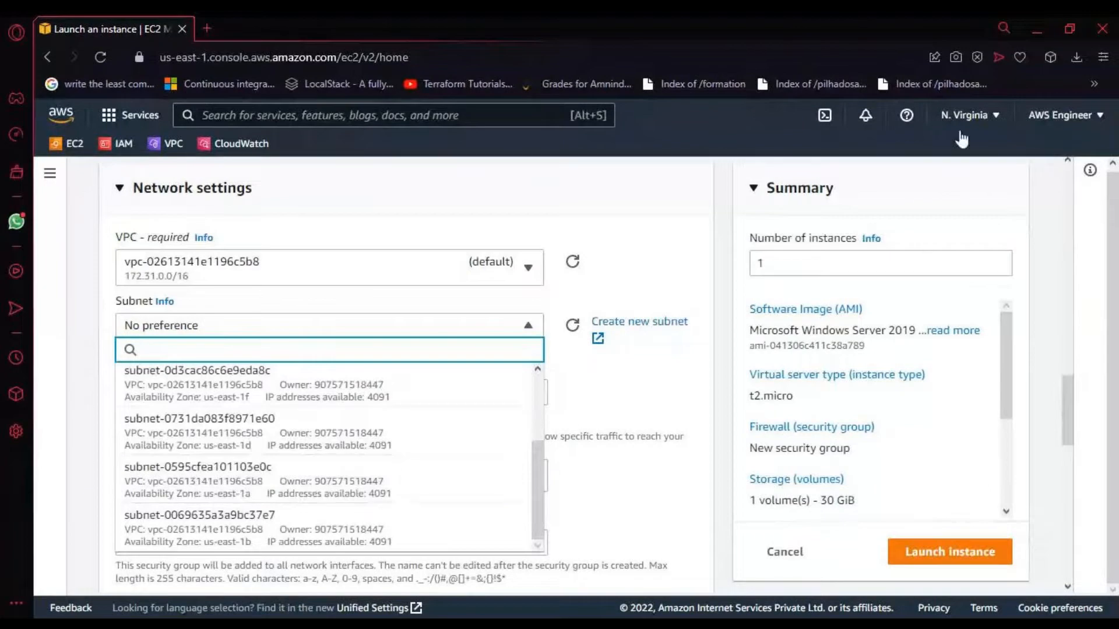
{"action": "scroll", "coordinate": [483, 444], "scroll_direction": "down", "scroll_amount": 4}
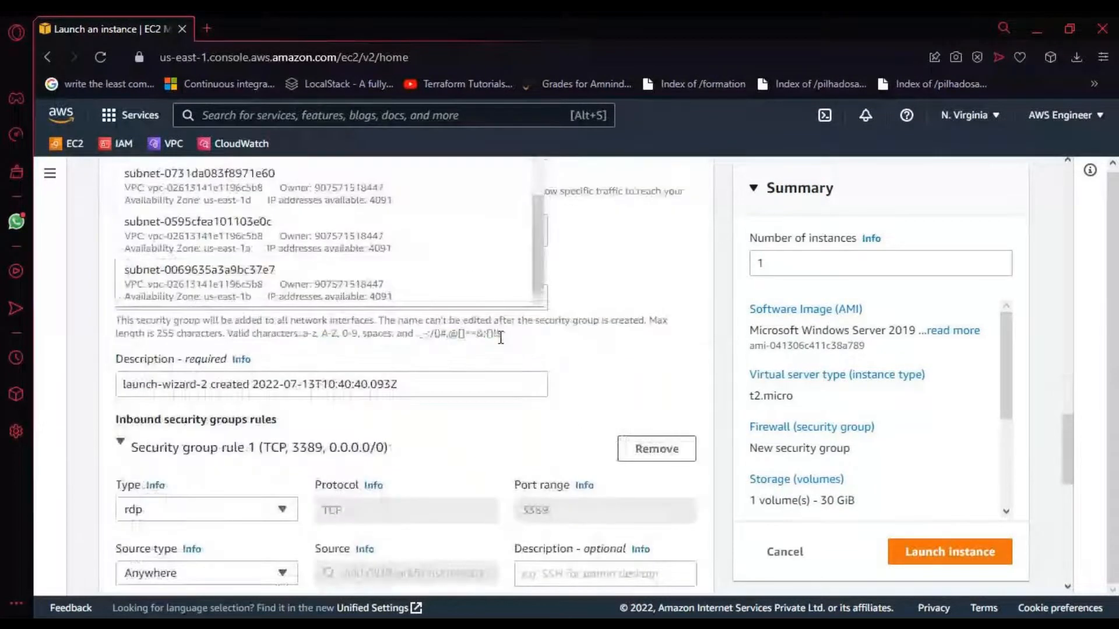
{"action": "scroll", "coordinate": [663, 329], "scroll_direction": "up", "scroll_amount": 3}
{"action": "left_click", "coordinate": [663, 330]}
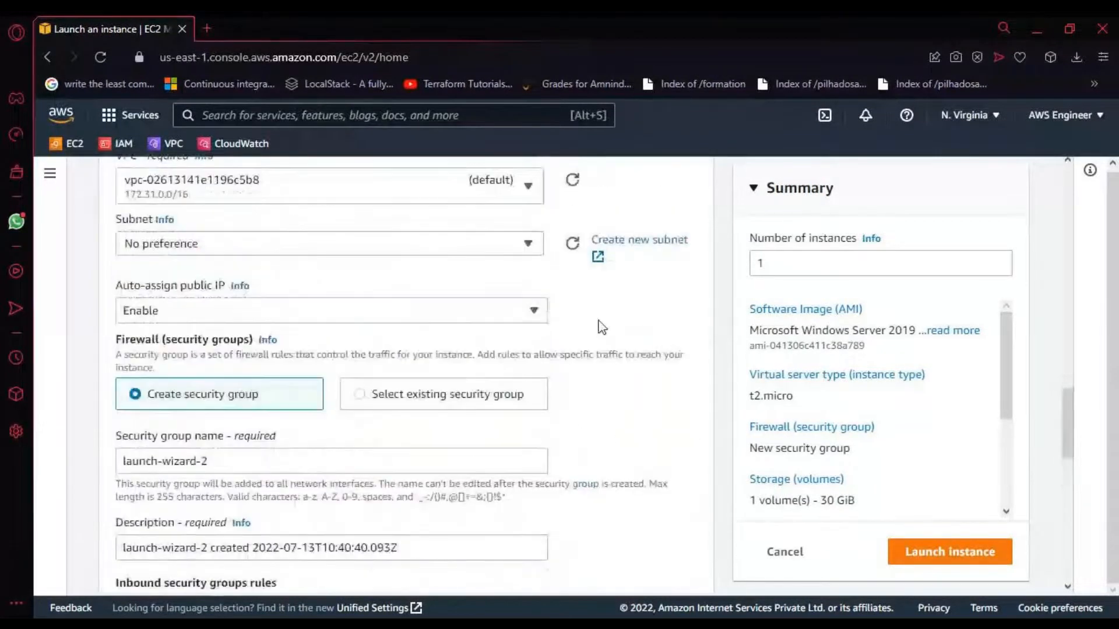
Choose subnet-0595cfea101103e0c in Availability Zone us-east-1a as the instance's subnet.
{"action": "left_click", "coordinate": [521, 244]}
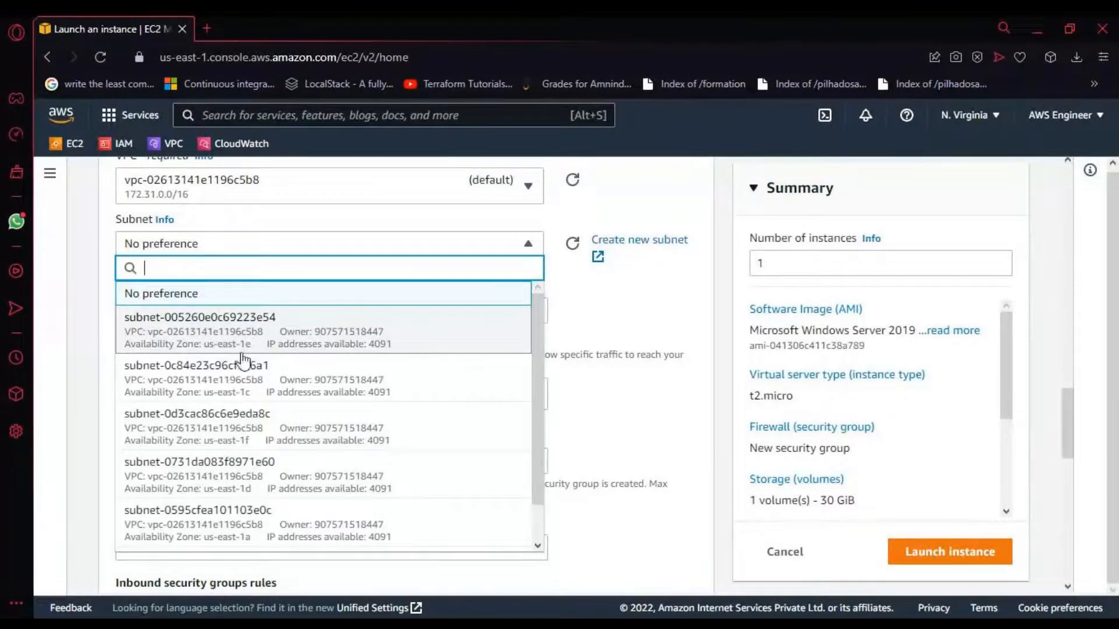
{"action": "left_click", "coordinate": [239, 335]}
{"action": "left_click", "coordinate": [236, 271]}
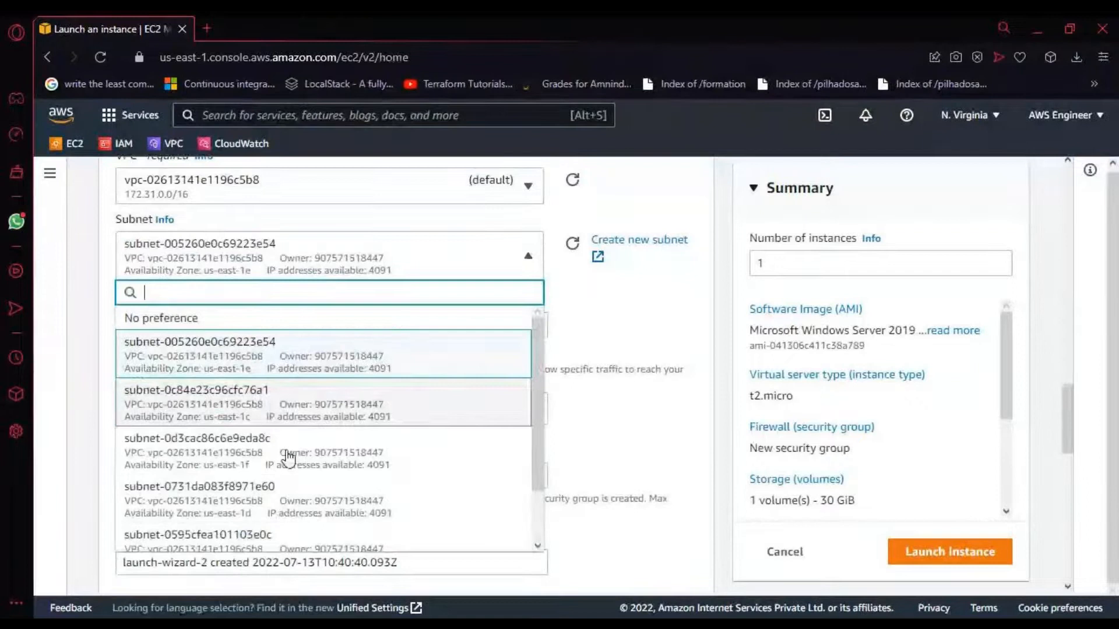
{"action": "scroll", "coordinate": [294, 524], "scroll_direction": "down", "scroll_amount": 4}
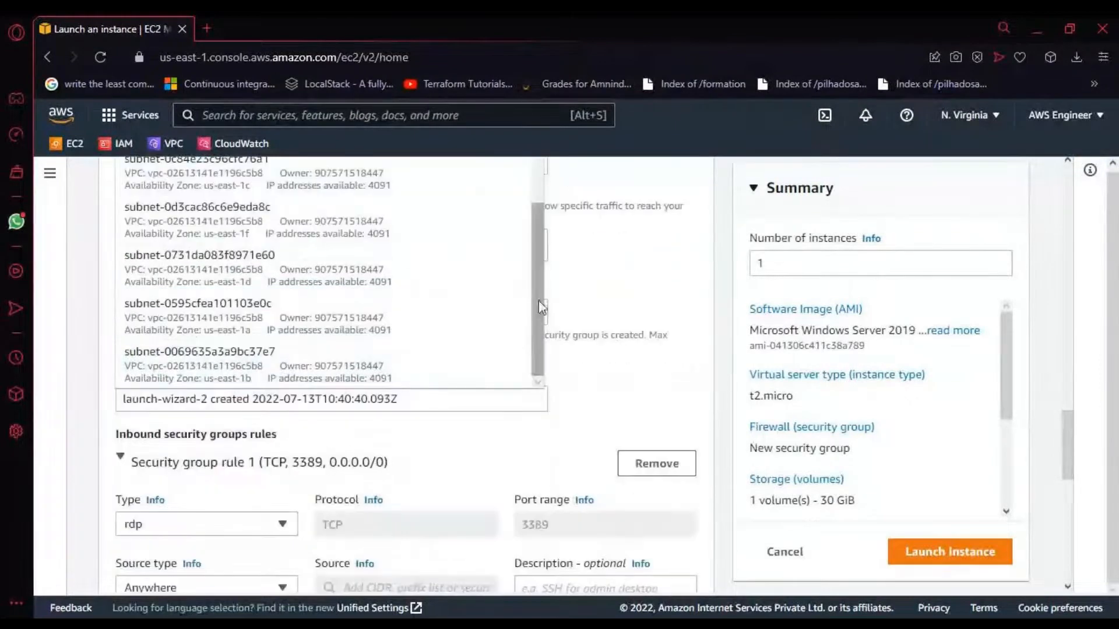
{"action": "left_click_drag", "start_coordinate": [534, 324], "coordinate": [538, 304]}
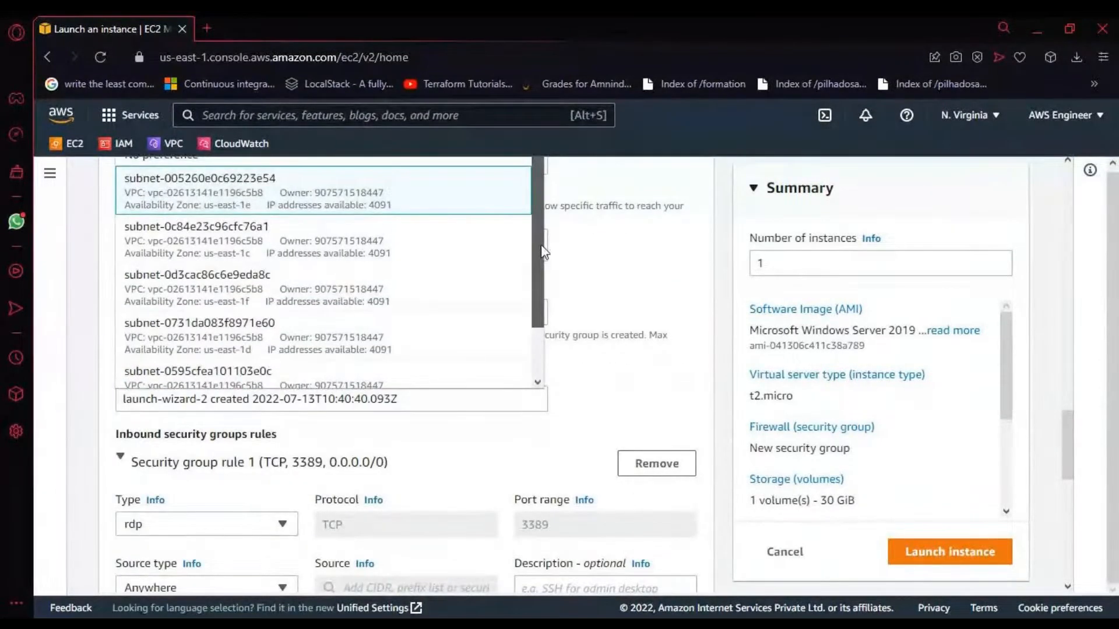
{"action": "scroll", "coordinate": [338, 325], "scroll_direction": "down", "scroll_amount": 2}
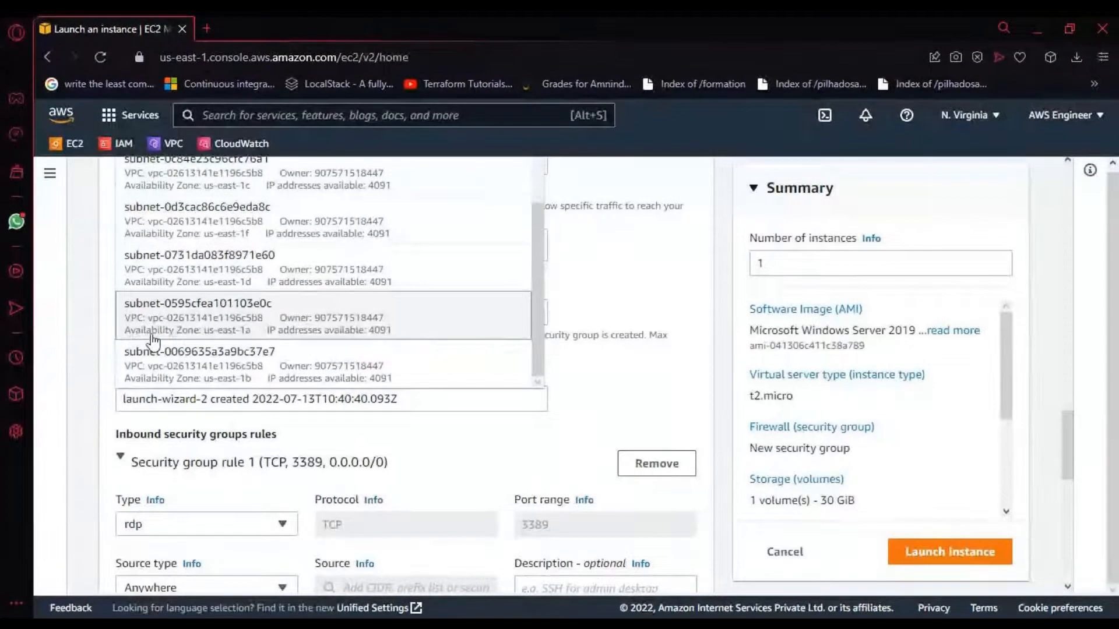
{"action": "left_click", "coordinate": [422, 297]}
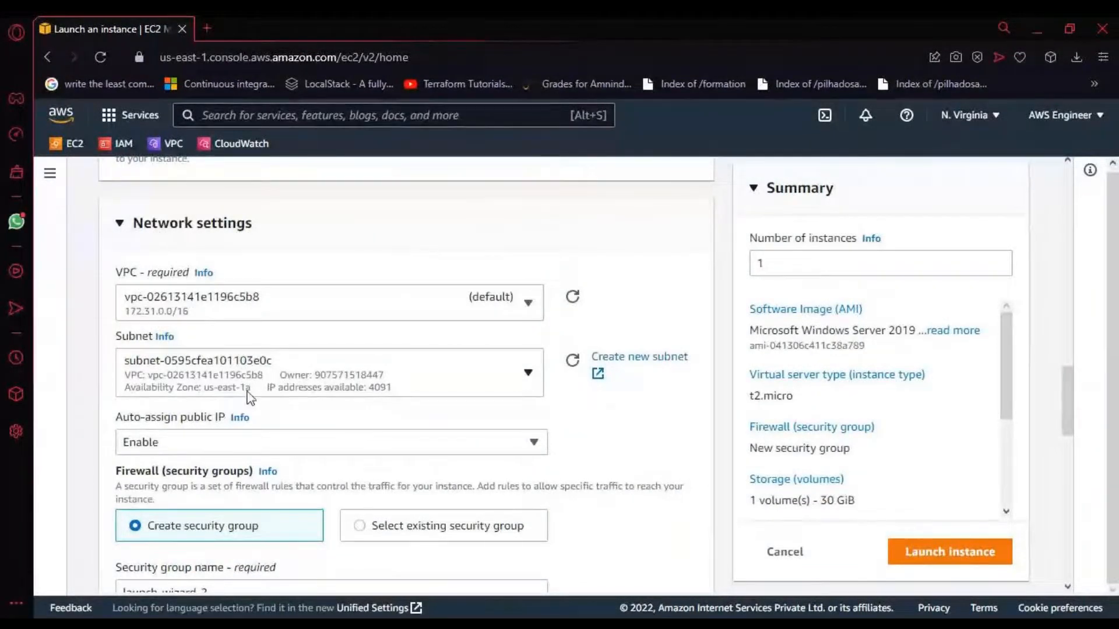
Set auto-assign public IP to Enable for the instance.
{"action": "scroll", "coordinate": [548, 410], "scroll_direction": "down", "scroll_amount": 3}
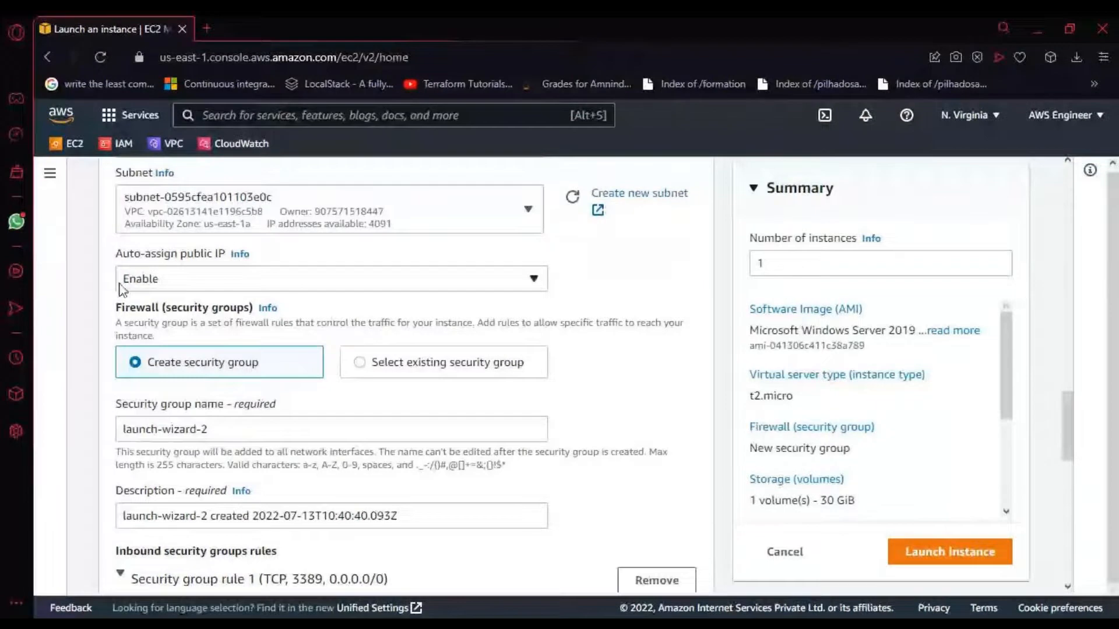
{"action": "left_click", "coordinate": [457, 284]}
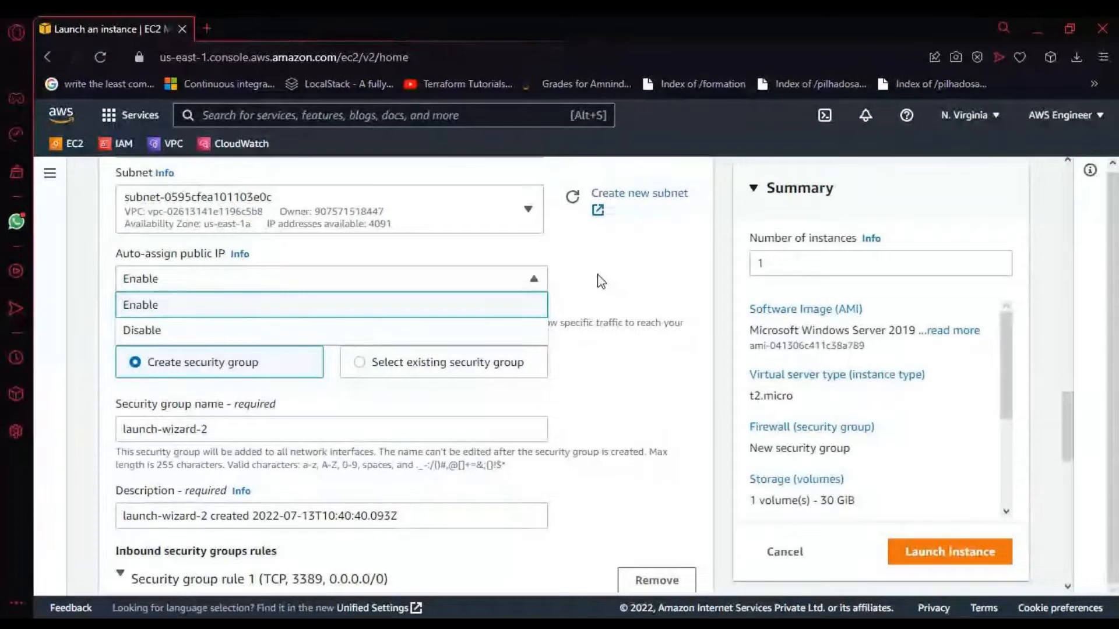
{"action": "left_click", "coordinate": [446, 309]}
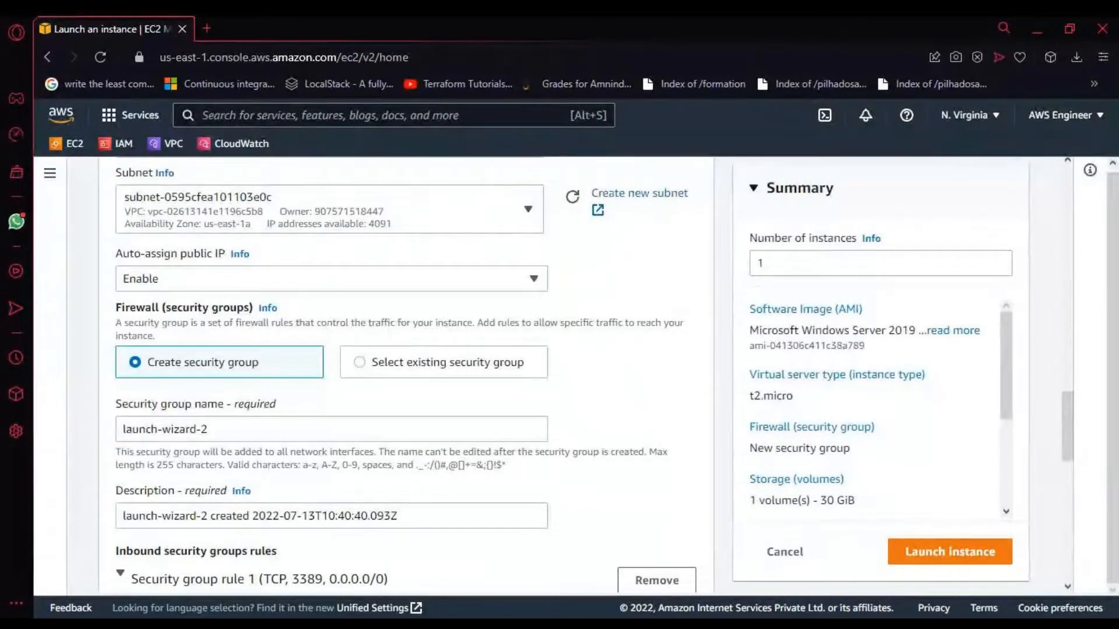
Review the firewall options for creating a security group, including its name, description and inbound rule.
{"action": "scroll", "coordinate": [563, 356], "scroll_direction": "down", "scroll_amount": 3}
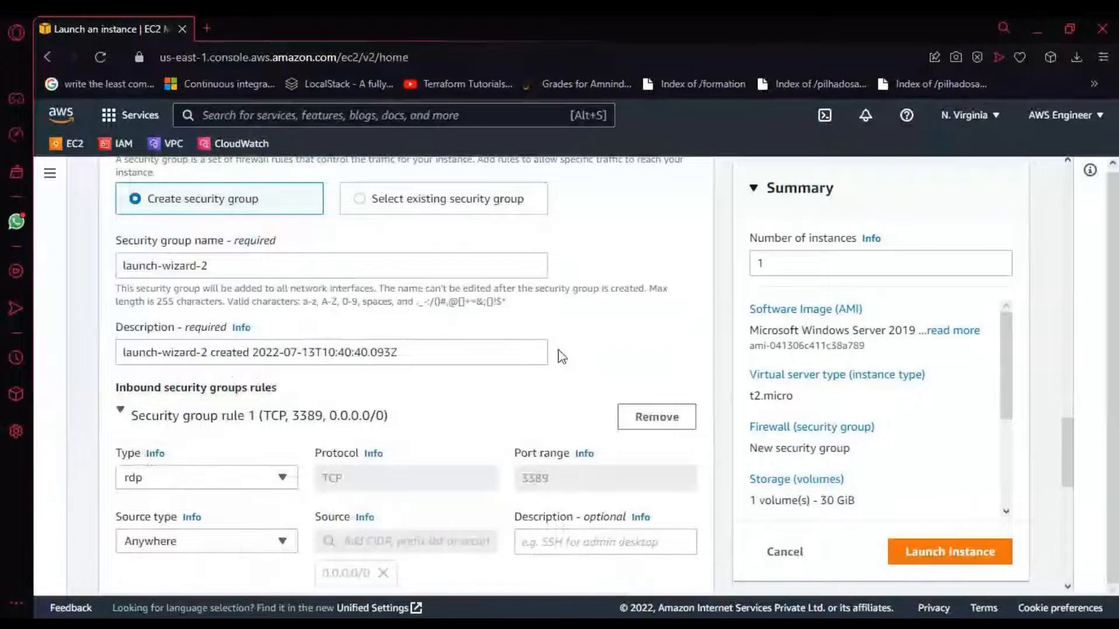
{"action": "scroll", "coordinate": [561, 357], "scroll_direction": "up", "scroll_amount": 2}
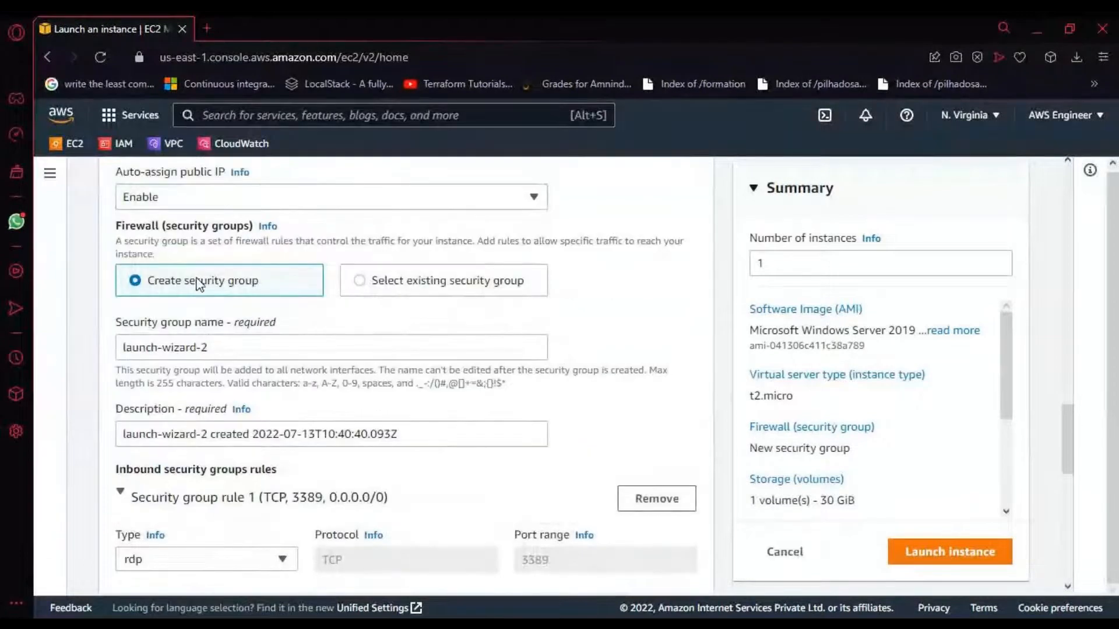
{"action": "scroll", "coordinate": [134, 251], "scroll_direction": "up", "scroll_amount": 3}
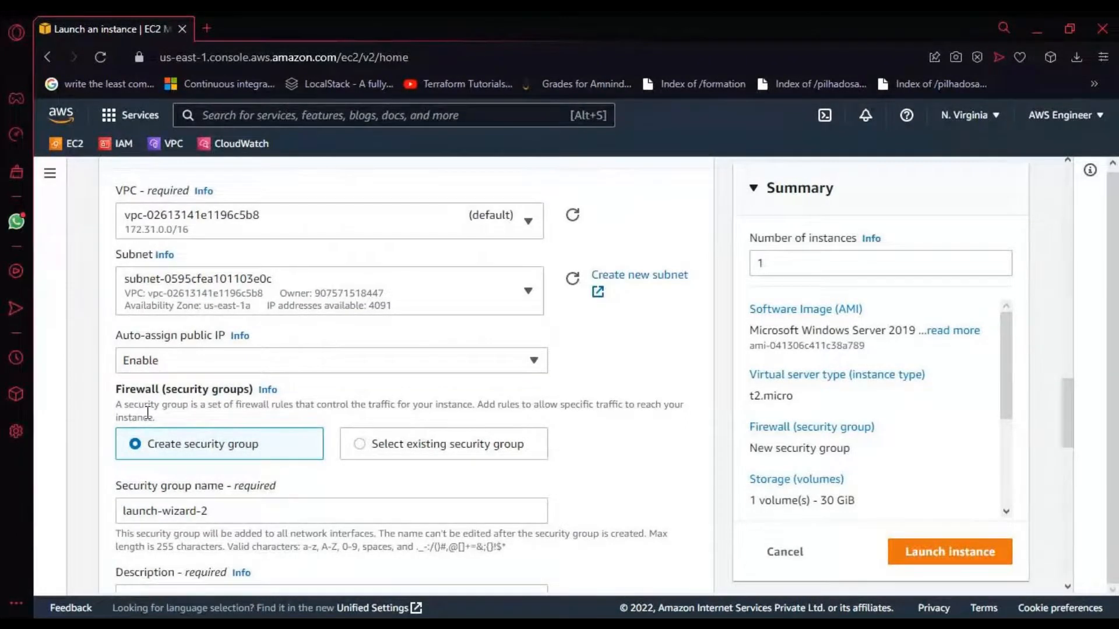
{"action": "scroll", "coordinate": [147, 412], "scroll_direction": "down", "scroll_amount": 3}
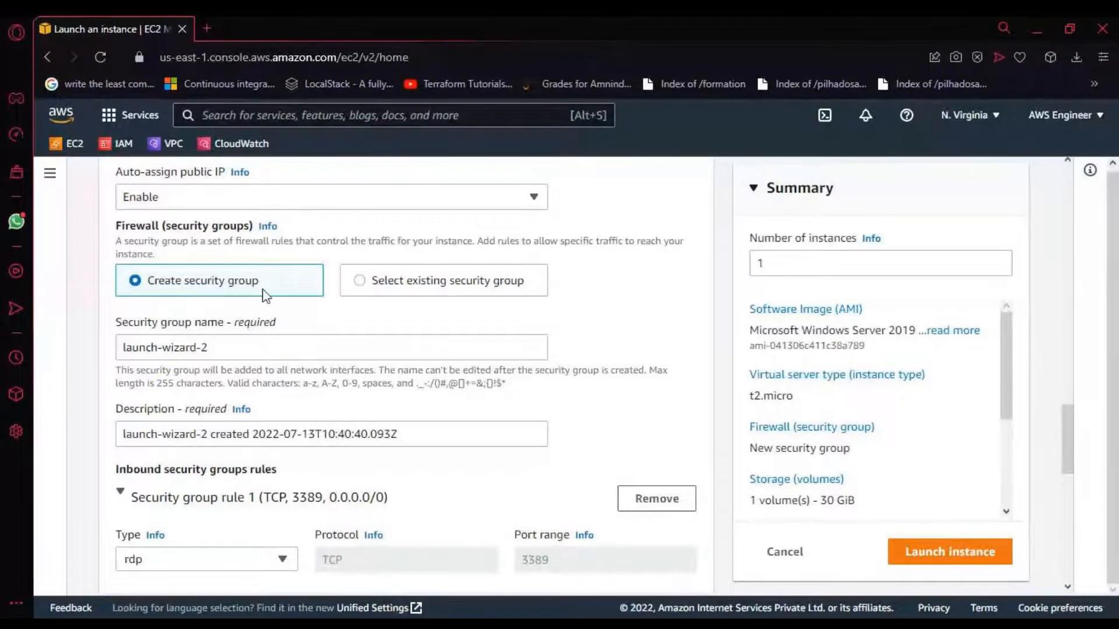
{"action": "scroll", "coordinate": [412, 327], "scroll_direction": "down", "scroll_amount": 3}
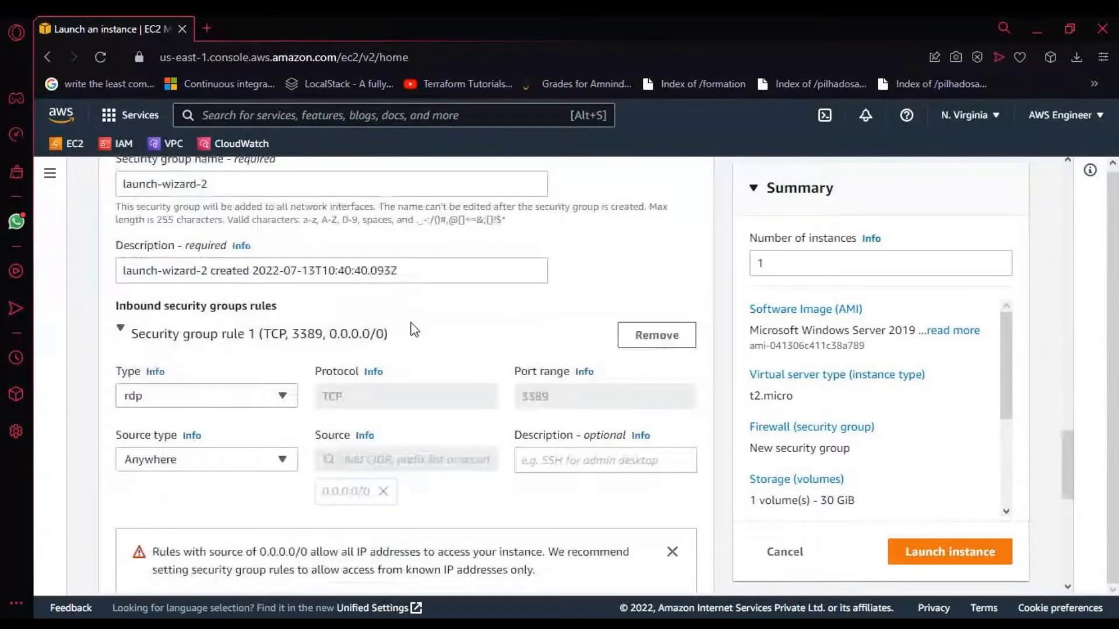
{"action": "scroll", "coordinate": [375, 375], "scroll_direction": "up", "scroll_amount": 2}
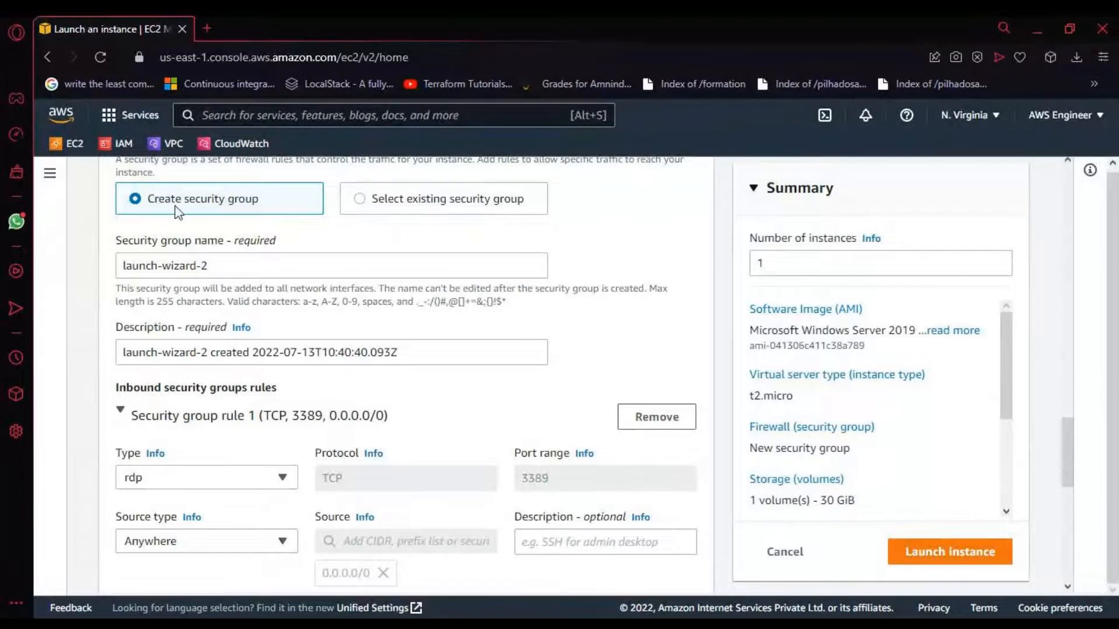
{"action": "scroll", "coordinate": [243, 283], "scroll_direction": "up", "scroll_amount": 3}
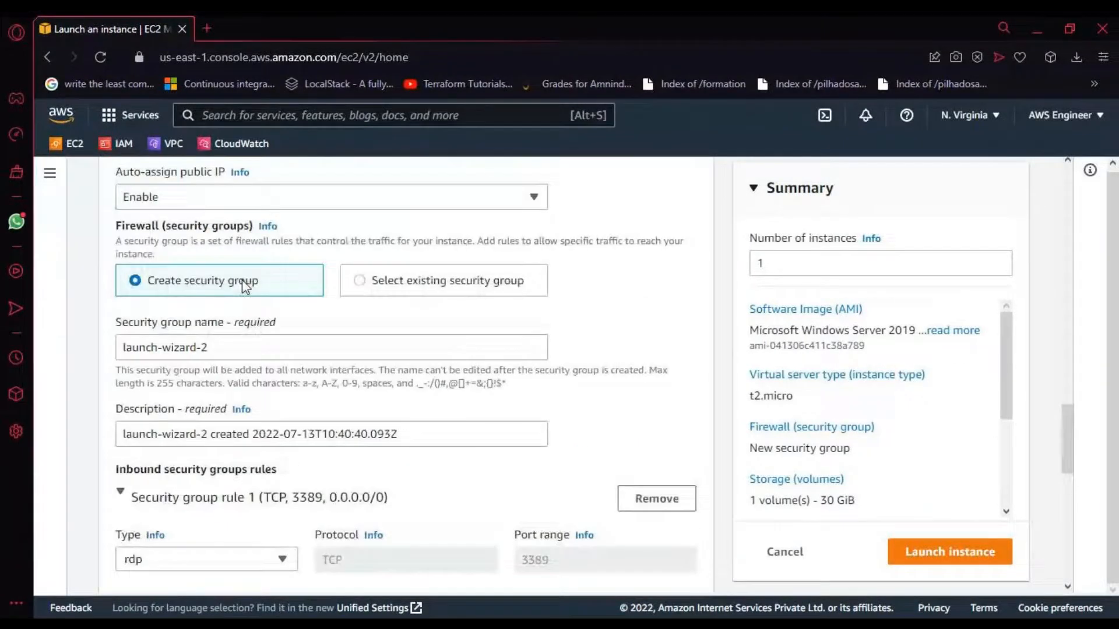
{"action": "scroll", "coordinate": [242, 282], "scroll_direction": "down", "scroll_amount": 1}
{"action": "scroll", "coordinate": [348, 310], "scroll_direction": "down", "scroll_amount": 3}
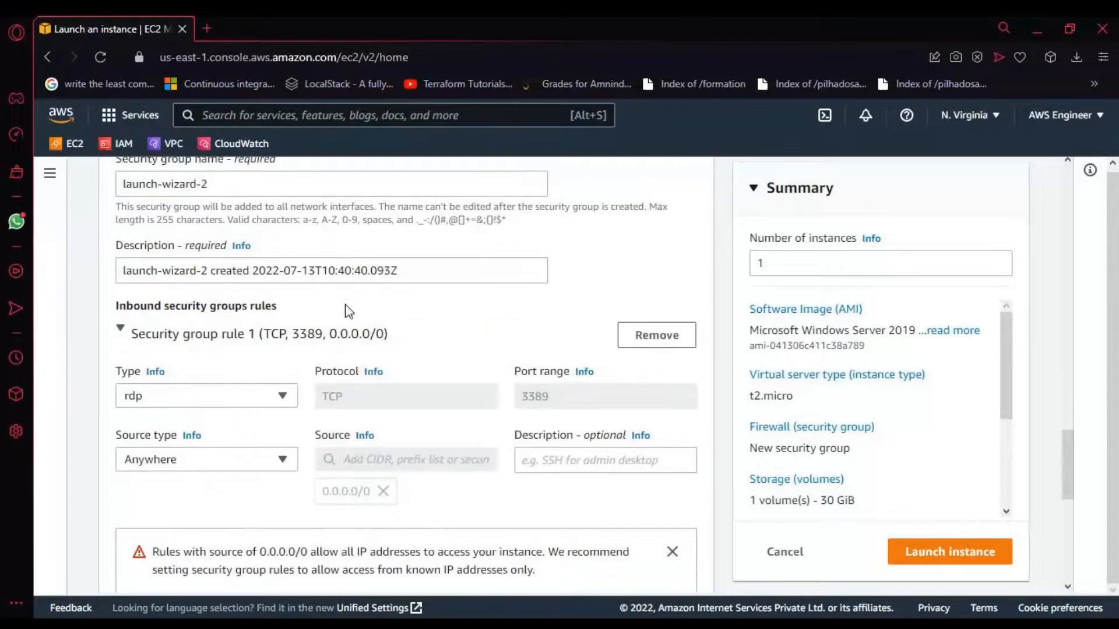
Name the new security group WinAccessSG.
{"action": "triple_click", "coordinate": [219, 182]}
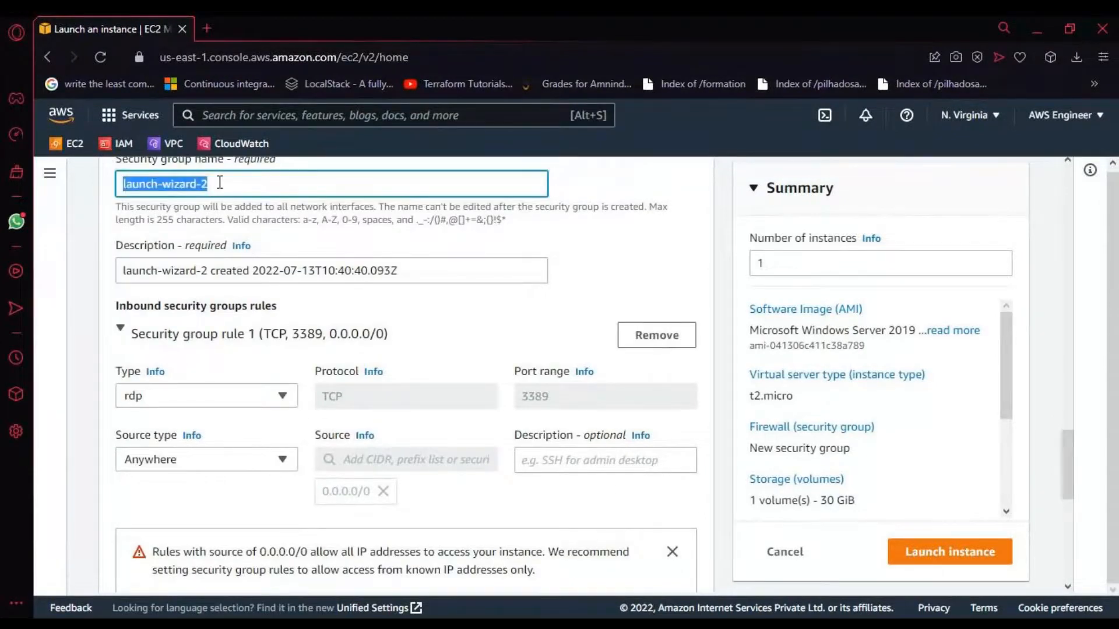
{"action": "type", "text": "Wind"}
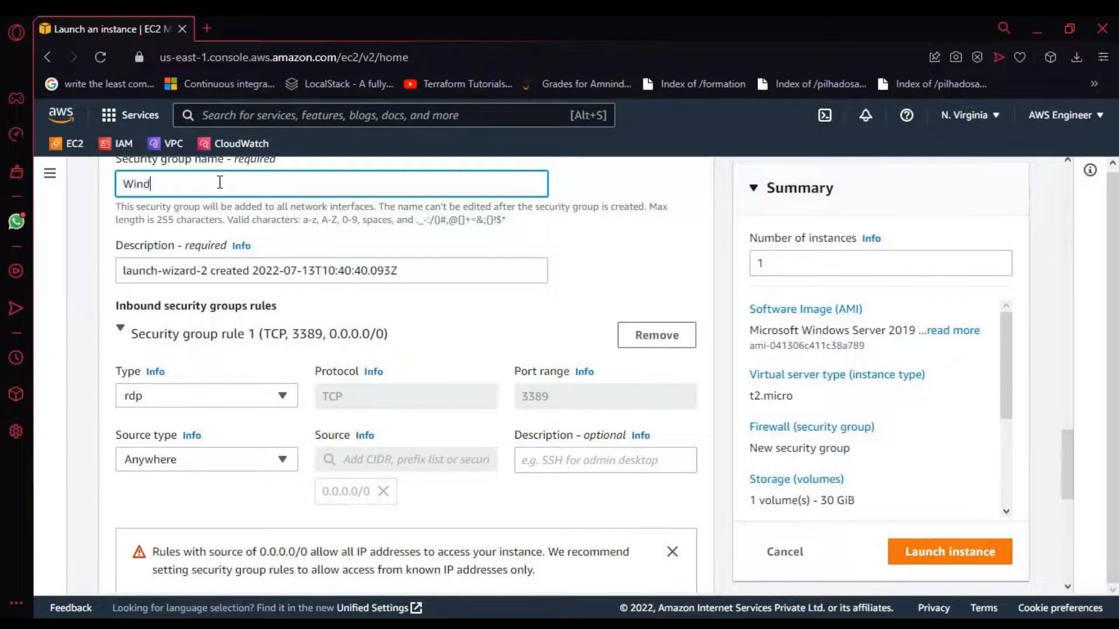
{"action": "key", "text": "BackSpace"}
{"action": "type", "text": "A"}
{"action": "type", "text": "ccess"}
{"action": "type", "text": "SQ"}
{"action": "key", "text": "BackSpace"}
{"action": "type", "text": "G"}
Review the new security group's name, description and rdp inbound rule without changing them.
{"action": "scroll", "coordinate": [289, 269], "scroll_direction": "up", "scroll_amount": 1}
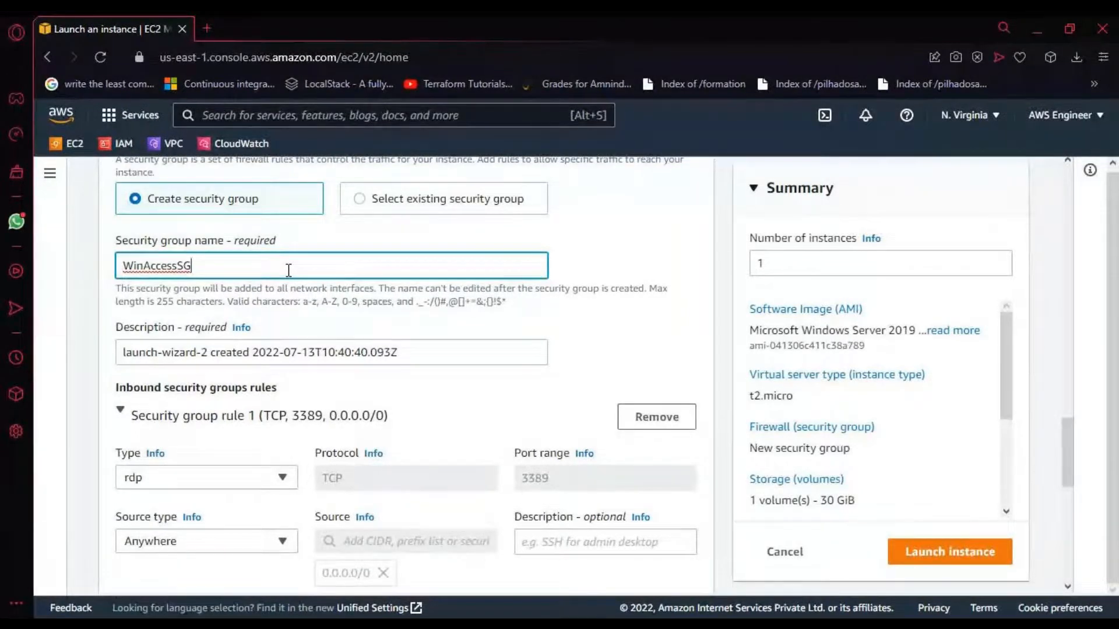
{"action": "scroll", "coordinate": [288, 270], "scroll_direction": "down", "scroll_amount": 1}
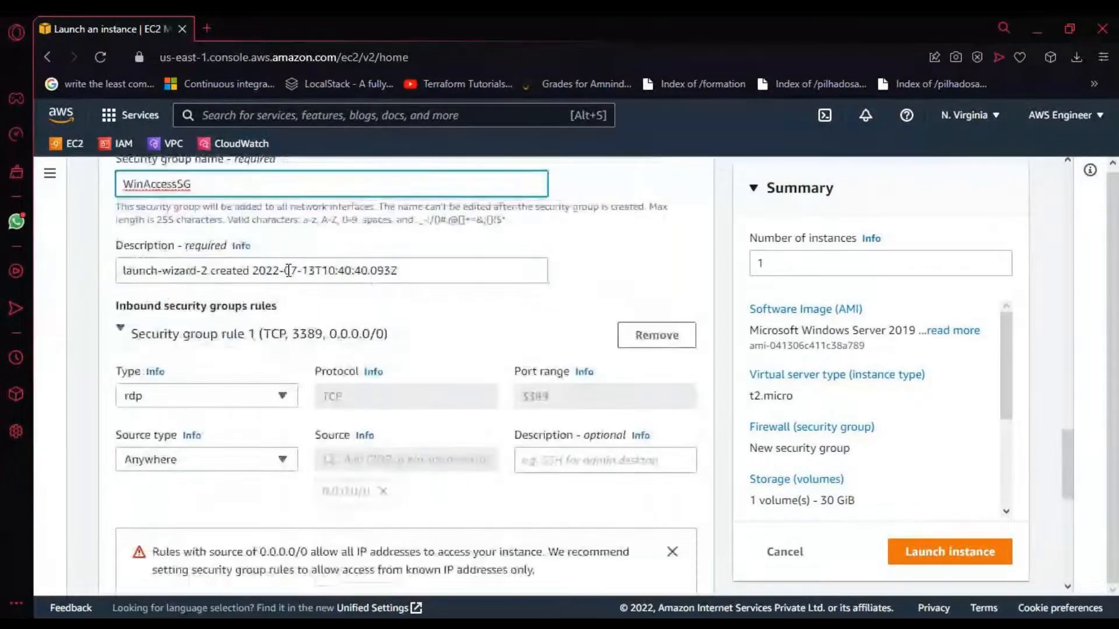
{"action": "triple_click", "coordinate": [379, 272]}
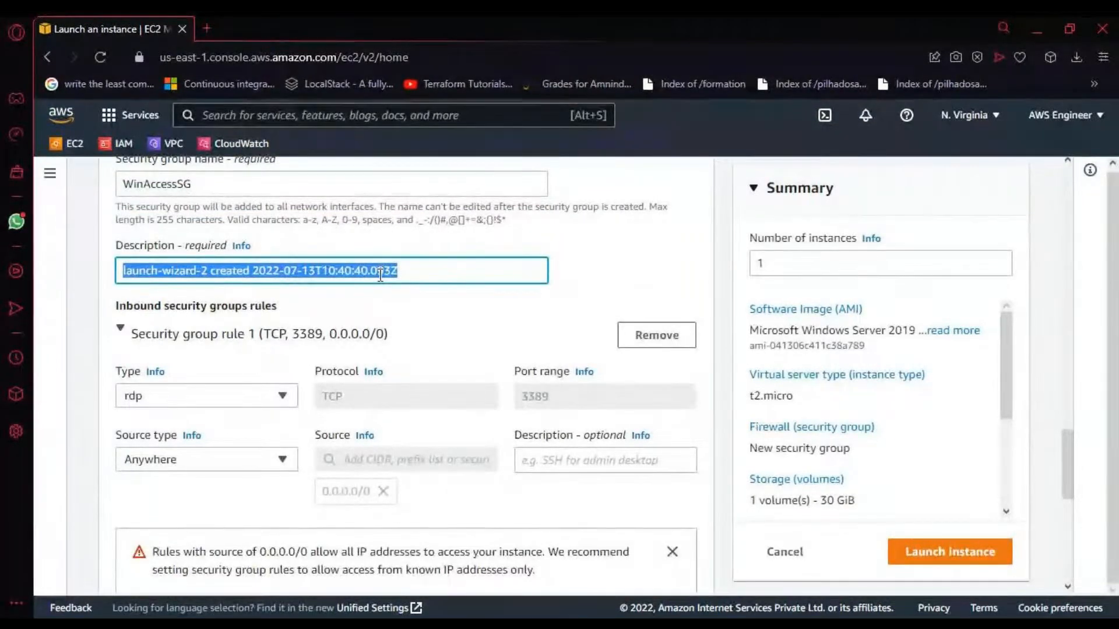
{"action": "left_click", "coordinate": [498, 316]}
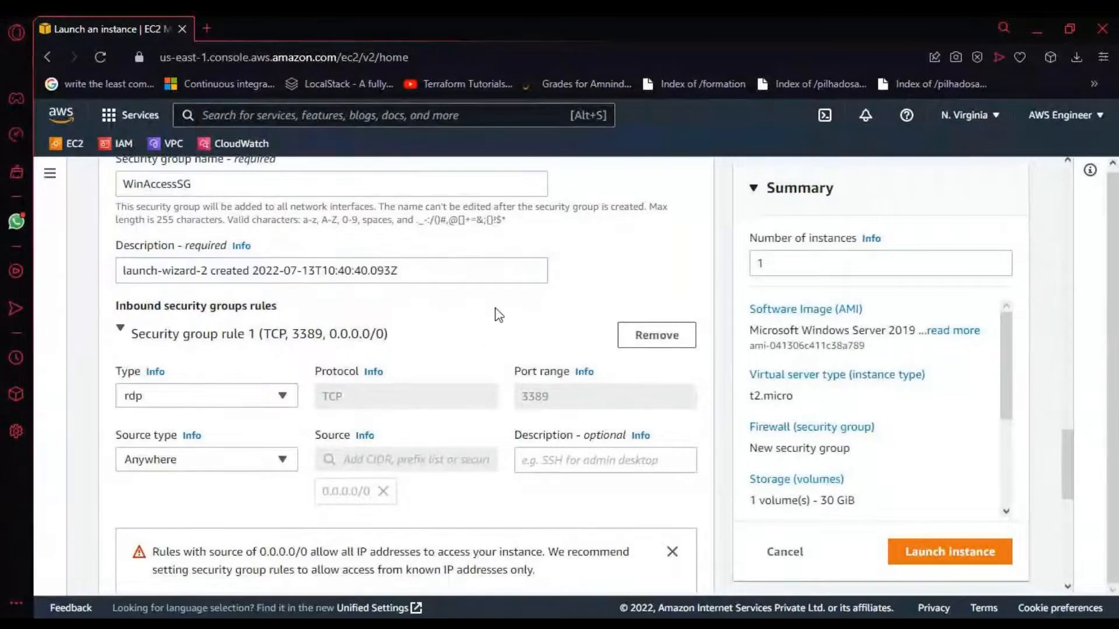
{"action": "scroll", "coordinate": [498, 314], "scroll_direction": "down", "scroll_amount": 1}
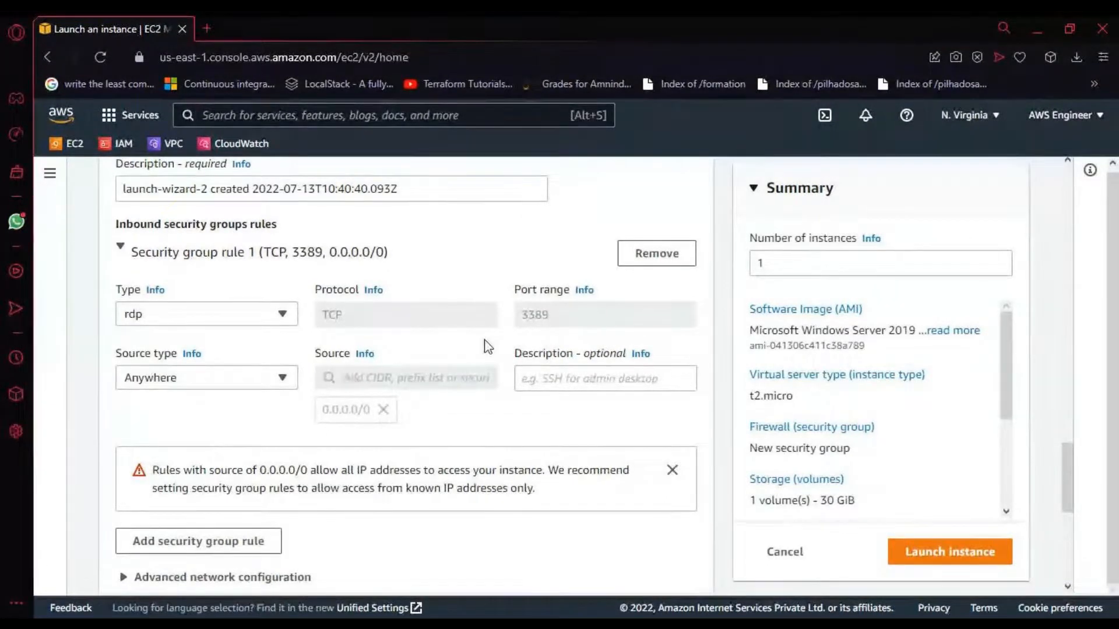
{"action": "scroll", "coordinate": [488, 347], "scroll_direction": "down", "scroll_amount": 3}
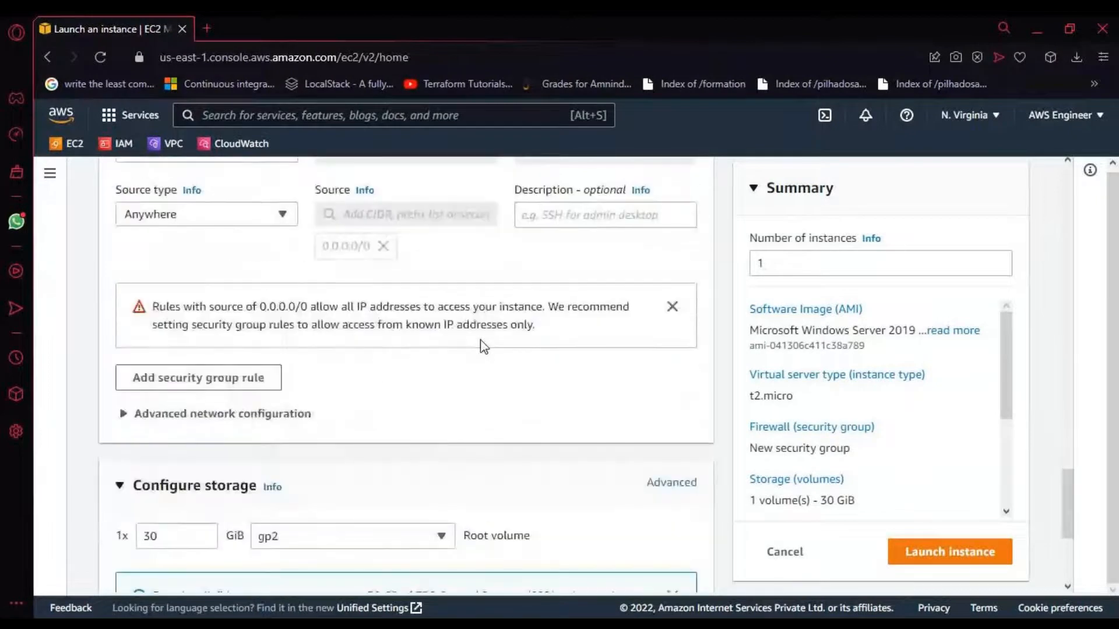
Check the source type options available for the security group's rdp inbound rule, keeping Anywhere selected.
{"action": "scroll", "coordinate": [483, 346], "scroll_direction": "up", "scroll_amount": 3}
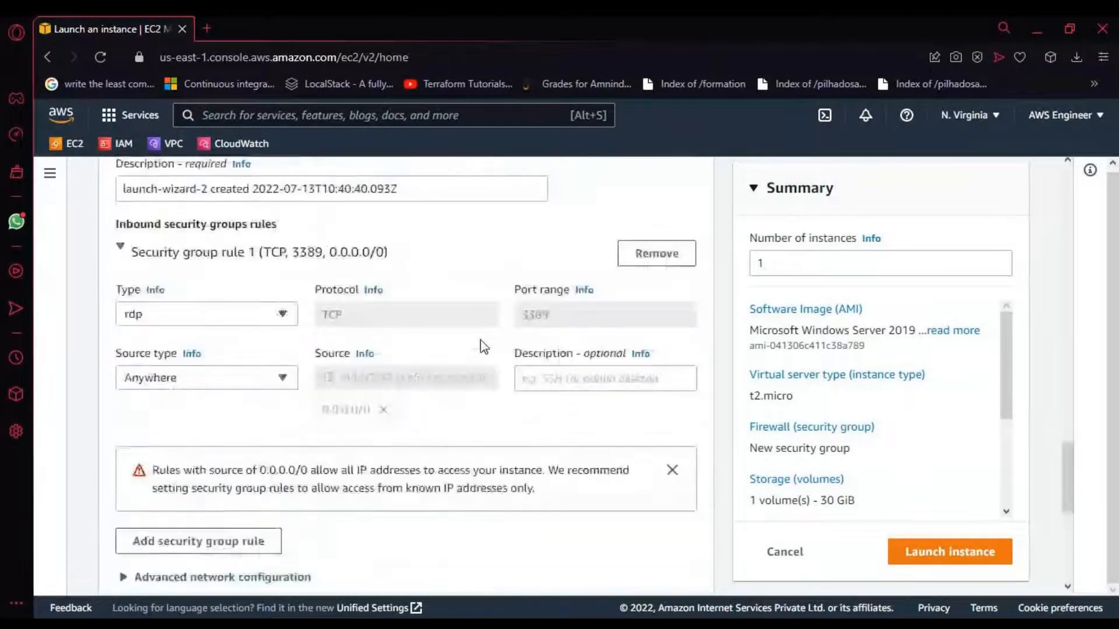
{"action": "left_click", "coordinate": [280, 379]}
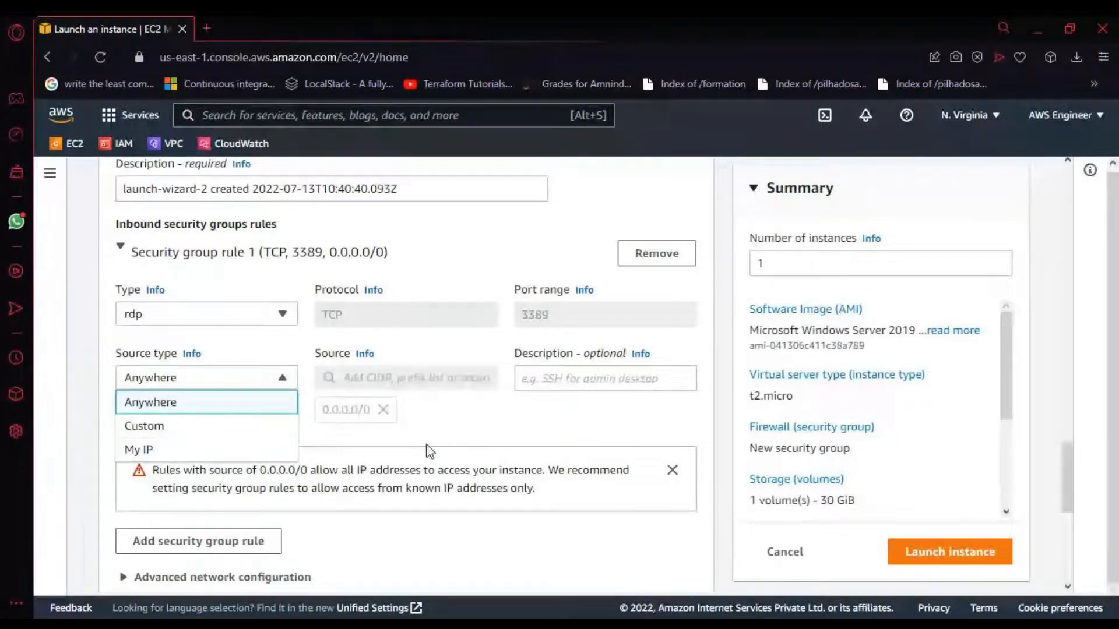
{"action": "left_click", "coordinate": [459, 430]}
{"action": "scroll", "coordinate": [222, 317], "scroll_direction": "down", "scroll_amount": 1}
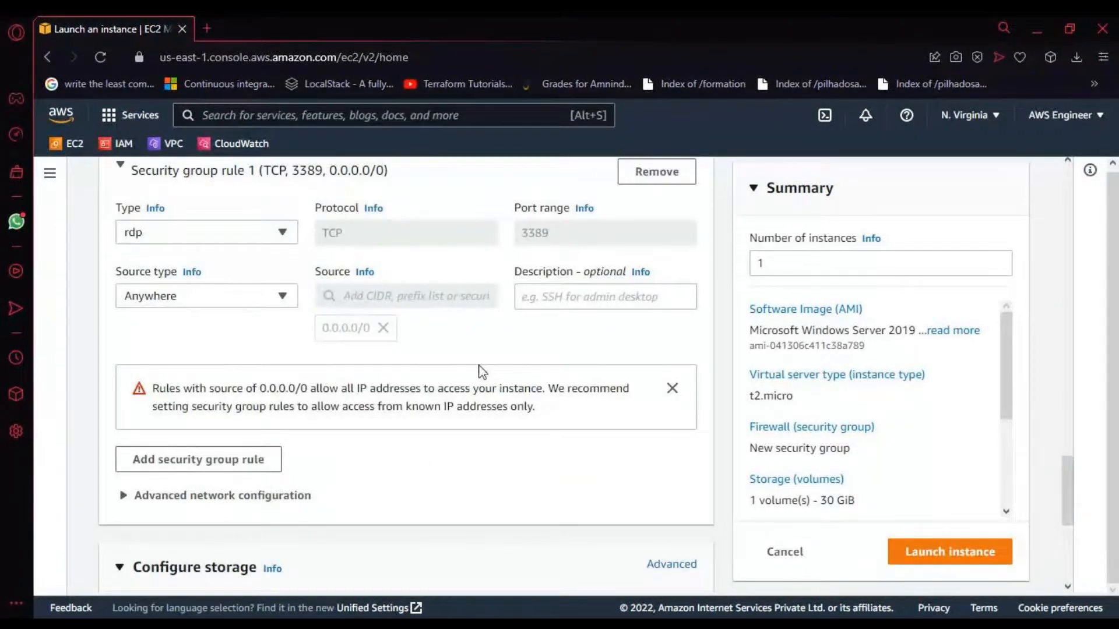
{"action": "scroll", "coordinate": [466, 370], "scroll_direction": "down", "scroll_amount": 1}
{"action": "scroll", "coordinate": [216, 273], "scroll_direction": "up", "scroll_amount": 2}
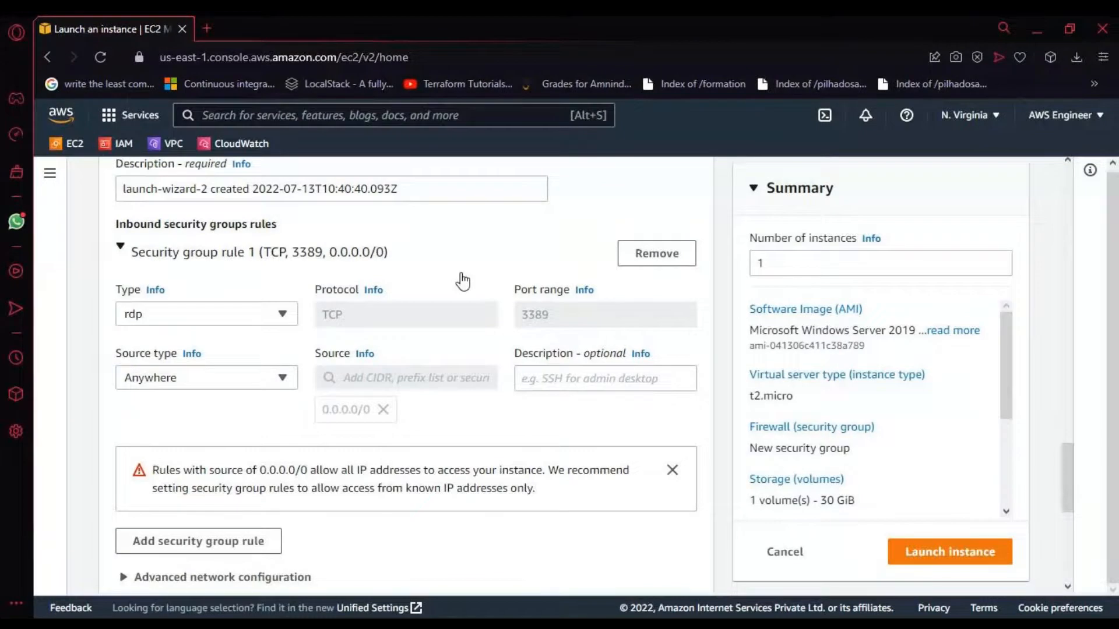
{"action": "scroll", "coordinate": [444, 345], "scroll_direction": "down", "scroll_amount": 3}
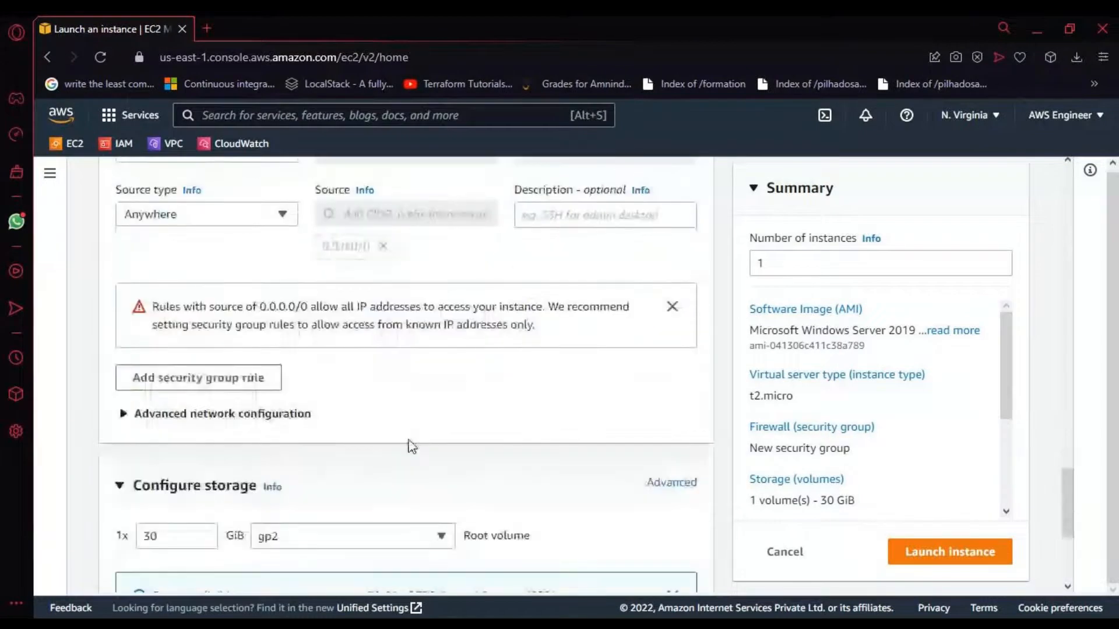
{"action": "scroll", "coordinate": [163, 340], "scroll_direction": "up", "scroll_amount": 1}
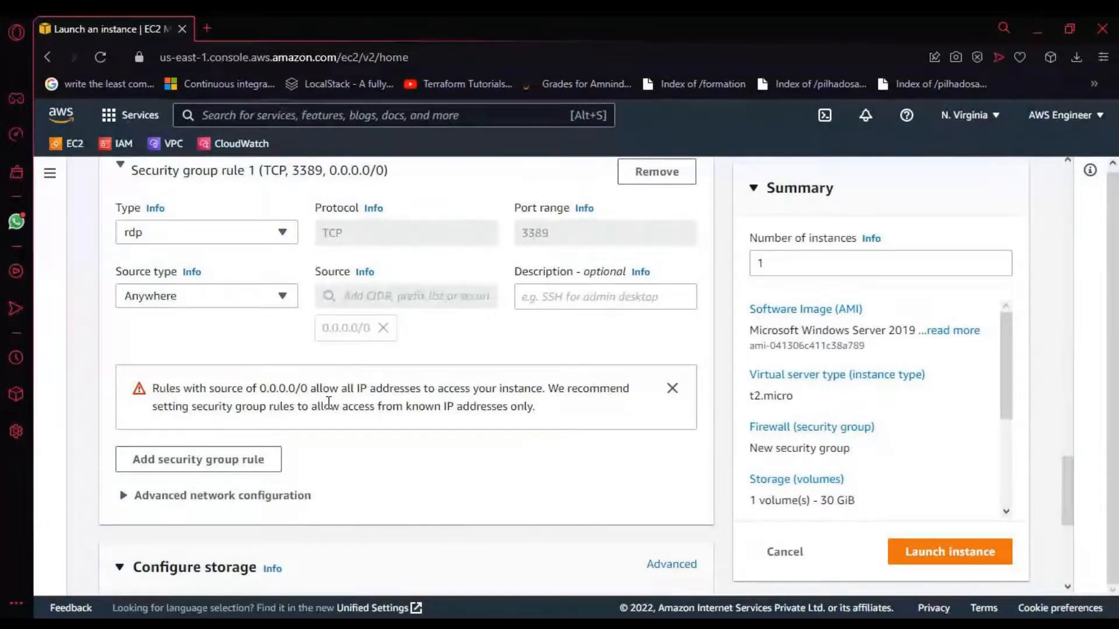
Review the storage configuration for the instance, including the root volume's size and type.
{"action": "scroll", "coordinate": [329, 402], "scroll_direction": "down", "scroll_amount": 3}
{"action": "scroll", "coordinate": [328, 415], "scroll_direction": "down", "scroll_amount": 3}
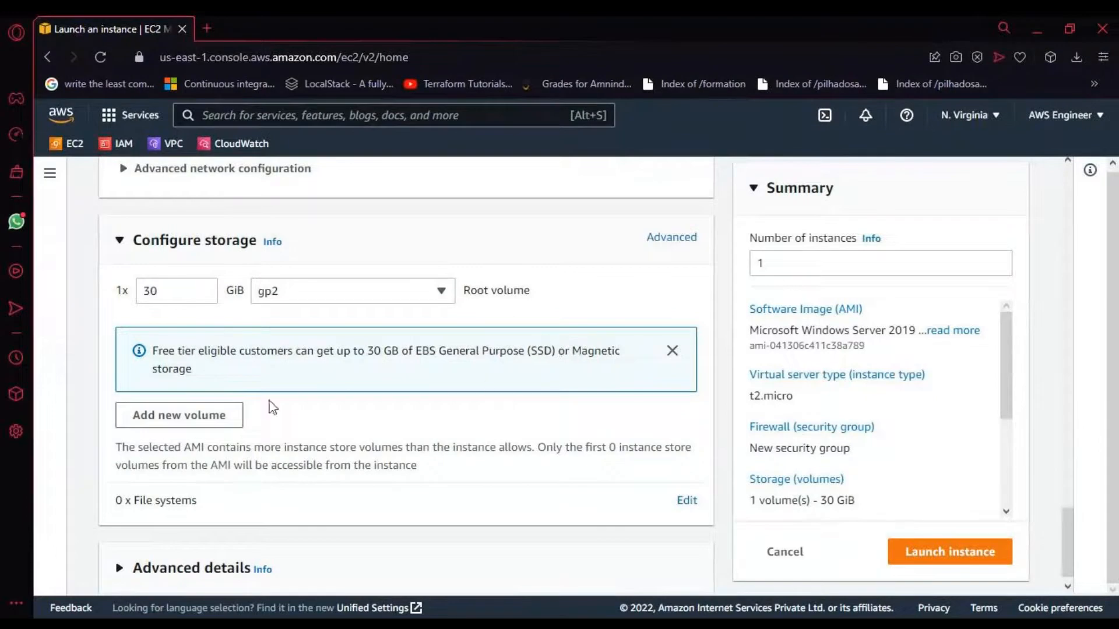
{"action": "scroll", "coordinate": [490, 400], "scroll_direction": "down", "scroll_amount": 1}
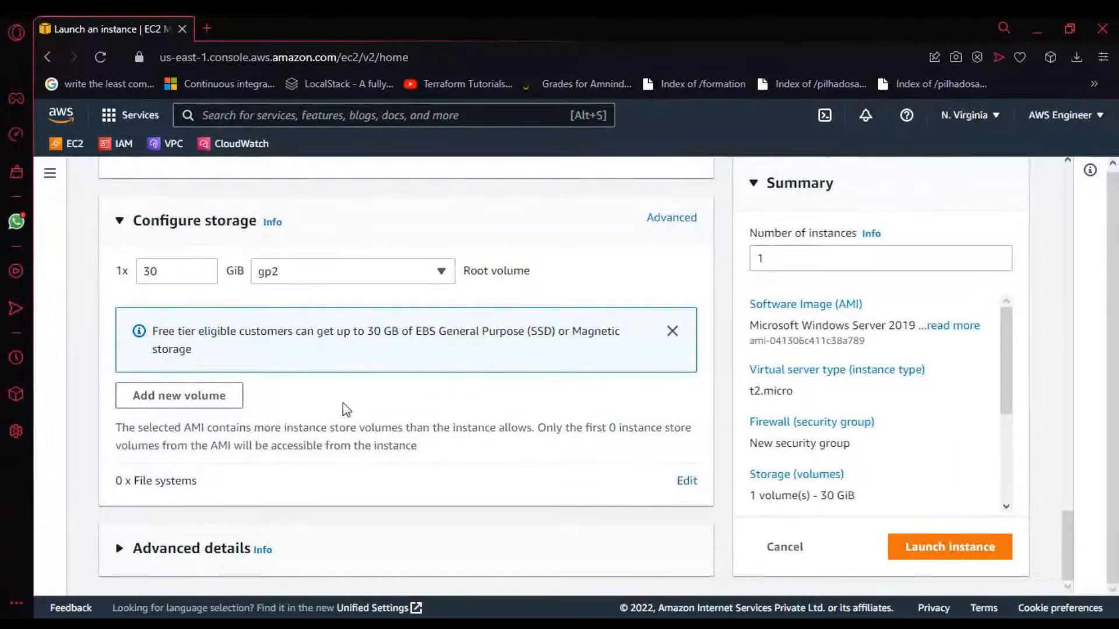
{"action": "left_click_drag", "start_coordinate": [1011, 368], "coordinate": [810, 456]}
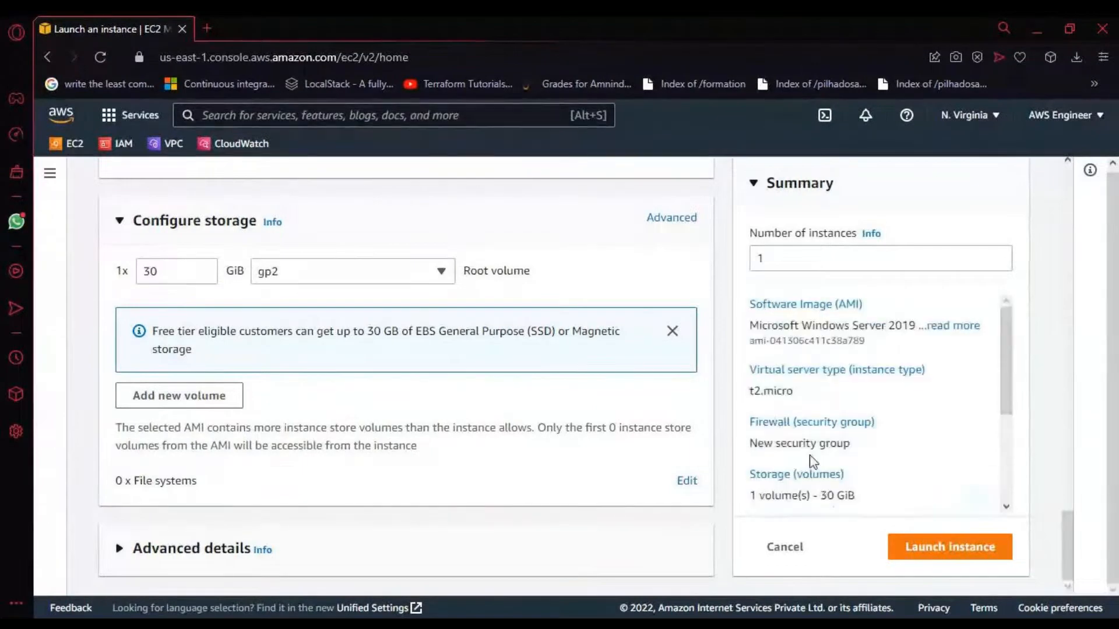
Expand the instance's advanced details and check the domain join directory choices without selecting one.
{"action": "left_click", "coordinate": [131, 547]}
{"action": "scroll", "coordinate": [262, 432], "scroll_direction": "down", "scroll_amount": 3}
{"action": "scroll", "coordinate": [336, 404], "scroll_direction": "down", "scroll_amount": 4}
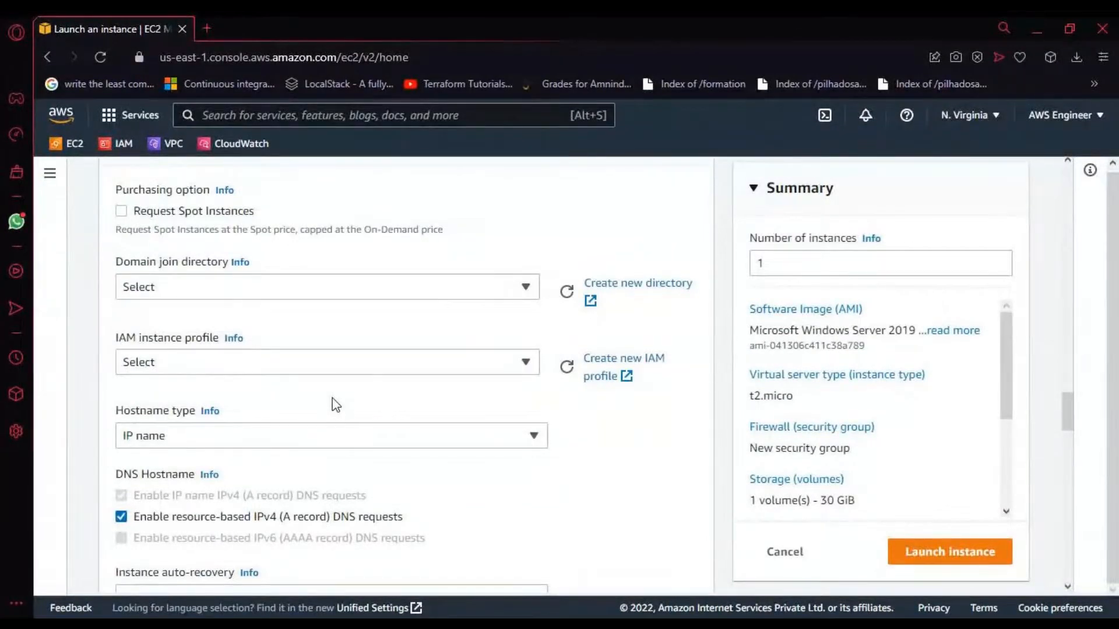
{"action": "scroll", "coordinate": [334, 405], "scroll_direction": "up", "scroll_amount": 1}
{"action": "scroll", "coordinate": [334, 405], "scroll_direction": "down", "scroll_amount": 1}
{"action": "left_click", "coordinate": [489, 287]}
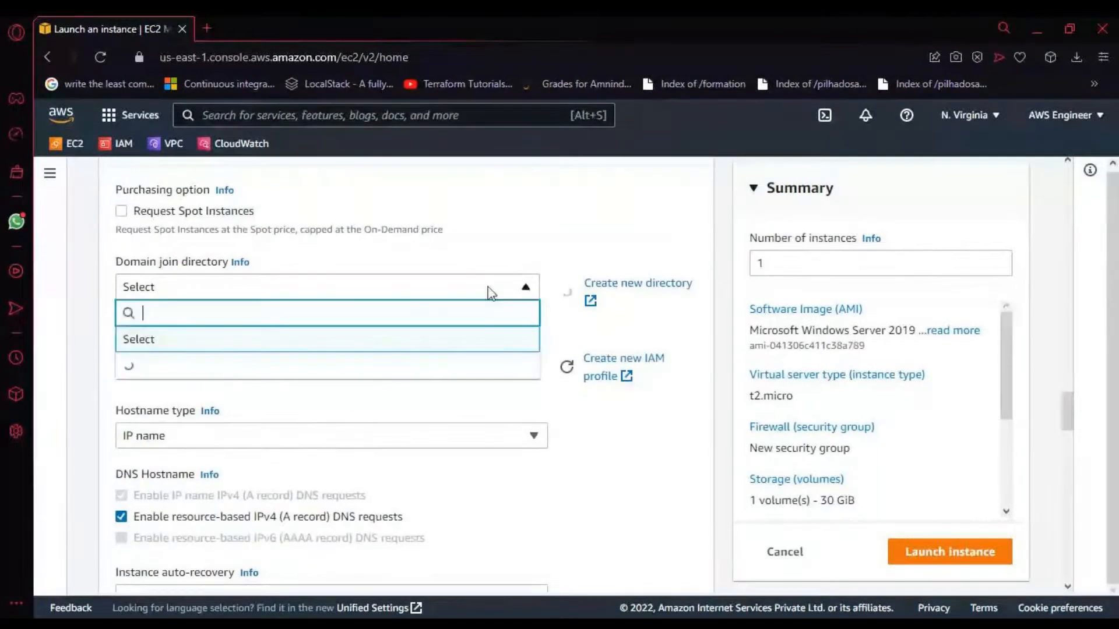
{"action": "left_click", "coordinate": [515, 256]}
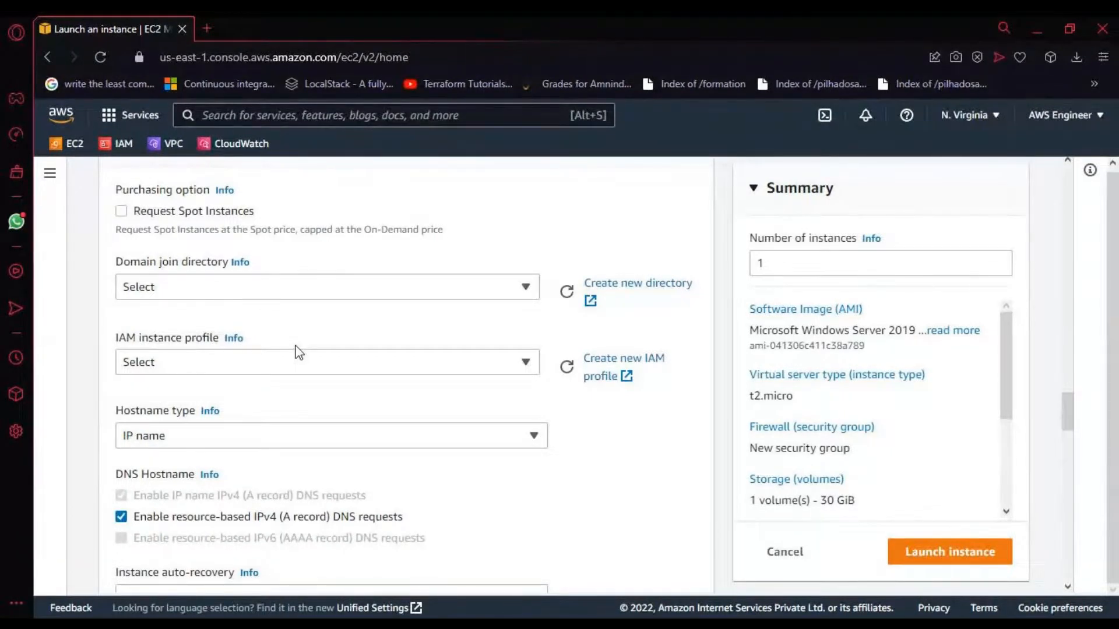
Examine the remaining advanced details, including the hostname type options, through to the User data field.
{"action": "scroll", "coordinate": [297, 352], "scroll_direction": "down", "scroll_amount": 3}
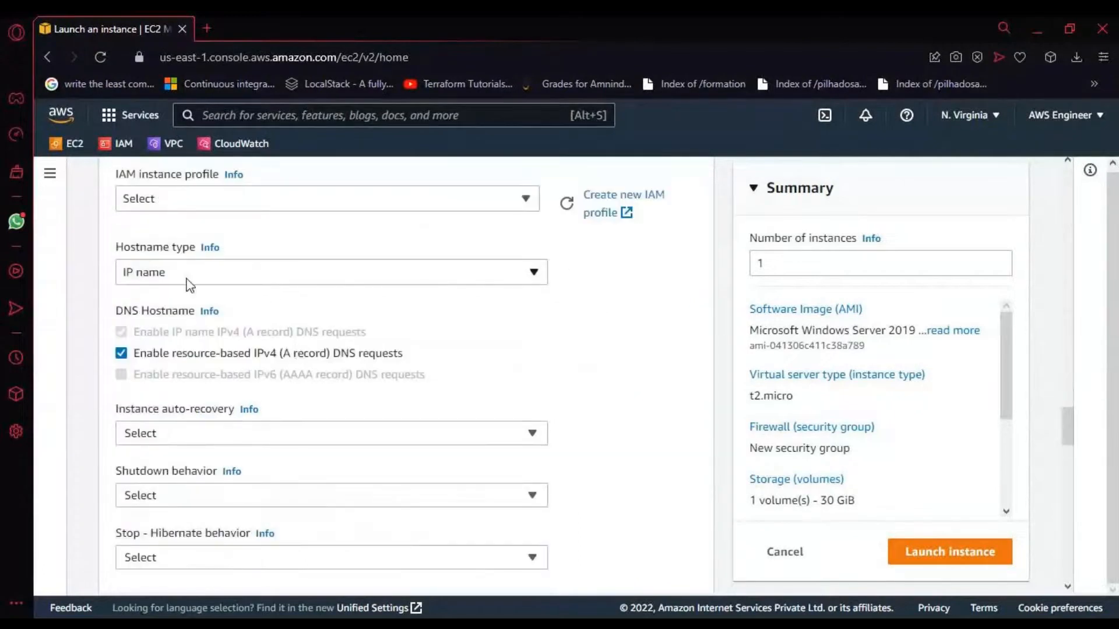
{"action": "left_click", "coordinate": [243, 276]}
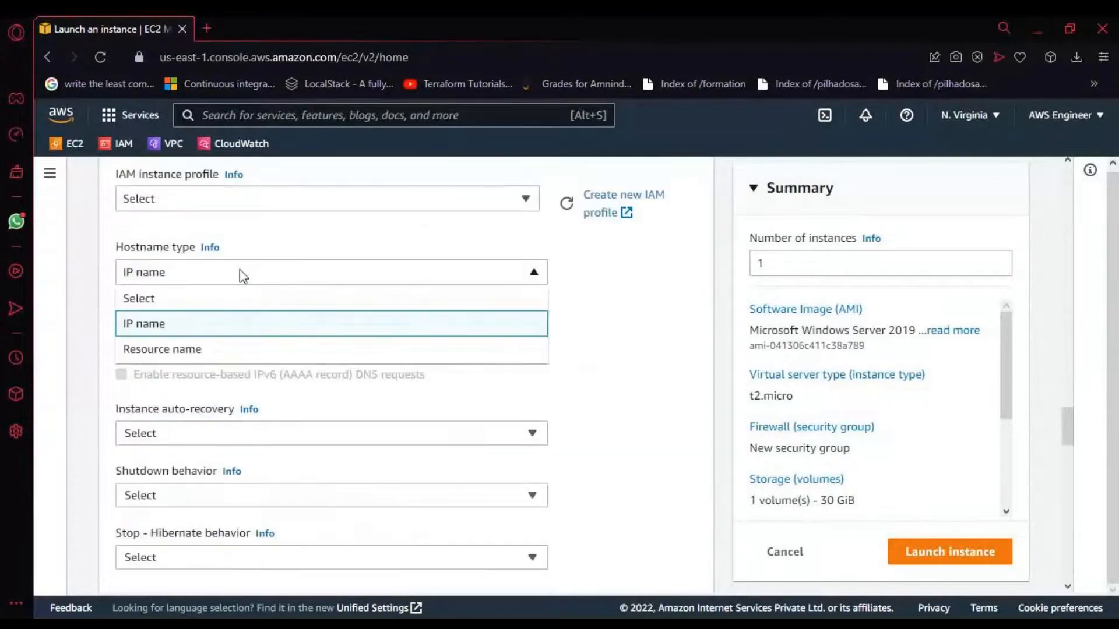
{"action": "left_click", "coordinate": [626, 327]}
{"action": "scroll", "coordinate": [626, 327], "scroll_direction": "down", "scroll_amount": 2}
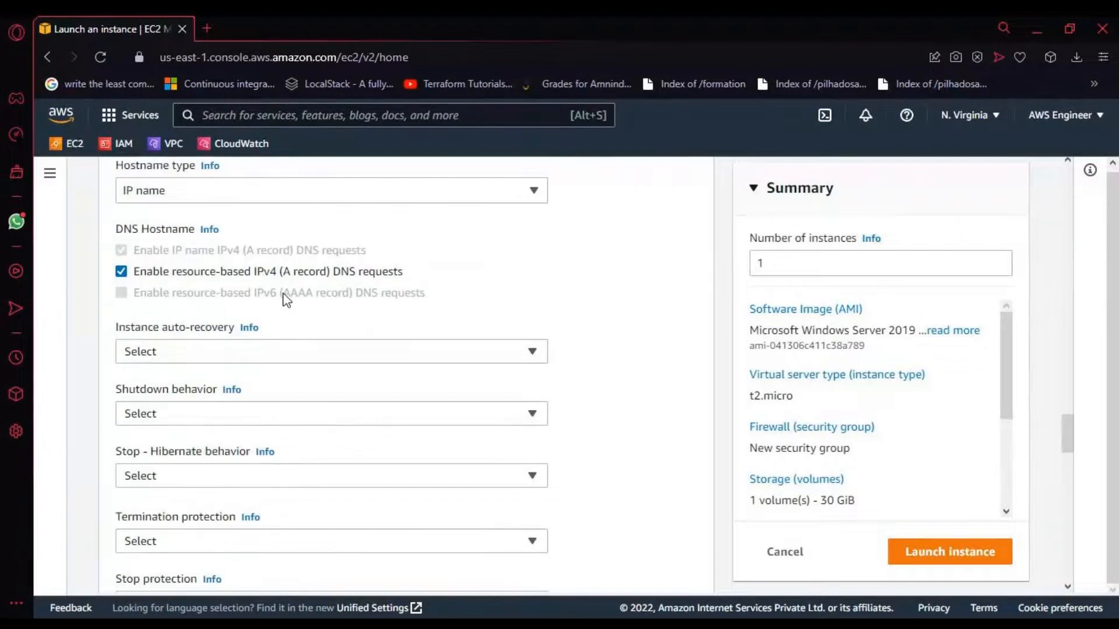
{"action": "scroll", "coordinate": [432, 384], "scroll_direction": "down", "scroll_amount": 5}
{"action": "scroll", "coordinate": [470, 400], "scroll_direction": "down", "scroll_amount": 16}
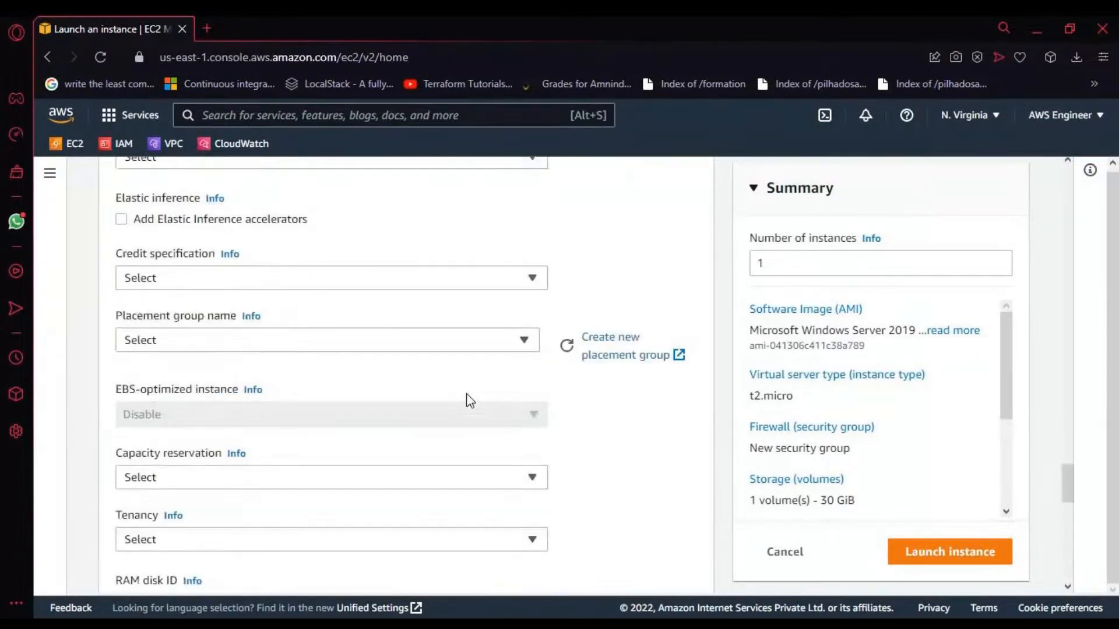
{"action": "scroll", "coordinate": [466, 395], "scroll_direction": "down", "scroll_amount": 1}
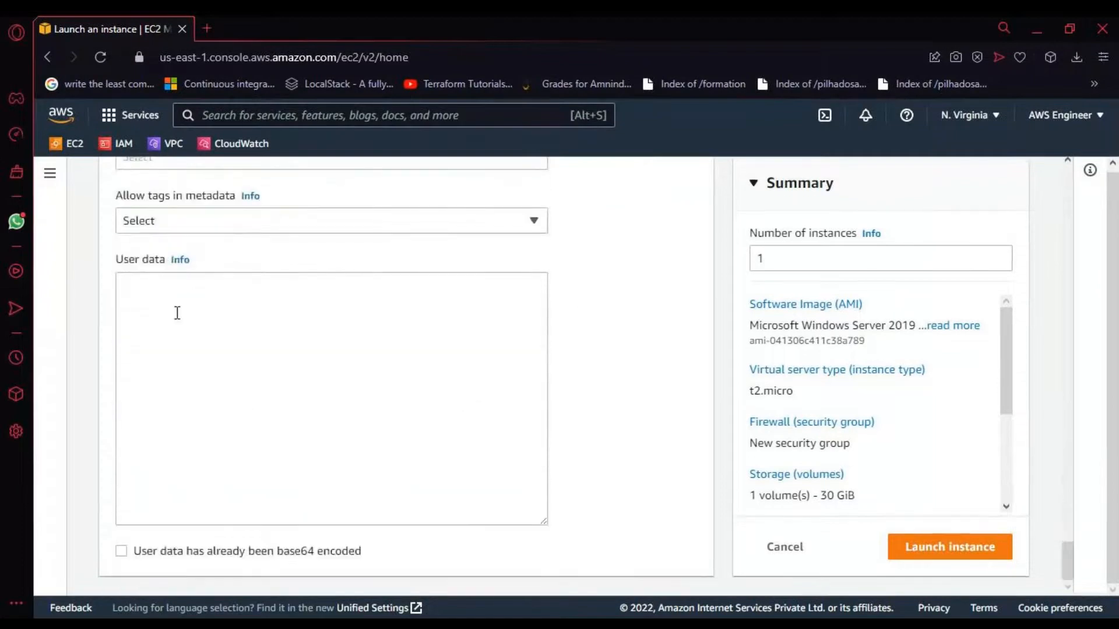
{"action": "left_click", "coordinate": [193, 342]}
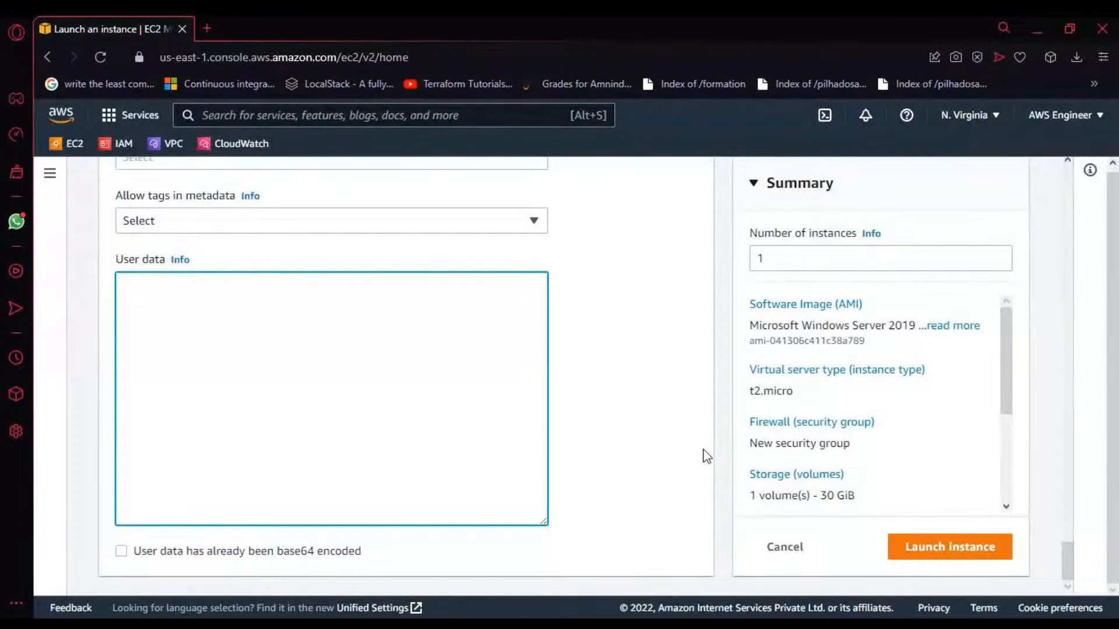
Review the launch summary's software image, instance type and firewall entries for the new instance.
{"action": "scroll", "coordinate": [927, 381], "scroll_direction": "down", "scroll_amount": 3}
{"action": "scroll", "coordinate": [916, 382], "scroll_direction": "up", "scroll_amount": 3}
{"action": "triple_click", "coordinate": [809, 325]}
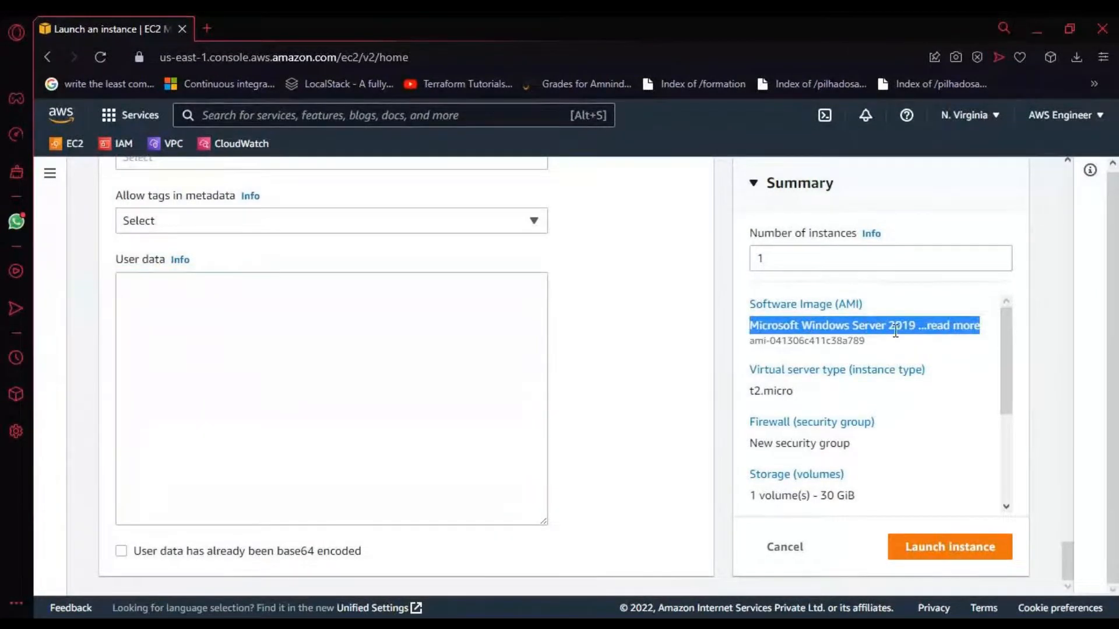
{"action": "scroll", "coordinate": [907, 331], "scroll_direction": "down", "scroll_amount": 1}
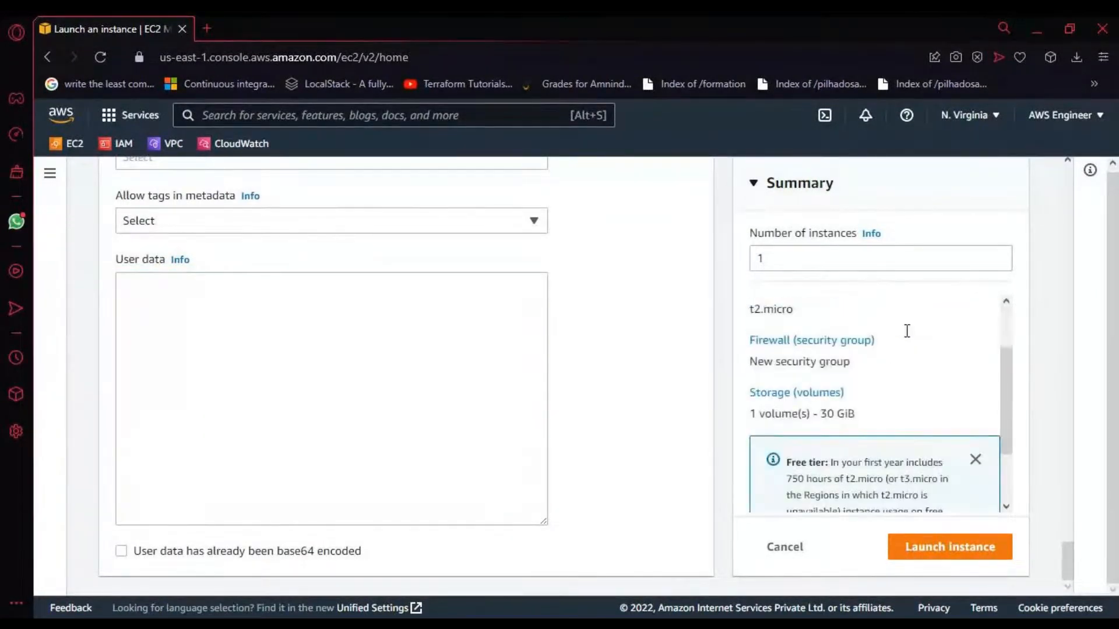
{"action": "scroll", "coordinate": [907, 331], "scroll_direction": "up", "scroll_amount": 1}
{"action": "double_click", "coordinate": [765, 392]}
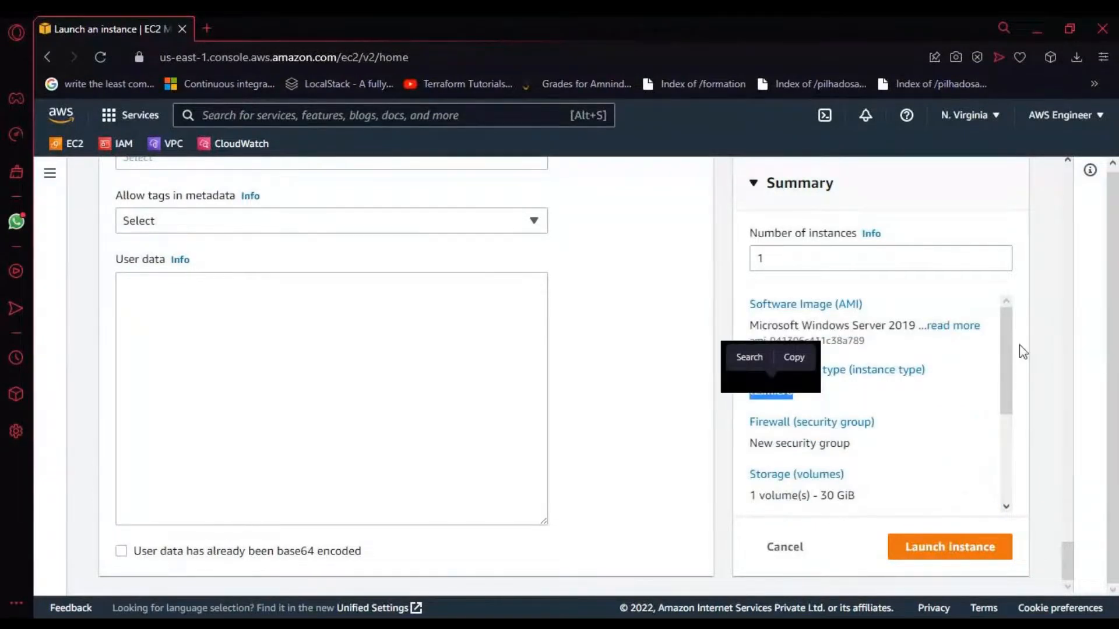
{"action": "left_click_drag", "start_coordinate": [1012, 357], "coordinate": [1012, 394]}
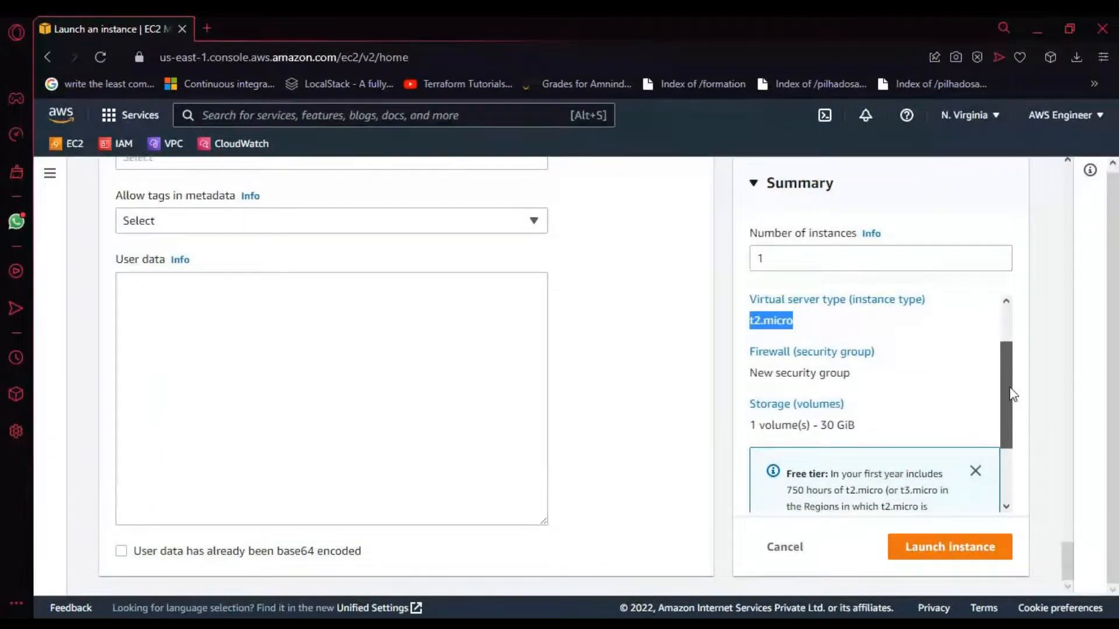
{"action": "left_click_drag", "start_coordinate": [1012, 394], "coordinate": [1013, 396]}
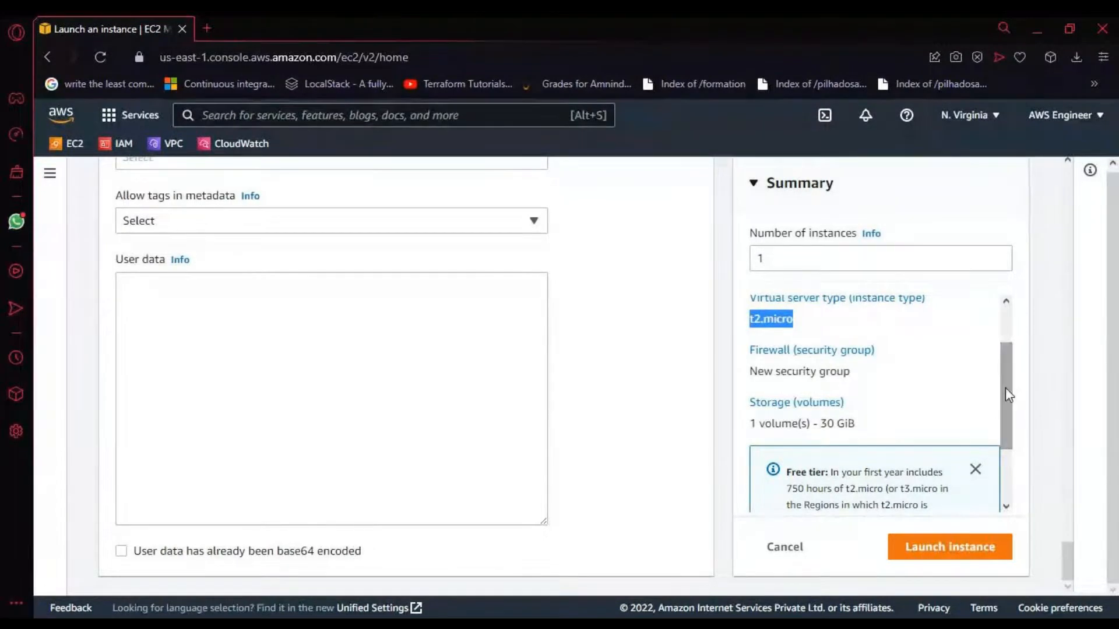
{"action": "double_click", "coordinate": [809, 372]}
{"action": "left_click", "coordinate": [809, 371]}
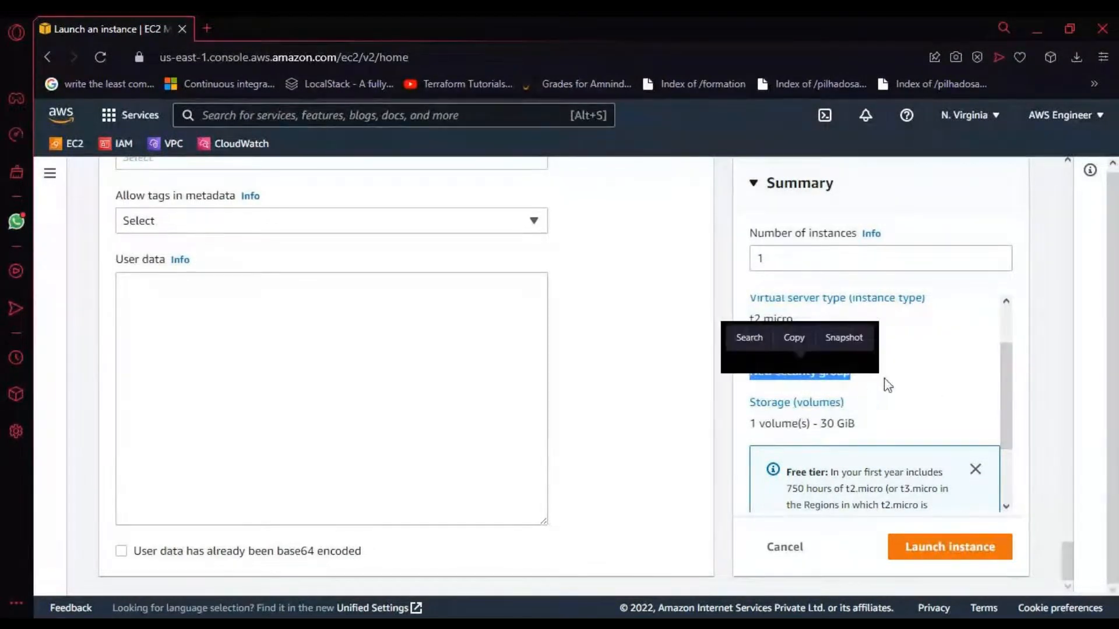
Check the storage volume entry and the free tier allowances in the launch summary.
{"action": "left_click_drag", "start_coordinate": [1014, 417], "coordinate": [1010, 458]}
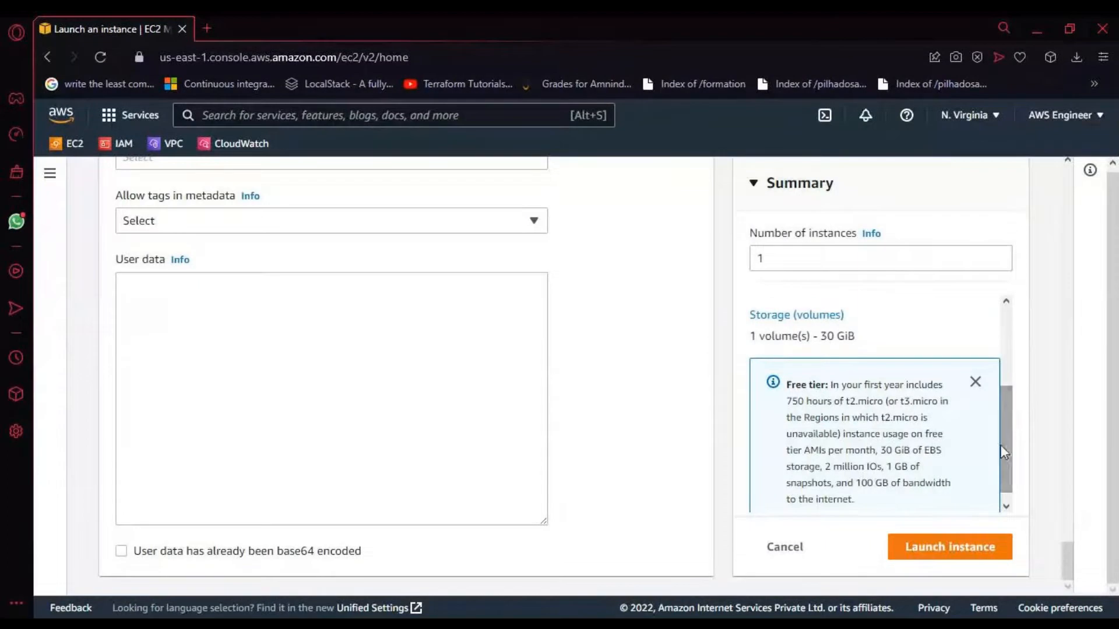
{"action": "triple_click", "coordinate": [834, 336]}
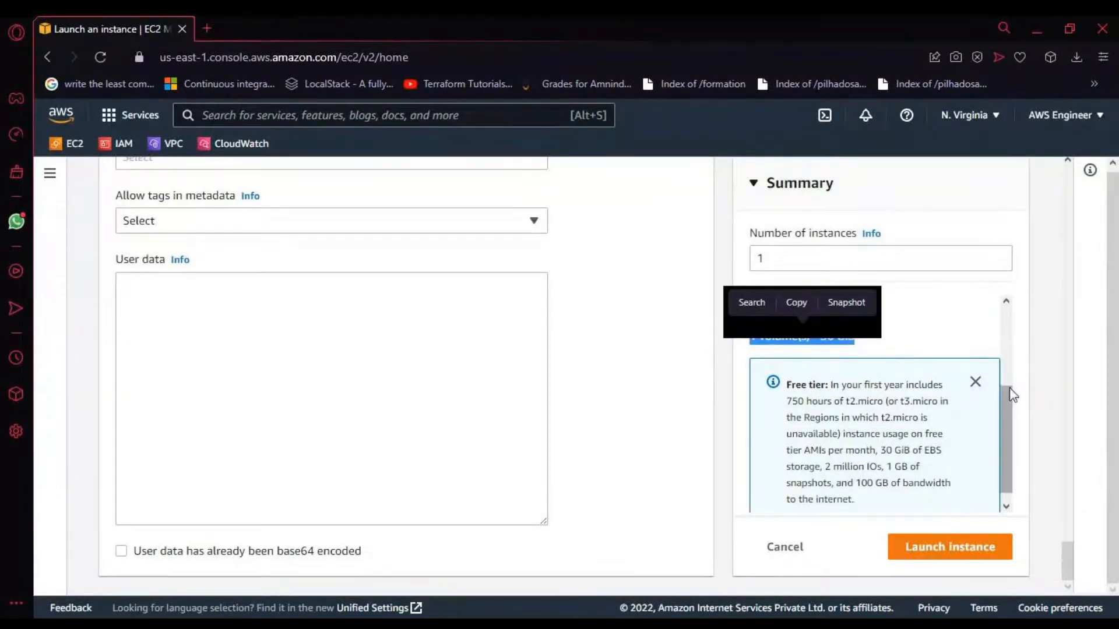
{"action": "left_click", "coordinate": [1013, 434]}
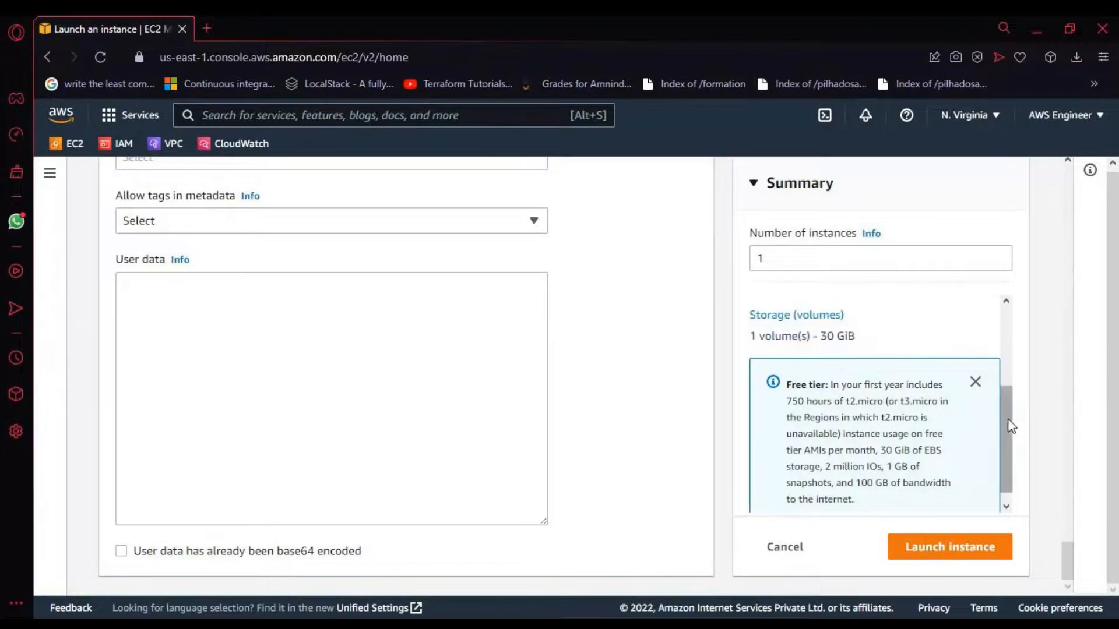
{"action": "left_click_drag", "start_coordinate": [1008, 420], "coordinate": [1007, 481]}
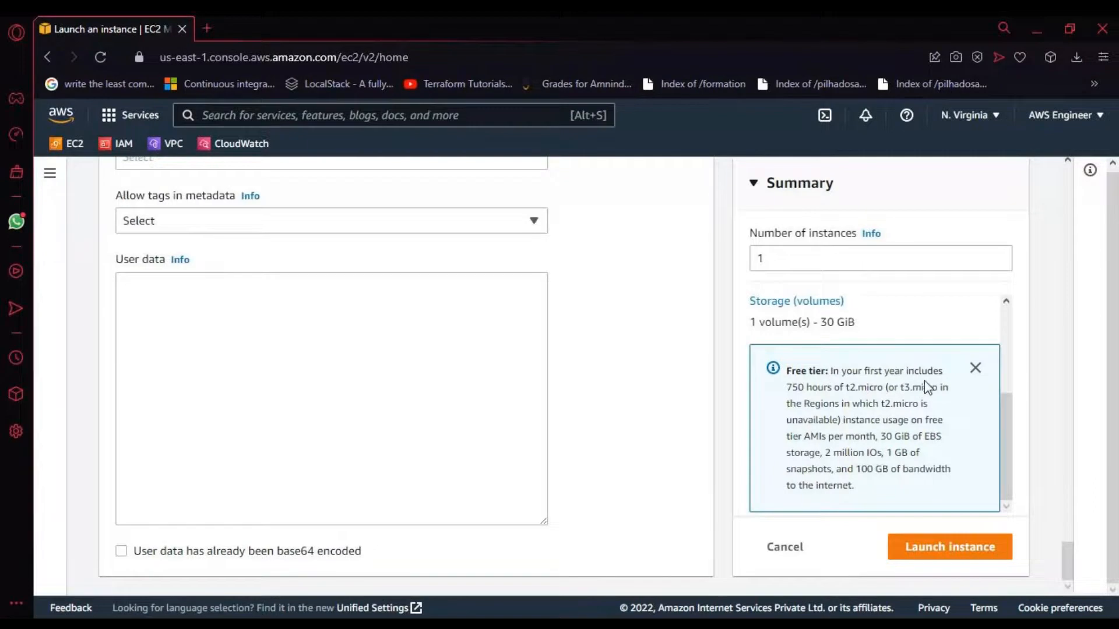
{"action": "left_click_drag", "start_coordinate": [787, 387], "coordinate": [886, 391]}
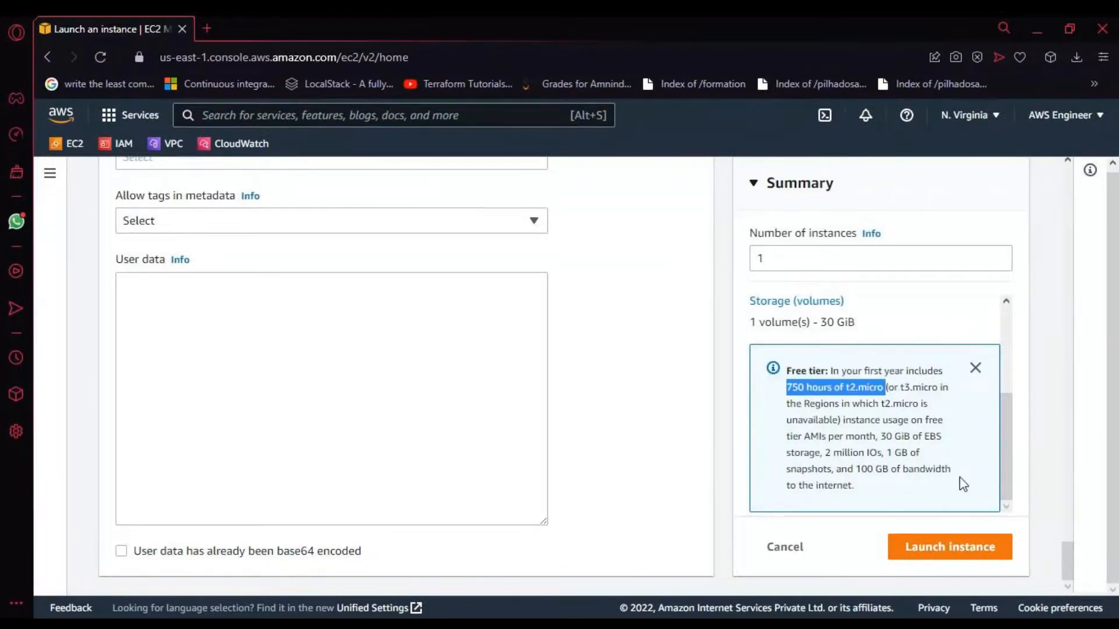
Launch the instance, read the suggested next steps, and open the list of all instances.
{"action": "left_click", "coordinate": [966, 558]}
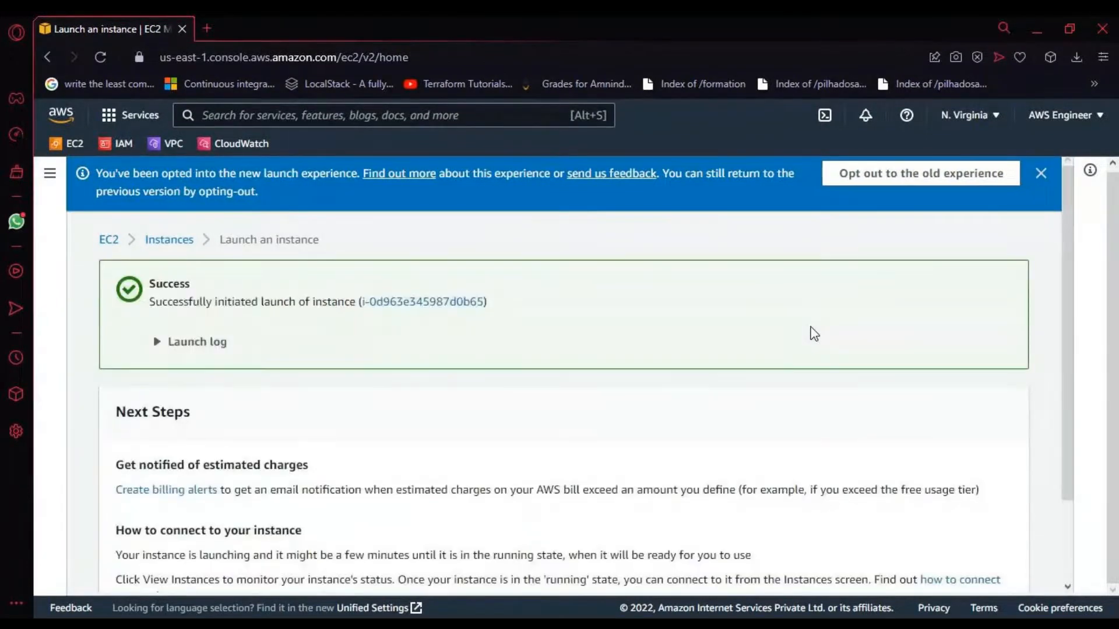
{"action": "scroll", "coordinate": [811, 333], "scroll_direction": "down", "scroll_amount": 3}
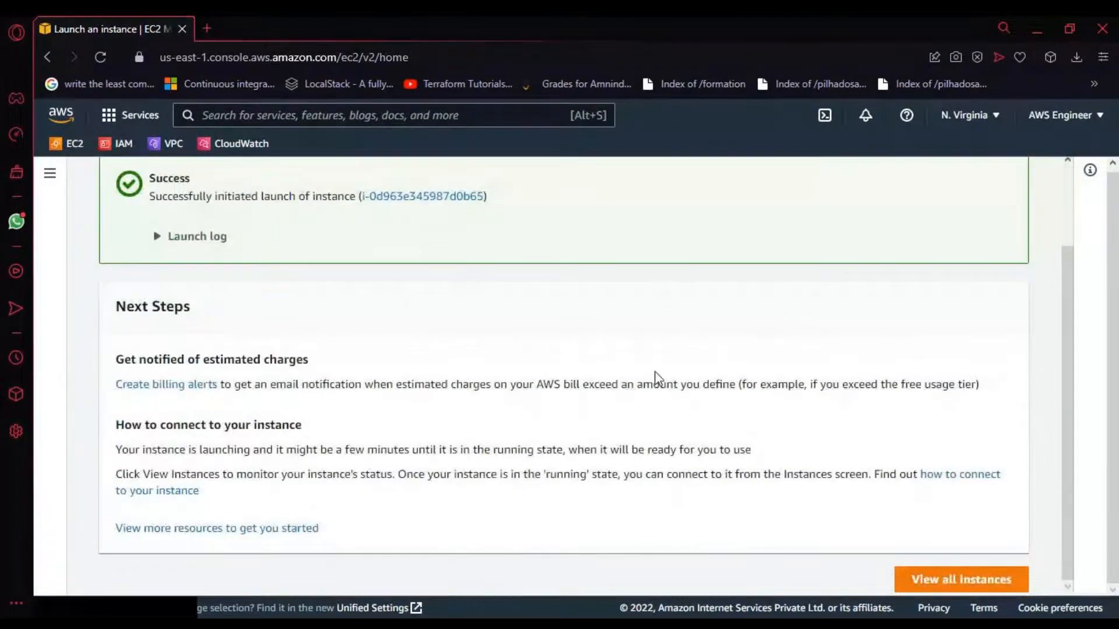
{"action": "scroll", "coordinate": [651, 378], "scroll_direction": "up", "scroll_amount": 2}
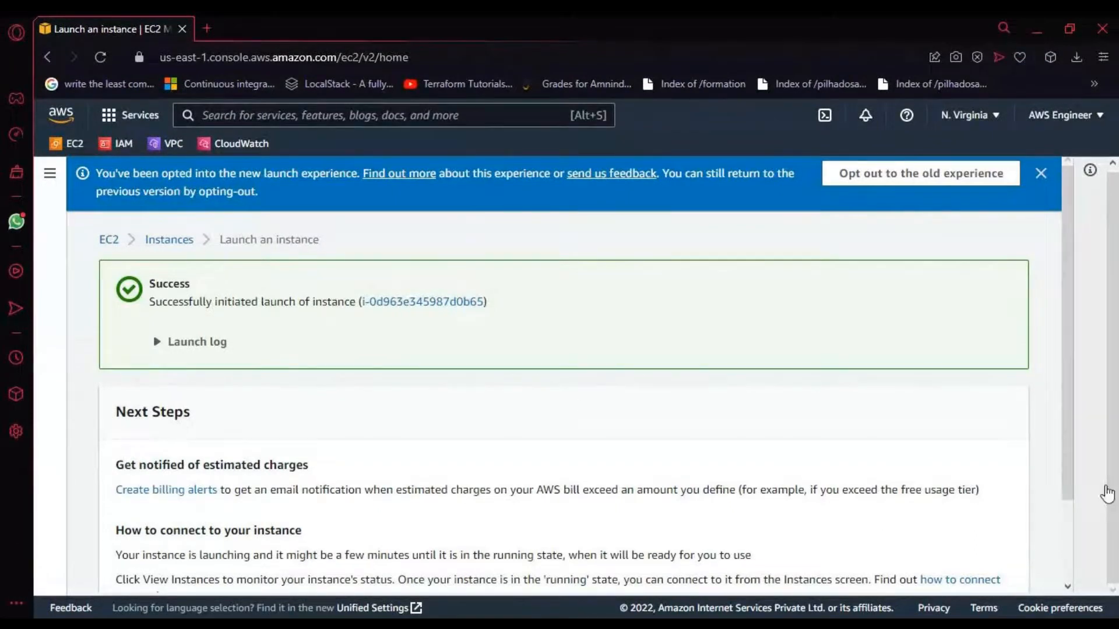
{"action": "scroll", "coordinate": [974, 499], "scroll_direction": "down", "scroll_amount": 2}
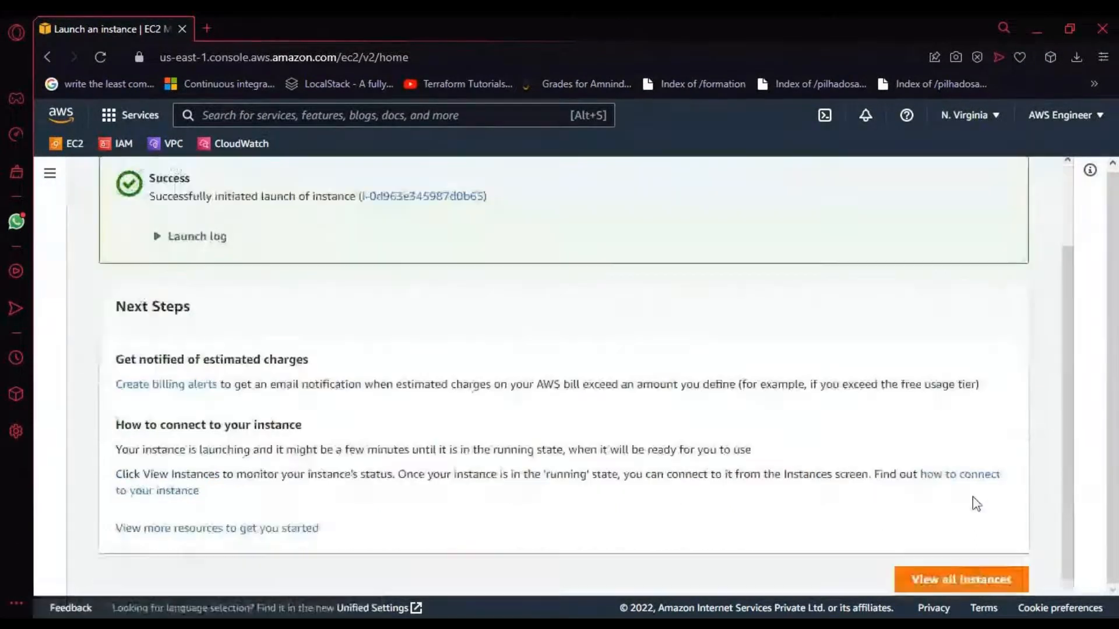
{"action": "left_click", "coordinate": [978, 582]}
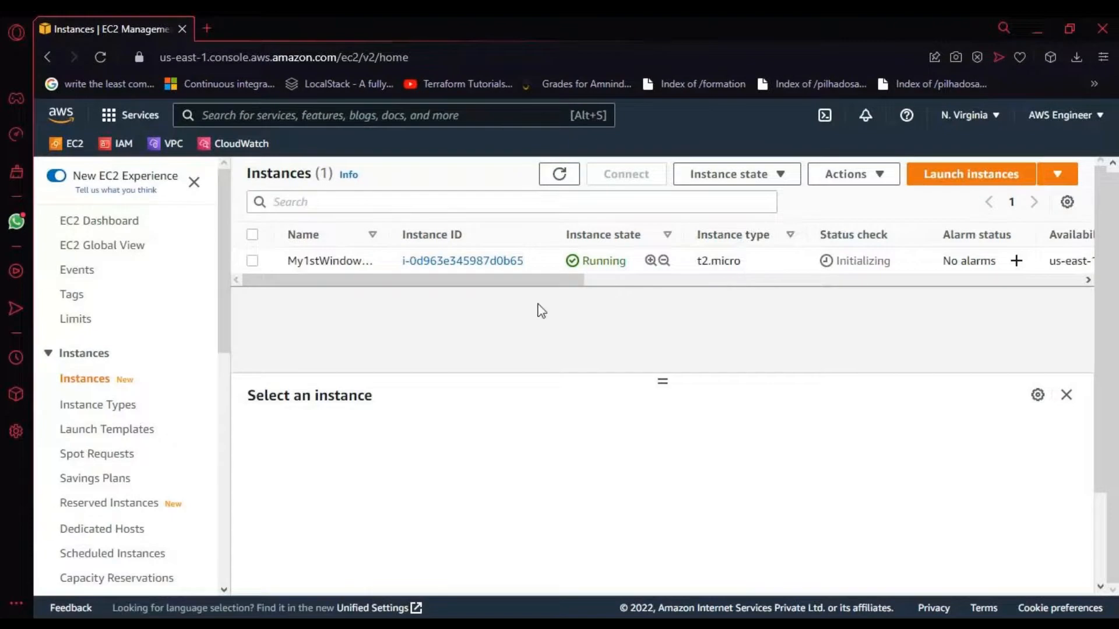
Select My1stWindowServer in the instances list and check its alarm status, availability zone, public IPv4 DNS and public IPv4 address.
{"action": "left_click_drag", "start_coordinate": [575, 282], "coordinate": [697, 288]}
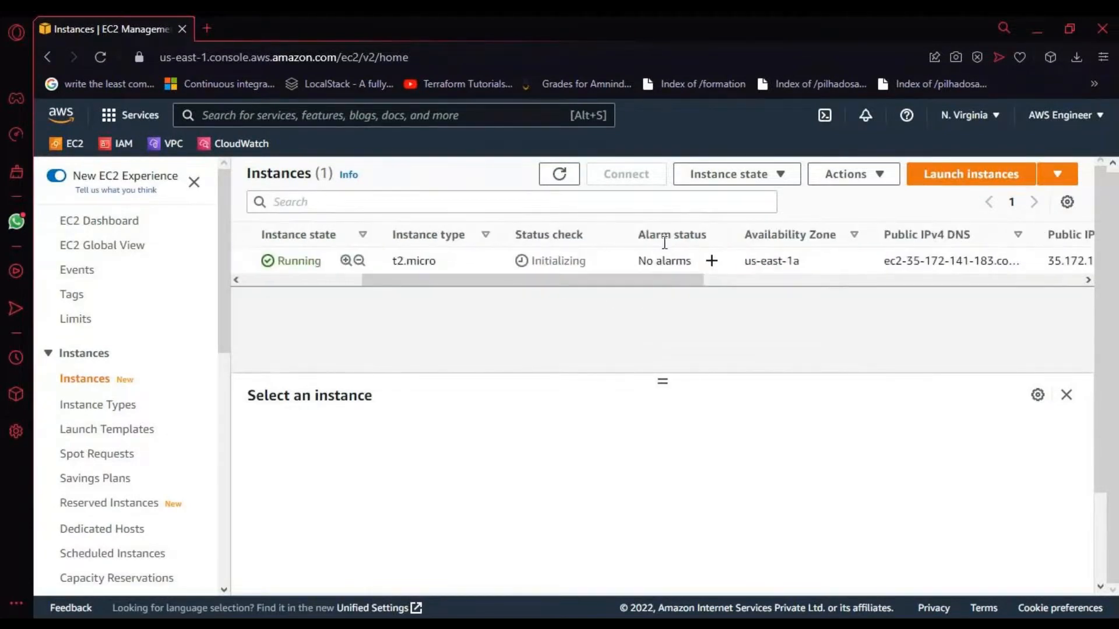
{"action": "triple_click", "coordinate": [648, 260]}
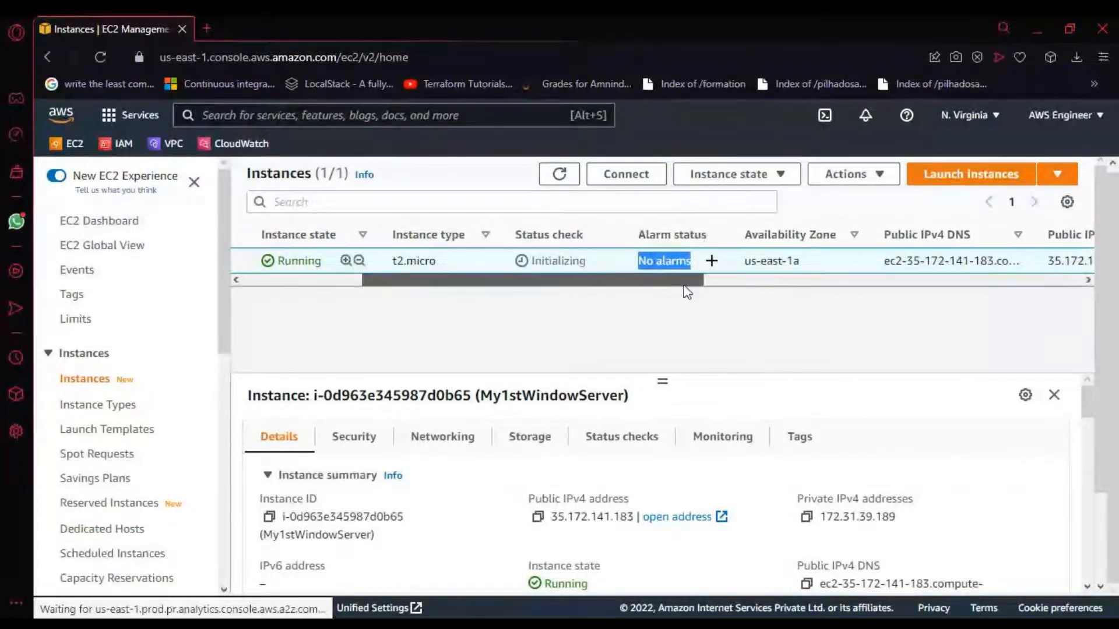
{"action": "left_click_drag", "start_coordinate": [674, 281], "coordinate": [720, 281]}
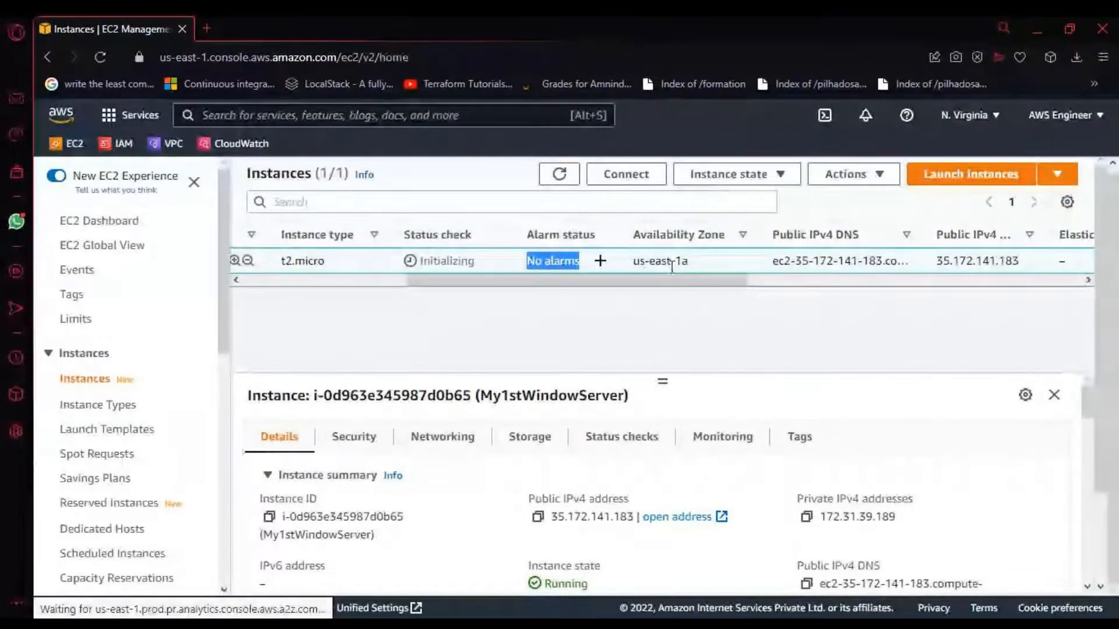
{"action": "left_click_drag", "start_coordinate": [707, 280], "coordinate": [758, 291]}
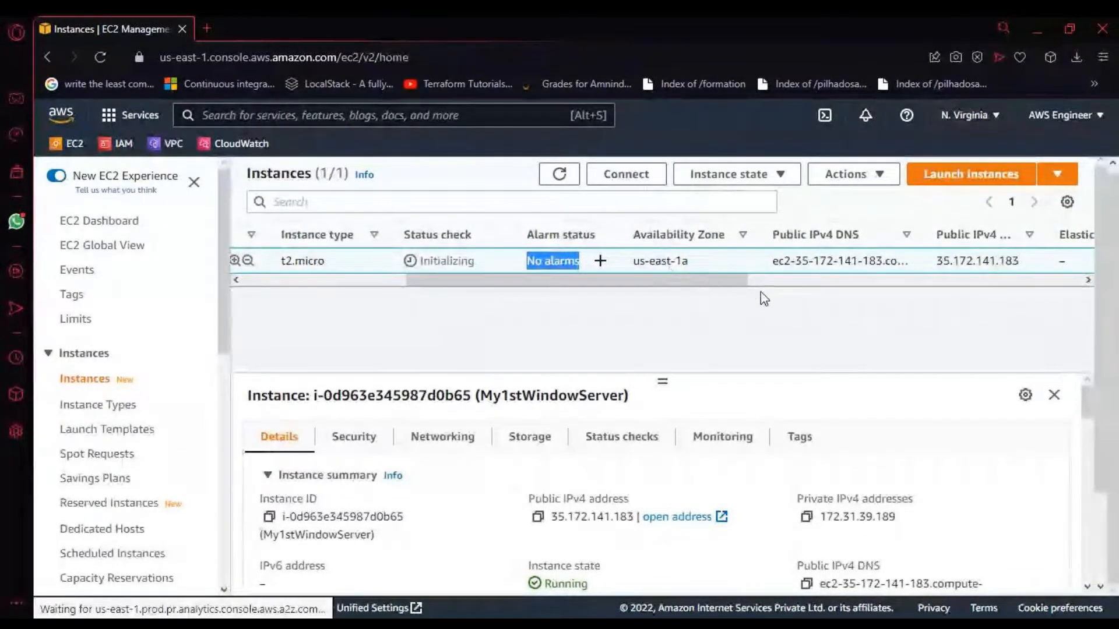
{"action": "triple_click", "coordinate": [698, 261]}
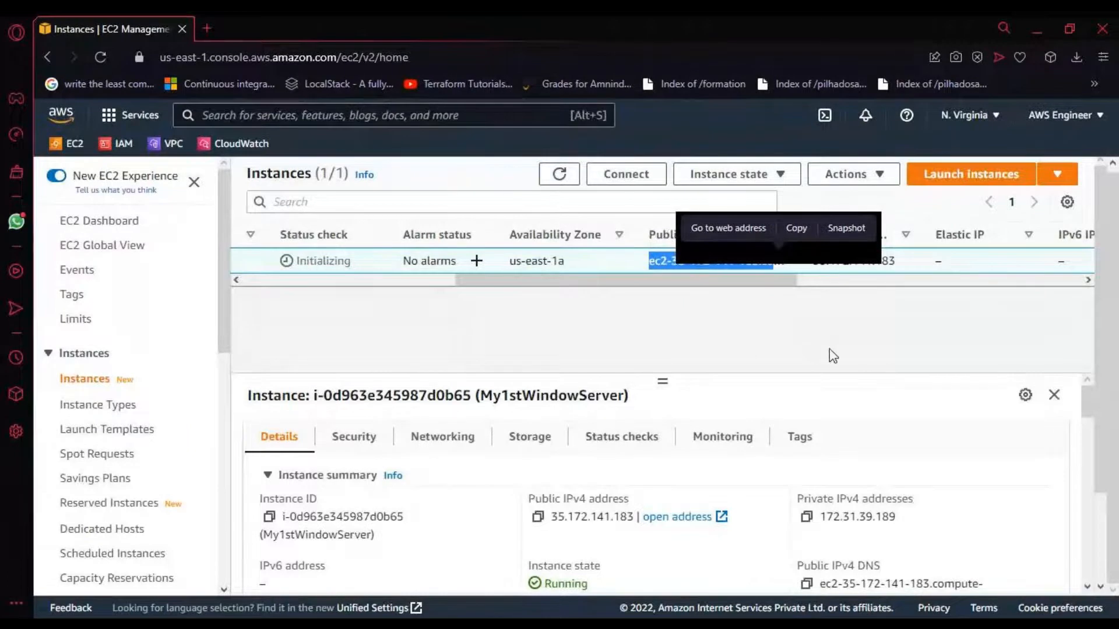
{"action": "left_click", "coordinate": [832, 364]}
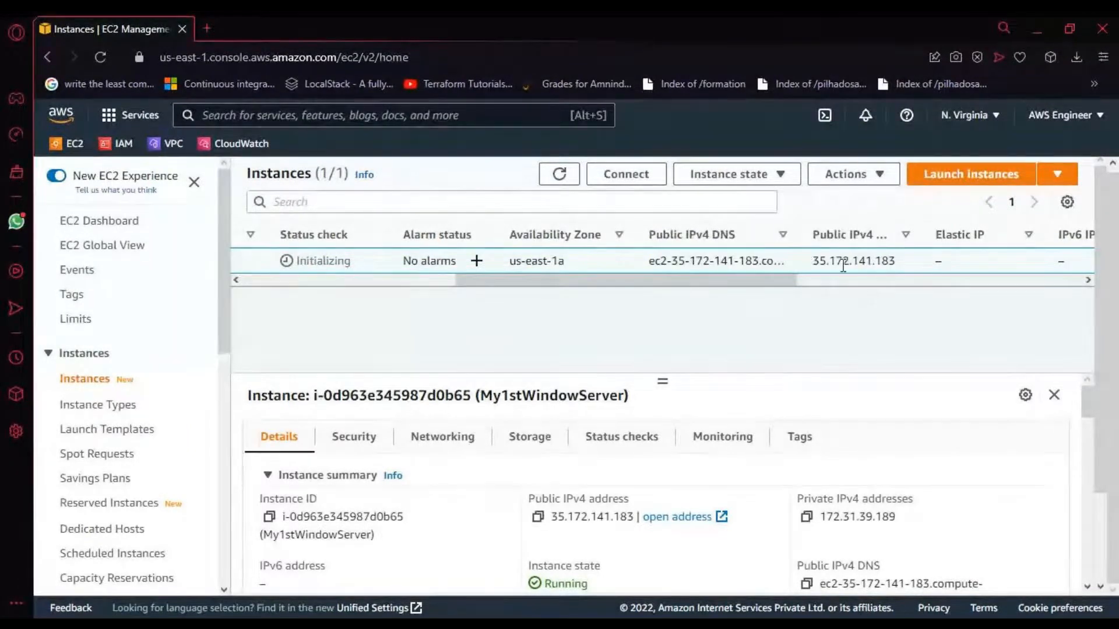
{"action": "double_click", "coordinate": [810, 260]}
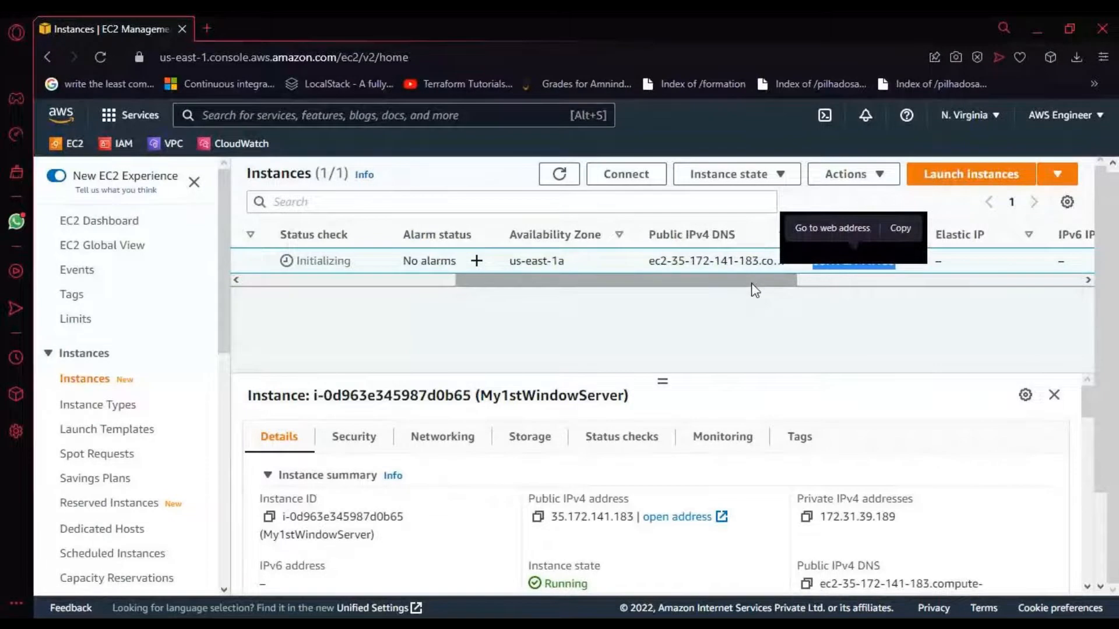
Check the instance's Elastic IP, monitoring, security group name, key name and launch time in the instances list.
{"action": "left_click_drag", "start_coordinate": [753, 286], "coordinate": [907, 305]}
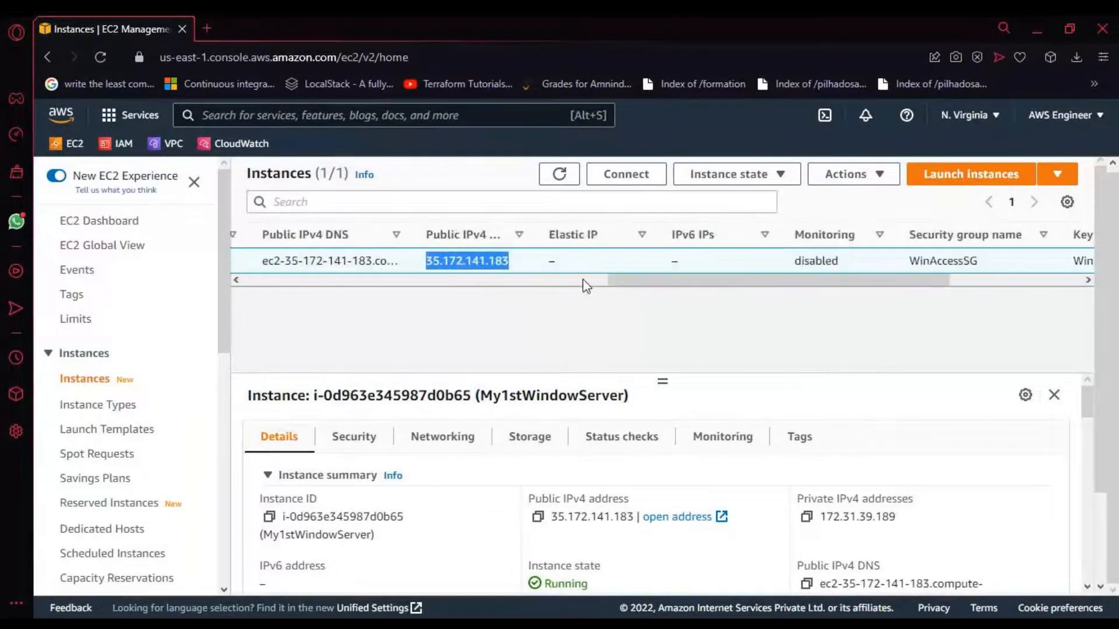
{"action": "left_click", "coordinate": [554, 258]}
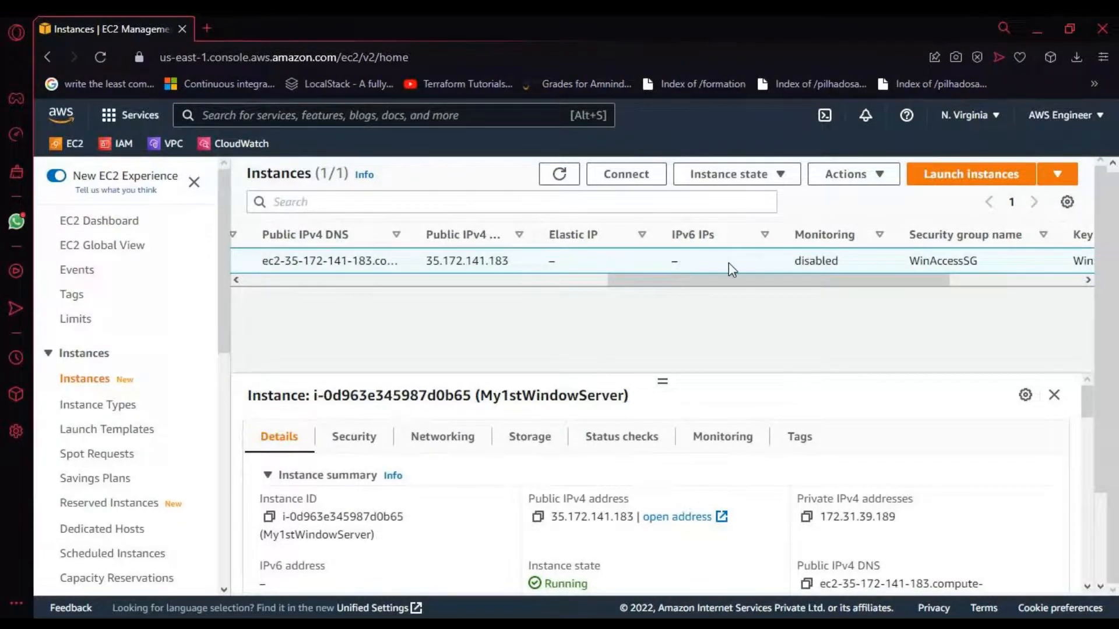
{"action": "left_click_drag", "start_coordinate": [747, 274], "coordinate": [835, 308]}
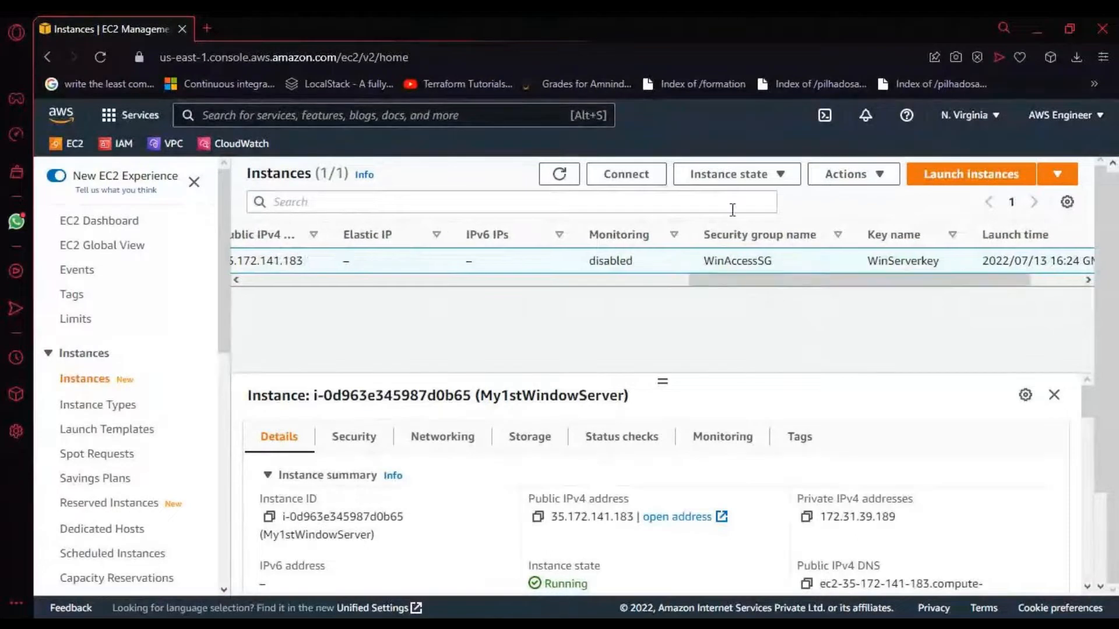
{"action": "double_click", "coordinate": [748, 263]}
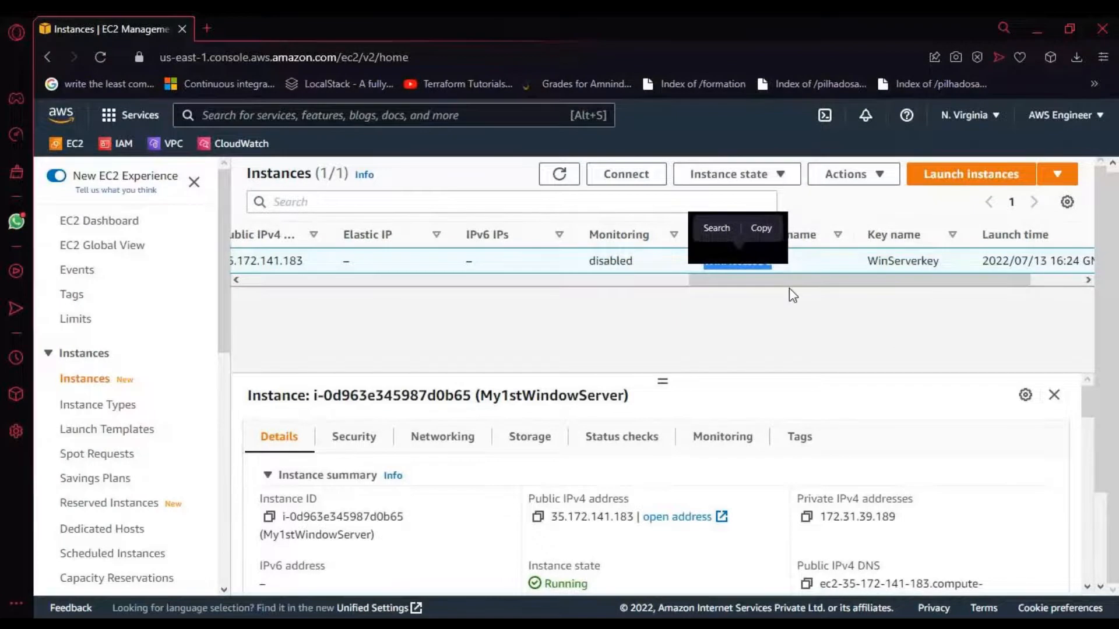
{"action": "left_click_drag", "start_coordinate": [829, 287], "coordinate": [908, 300]}
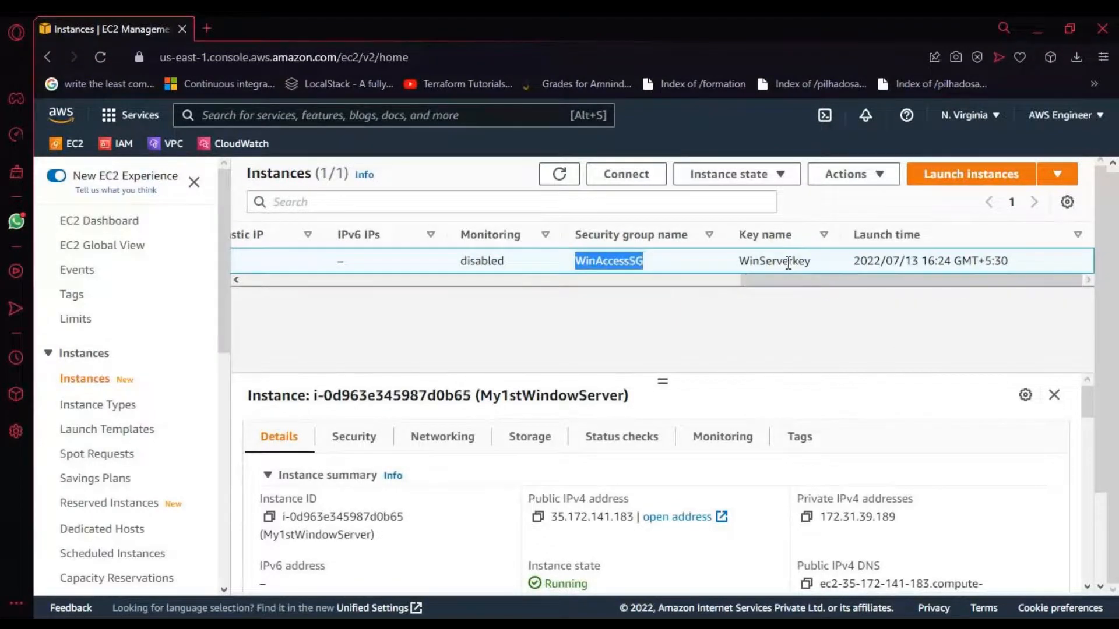
{"action": "left_click", "coordinate": [890, 266]}
{"action": "triple_click", "coordinate": [890, 266]}
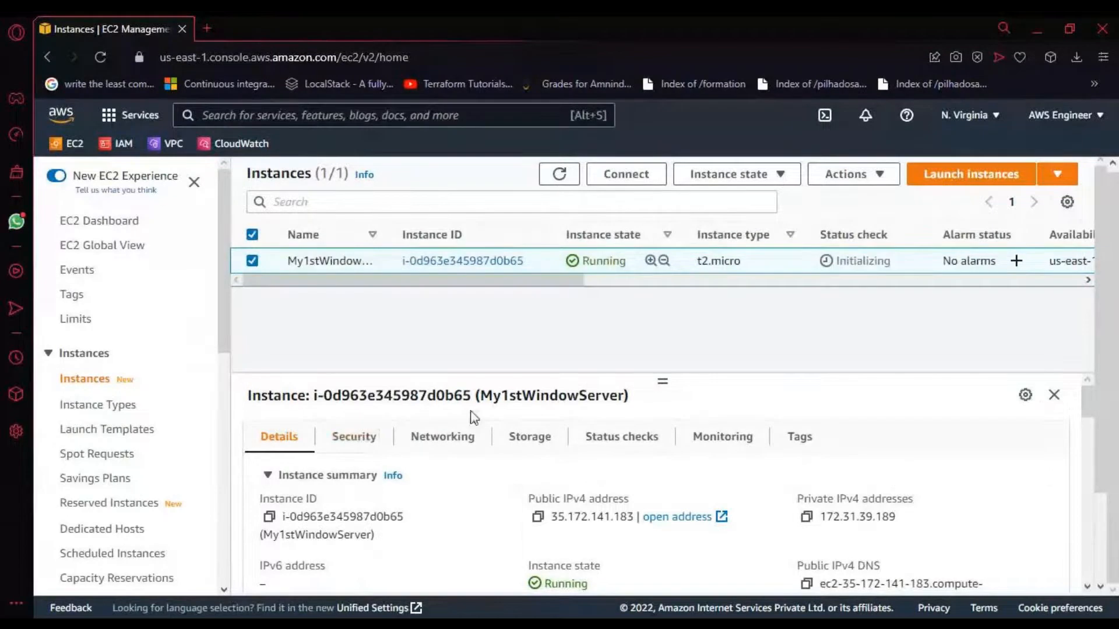
Enlarge the instance details pane slightly and review the instance summary, including its IP addresses, VPC ID and subnet ID.
{"action": "scroll", "coordinate": [474, 417], "scroll_direction": "down", "scroll_amount": 3}
{"action": "scroll", "coordinate": [1106, 440], "scroll_direction": "down", "scroll_amount": 3}
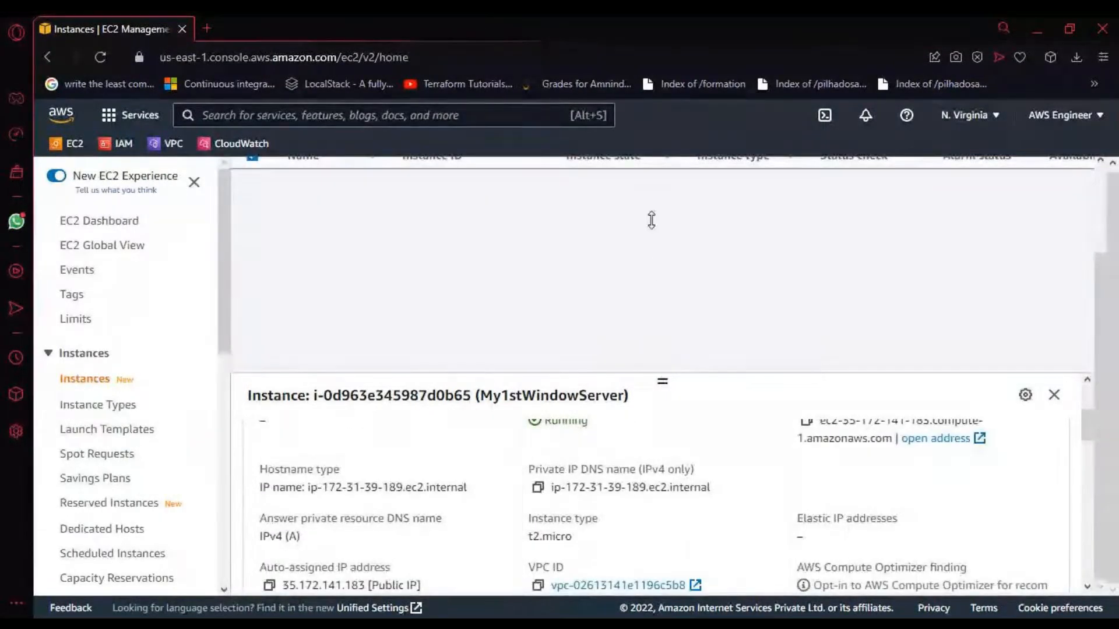
{"action": "left_click_drag", "start_coordinate": [659, 373], "coordinate": [657, 358]}
{"action": "scroll", "coordinate": [656, 477], "scroll_direction": "up", "scroll_amount": 3}
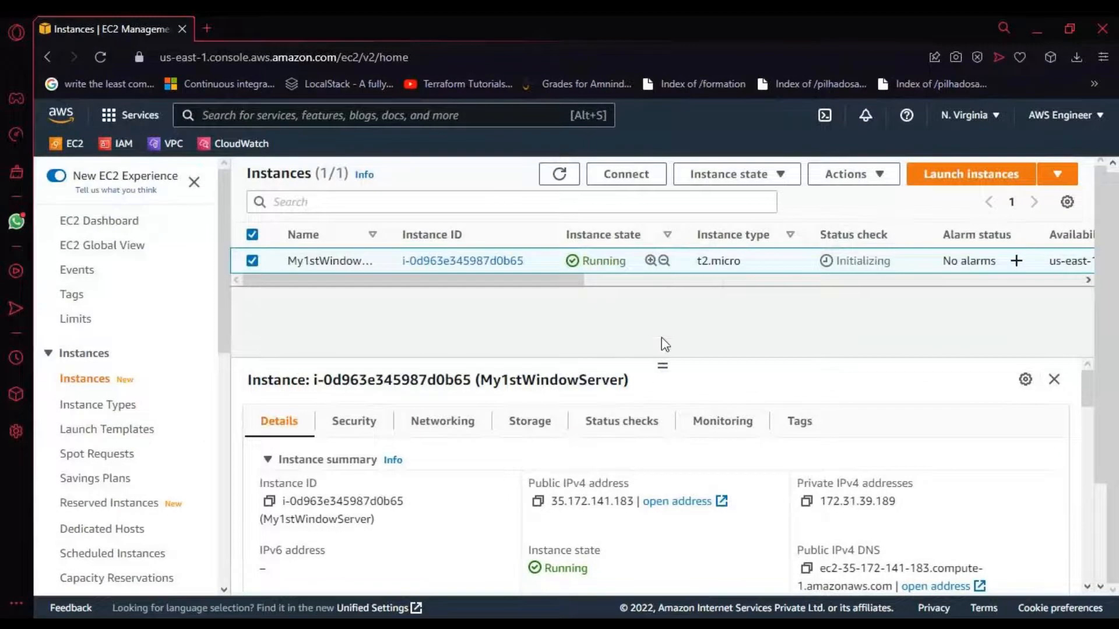
{"action": "mouse_move", "coordinate": [663, 371]}
{"action": "left_mouse_down"}
{"action": "mouse_move", "coordinate": [663, 413]}
{"action": "mouse_move", "coordinate": [663, 365]}
{"action": "left_mouse_up"}
{"action": "scroll", "coordinate": [541, 513], "scroll_direction": "down", "scroll_amount": 10}
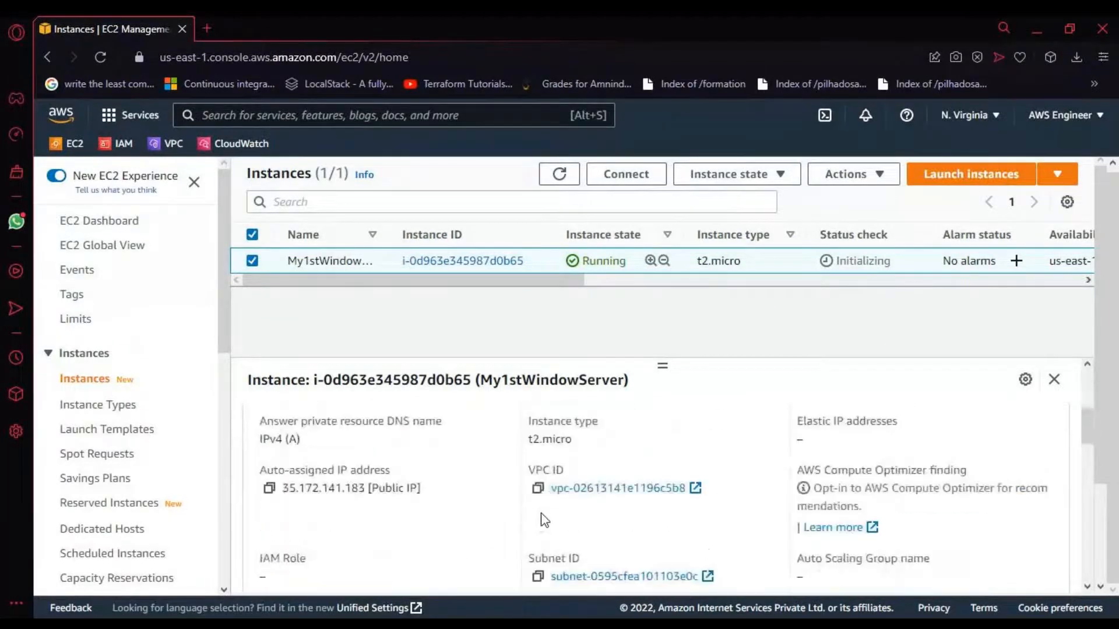
{"action": "scroll", "coordinate": [542, 519], "scroll_direction": "up", "scroll_amount": 12}
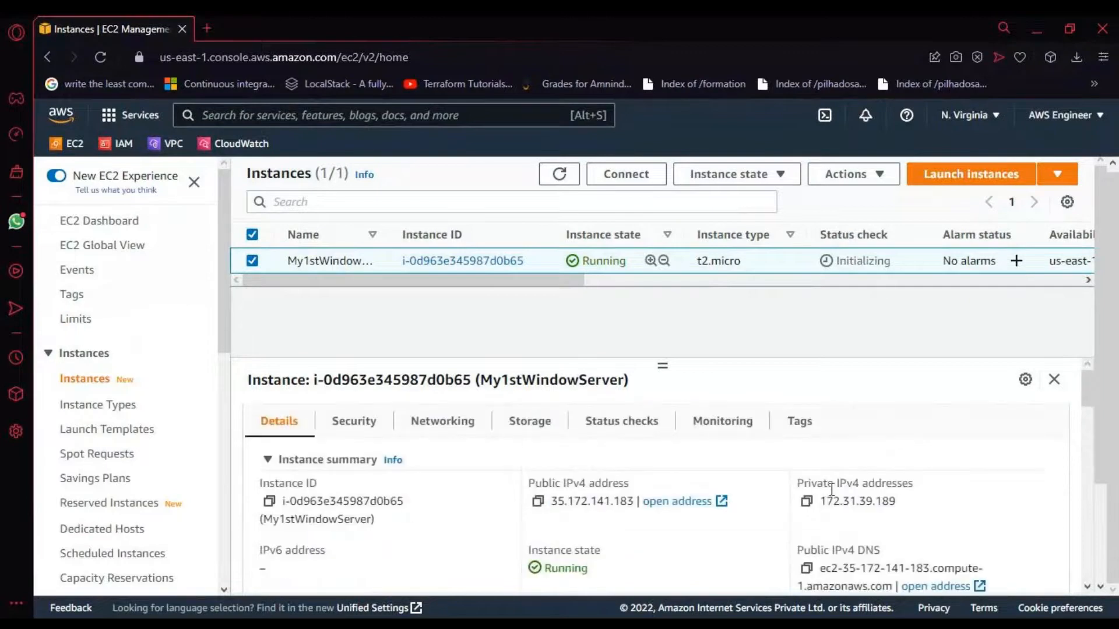
Review the instance's security details, including the IAM role, security group and inbound rules.
{"action": "left_click", "coordinate": [388, 435]}
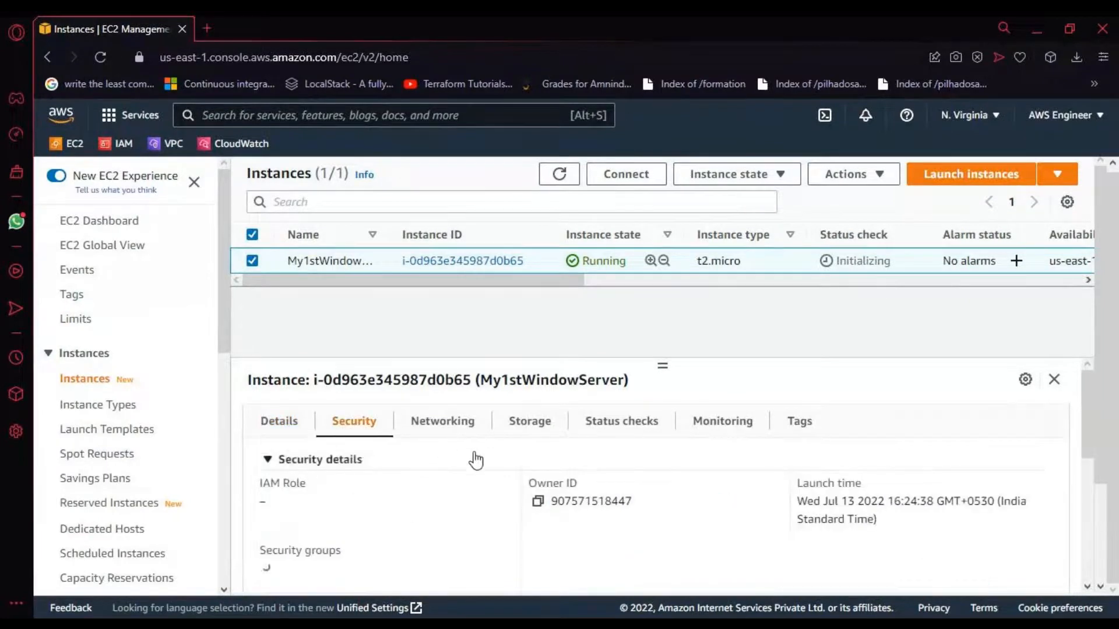
{"action": "scroll", "coordinate": [563, 476], "scroll_direction": "down", "scroll_amount": 5}
{"action": "scroll", "coordinate": [566, 490], "scroll_direction": "up", "scroll_amount": 5}
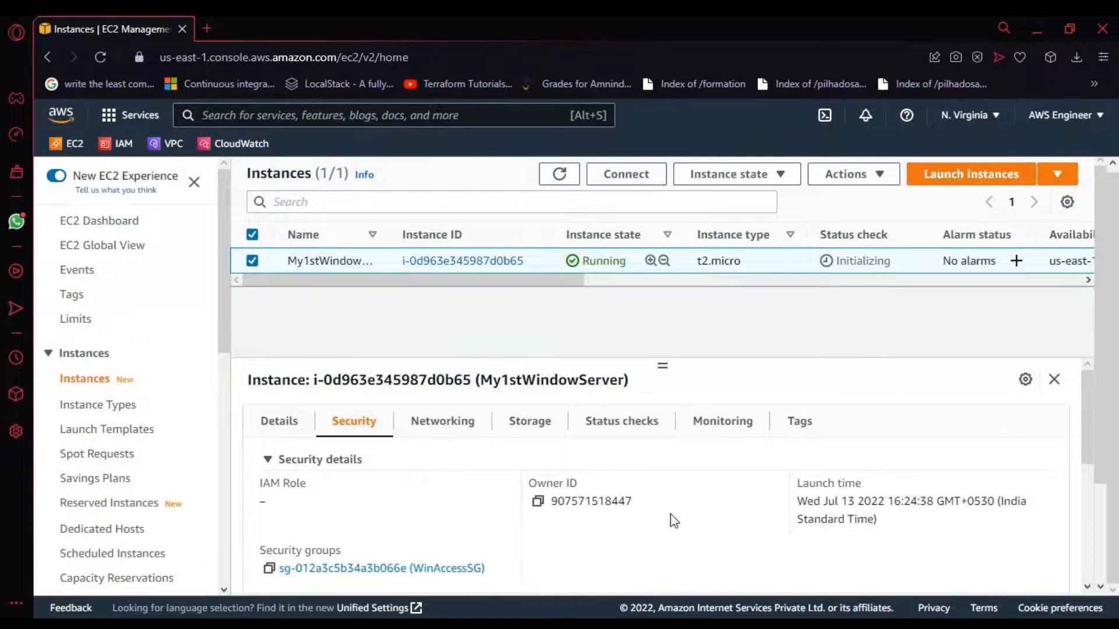
{"action": "triple_click", "coordinate": [267, 484]}
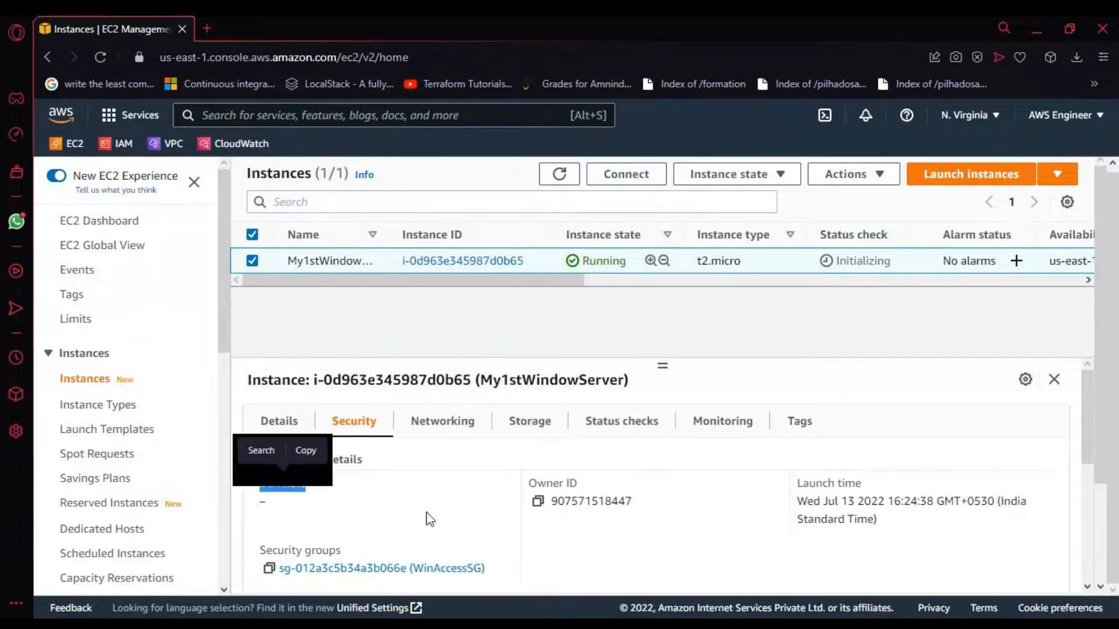
{"action": "scroll", "coordinate": [578, 505], "scroll_direction": "down", "scroll_amount": 3}
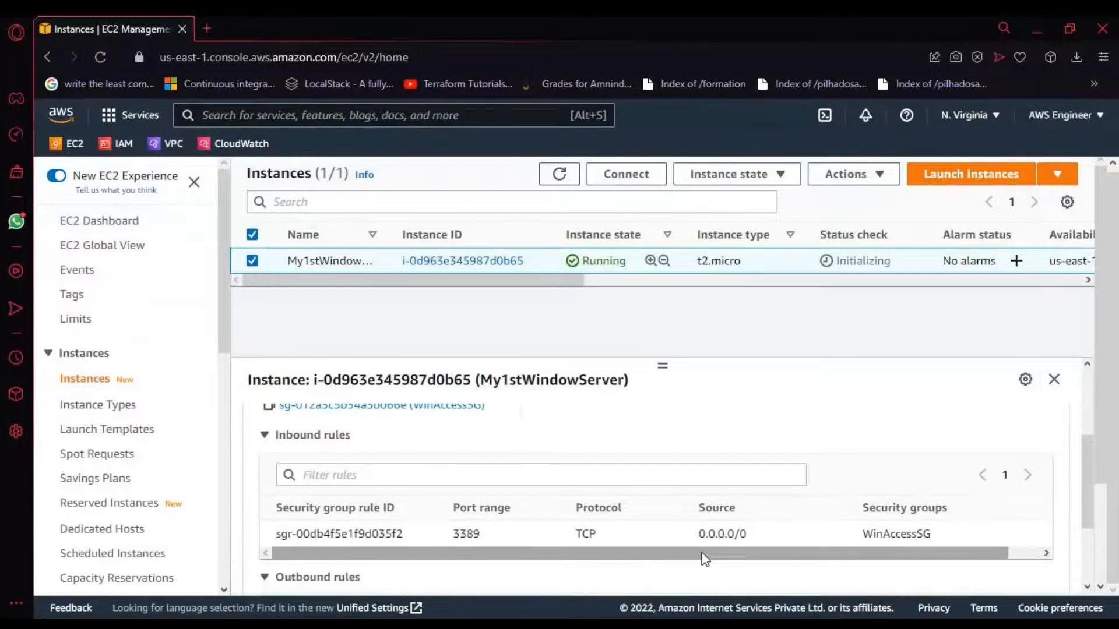
{"action": "scroll", "coordinate": [665, 523], "scroll_direction": "up", "scroll_amount": 3}
Open the instance's networking details and check its private IPv4 address, public IPv4 address, DNS names and VPC ID.
{"action": "left_click", "coordinate": [459, 434]}
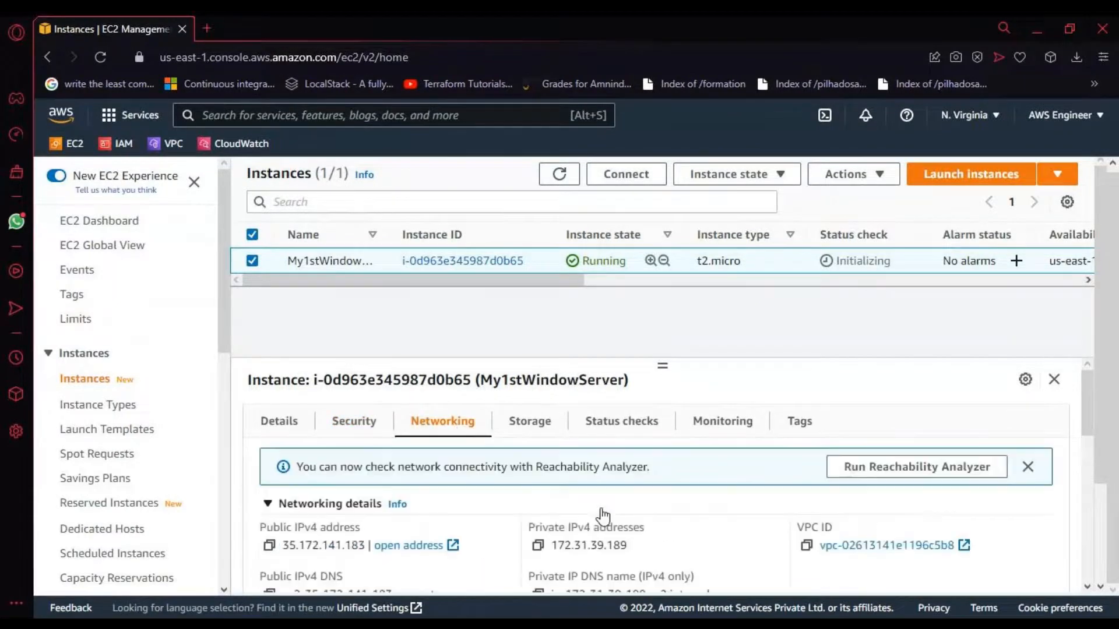
{"action": "scroll", "coordinate": [603, 516], "scroll_direction": "down", "scroll_amount": 2}
{"action": "scroll", "coordinate": [600, 517], "scroll_direction": "up", "scroll_amount": 2}
{"action": "scroll", "coordinate": [596, 519], "scroll_direction": "down", "scroll_amount": 3}
{"action": "scroll", "coordinate": [596, 518], "scroll_direction": "up", "scroll_amount": 2}
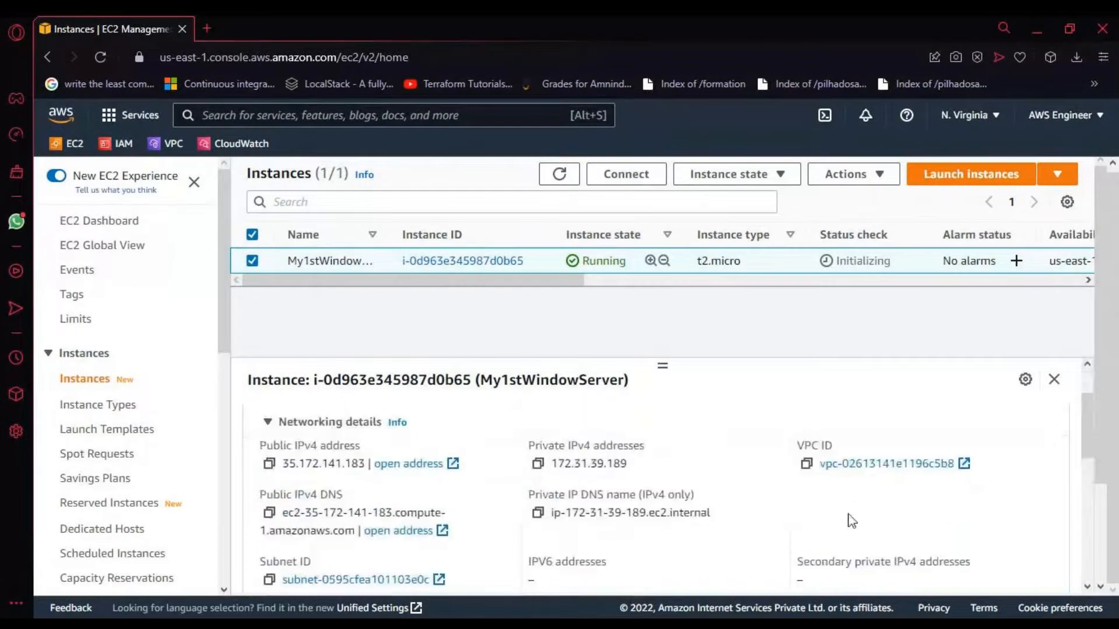
{"action": "double_click", "coordinate": [596, 513]}
{"action": "triple_click", "coordinate": [600, 515]}
{"action": "triple_click", "coordinate": [592, 464]}
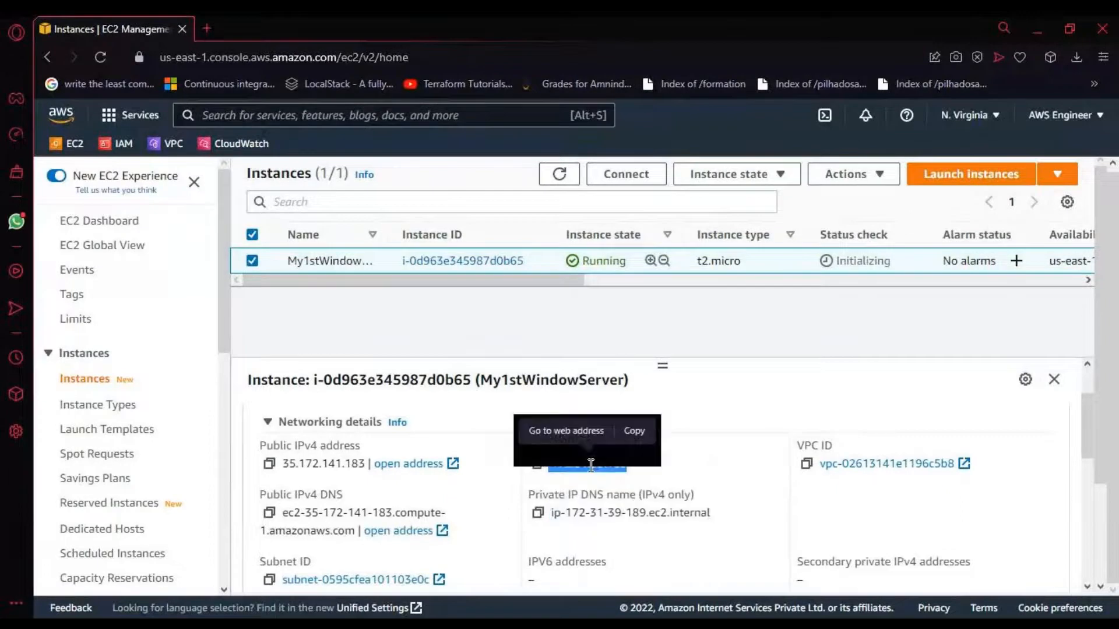
{"action": "scroll", "coordinate": [595, 483], "scroll_direction": "up", "scroll_amount": 2}
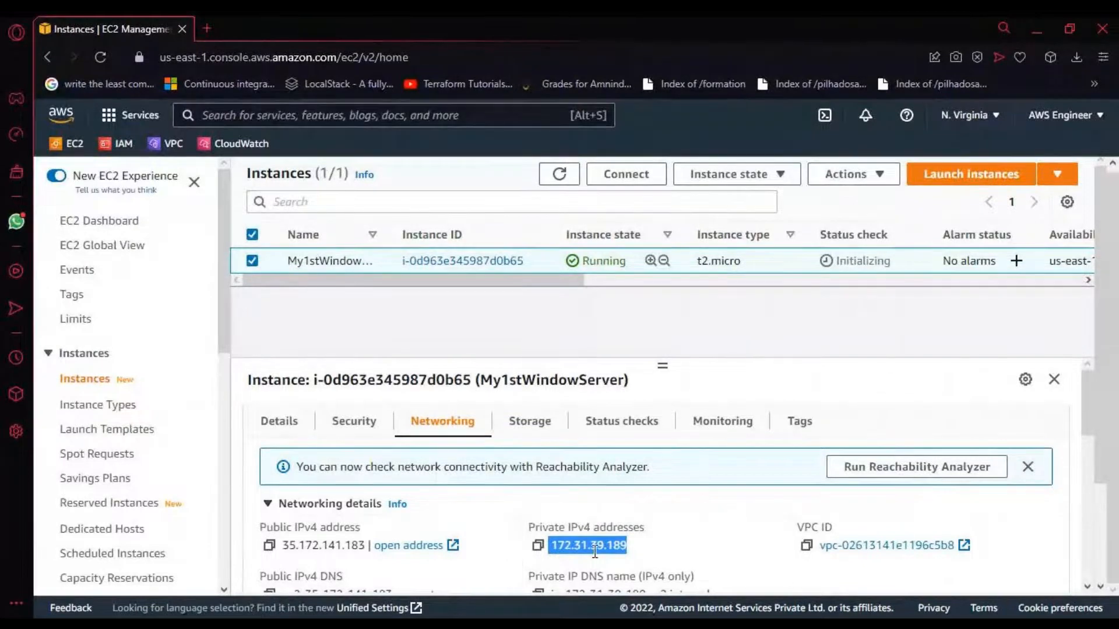
{"action": "scroll", "coordinate": [665, 543], "scroll_direction": "down", "scroll_amount": 1}
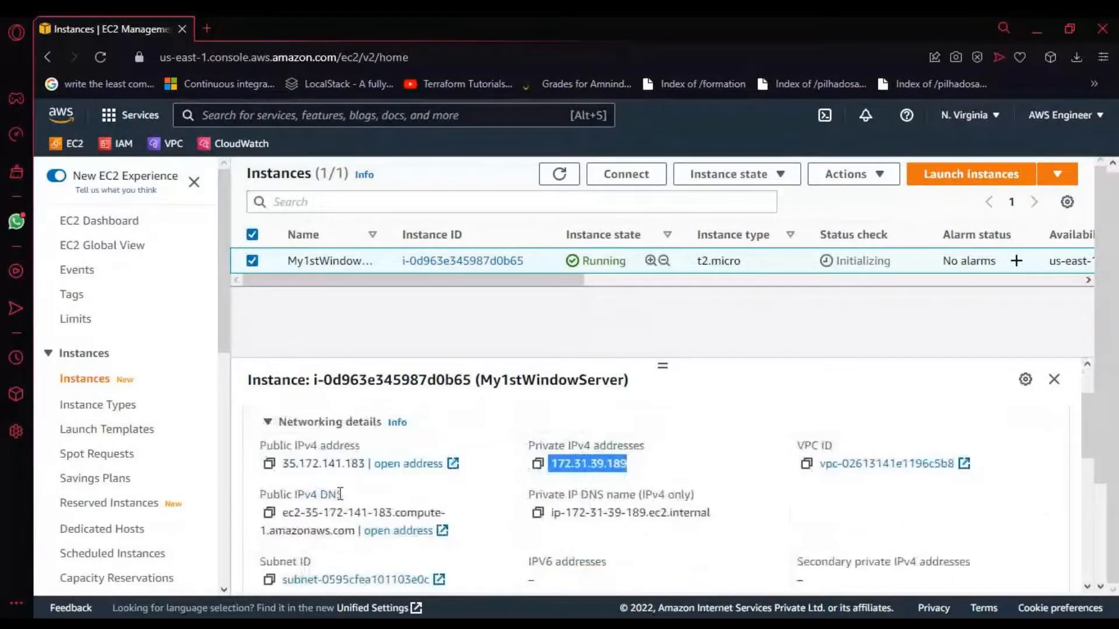
{"action": "double_click", "coordinate": [308, 463]}
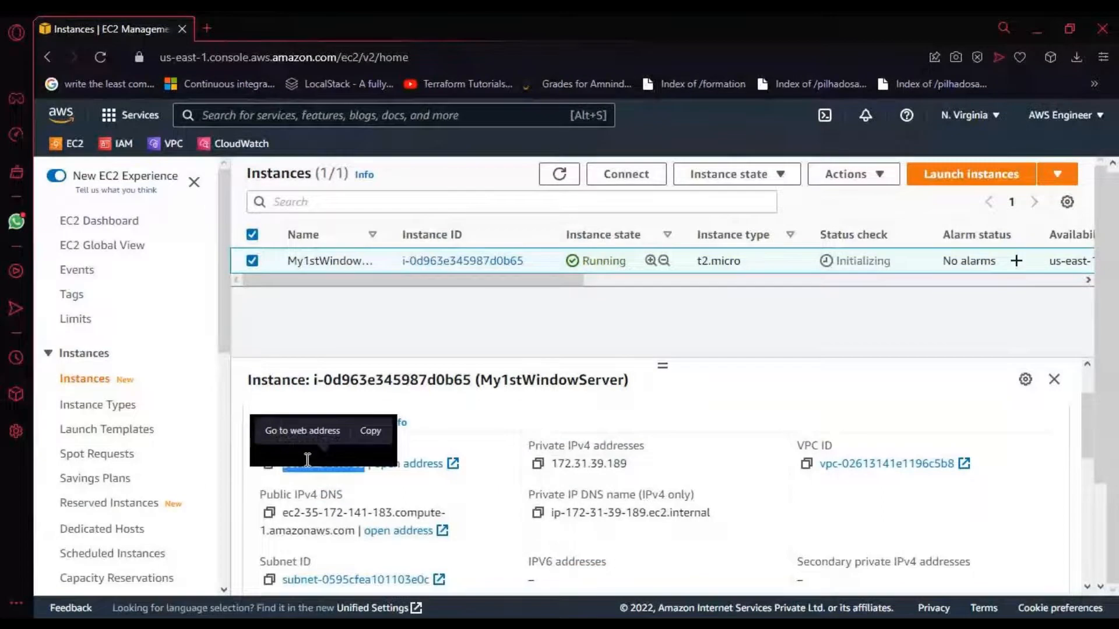
Check the instance's availability zone, network interfaces and associated Elastic IP addresses in the networking details.
{"action": "scroll", "coordinate": [667, 481], "scroll_direction": "down", "scroll_amount": 2}
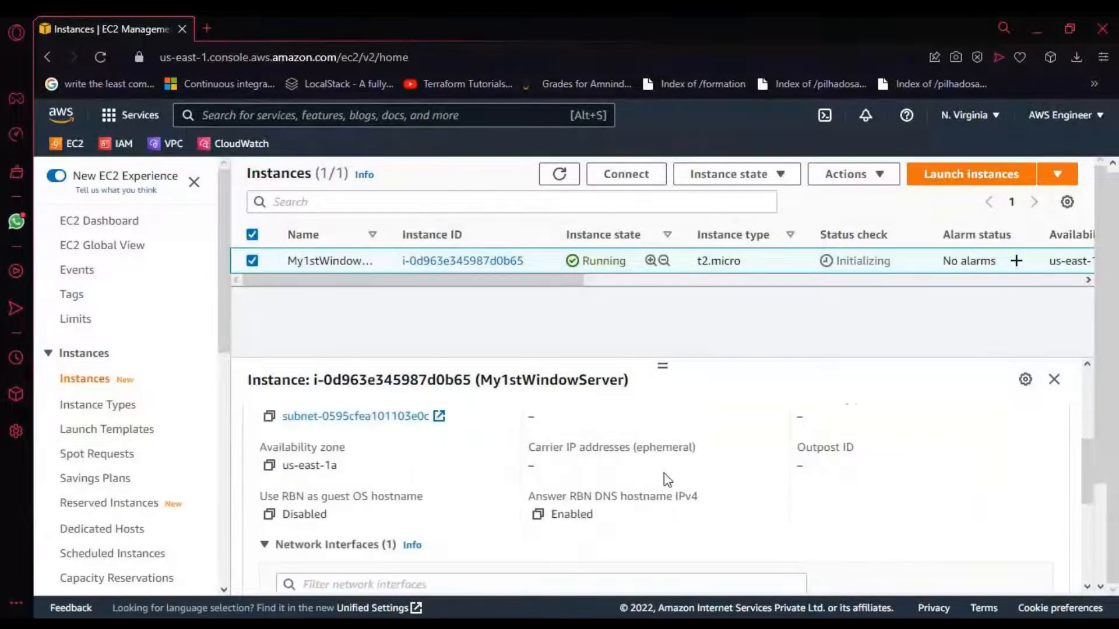
{"action": "scroll", "coordinate": [668, 480], "scroll_direction": "down", "scroll_amount": 1}
{"action": "scroll", "coordinate": [463, 488], "scroll_direction": "up", "scroll_amount": 1}
{"action": "triple_click", "coordinate": [321, 462]}
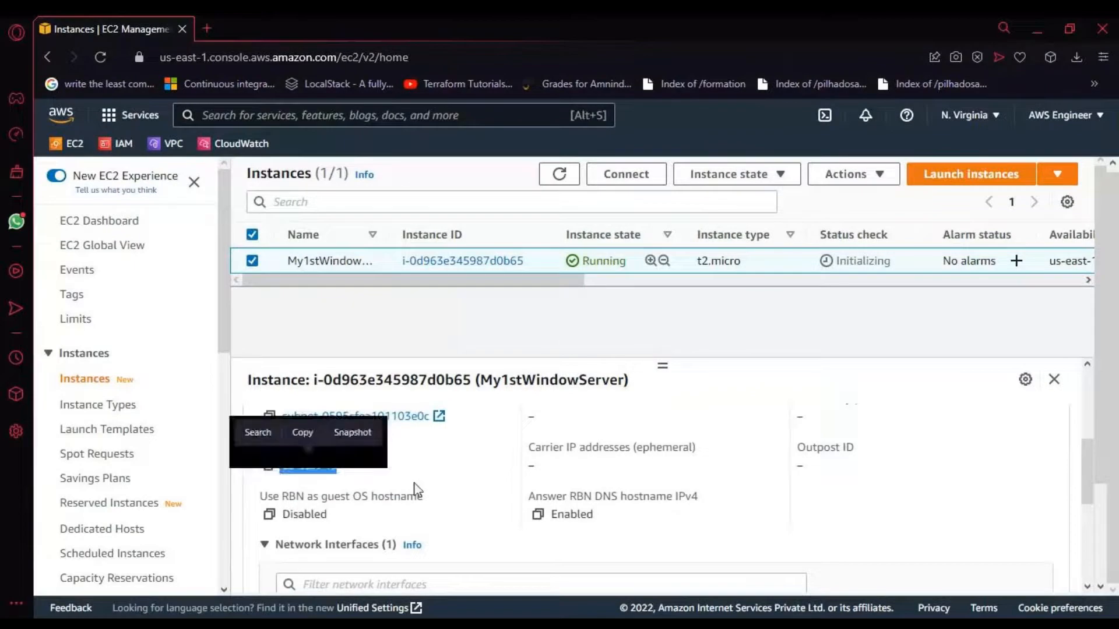
{"action": "scroll", "coordinate": [475, 475], "scroll_direction": "down", "scroll_amount": 2}
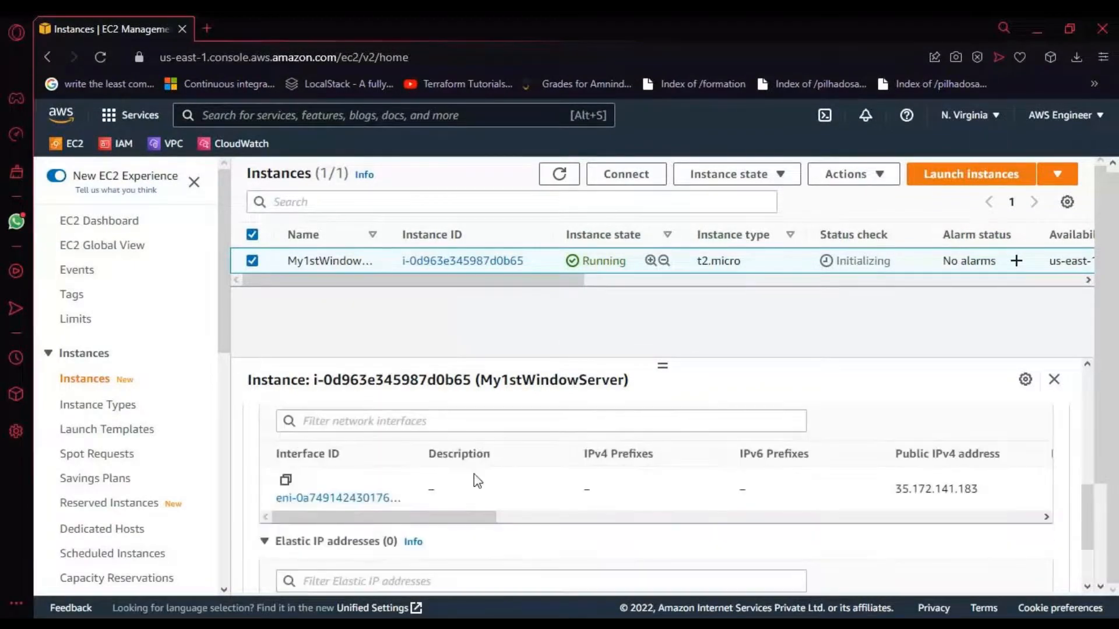
{"action": "scroll", "coordinate": [474, 474], "scroll_direction": "down", "scroll_amount": 1}
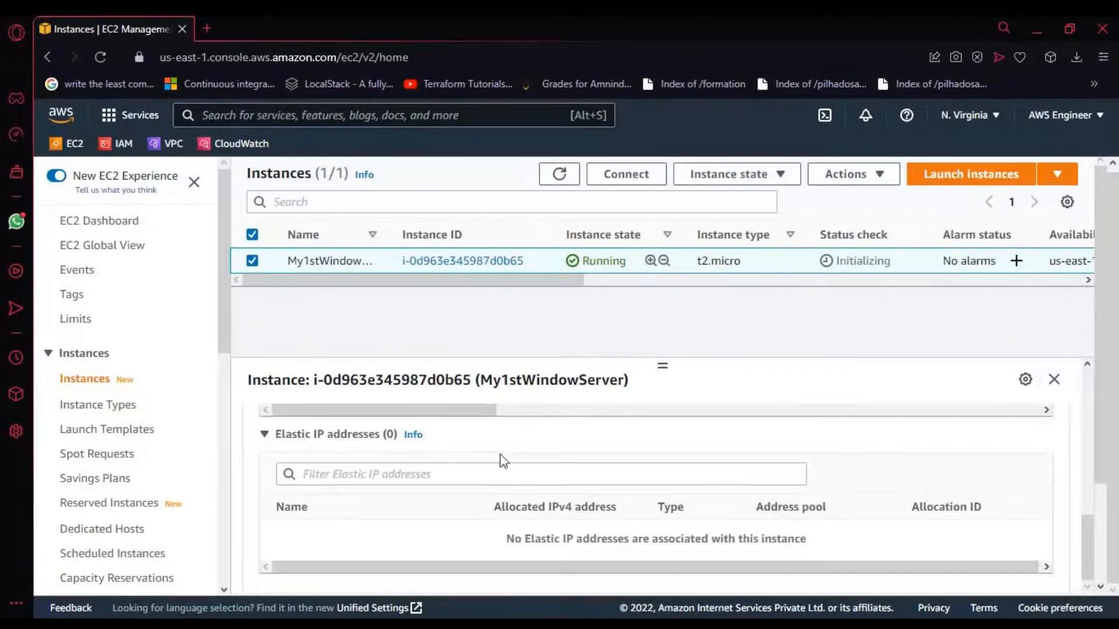
Review the instance's storage details, including the root device, block devices and recent root volume replacement tasks.
{"action": "scroll", "coordinate": [501, 467], "scroll_direction": "up", "scroll_amount": 4}
{"action": "scroll", "coordinate": [627, 475], "scroll_direction": "down", "scroll_amount": 6}
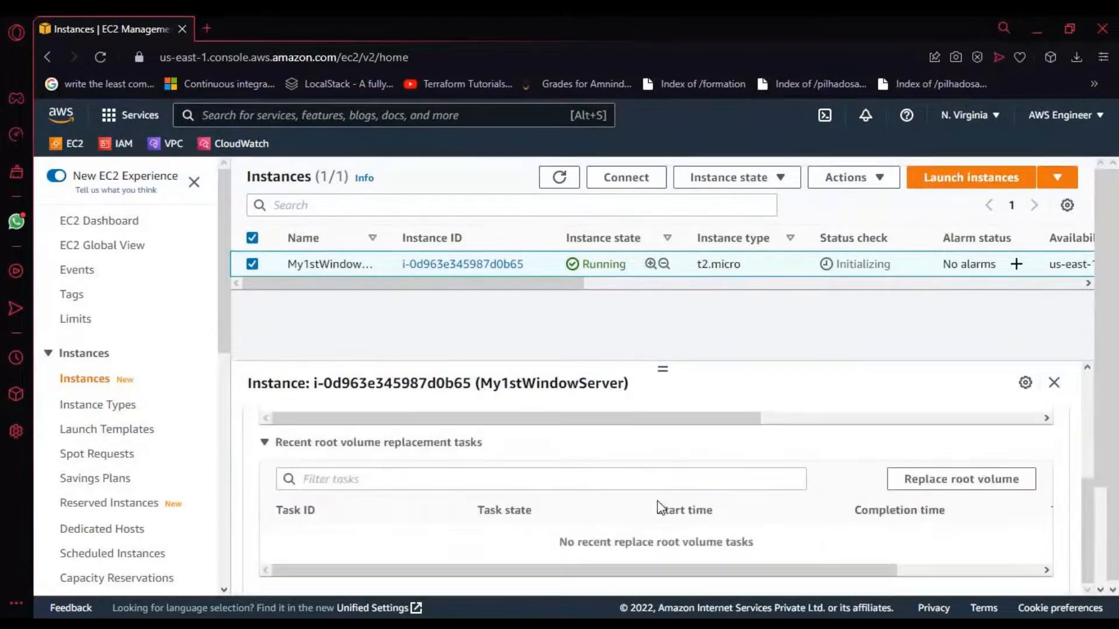
{"action": "scroll", "coordinate": [659, 506], "scroll_direction": "up", "scroll_amount": 5}
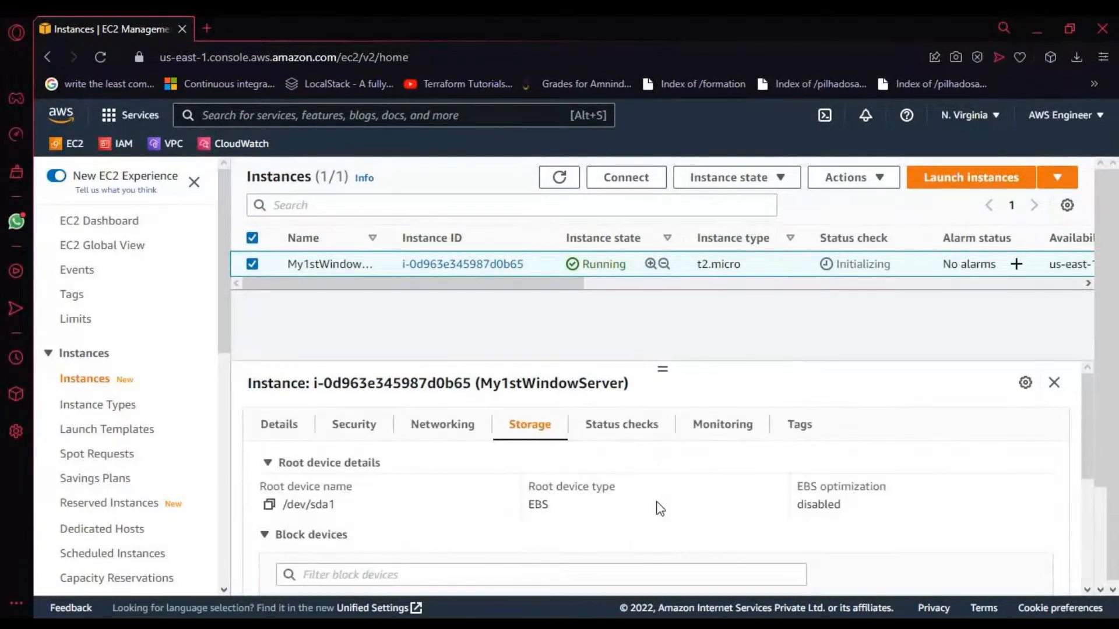
View the instance's status checks, then look at the instance status report form and close it without submitting.
{"action": "left_click", "coordinate": [640, 425]}
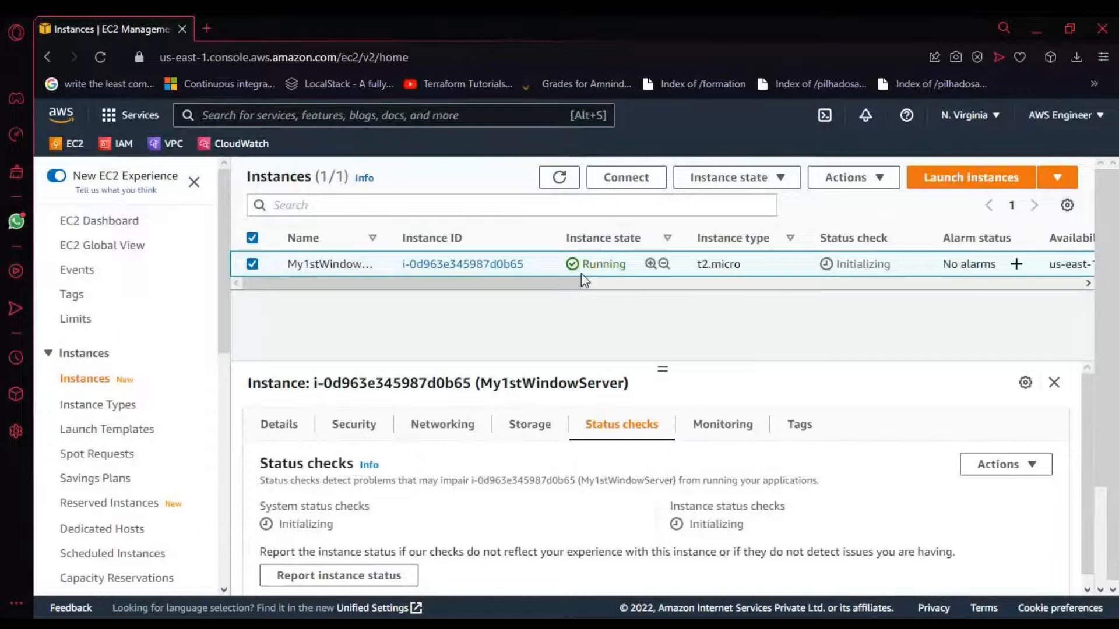
{"action": "scroll", "coordinate": [460, 528], "scroll_direction": "down", "scroll_amount": 1}
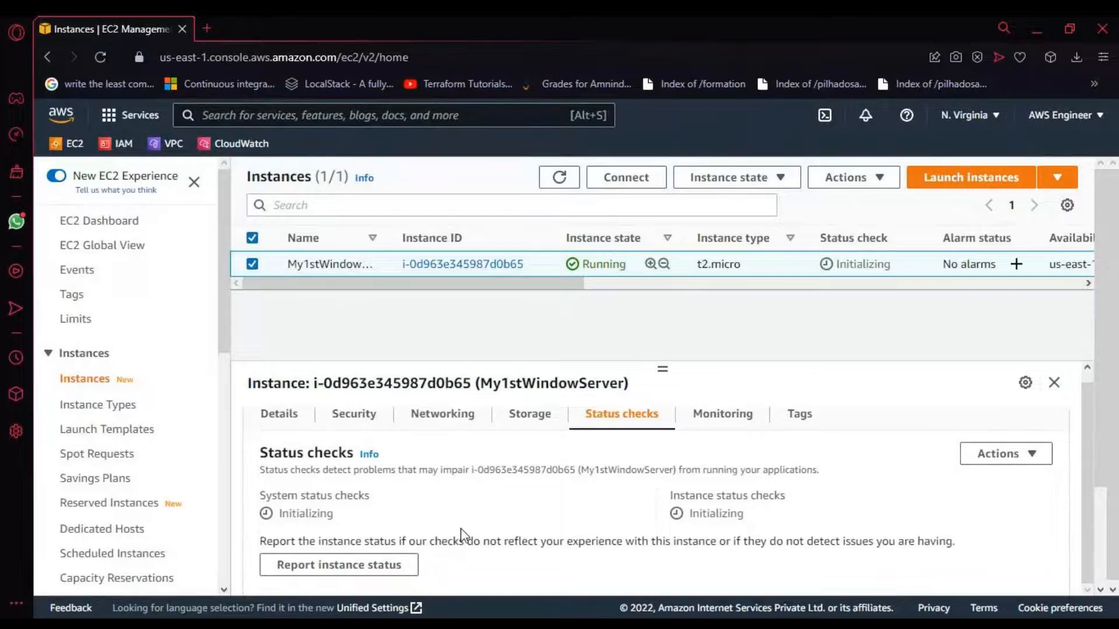
{"action": "left_click", "coordinate": [375, 566]}
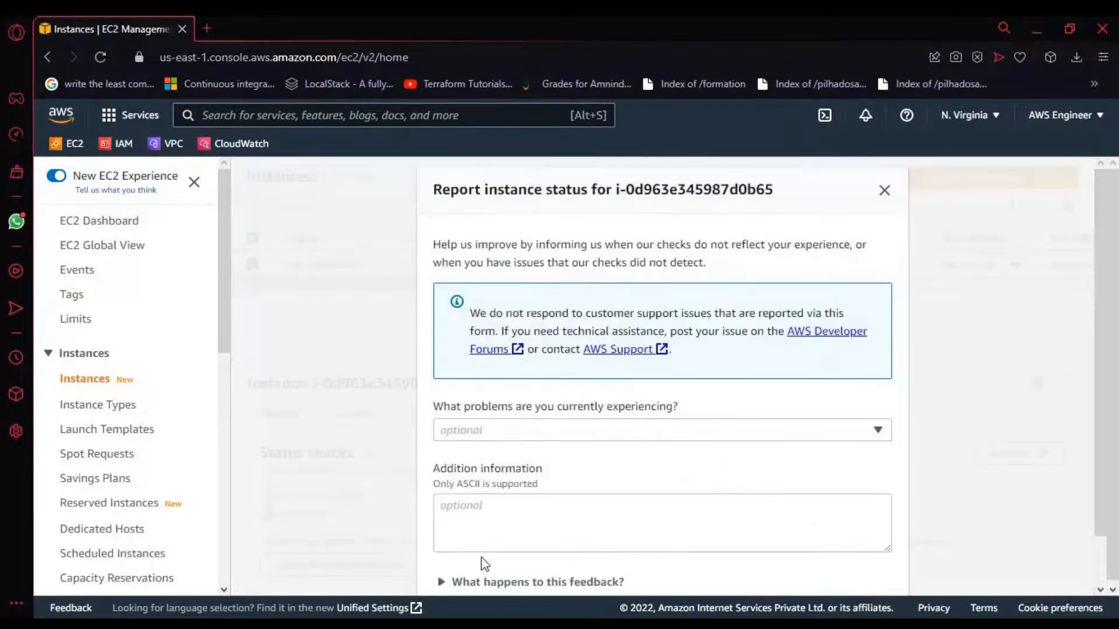
{"action": "left_click", "coordinate": [884, 191]}
{"action": "scroll", "coordinate": [548, 475], "scroll_direction": "up", "scroll_amount": 1}
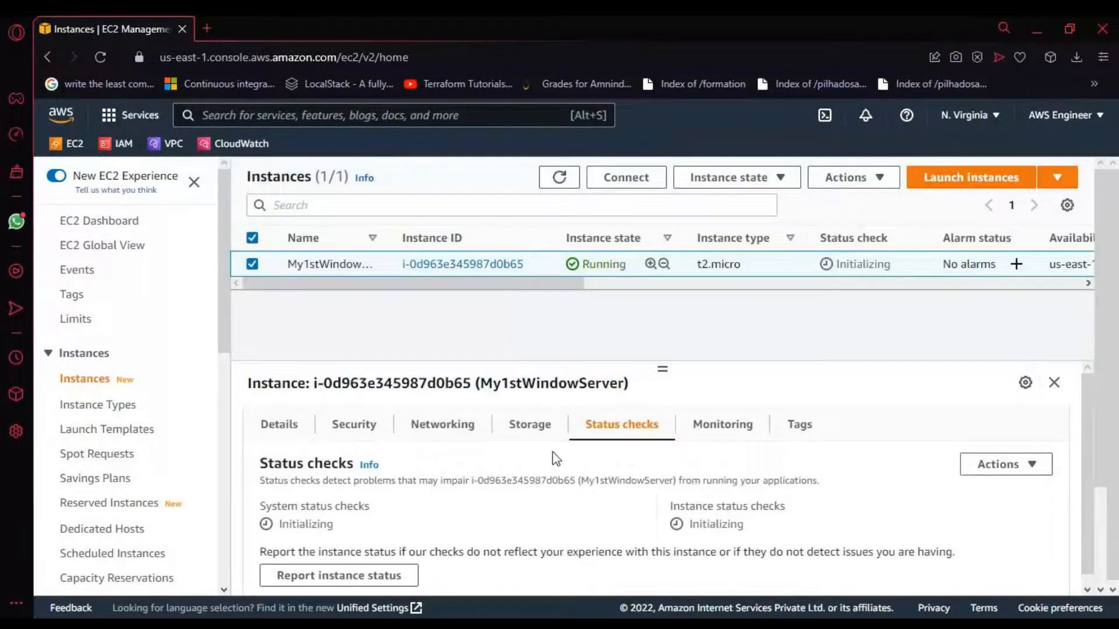
Compare the status check value in the instances list with the system and instance status checks in the details.
{"action": "double_click", "coordinate": [850, 268]}
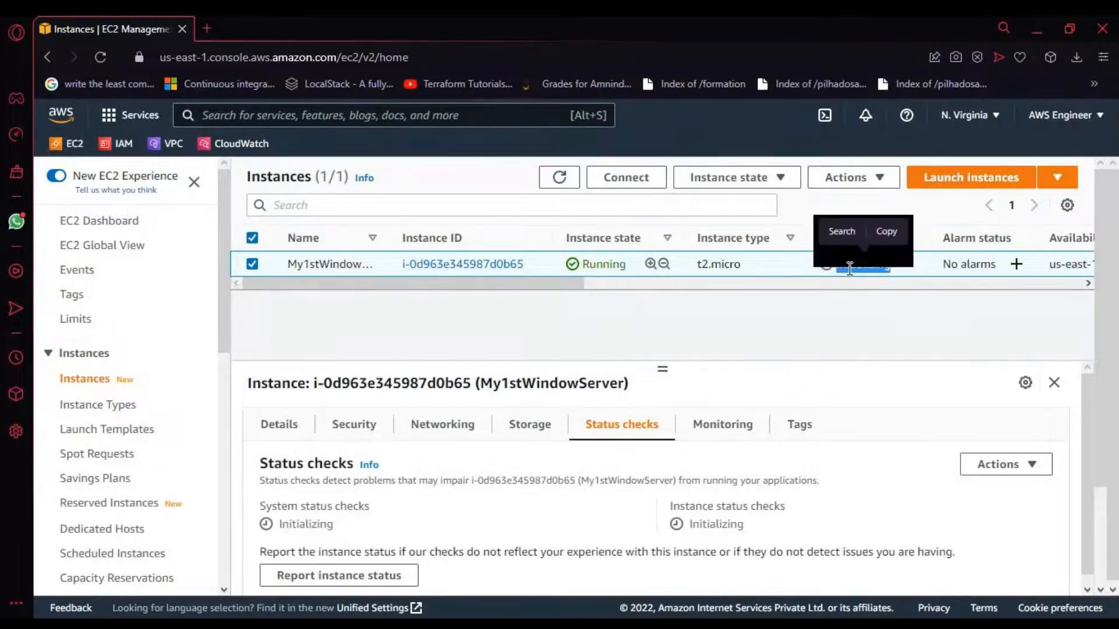
{"action": "left_click", "coordinate": [850, 296]}
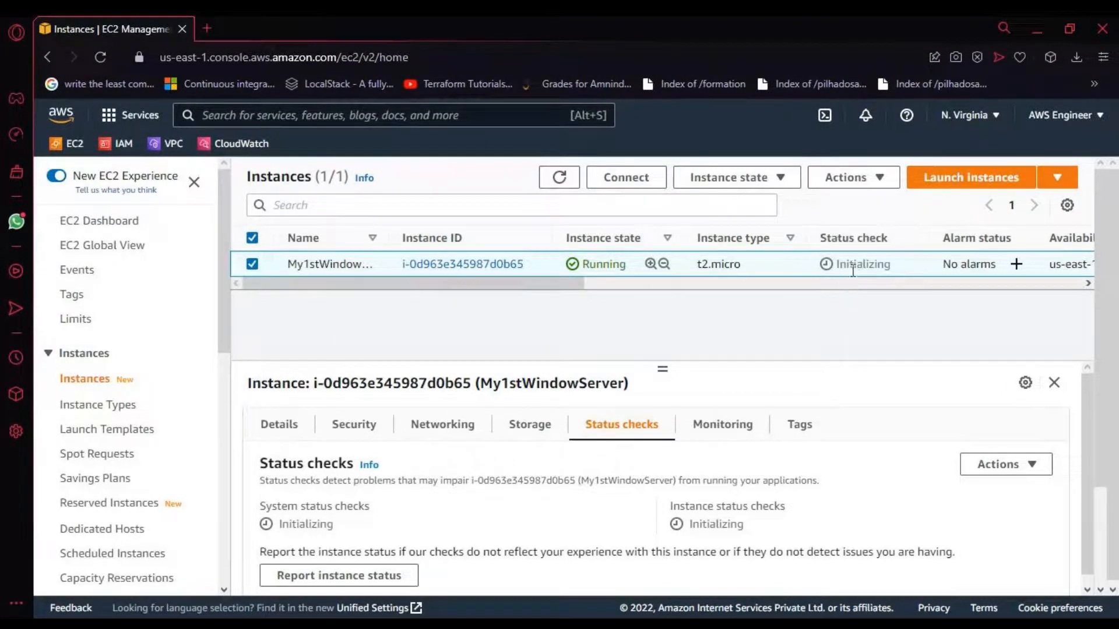
{"action": "double_click", "coordinate": [853, 269]}
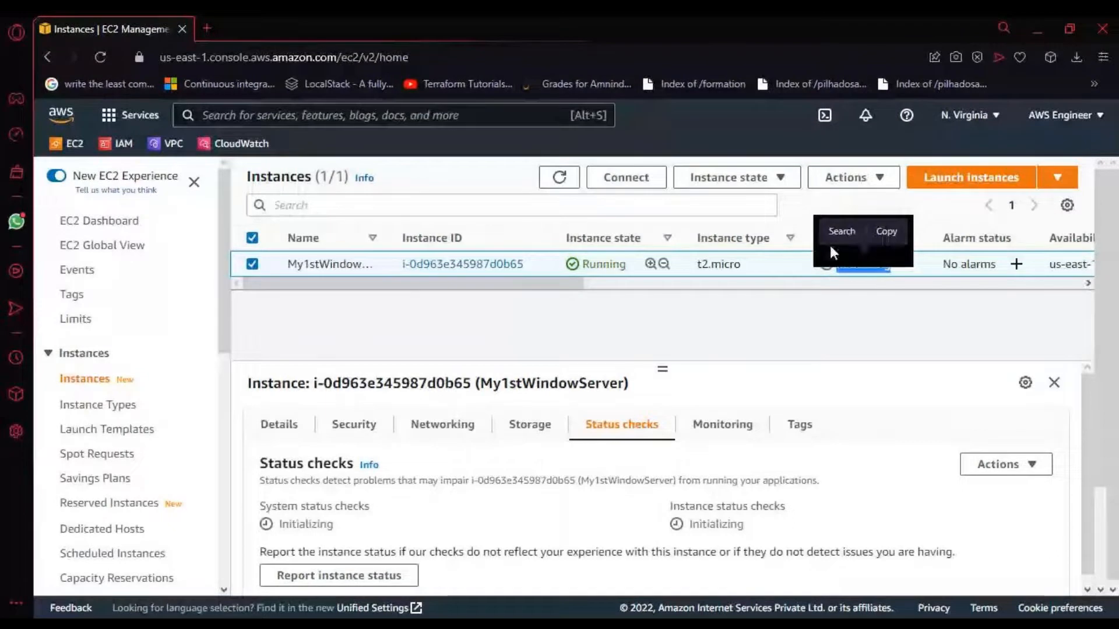
{"action": "scroll", "coordinate": [789, 491], "scroll_direction": "down", "scroll_amount": 1}
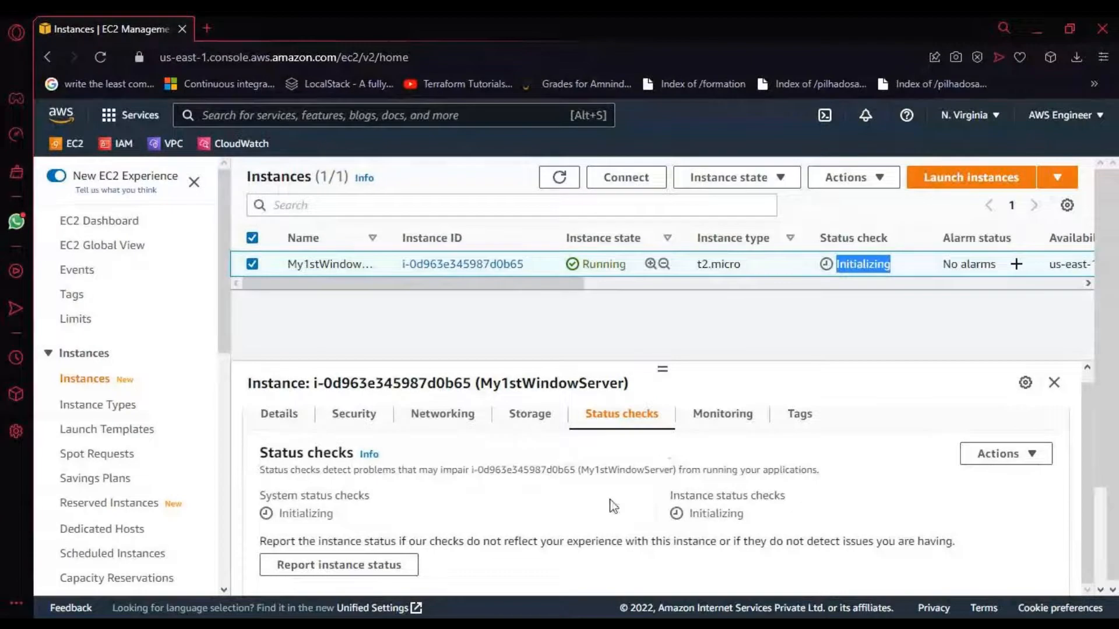
{"action": "left_click_drag", "start_coordinate": [267, 497], "coordinate": [374, 500]}
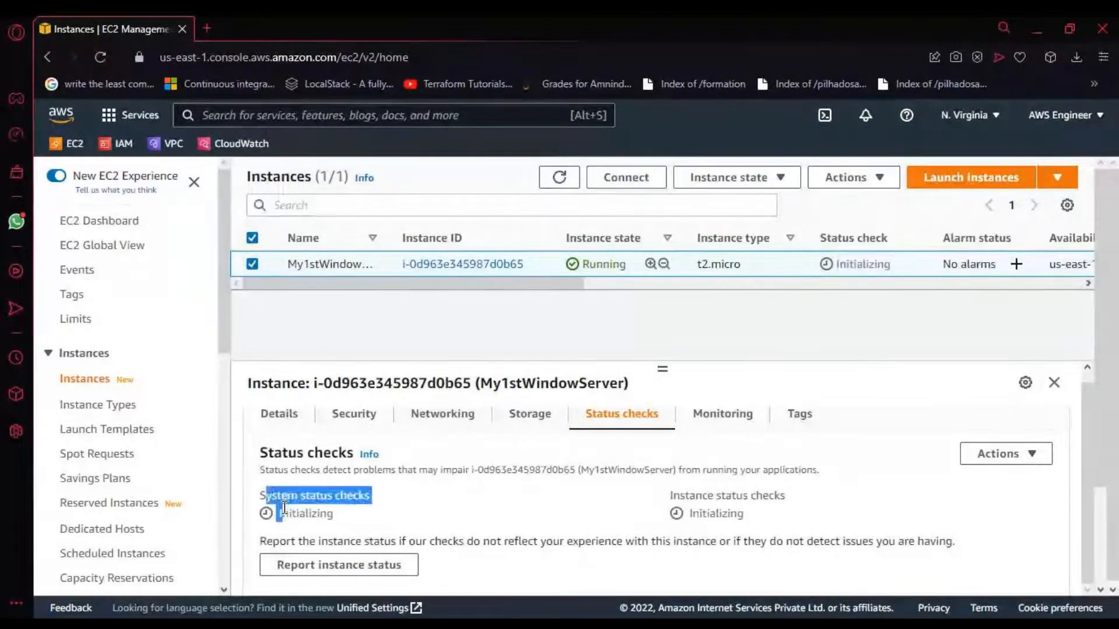
{"action": "triple_click", "coordinate": [718, 495]}
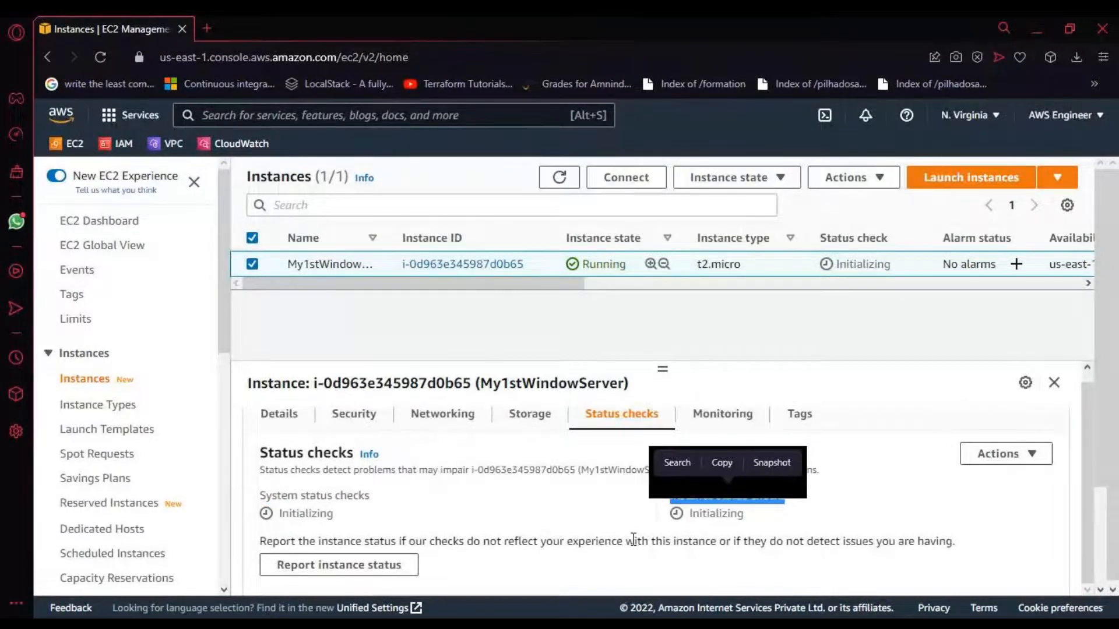
{"action": "left_click", "coordinate": [578, 531]}
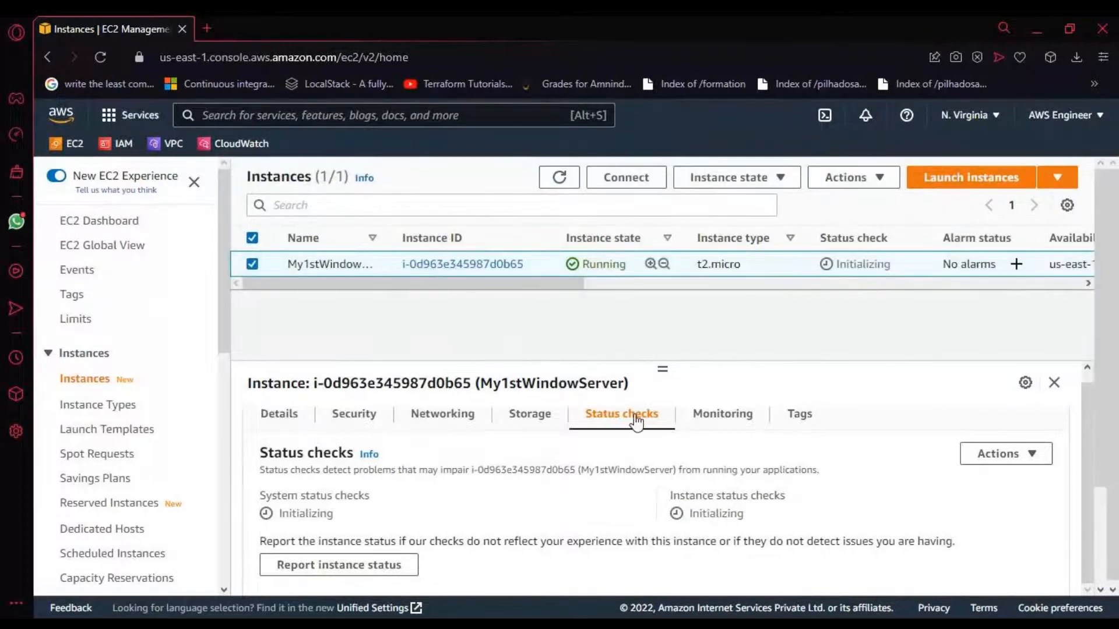
Open the instance's monitoring graphs and examine CPU utilization, failed status checks, network traffic and disk activity.
{"action": "left_click", "coordinate": [750, 425]}
{"action": "scroll", "coordinate": [697, 468], "scroll_direction": "down", "scroll_amount": 2}
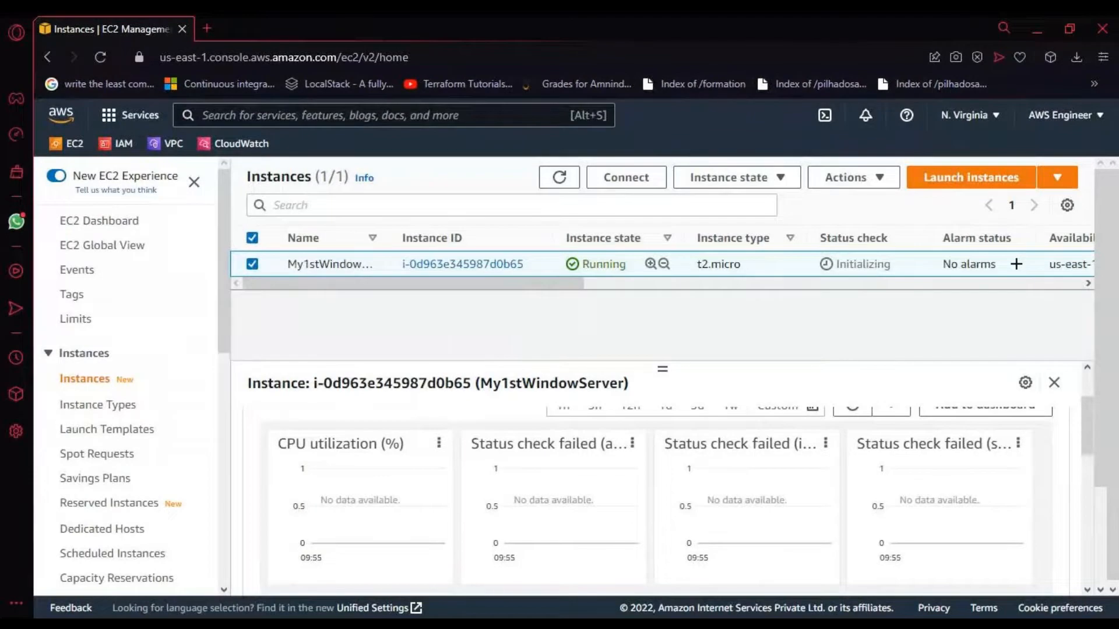
{"action": "scroll", "coordinate": [775, 392], "scroll_direction": "down", "scroll_amount": 5}
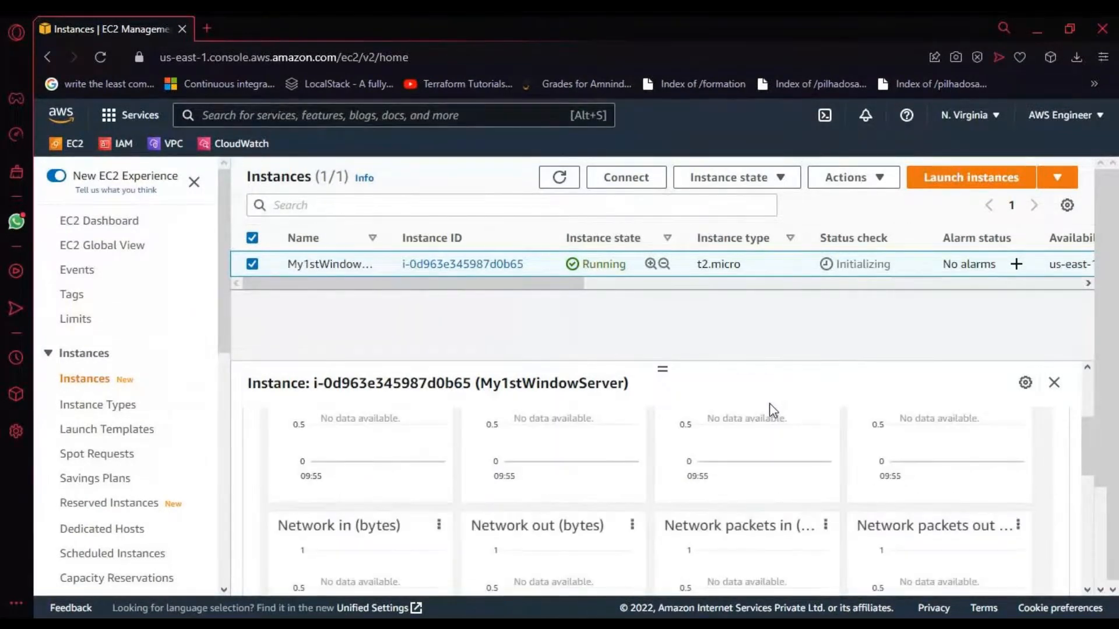
{"action": "scroll", "coordinate": [764, 423], "scroll_direction": "up", "scroll_amount": 1}
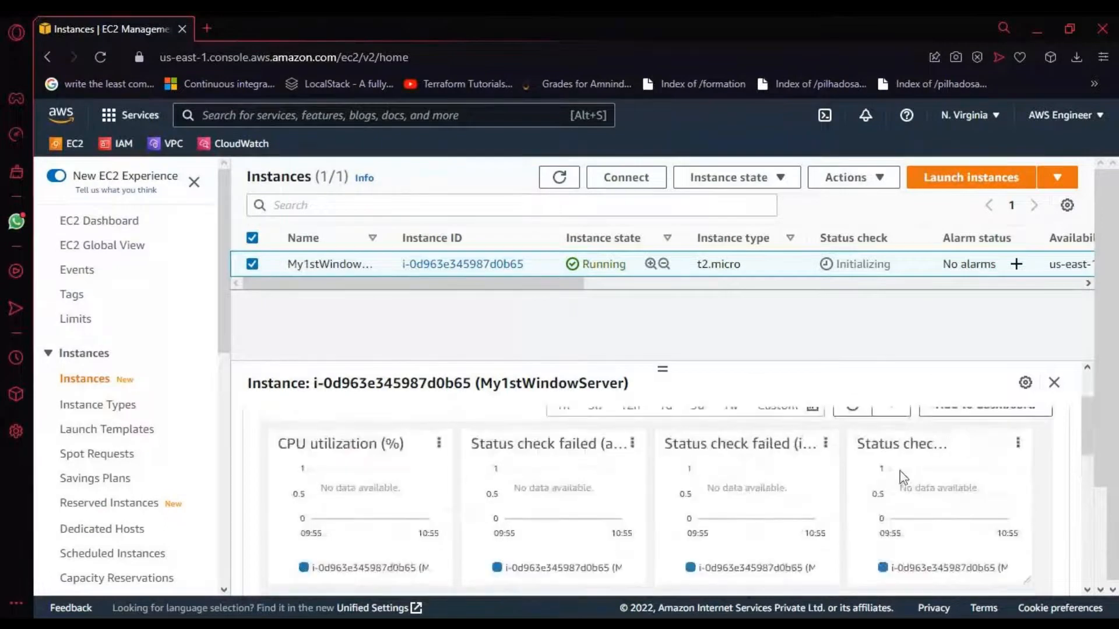
{"action": "scroll", "coordinate": [901, 471], "scroll_direction": "down", "scroll_amount": 1}
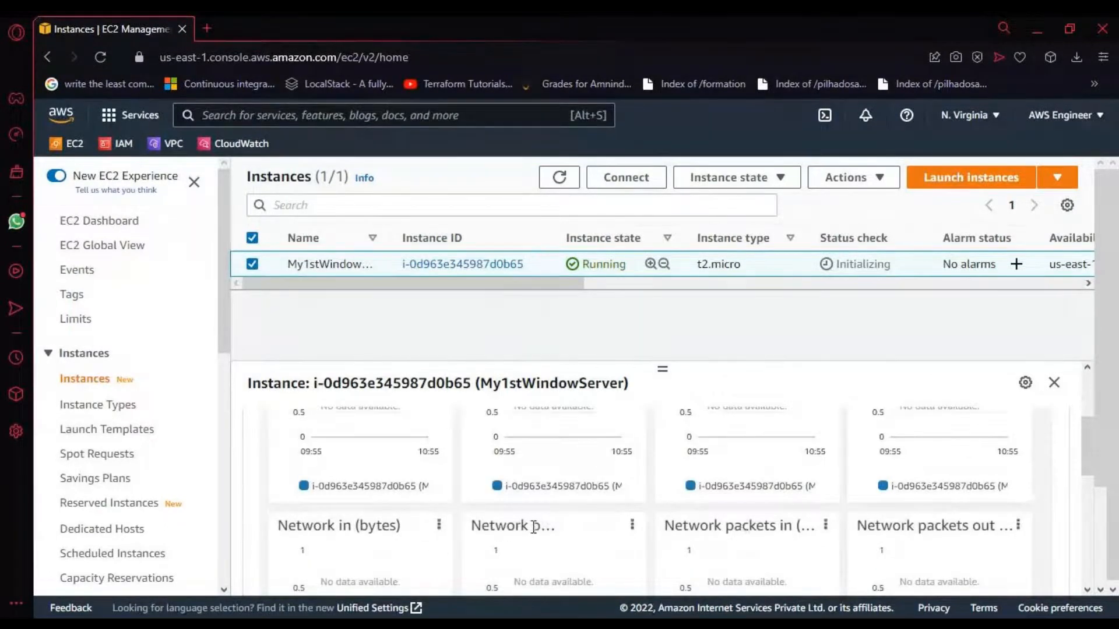
{"action": "scroll", "coordinate": [348, 490], "scroll_direction": "down", "scroll_amount": 3}
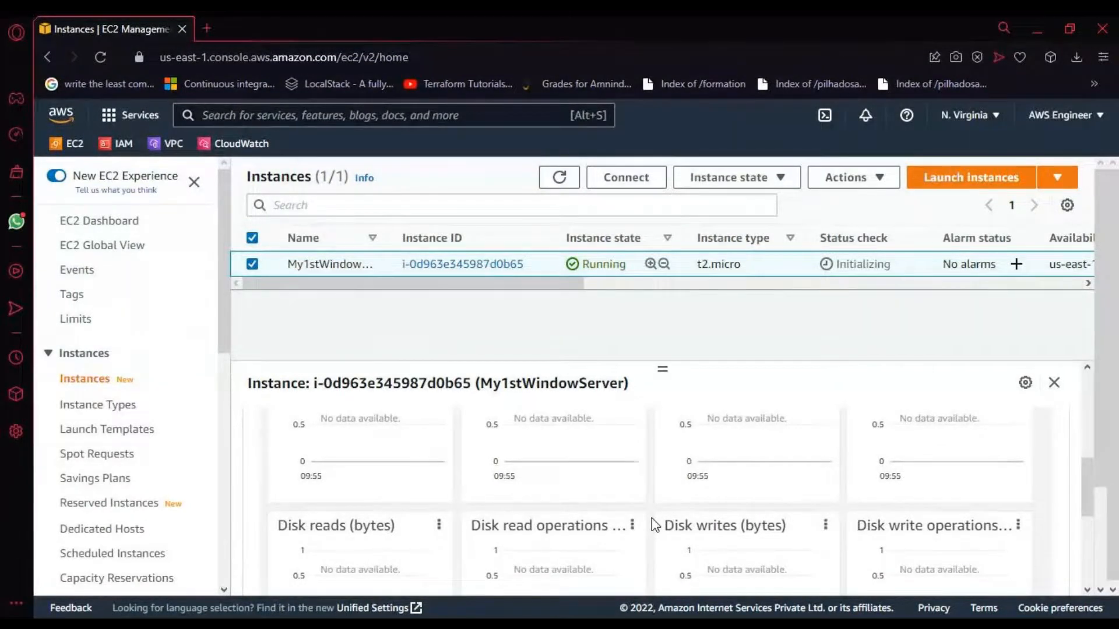
{"action": "scroll", "coordinate": [652, 519], "scroll_direction": "up", "scroll_amount": 3}
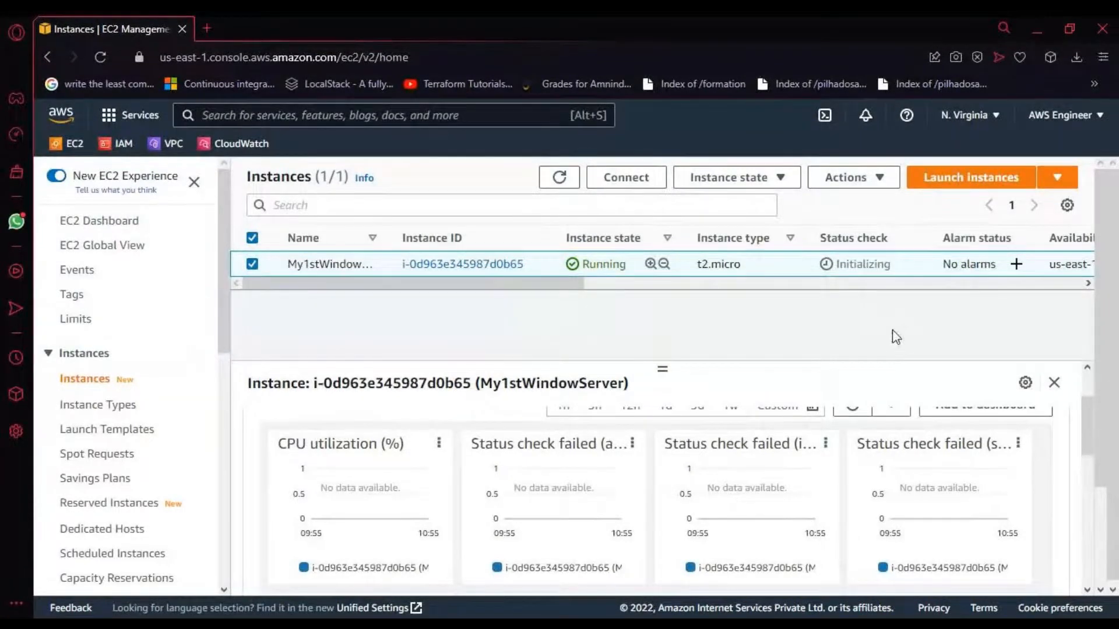
Return to the instance's networking details and look over the public DNS, subnet ID and availability zone.
{"action": "scroll", "coordinate": [559, 471], "scroll_direction": "up", "scroll_amount": 2}
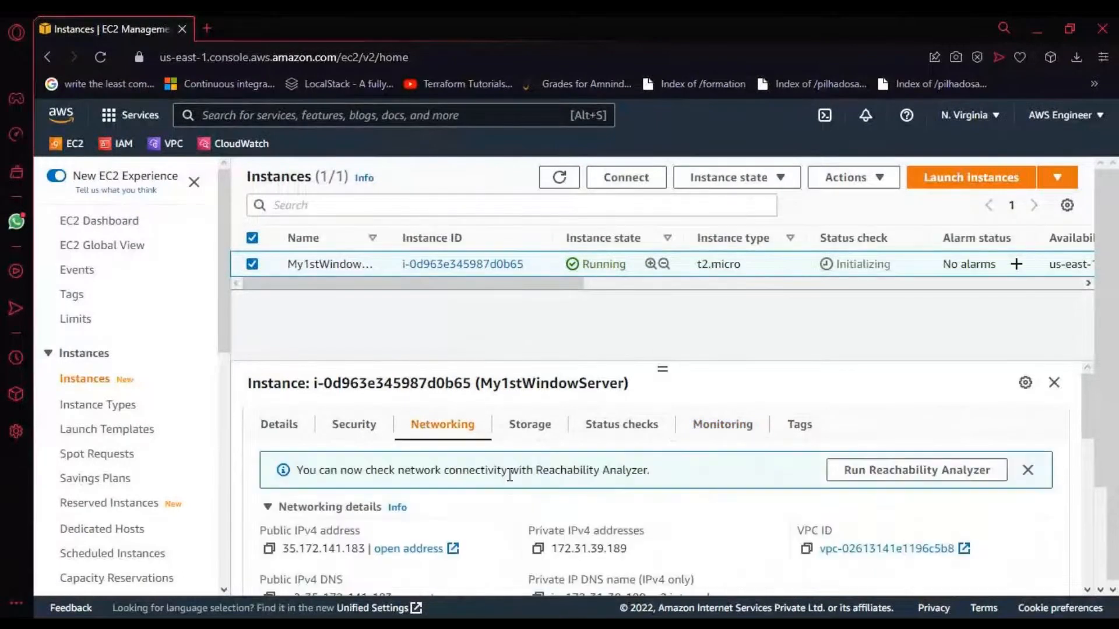
{"action": "scroll", "coordinate": [510, 482], "scroll_direction": "down", "scroll_amount": 3}
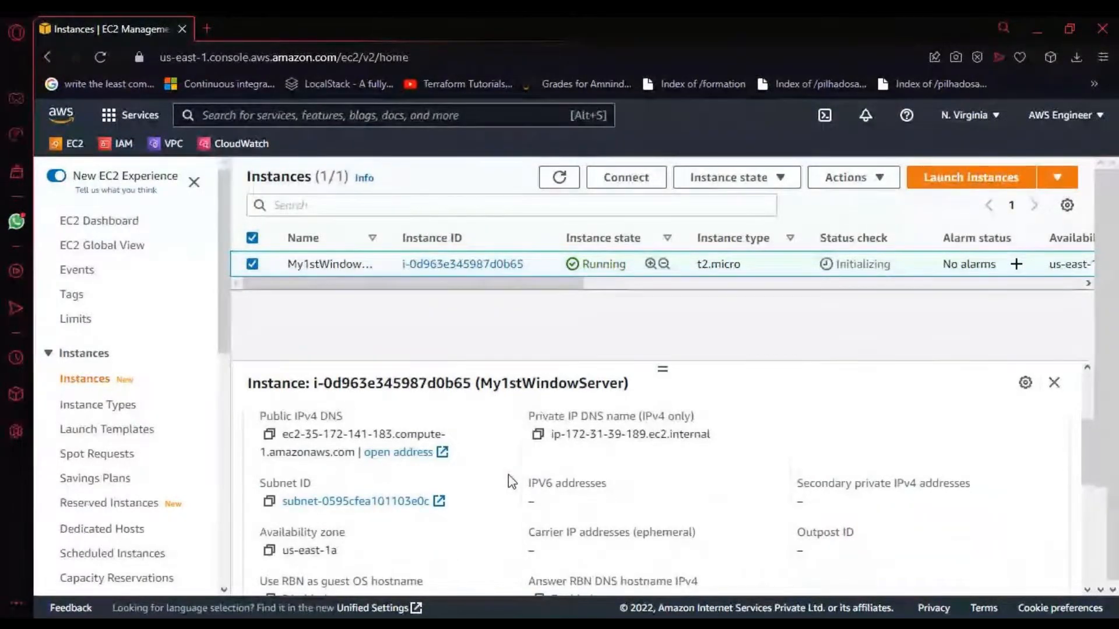
View the instance's tags, then refresh the instances list and check My1stWindowServer's status check value.
{"action": "scroll", "coordinate": [511, 481], "scroll_direction": "up", "scroll_amount": 3}
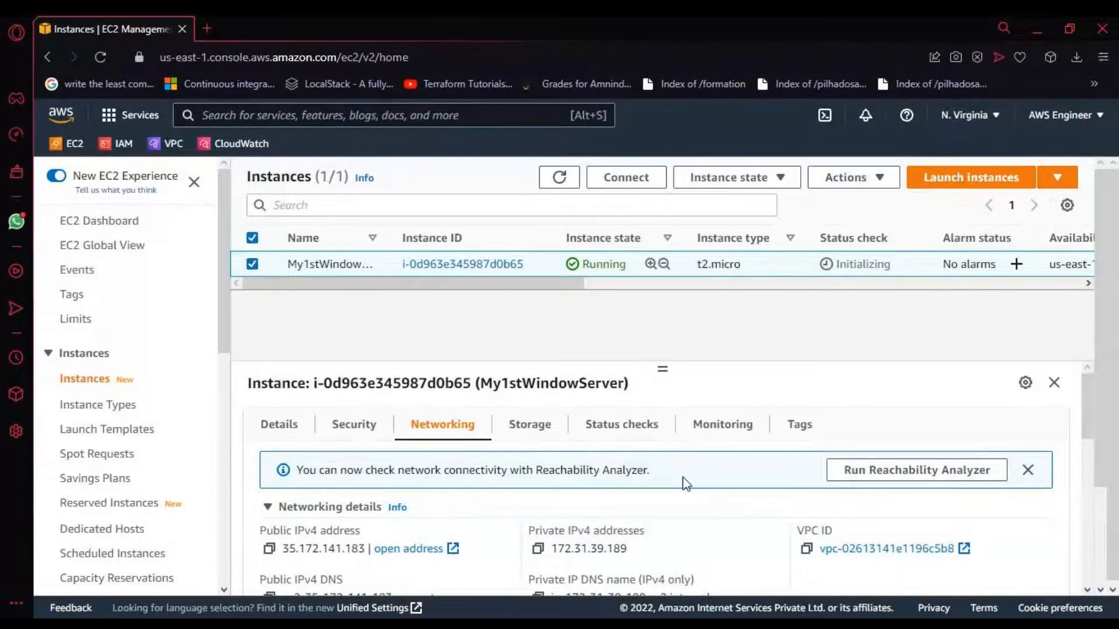
{"action": "left_click", "coordinate": [818, 433]}
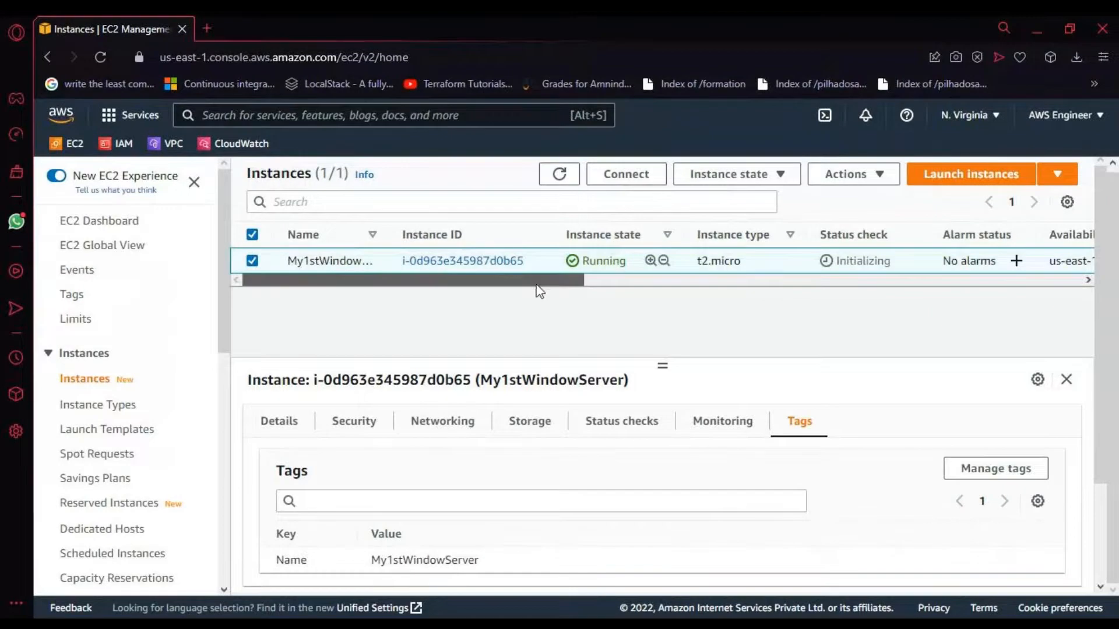
{"action": "left_click", "coordinate": [560, 175]}
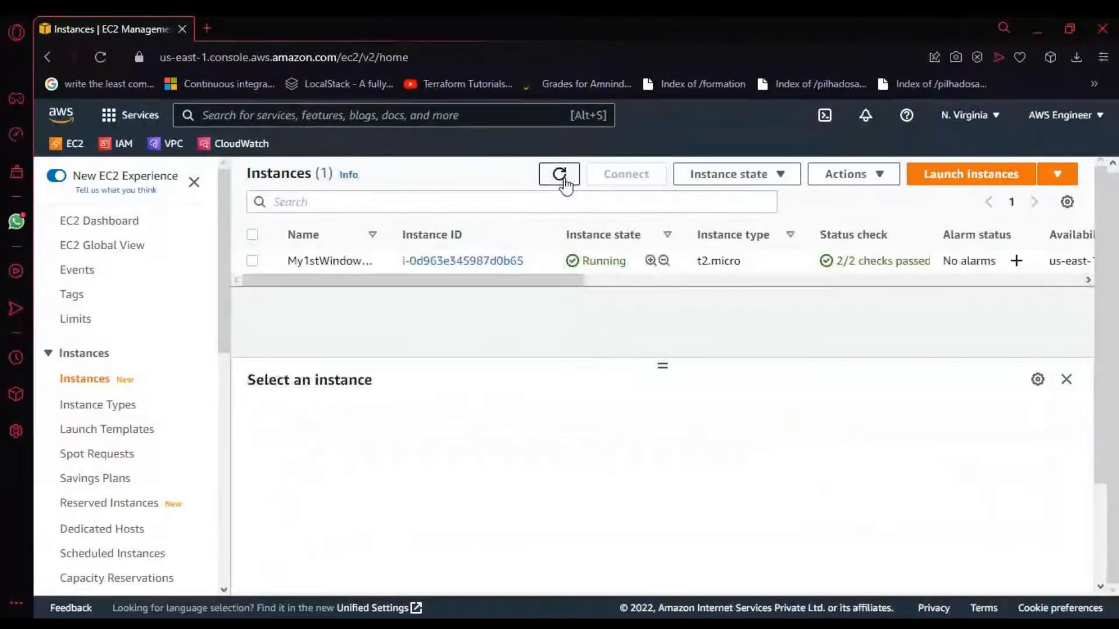
{"action": "left_click_drag", "start_coordinate": [532, 286], "coordinate": [579, 296]}
{"action": "triple_click", "coordinate": [730, 260]}
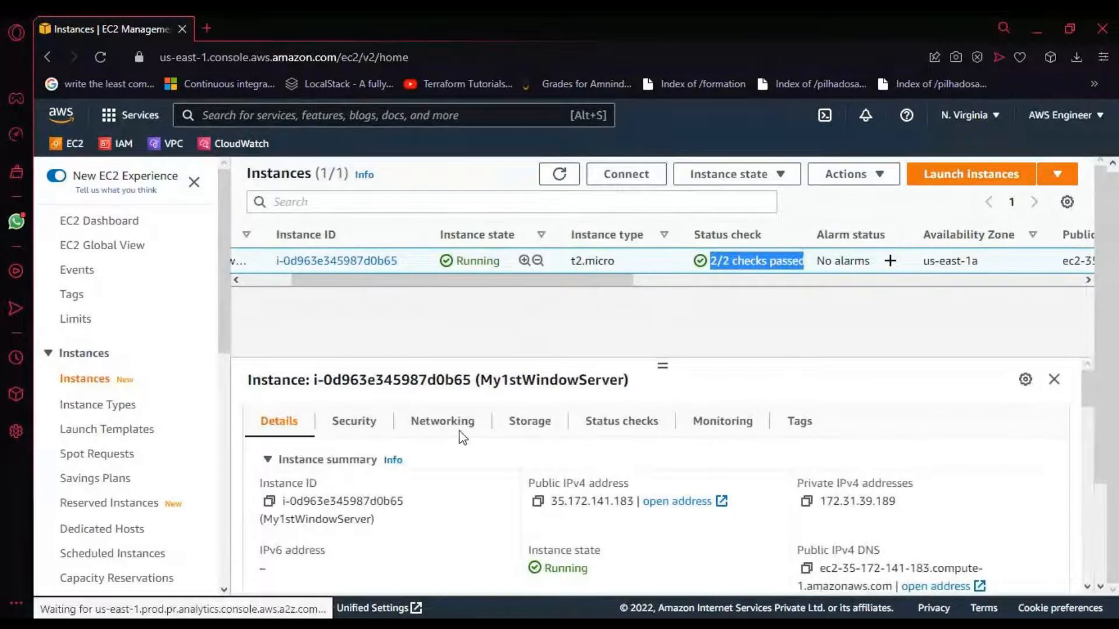
Open the instance's status checks and examine the system and instance reachability check results.
{"action": "left_click", "coordinate": [623, 427]}
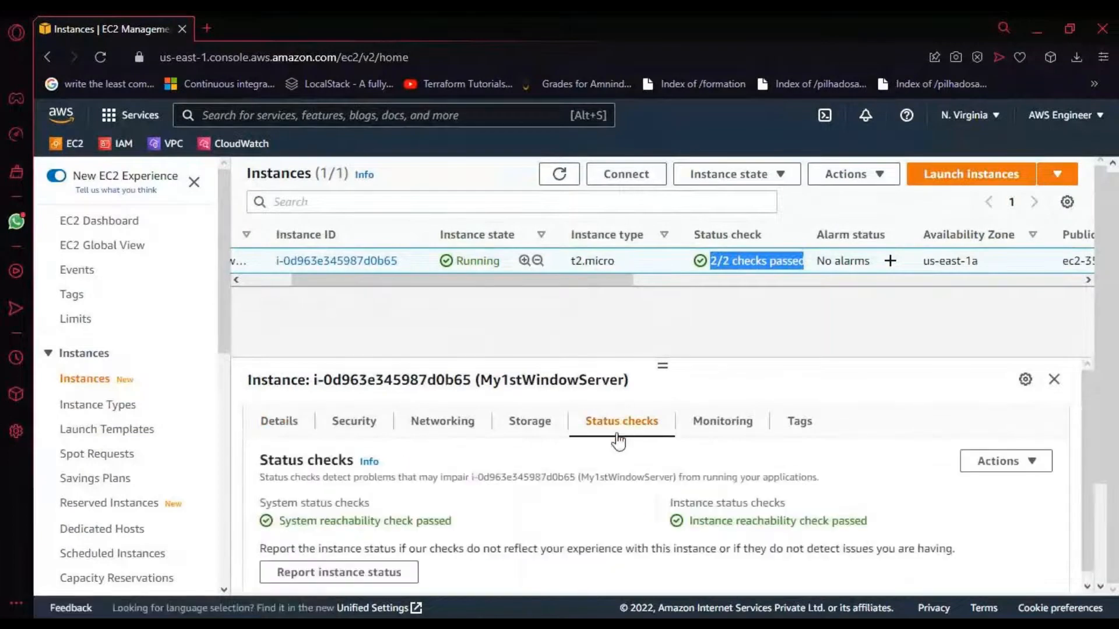
{"action": "scroll", "coordinate": [539, 518], "scroll_direction": "down", "scroll_amount": 1}
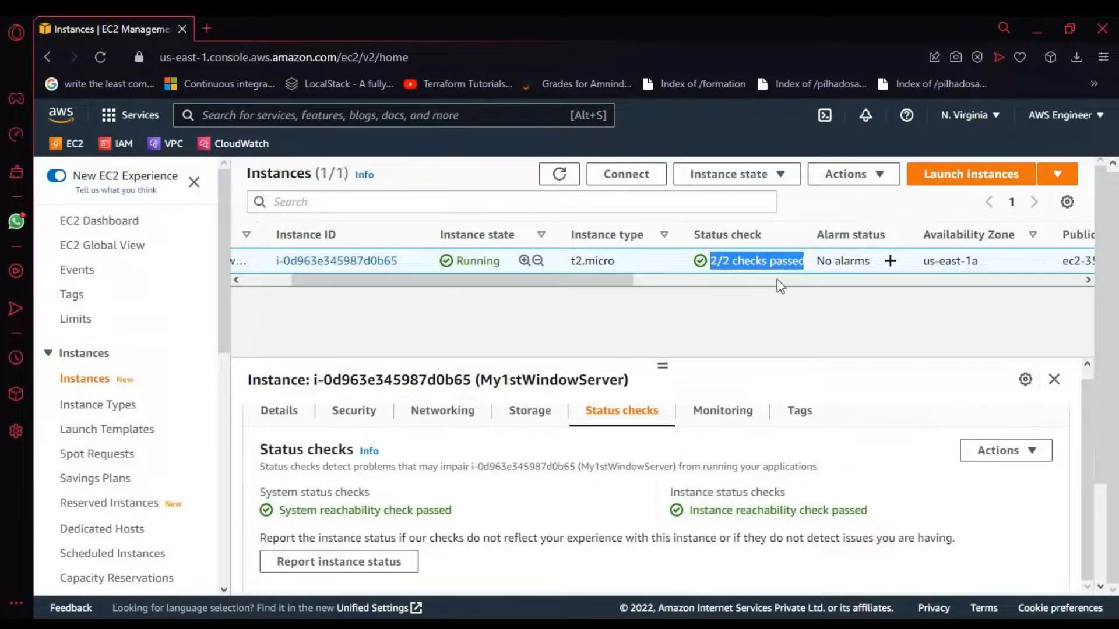
{"action": "triple_click", "coordinate": [741, 511]}
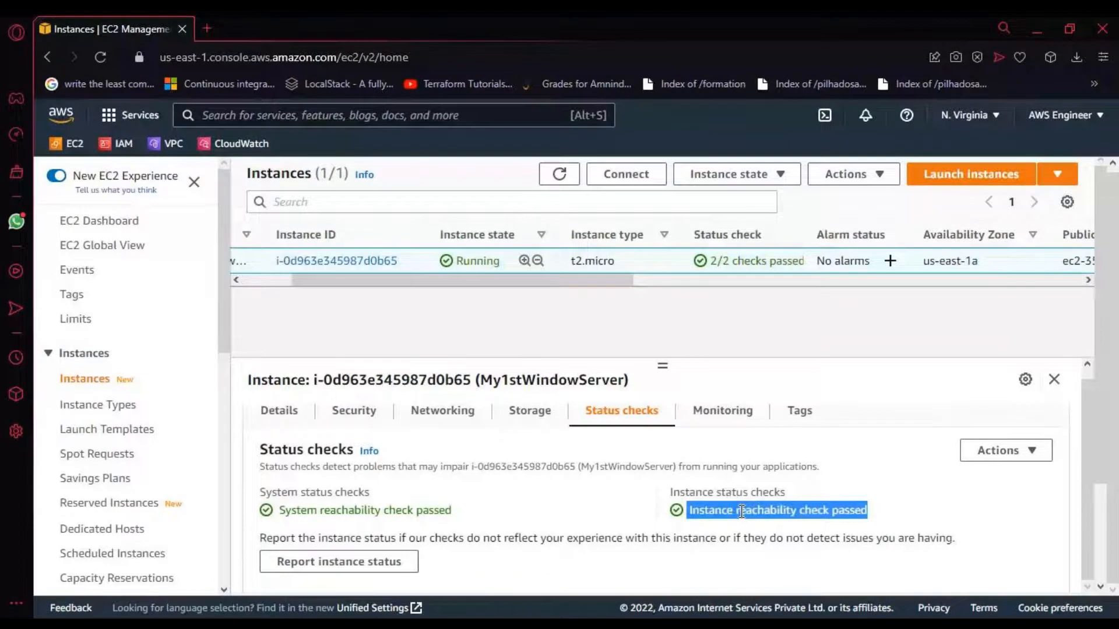
{"action": "left_click", "coordinate": [349, 511]}
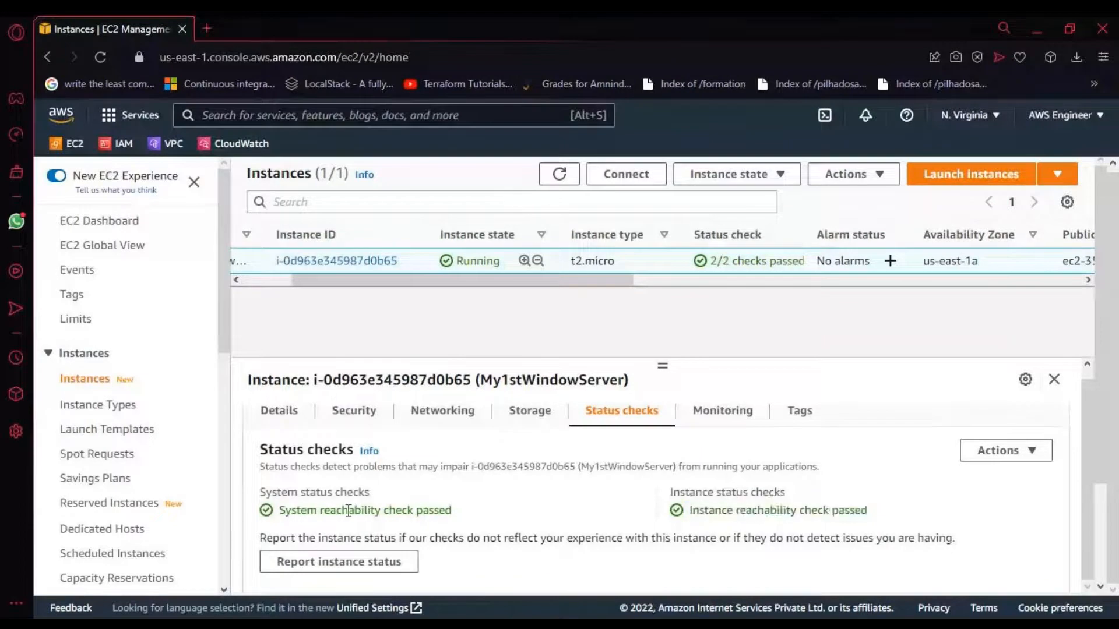
{"action": "triple_click", "coordinate": [348, 511]}
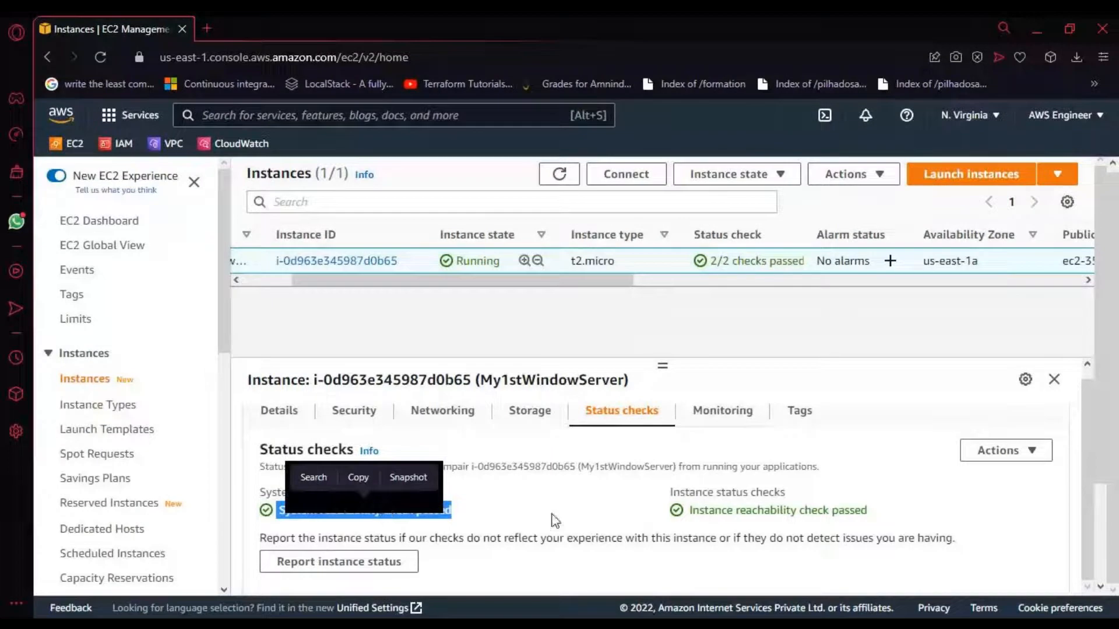
{"action": "left_click", "coordinate": [715, 511]}
{"action": "triple_click", "coordinate": [715, 511]}
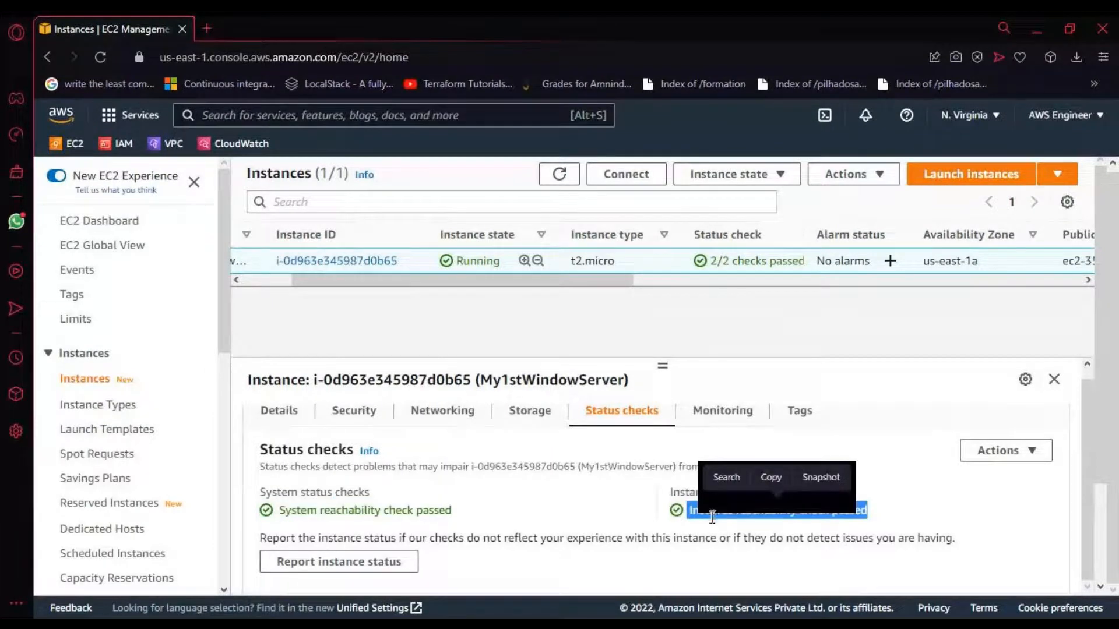
Open the connection options for My1stWindowServer and read through the Session Manager connection information.
{"action": "left_click", "coordinate": [604, 178]}
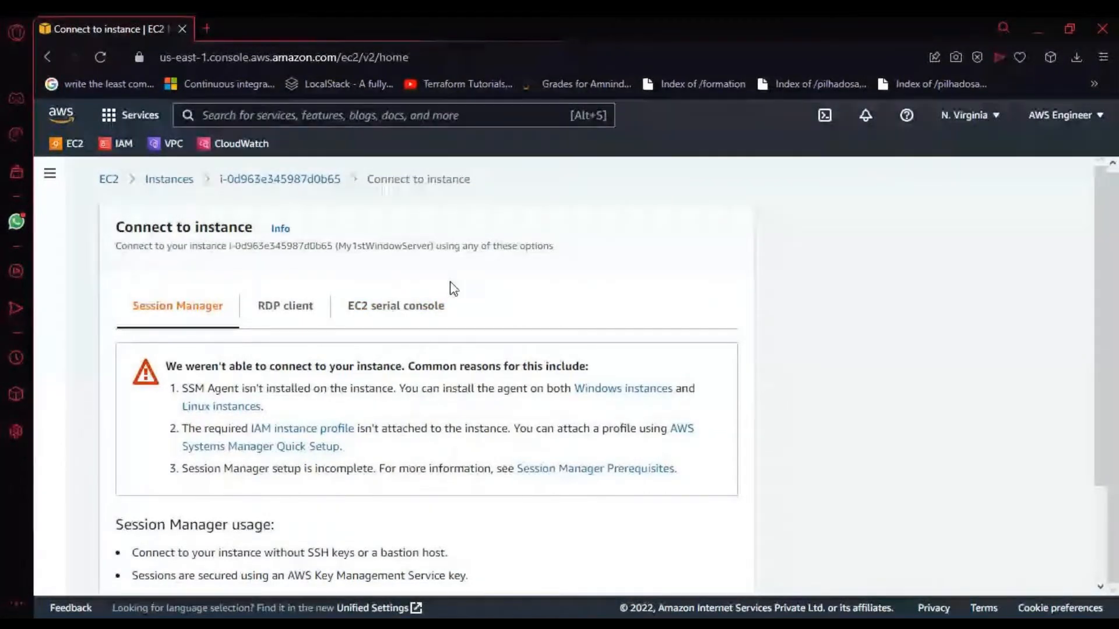
{"action": "scroll", "coordinate": [462, 338], "scroll_direction": "down", "scroll_amount": 3}
{"action": "scroll", "coordinate": [462, 338], "scroll_direction": "up", "scroll_amount": 3}
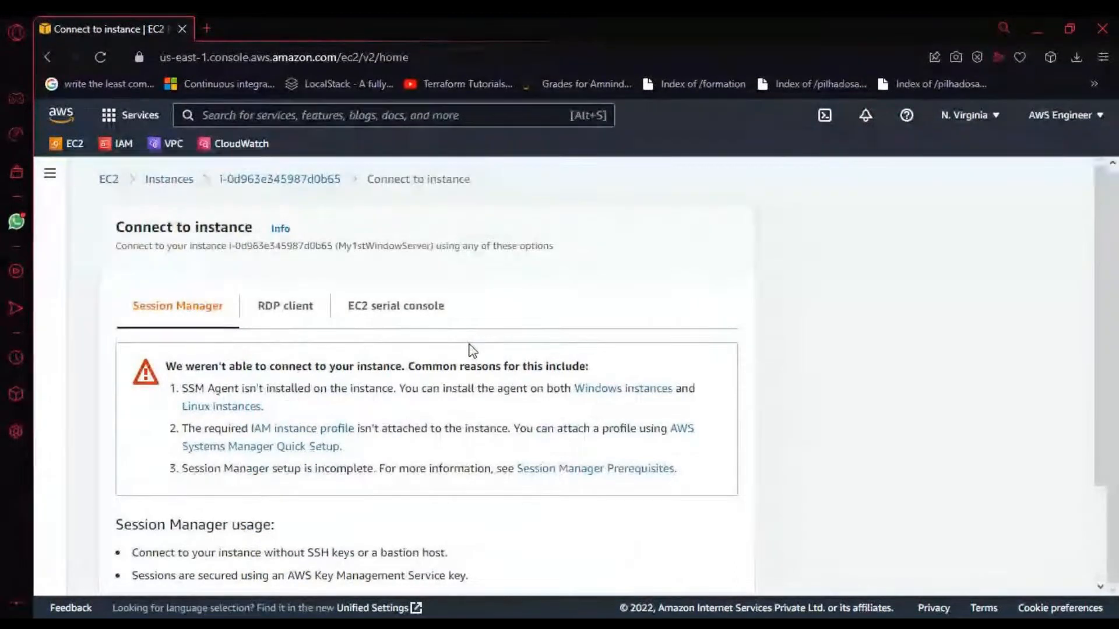
{"action": "scroll", "coordinate": [472, 350], "scroll_direction": "down", "scroll_amount": 3}
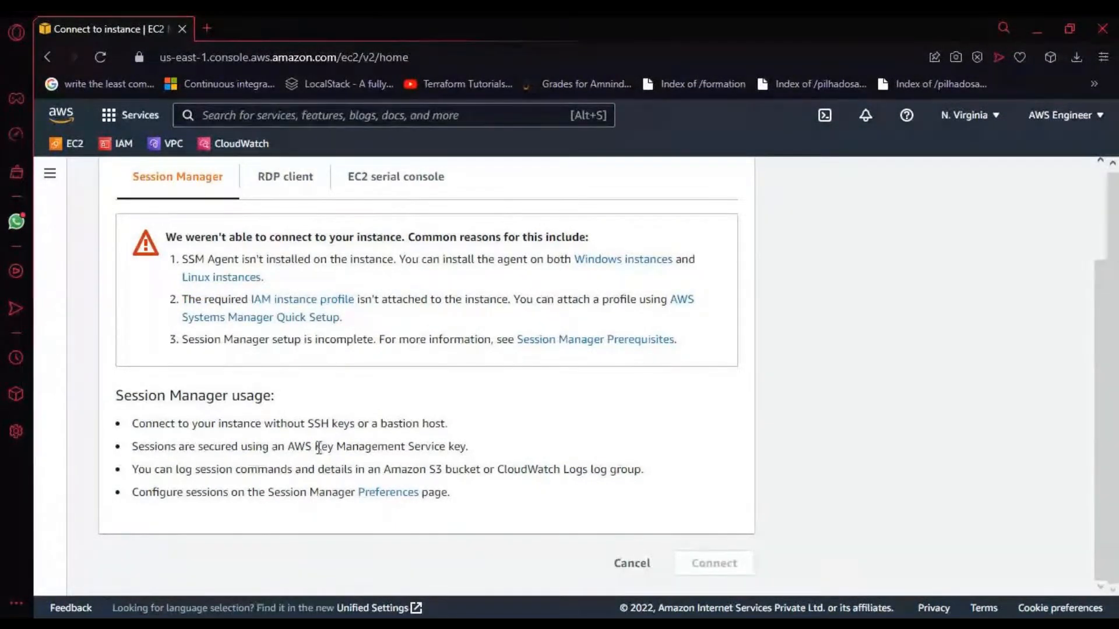
{"action": "scroll", "coordinate": [449, 444], "scroll_direction": "up", "scroll_amount": 2}
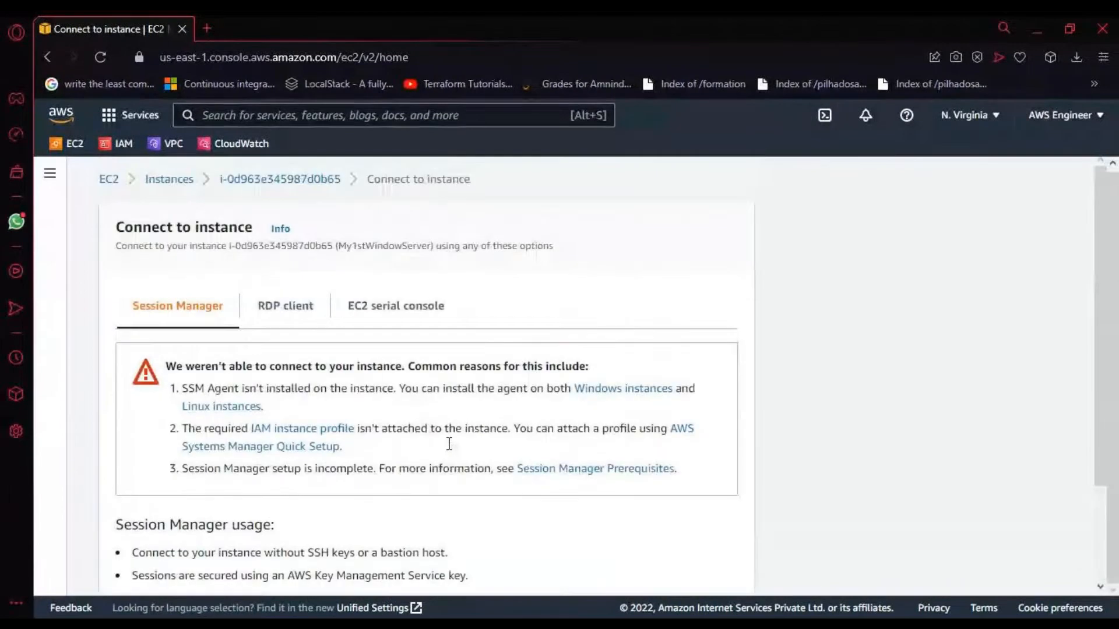
Look over the RDP client and EC2 serial console connection options for the instance.
{"action": "left_click", "coordinate": [286, 305]}
{"action": "scroll", "coordinate": [400, 320], "scroll_direction": "down", "scroll_amount": 1}
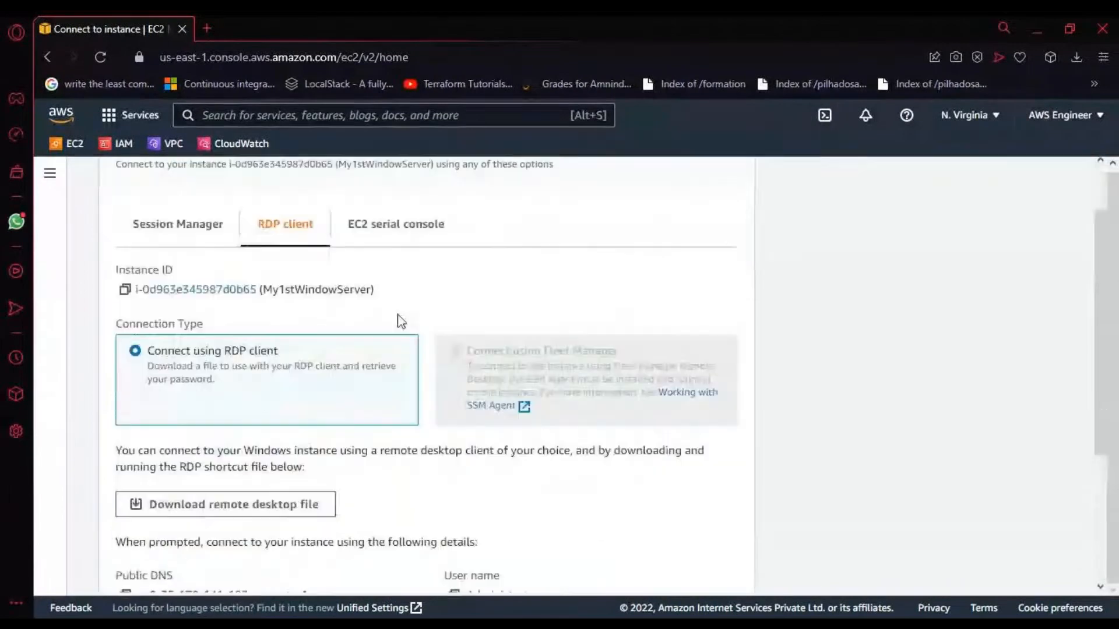
{"action": "left_click", "coordinate": [411, 233]}
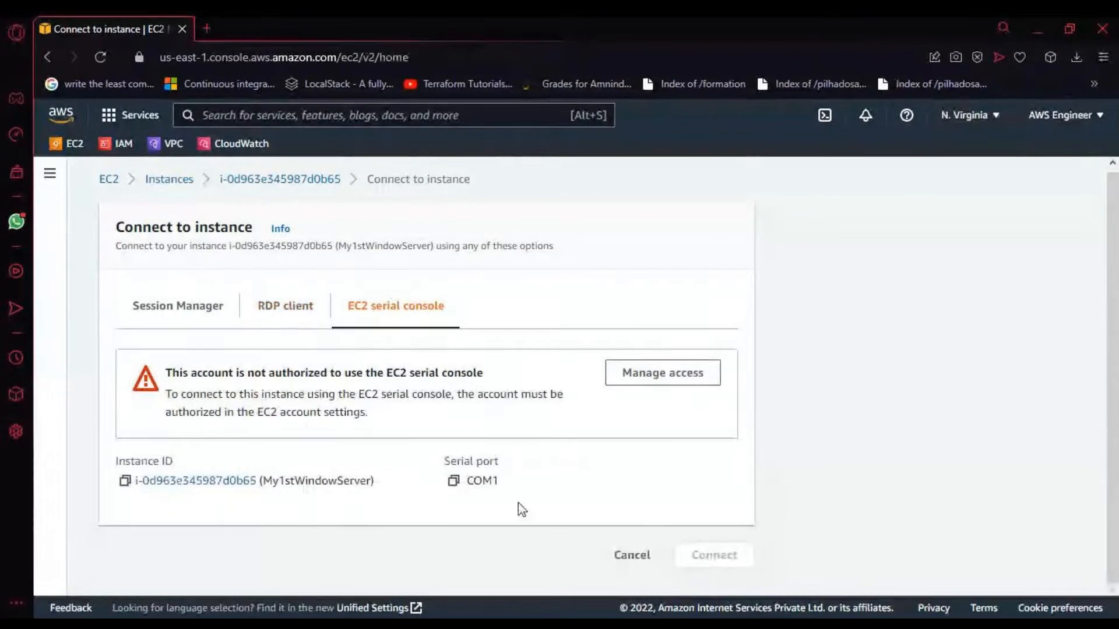
Return to the RDP client connection option and download the instance's remote desktop file.
{"action": "left_click", "coordinate": [269, 311]}
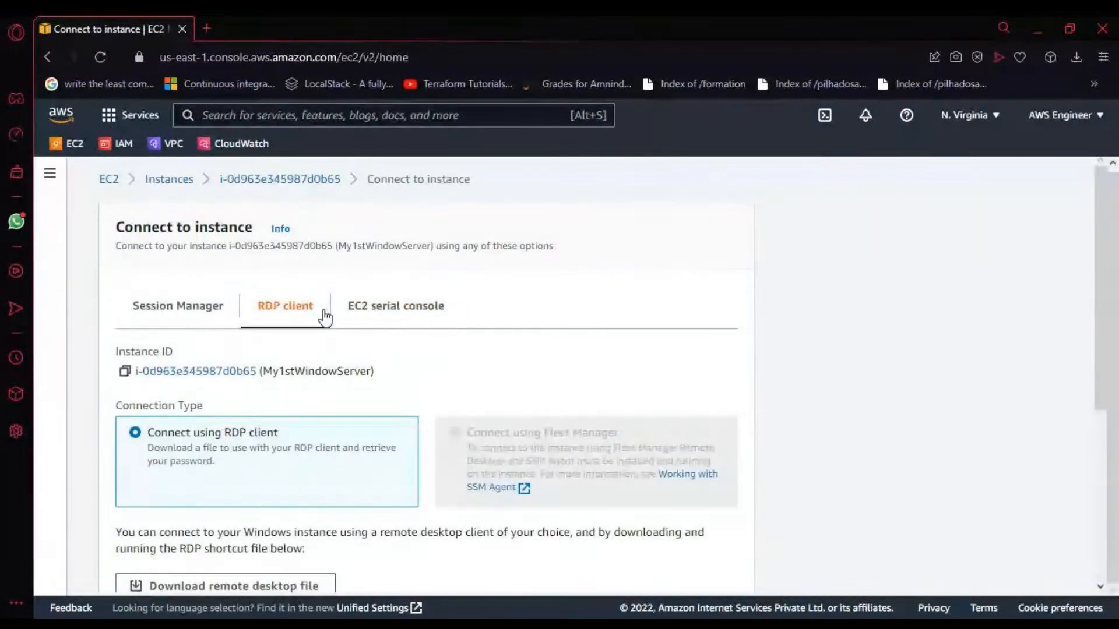
{"action": "scroll", "coordinate": [315, 303], "scroll_direction": "down", "scroll_amount": 2}
{"action": "scroll", "coordinate": [354, 514], "scroll_direction": "down", "scroll_amount": 3}
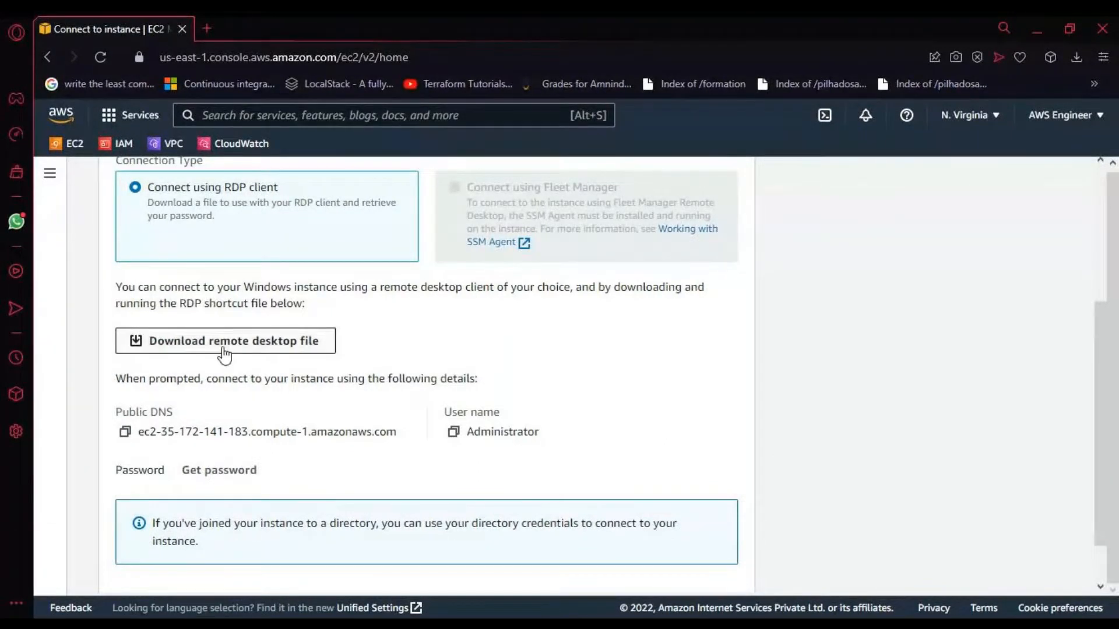
{"action": "left_click", "coordinate": [306, 352]}
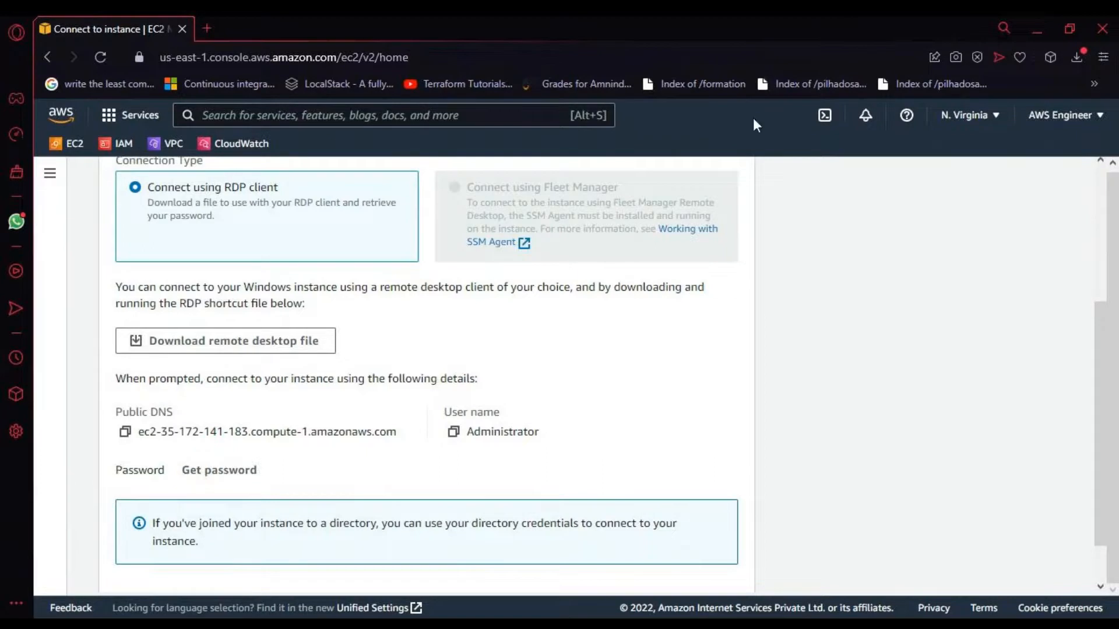
Review the RDP connection details, revisit the Session Manager requirements, and return to the RDP client option.
{"action": "scroll", "coordinate": [289, 487], "scroll_direction": "down", "scroll_amount": 1}
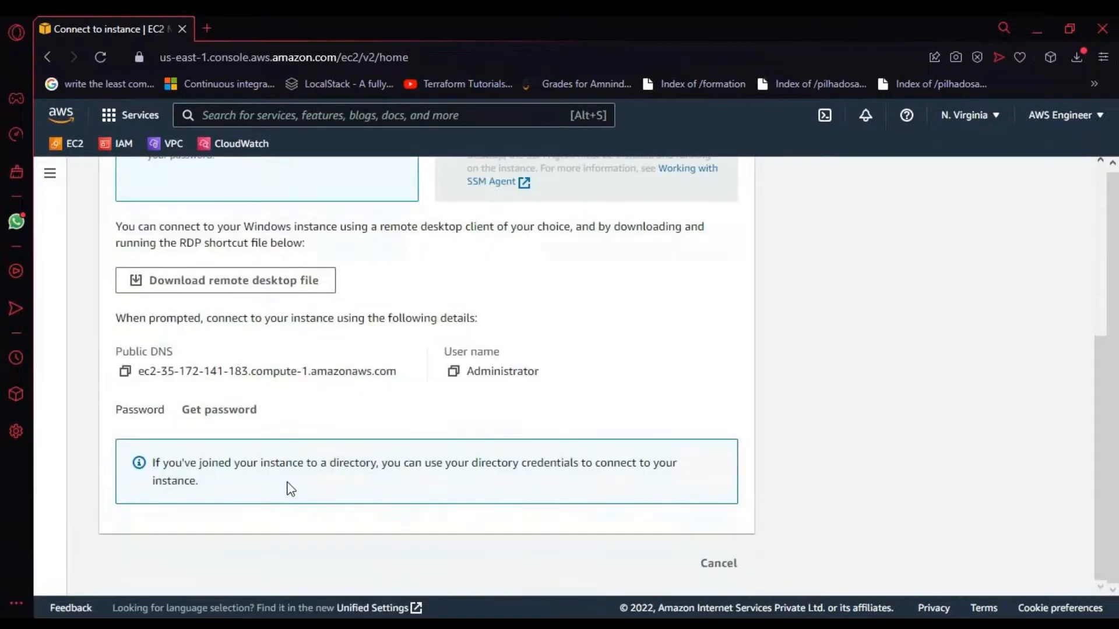
{"action": "scroll", "coordinate": [291, 489], "scroll_direction": "up", "scroll_amount": 5}
{"action": "left_click", "coordinate": [177, 310]}
{"action": "scroll", "coordinate": [327, 342], "scroll_direction": "down", "scroll_amount": 2}
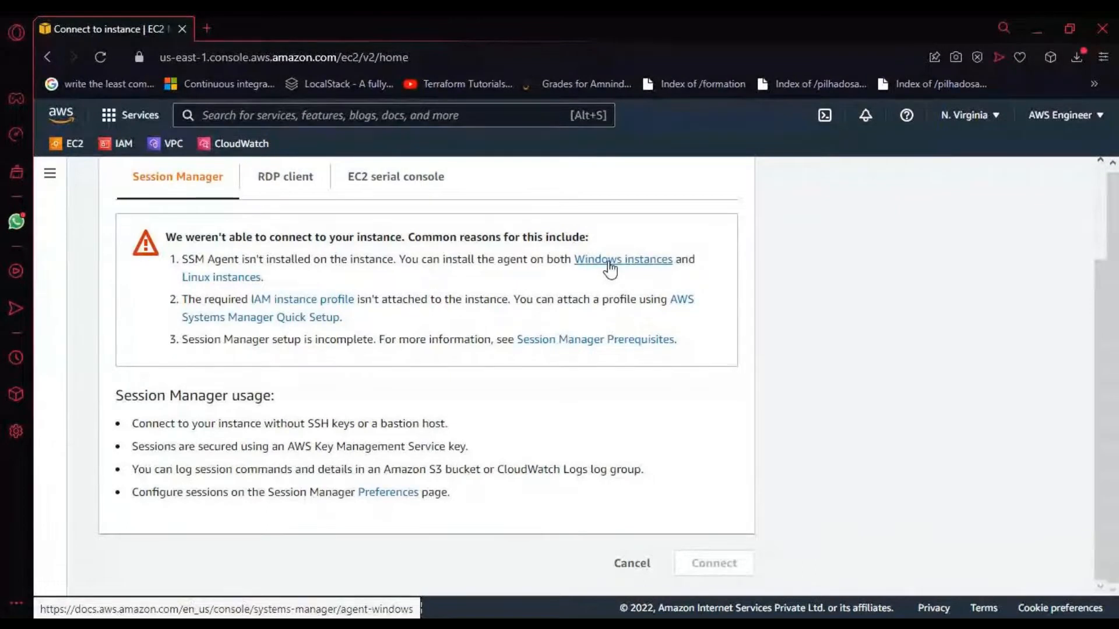
{"action": "left_click", "coordinate": [300, 187]}
{"action": "scroll", "coordinate": [676, 431], "scroll_direction": "down", "scroll_amount": 5}
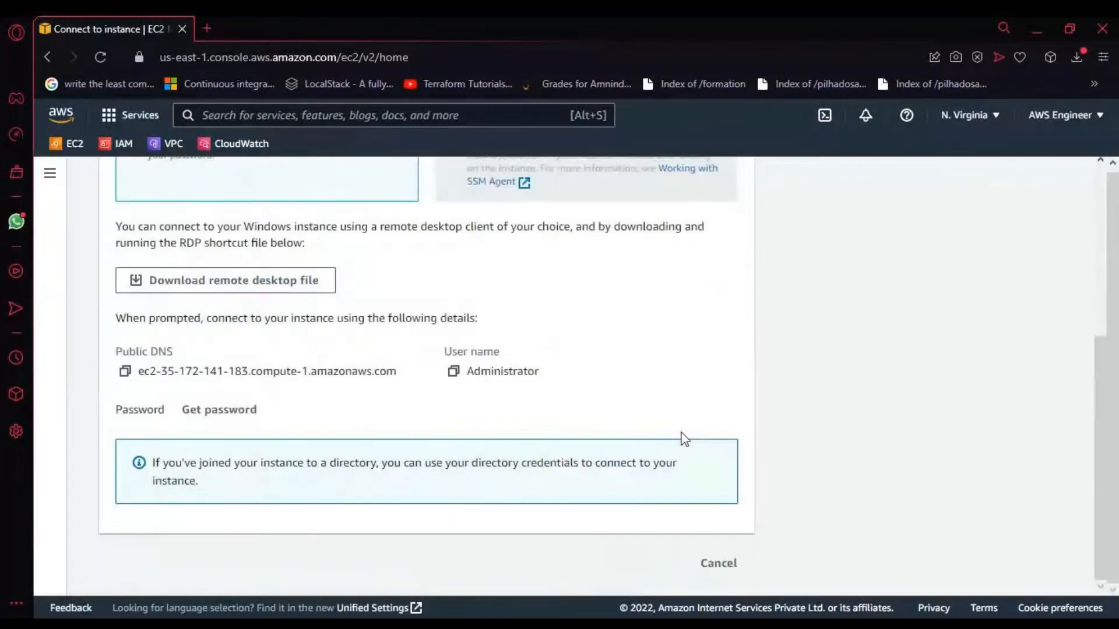
{"action": "scroll", "coordinate": [680, 440], "scroll_direction": "up", "scroll_amount": 1}
{"action": "scroll", "coordinate": [680, 439], "scroll_direction": "down", "scroll_amount": 1}
Open the Windows password retrieval for the instance and review its key pair requirements.
{"action": "left_click", "coordinate": [205, 417]}
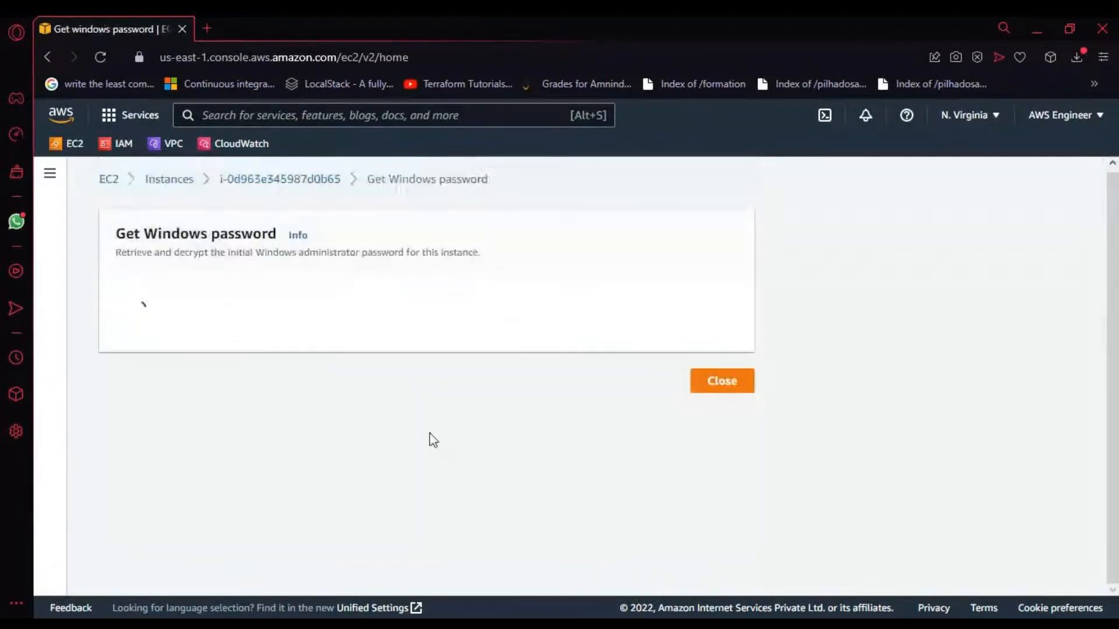
{"action": "scroll", "coordinate": [430, 437], "scroll_direction": "down", "scroll_amount": 2}
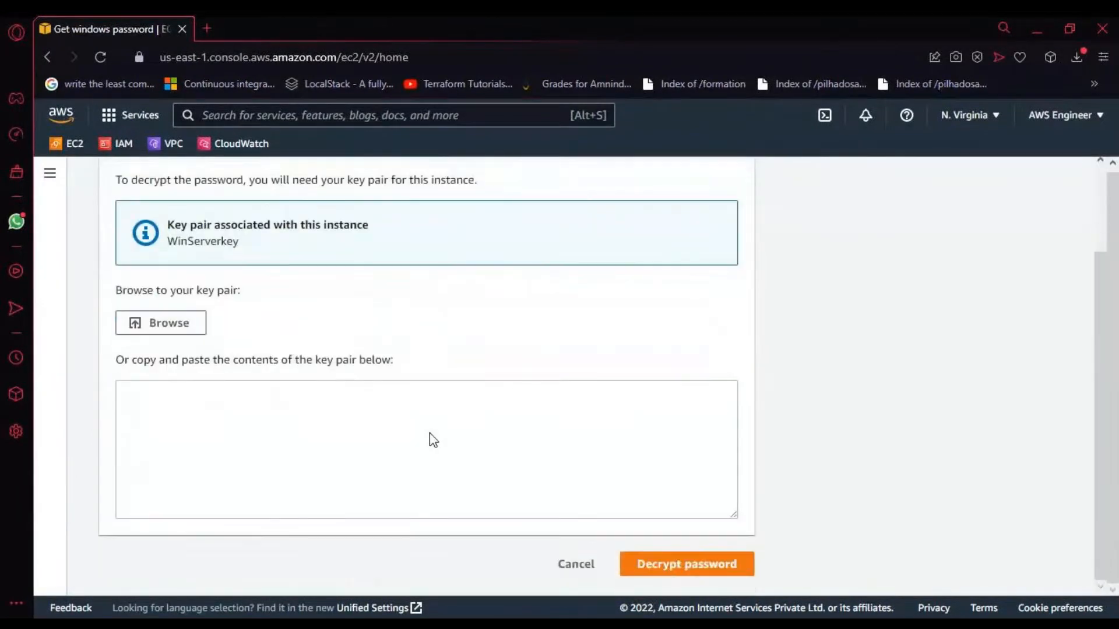
{"action": "scroll", "coordinate": [430, 437], "scroll_direction": "up", "scroll_amount": 2}
{"action": "scroll", "coordinate": [315, 315], "scroll_direction": "down", "scroll_amount": 2}
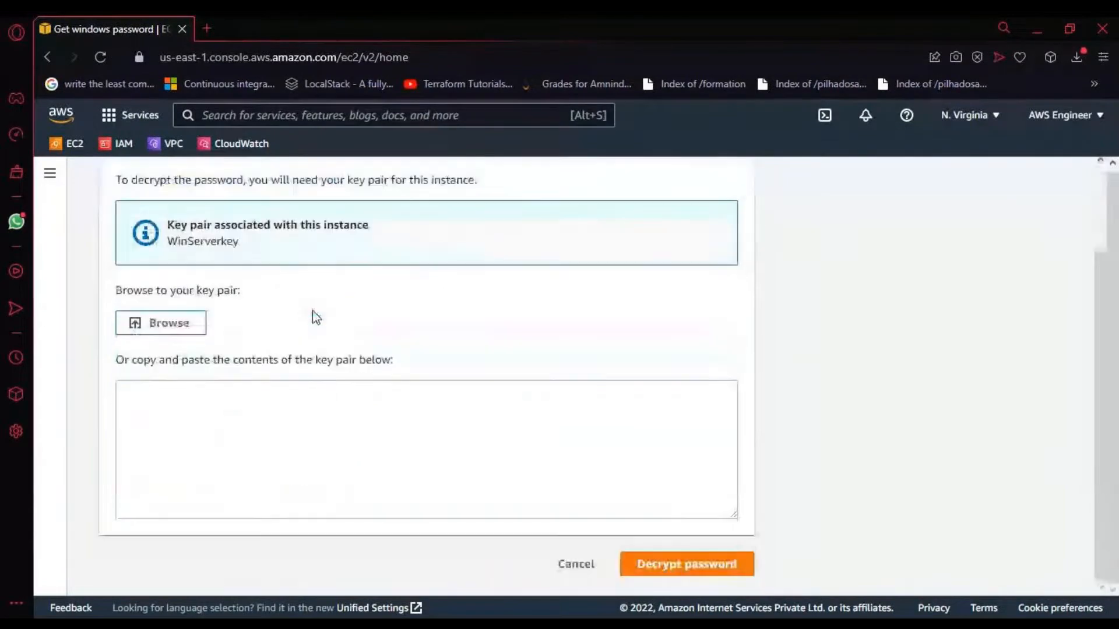
{"action": "scroll", "coordinate": [326, 294], "scroll_direction": "up", "scroll_amount": 2}
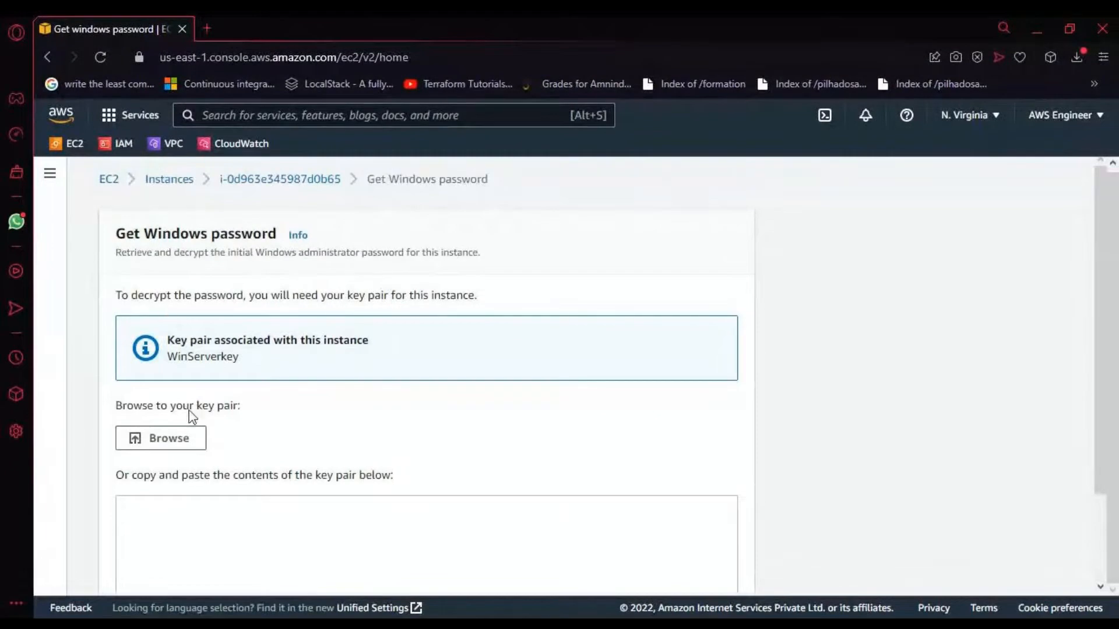
Load the WinServerkey.pem private key into the key pair field and decrypt the Windows administrator password.
{"action": "left_click", "coordinate": [191, 440]}
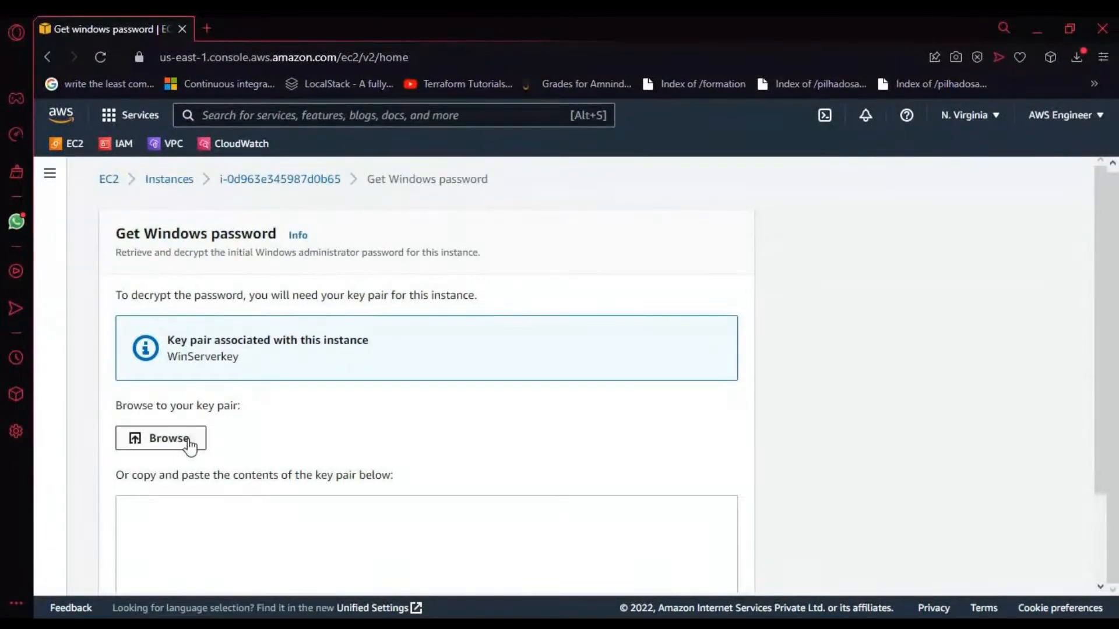
{"action": "left_click", "coordinate": [211, 300]}
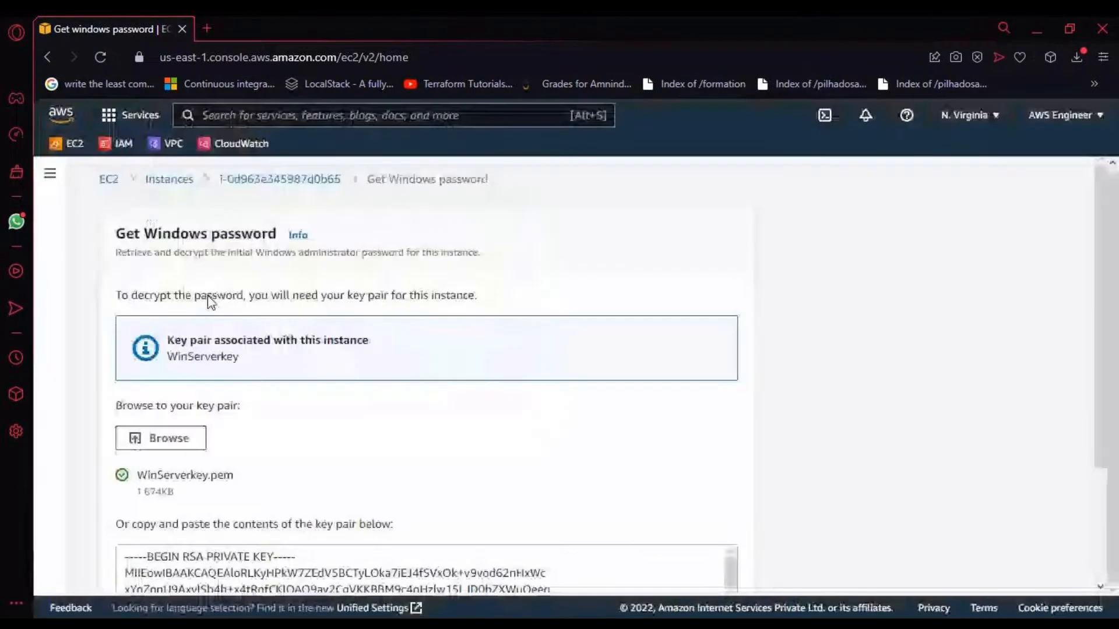
{"action": "scroll", "coordinate": [260, 460], "scroll_direction": "down", "scroll_amount": 3}
{"action": "left_click_drag", "start_coordinate": [229, 437], "coordinate": [306, 464]}
{"action": "scroll", "coordinate": [307, 418], "scroll_direction": "down", "scroll_amount": 1}
{"action": "scroll", "coordinate": [308, 418], "scroll_direction": "down", "scroll_amount": 5}
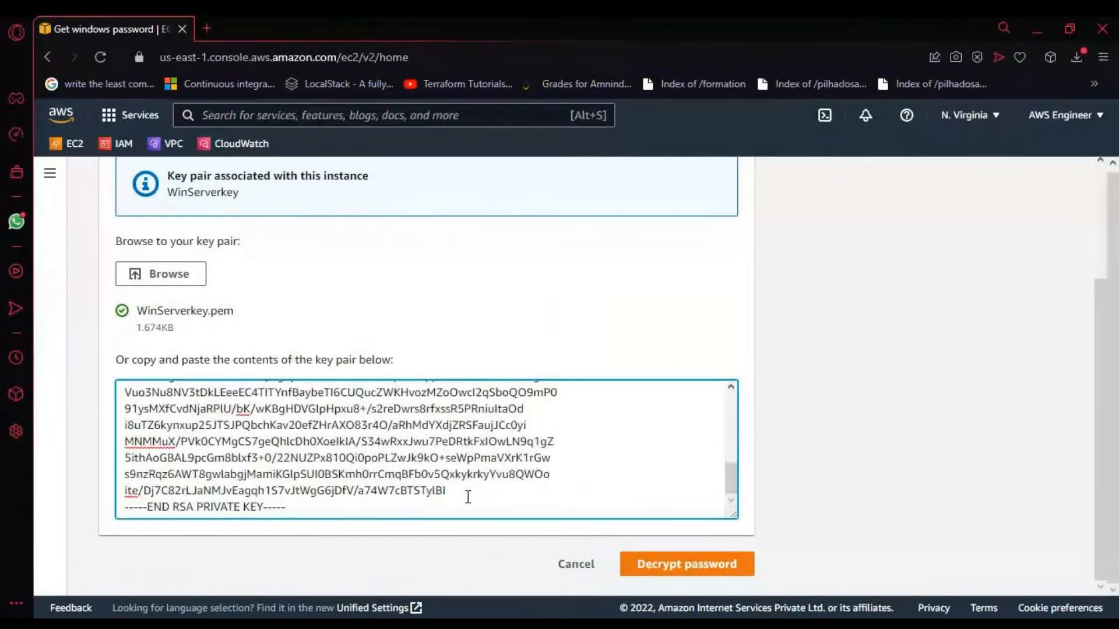
{"action": "left_click", "coordinate": [668, 567]}
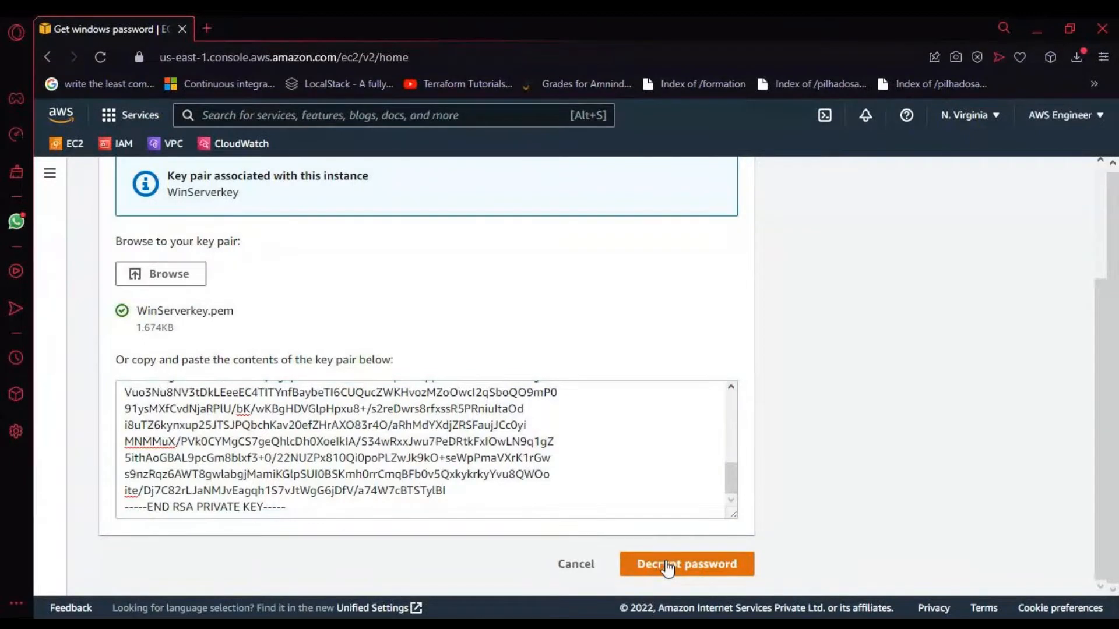
Copy the decrypted administrator password from the RDP connection details and download the instance's remote desktop file again.
{"action": "scroll", "coordinate": [446, 413], "scroll_direction": "down", "scroll_amount": 5}
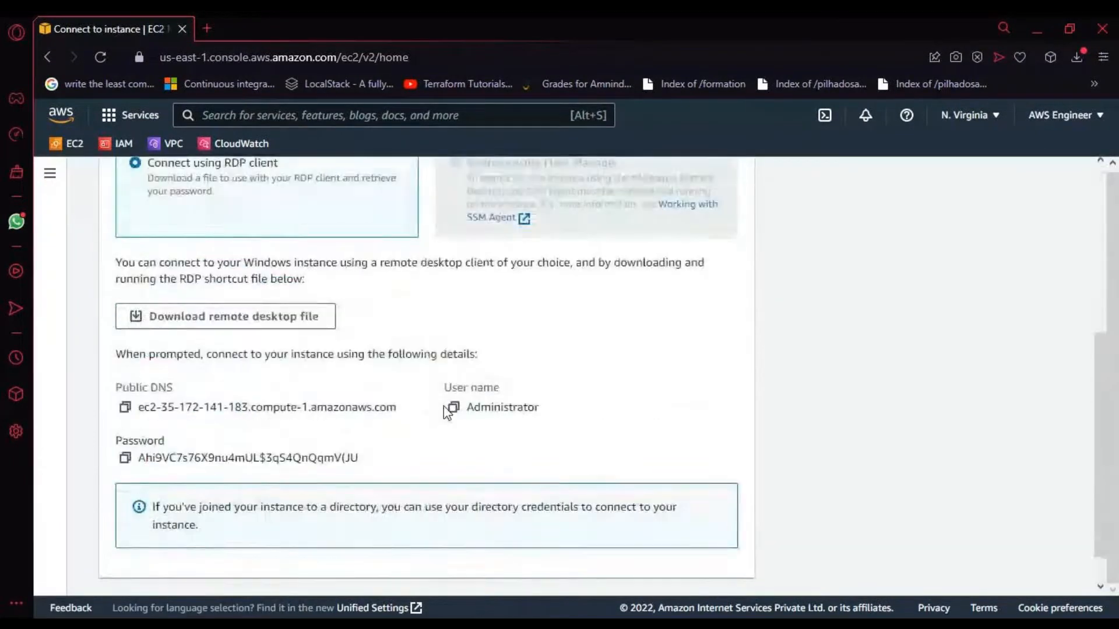
{"action": "scroll", "coordinate": [445, 412], "scroll_direction": "up", "scroll_amount": 1}
{"action": "triple_click", "coordinate": [213, 492]}
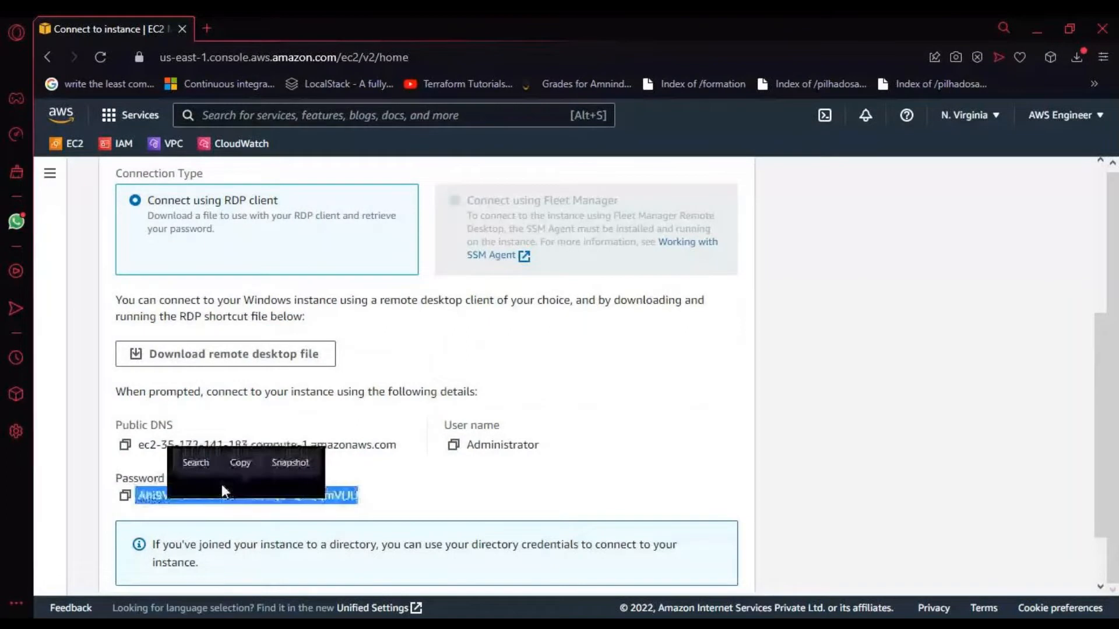
{"action": "left_click", "coordinate": [240, 466]}
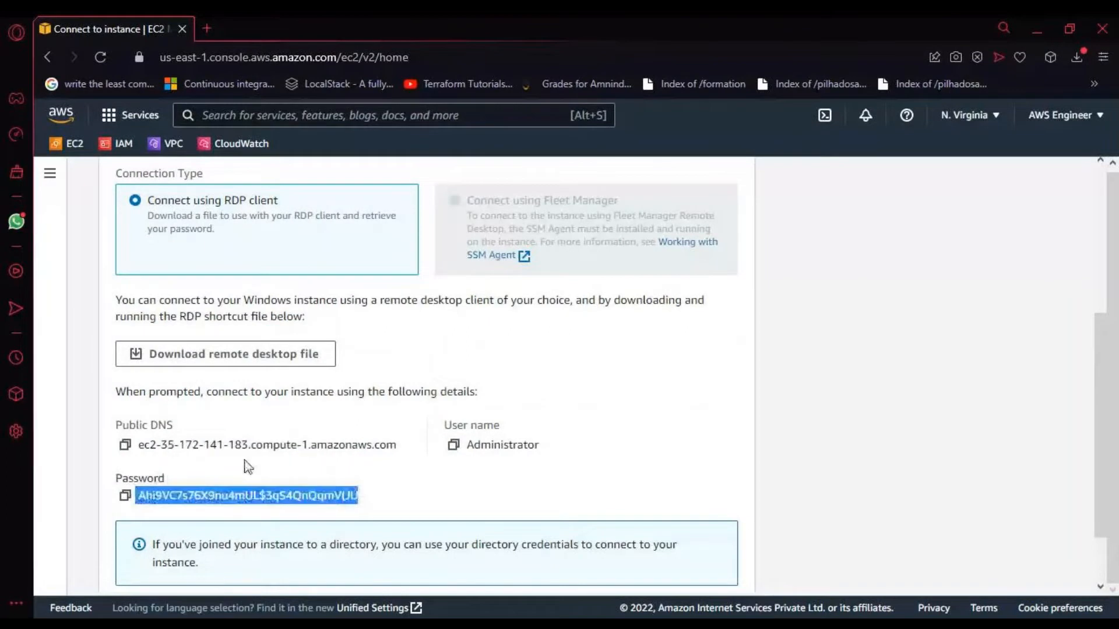
{"action": "left_click", "coordinate": [258, 361]}
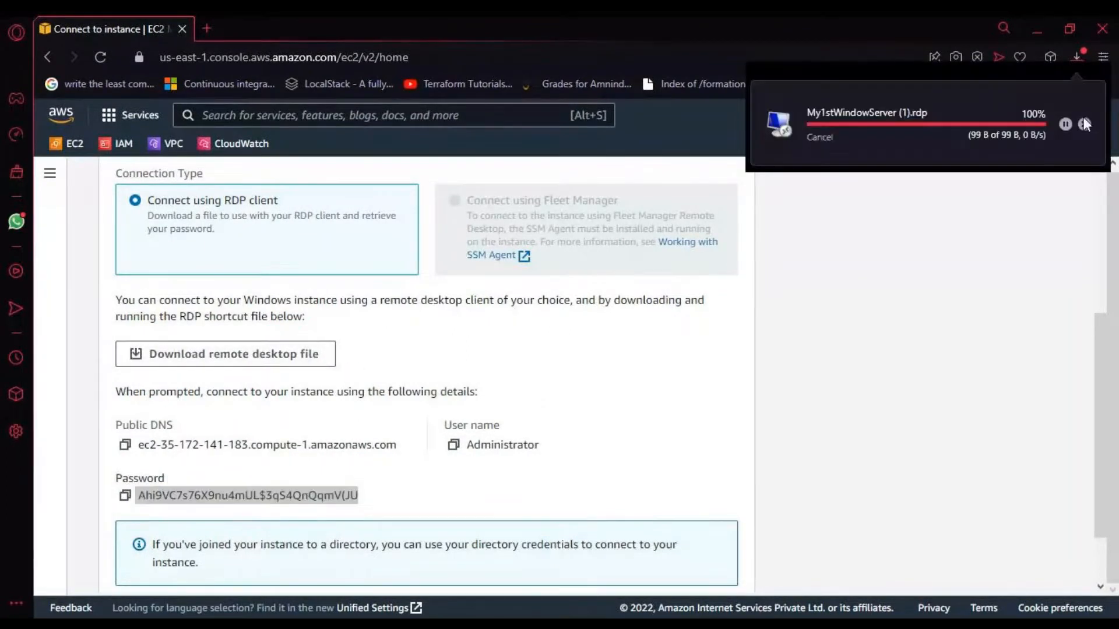
{"action": "left_click", "coordinate": [1083, 122]}
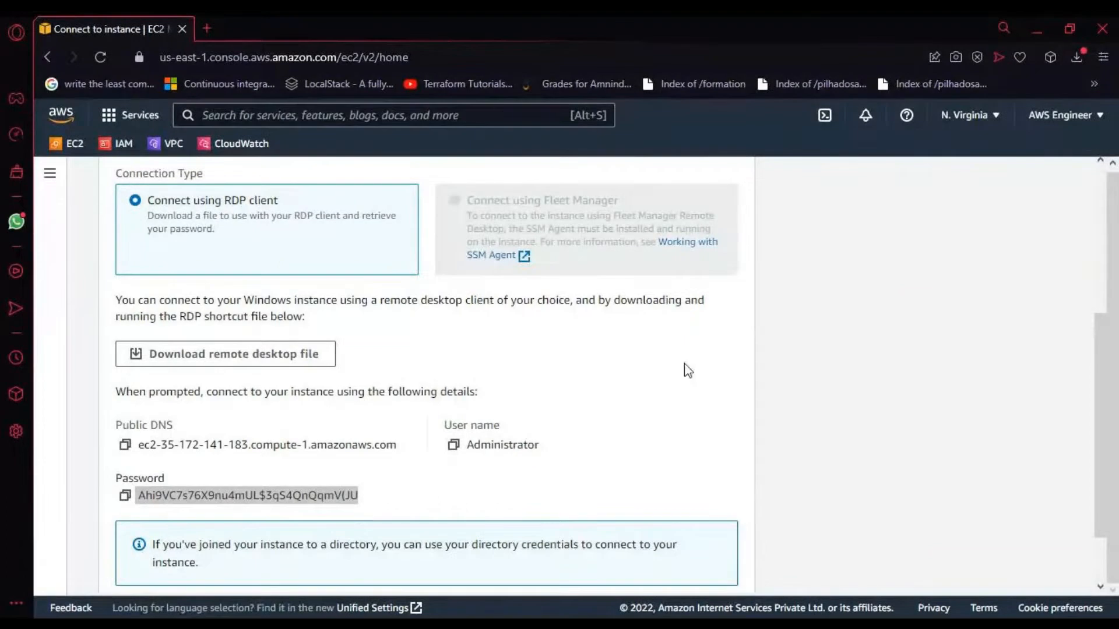
Return to the instances list, check the available instance state actions, and refresh the list.
{"action": "scroll", "coordinate": [418, 270], "scroll_direction": "up", "scroll_amount": 5}
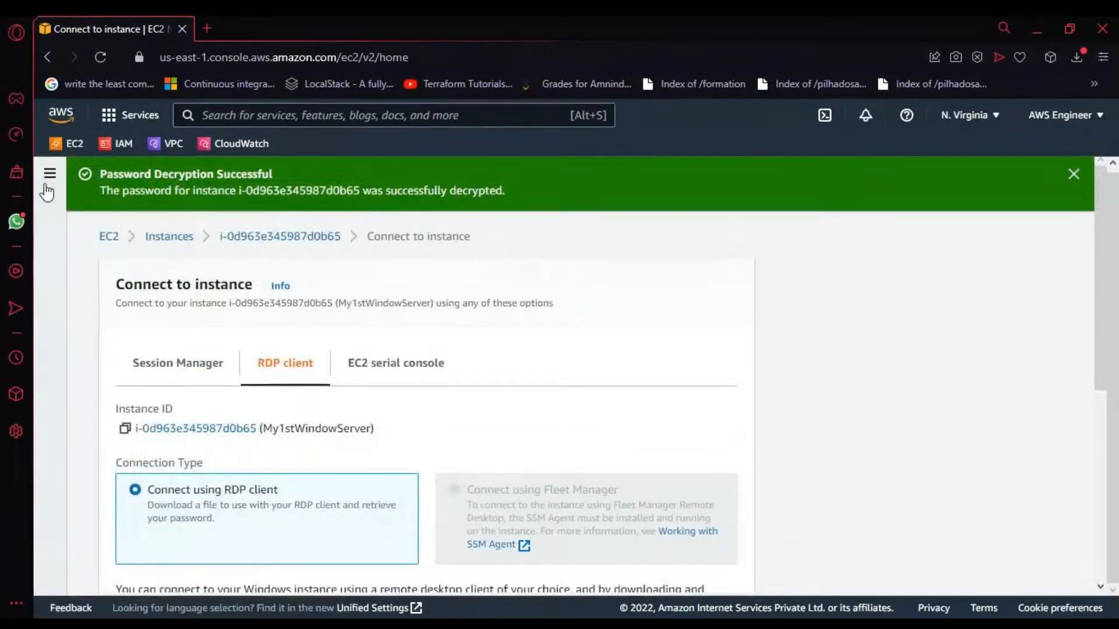
{"action": "left_click", "coordinate": [47, 58]}
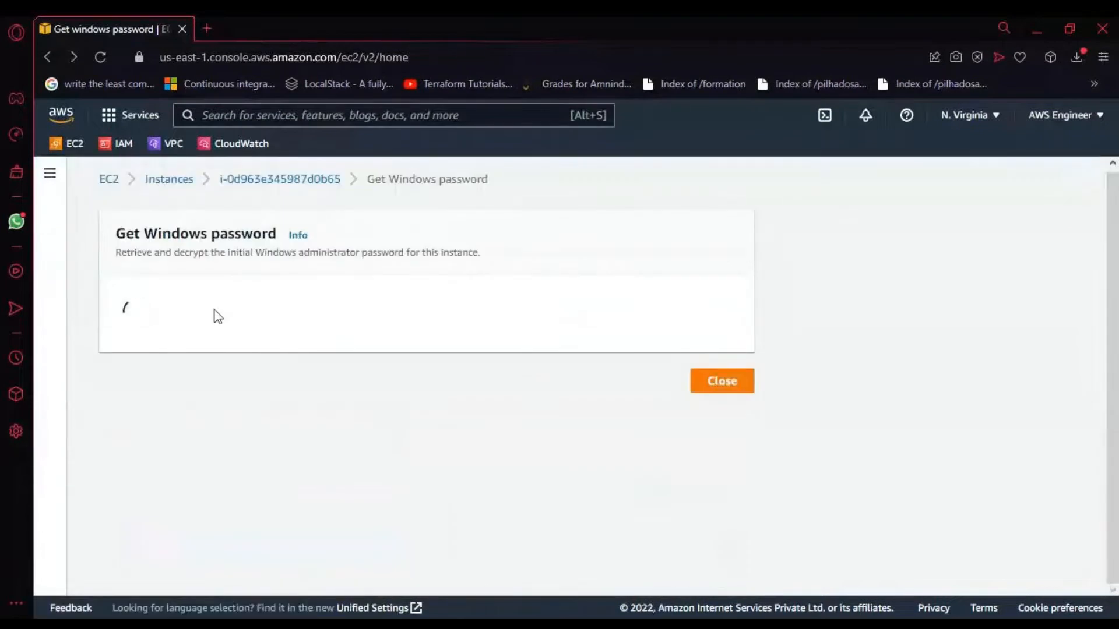
{"action": "left_click", "coordinate": [169, 181]}
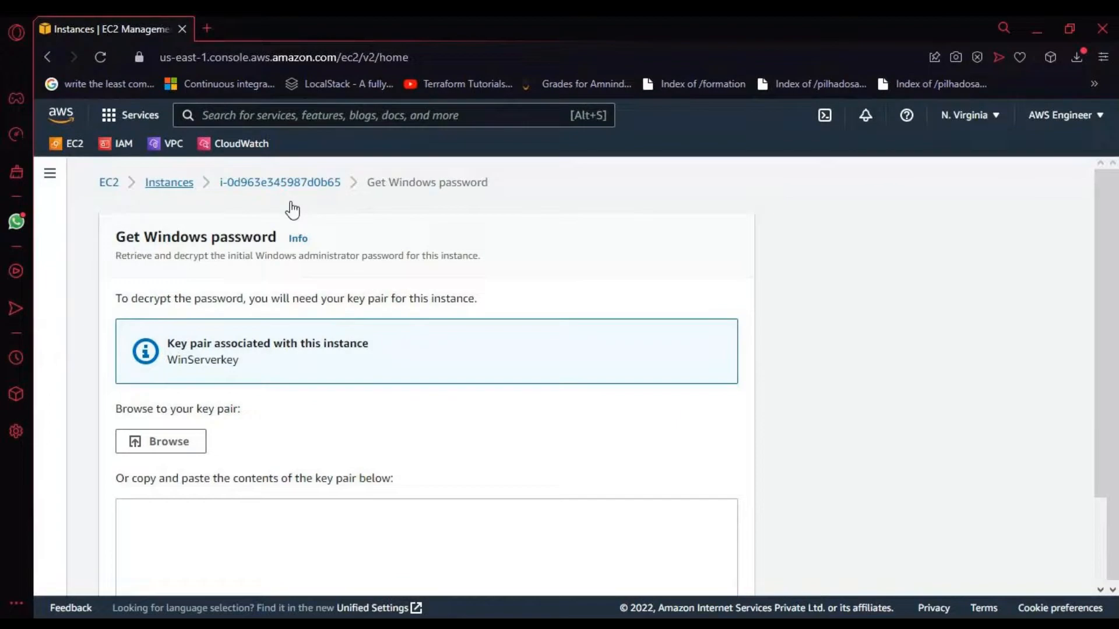
{"action": "left_click", "coordinate": [176, 183]}
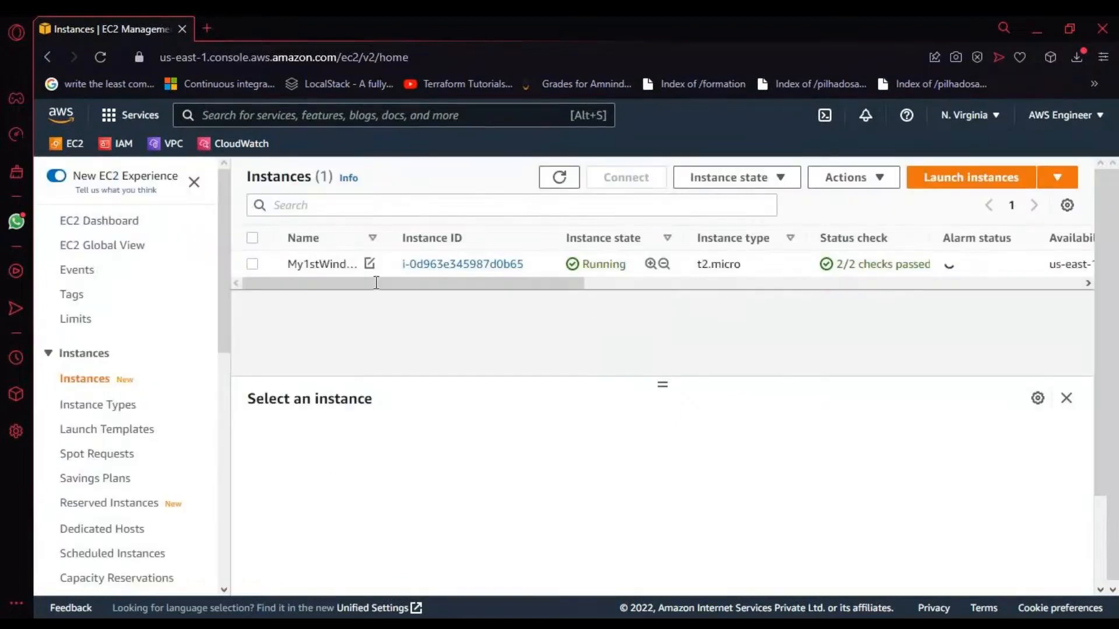
{"action": "left_click", "coordinate": [777, 181]}
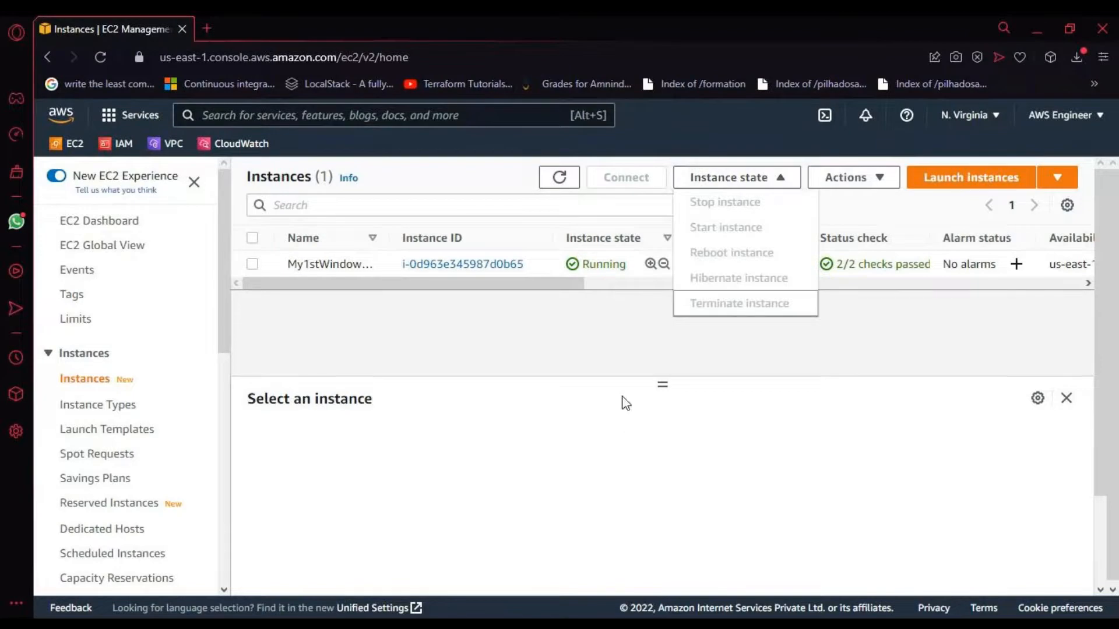
{"action": "left_click", "coordinate": [723, 411]}
{"action": "left_click", "coordinate": [559, 178]}
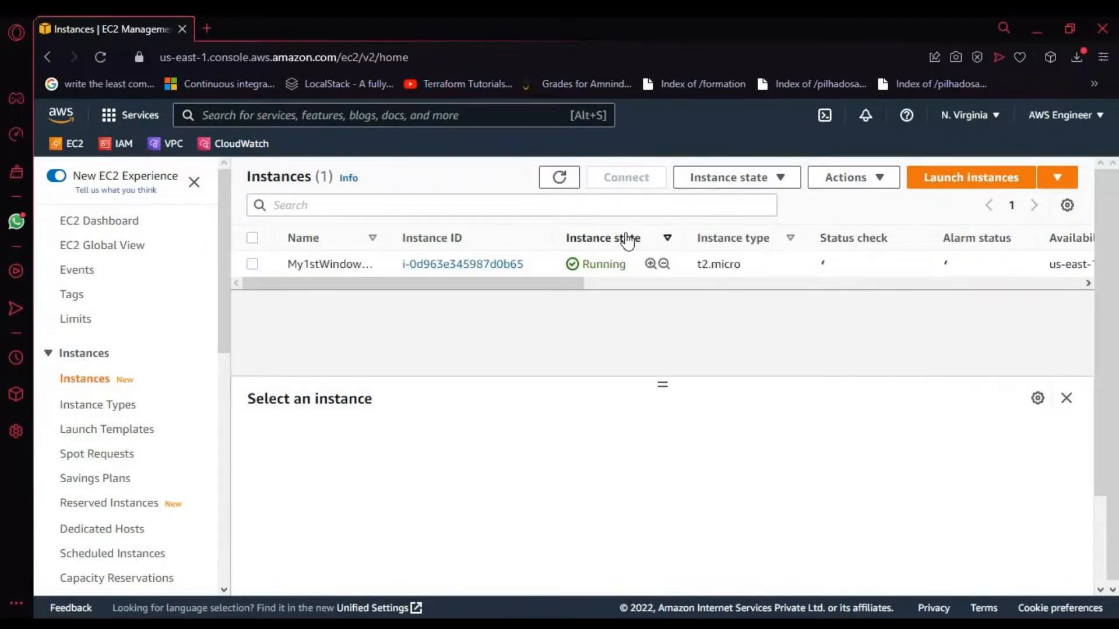
Open the connection options for My1stWindowServer and review the Session Manager requirements and usage notes.
{"action": "left_click", "coordinate": [252, 265]}
{"action": "left_click", "coordinate": [633, 183]}
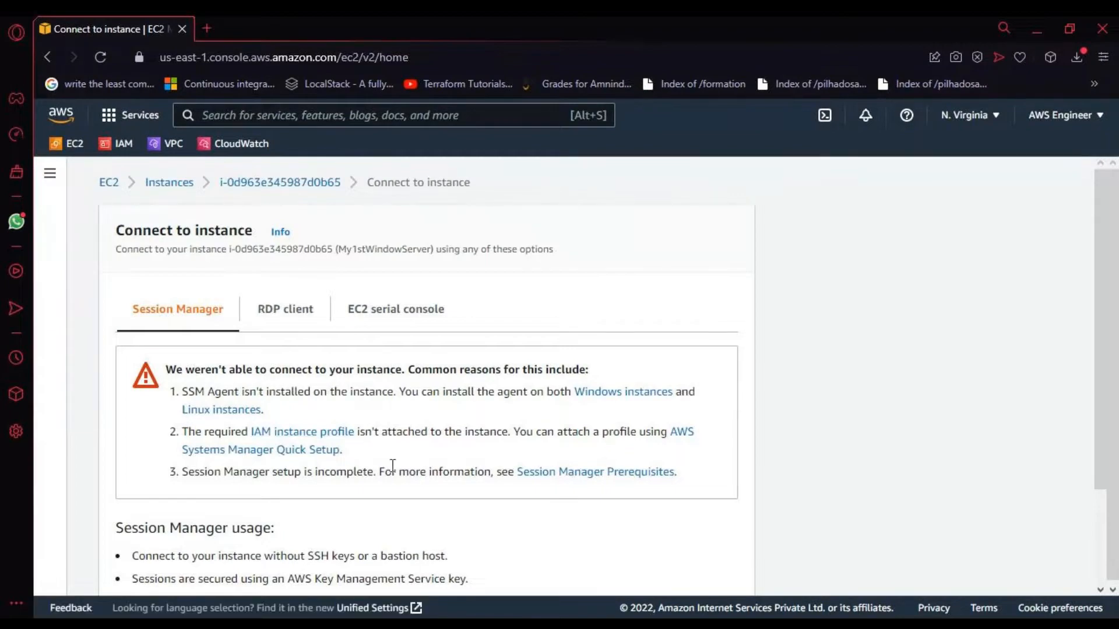
{"action": "scroll", "coordinate": [393, 466], "scroll_direction": "down", "scroll_amount": 2}
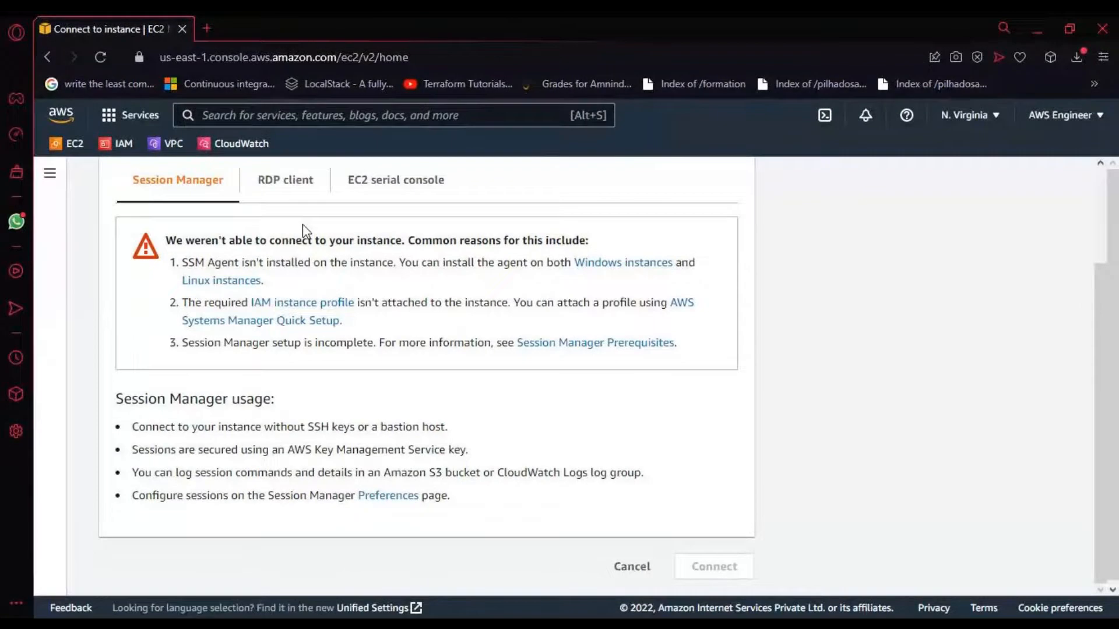
{"action": "scroll", "coordinate": [303, 231], "scroll_direction": "down", "scroll_amount": 1}
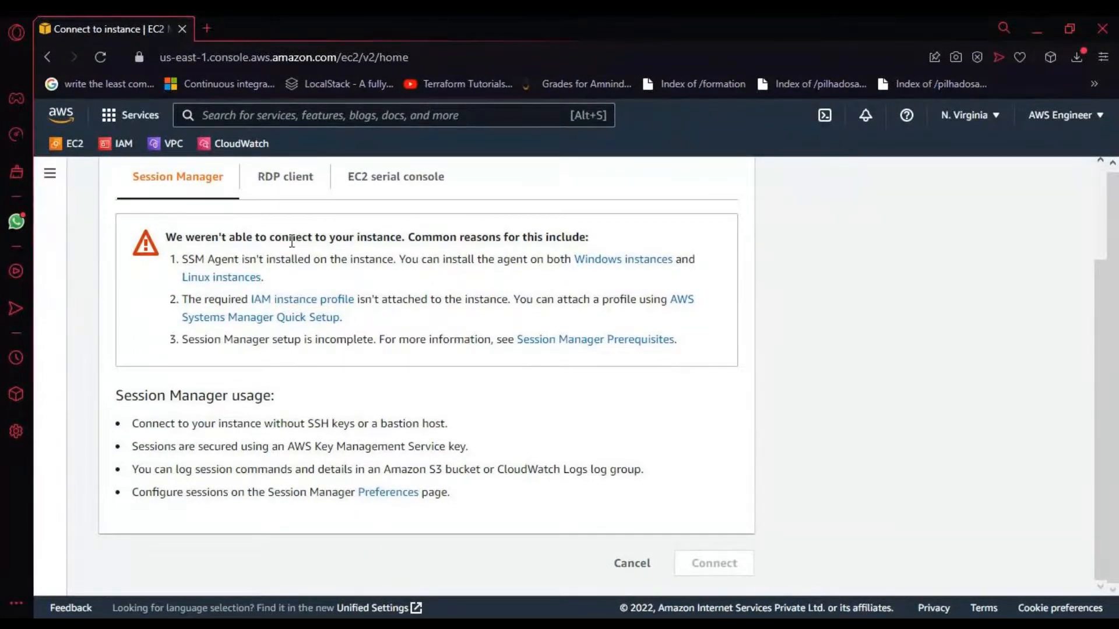
Open the SSM Agent installation guides for Windows and Linux instances, returning to the instance connection page.
{"action": "left_click", "coordinate": [606, 265]}
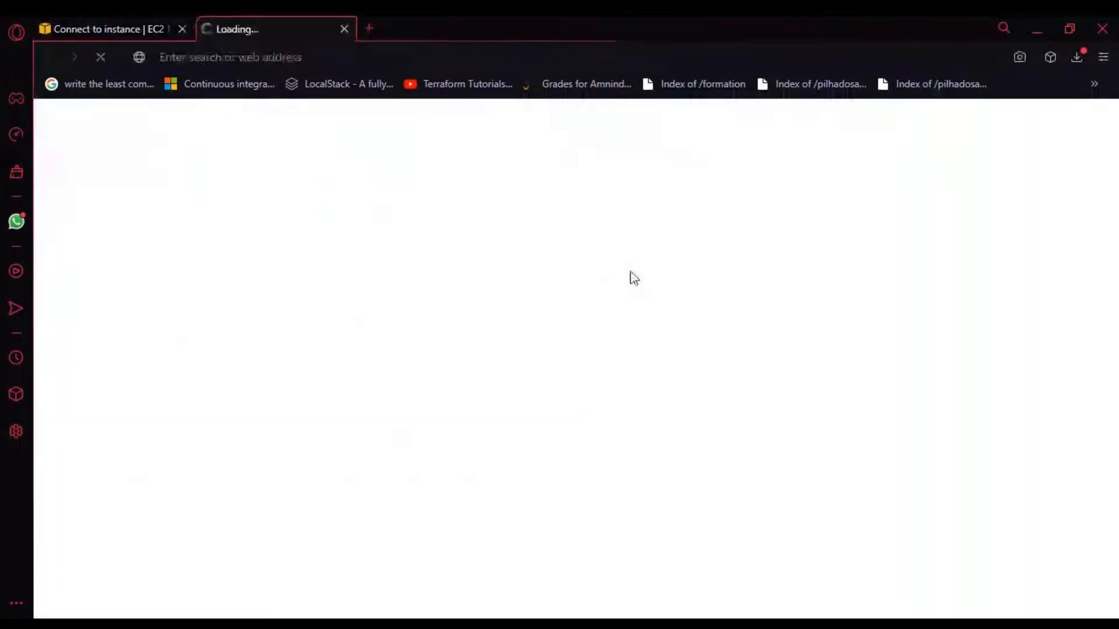
{"action": "left_click", "coordinate": [117, 30]}
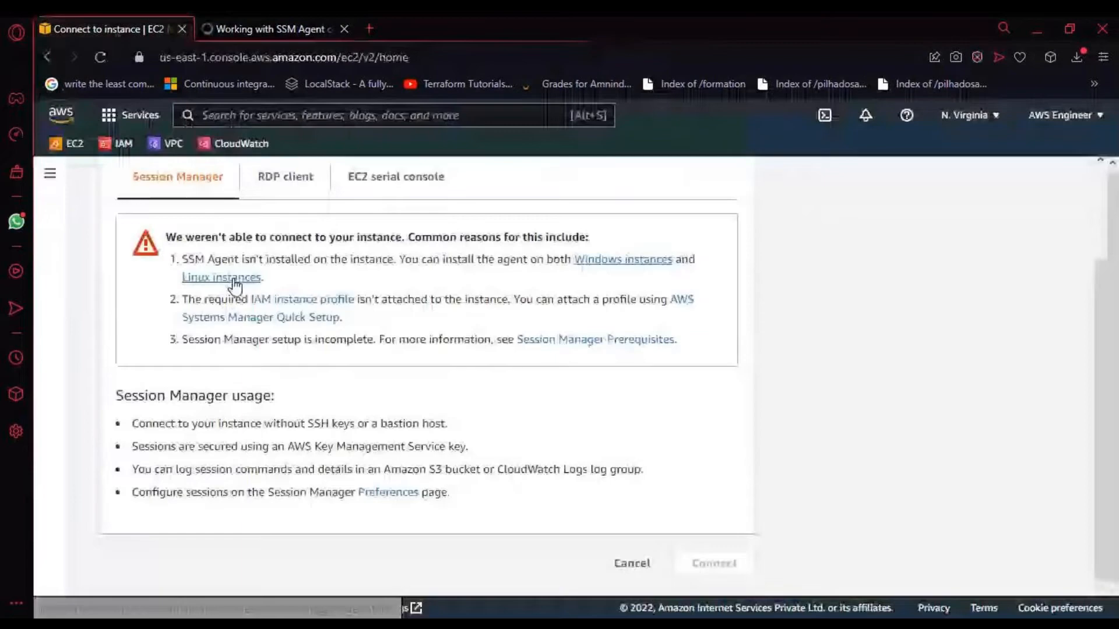
{"action": "left_click", "coordinate": [231, 278]}
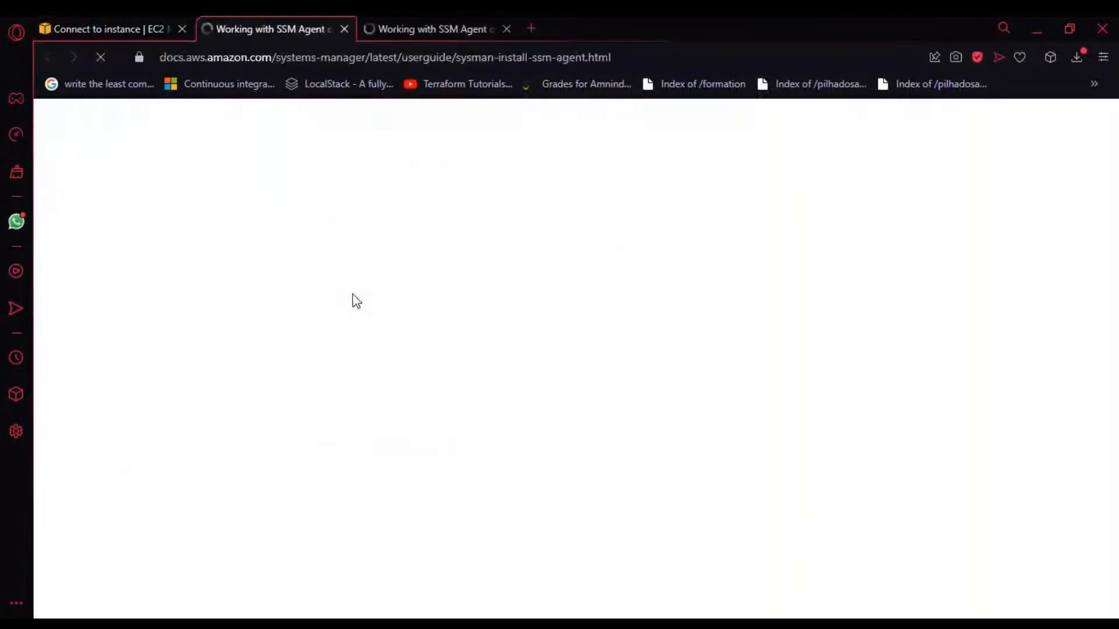
{"action": "left_click", "coordinate": [110, 30]}
{"action": "scroll", "coordinate": [181, 199], "scroll_direction": "up", "scroll_amount": 3}
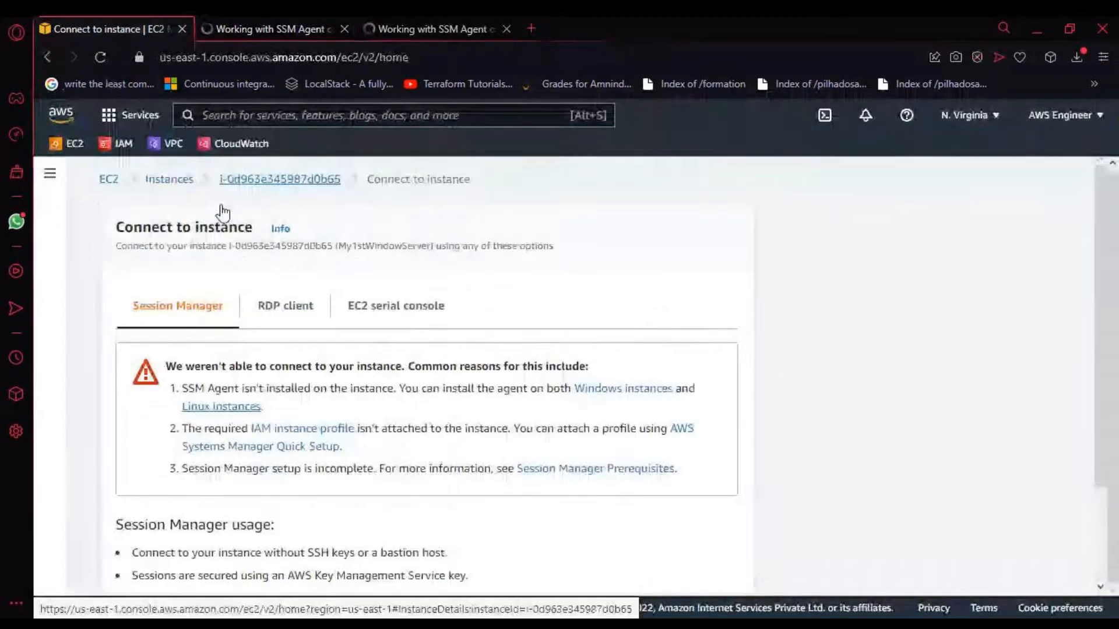
Select My1stWindowServer in the instances list and examine the inbound and outbound rules in its security details.
{"action": "left_click", "coordinate": [169, 180]}
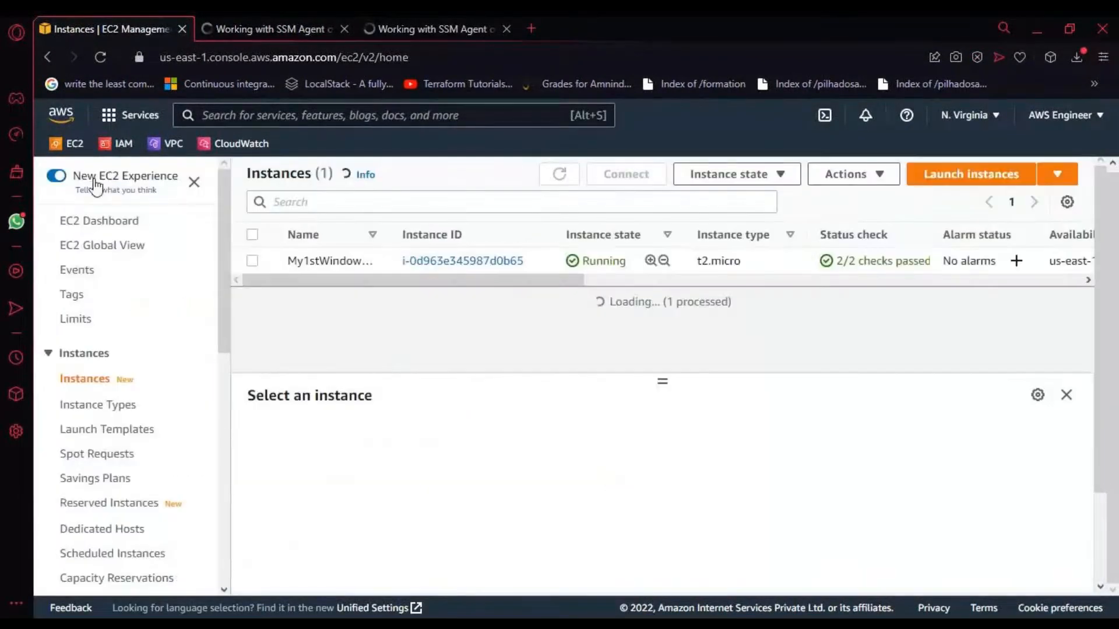
{"action": "left_click", "coordinate": [252, 262]}
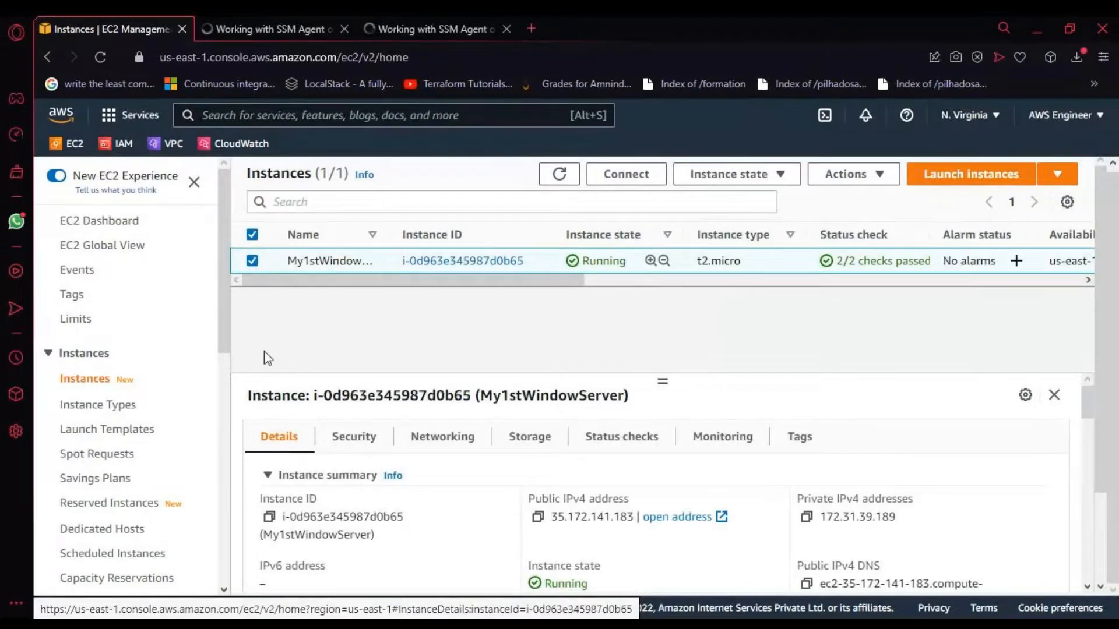
{"action": "left_click", "coordinate": [353, 437]}
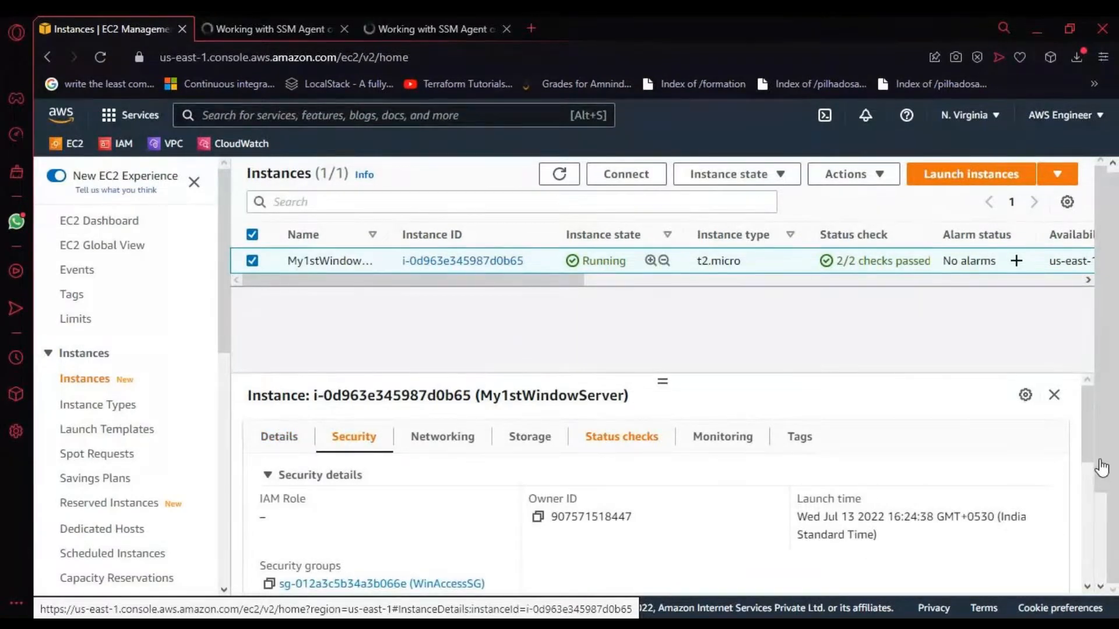
{"action": "scroll", "coordinate": [600, 529], "scroll_direction": "down", "scroll_amount": 3}
{"action": "scroll", "coordinate": [602, 530], "scroll_direction": "down", "scroll_amount": 3}
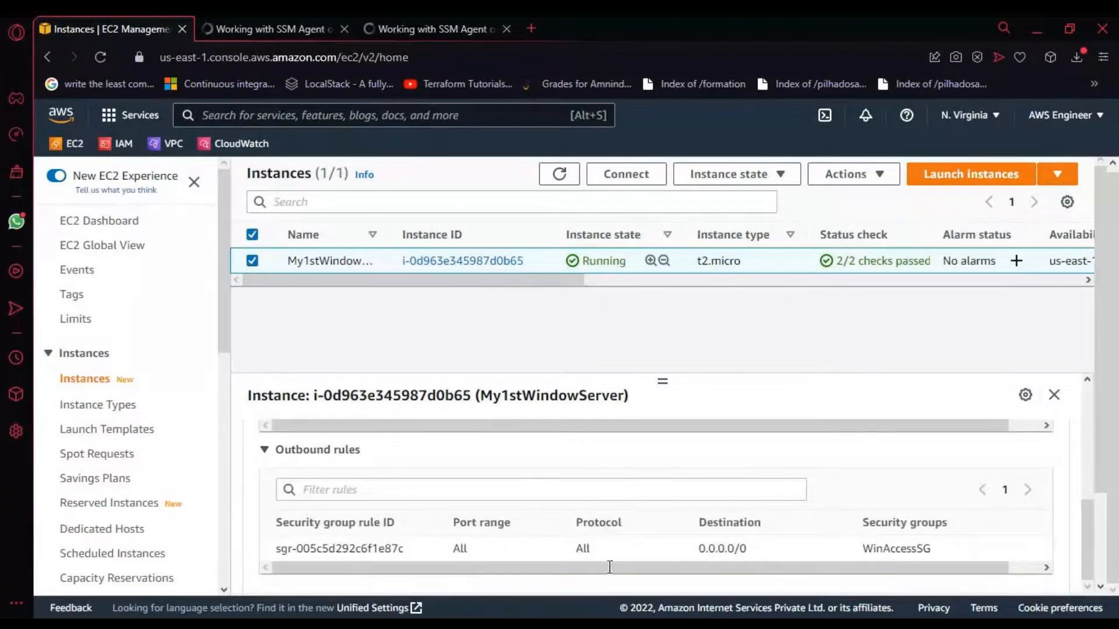
{"action": "scroll", "coordinate": [888, 537], "scroll_direction": "down", "scroll_amount": 3}
{"action": "scroll", "coordinate": [635, 540], "scroll_direction": "up", "scroll_amount": 2}
{"action": "scroll", "coordinate": [636, 539], "scroll_direction": "down", "scroll_amount": 1}
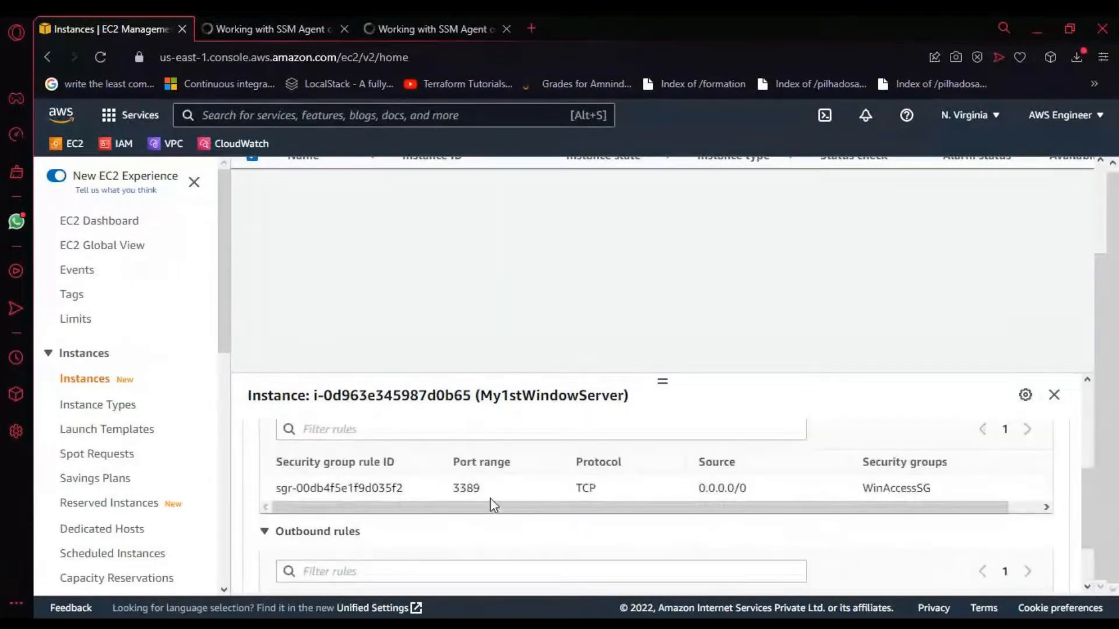
{"action": "scroll", "coordinate": [802, 493], "scroll_direction": "up", "scroll_amount": 2}
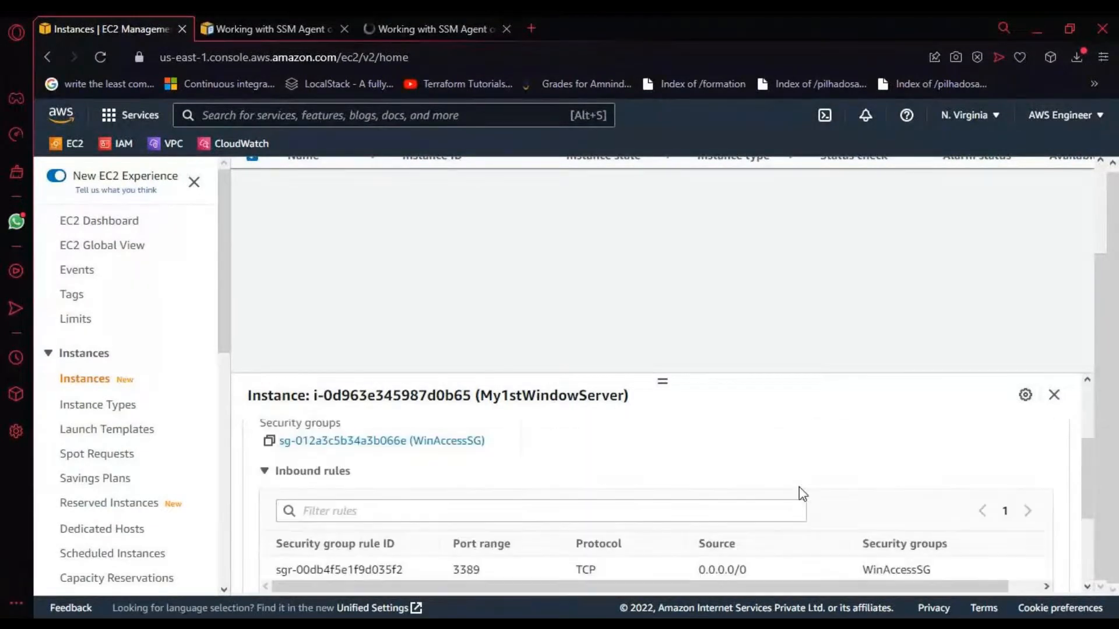
Open the WinAccessSG security group, review its inbound RDP rule in the rule editor, and try to save the rules without edits.
{"action": "left_click", "coordinate": [361, 443]}
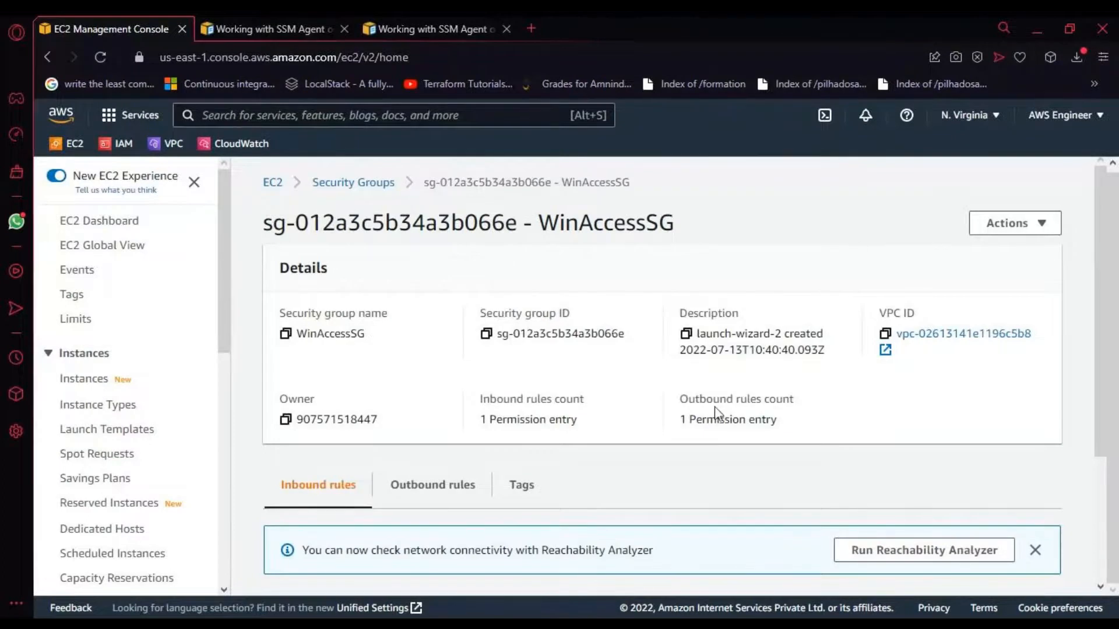
{"action": "scroll", "coordinate": [712, 412], "scroll_direction": "down", "scroll_amount": 3}
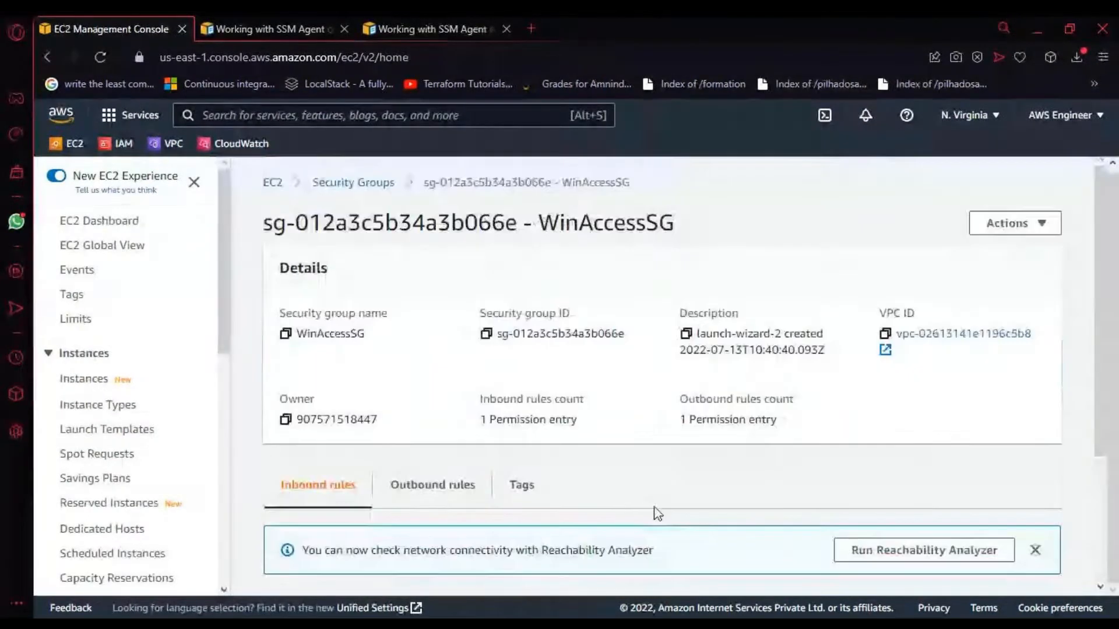
{"action": "scroll", "coordinate": [407, 449], "scroll_direction": "down", "scroll_amount": 3}
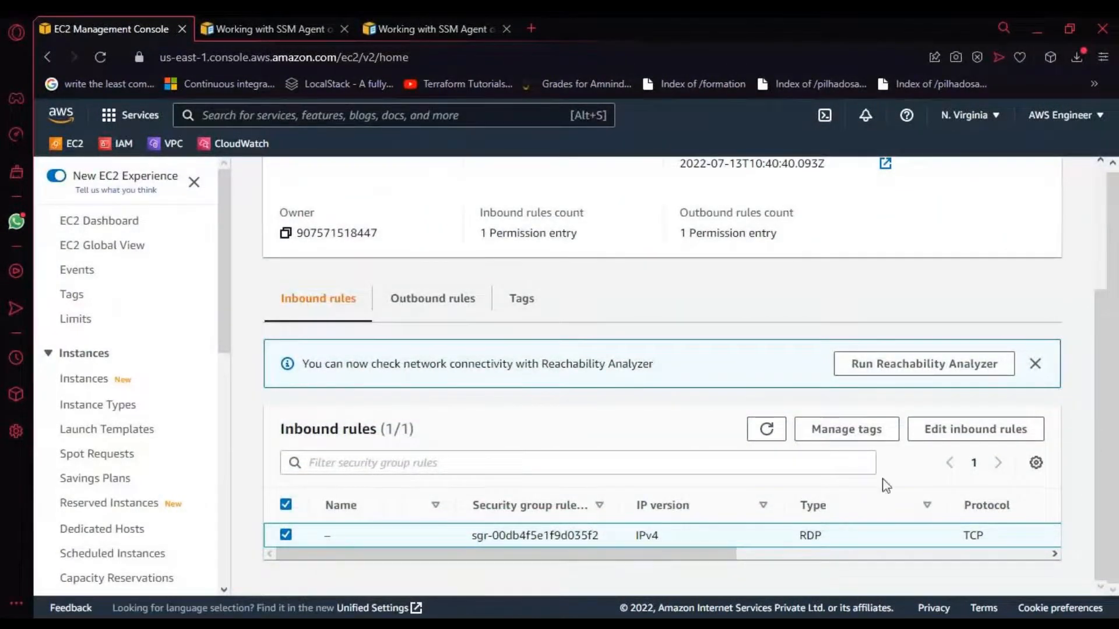
{"action": "left_click", "coordinate": [950, 432]}
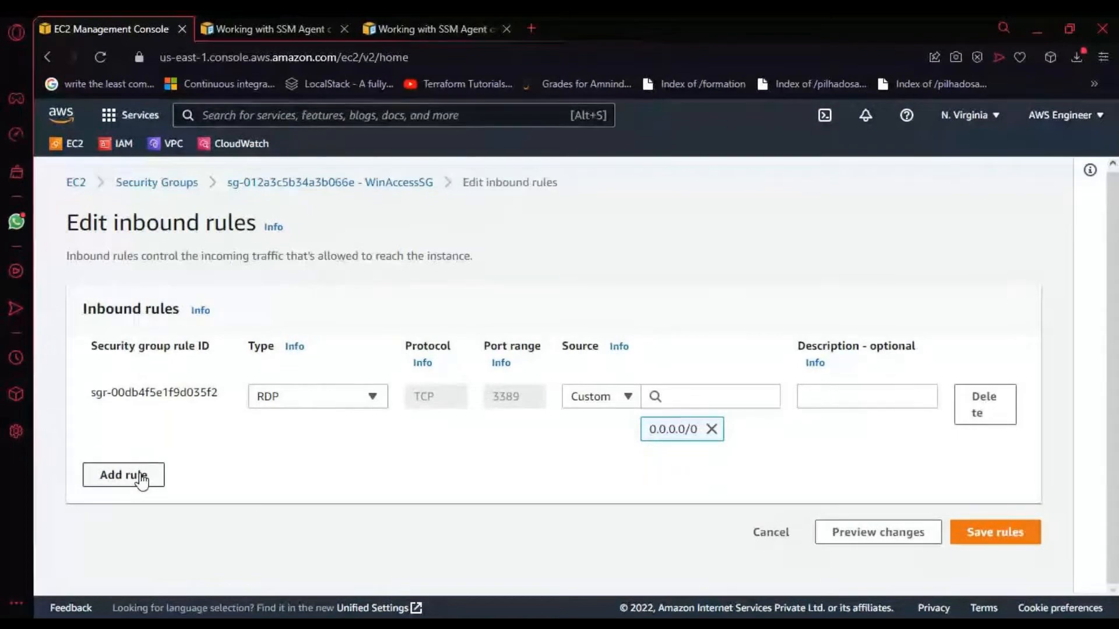
{"action": "left_click", "coordinate": [998, 539]}
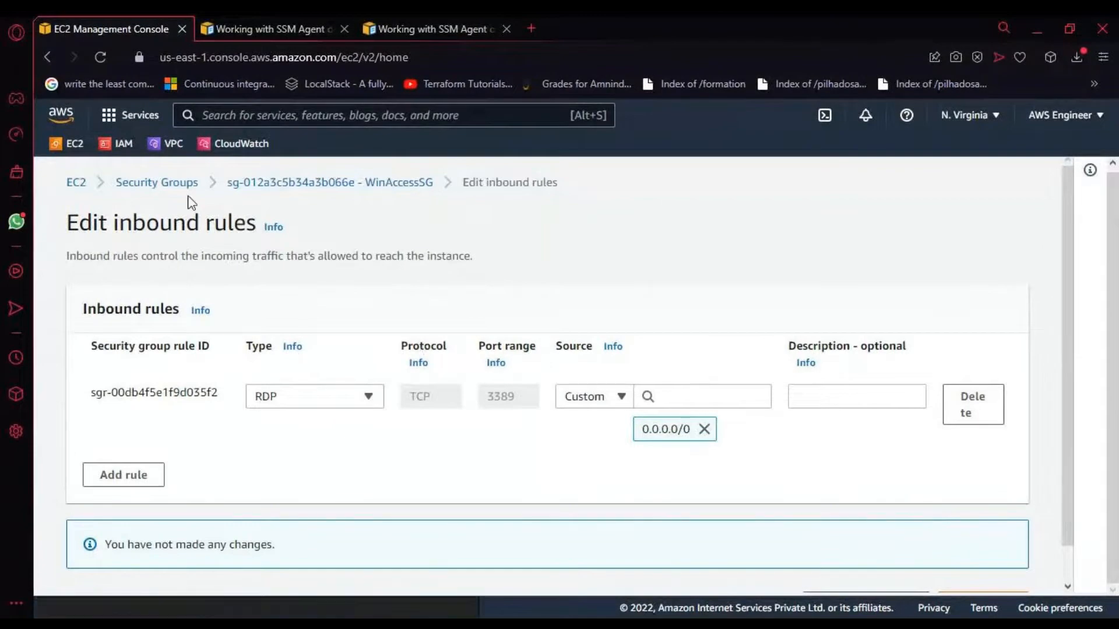
Return to the EC2 dashboard, refresh its resources overview, and list the running instances.
{"action": "left_click", "coordinate": [74, 183]}
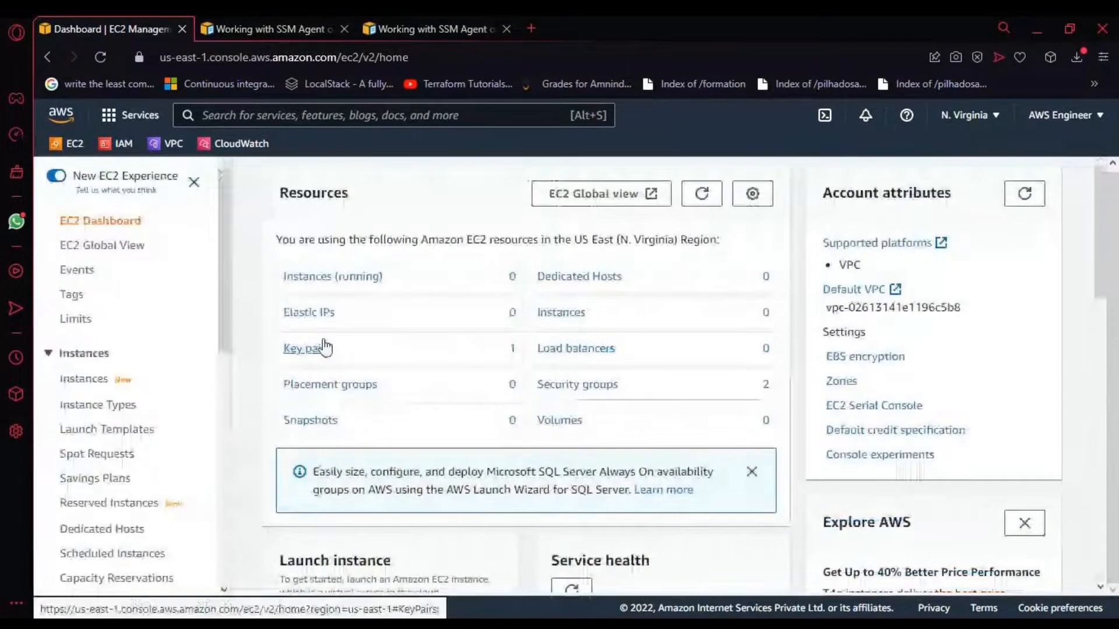
{"action": "left_click", "coordinate": [702, 194]}
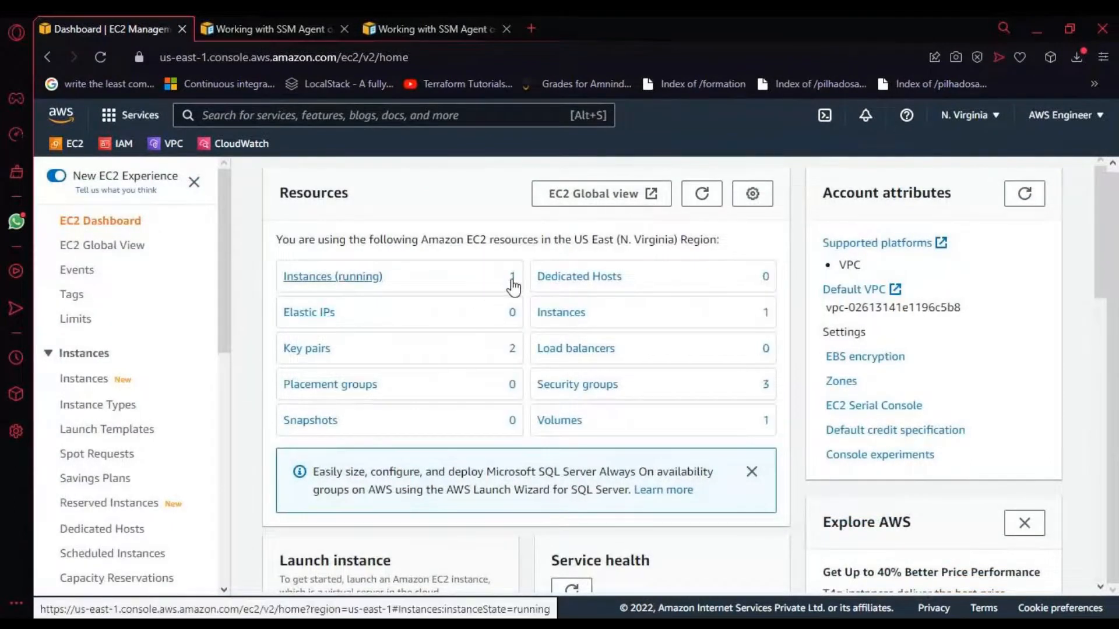
{"action": "left_click", "coordinate": [482, 285]}
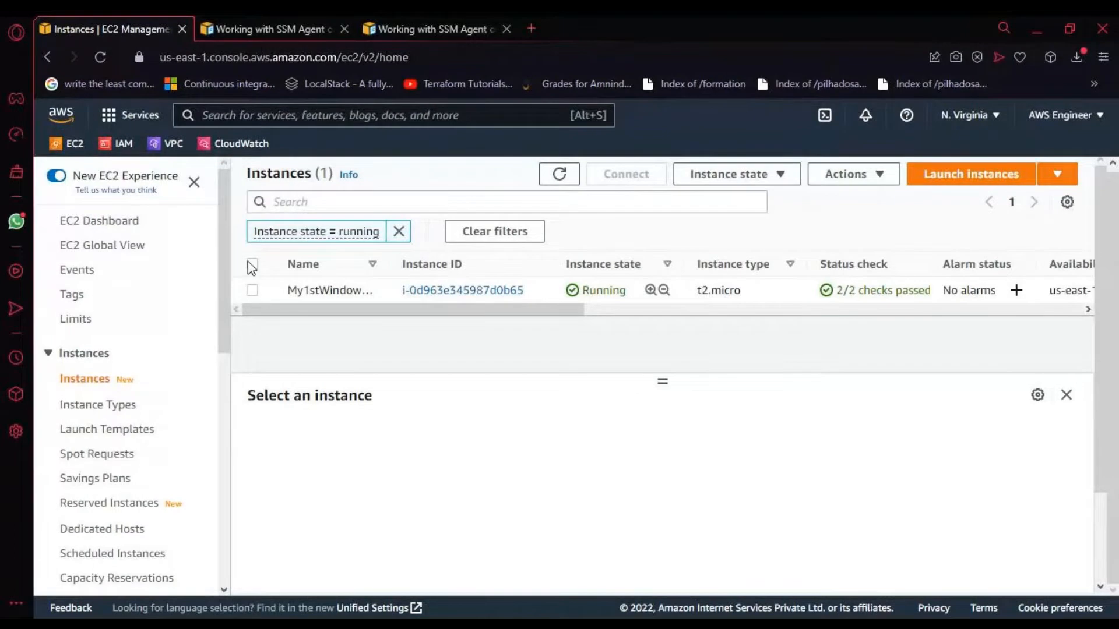
Reopen the running instance's connection options, review the Session Manager prerequisites and usage notes, and return to the EC2 dashboard.
{"action": "left_click", "coordinate": [252, 265]}
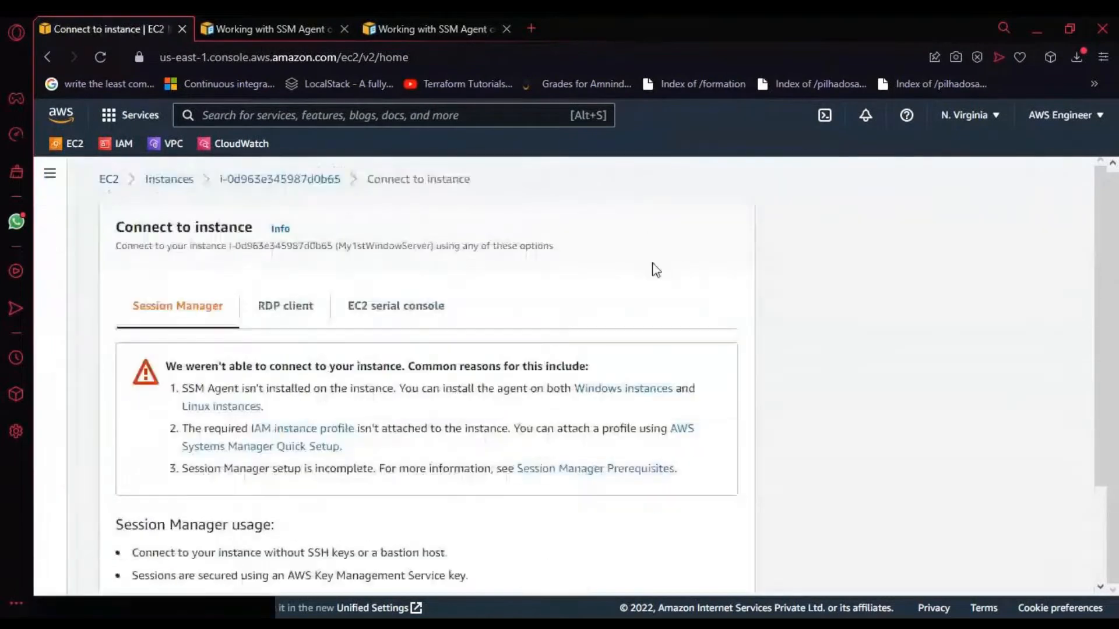
{"action": "scroll", "coordinate": [612, 392], "scroll_direction": "down", "scroll_amount": 1}
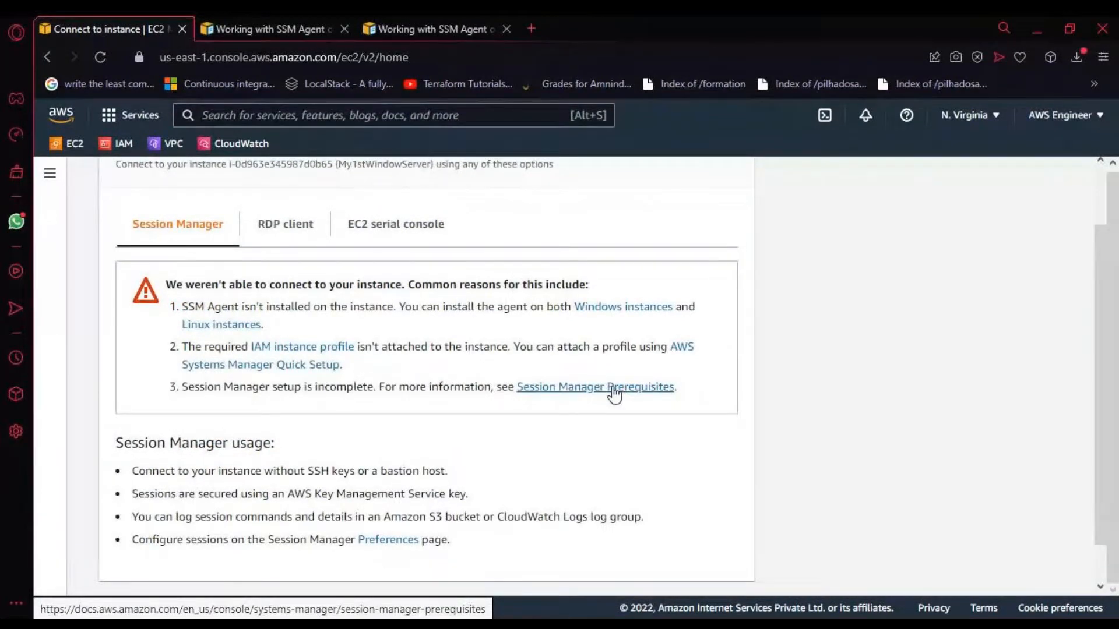
{"action": "scroll", "coordinate": [614, 394], "scroll_direction": "down", "scroll_amount": 1}
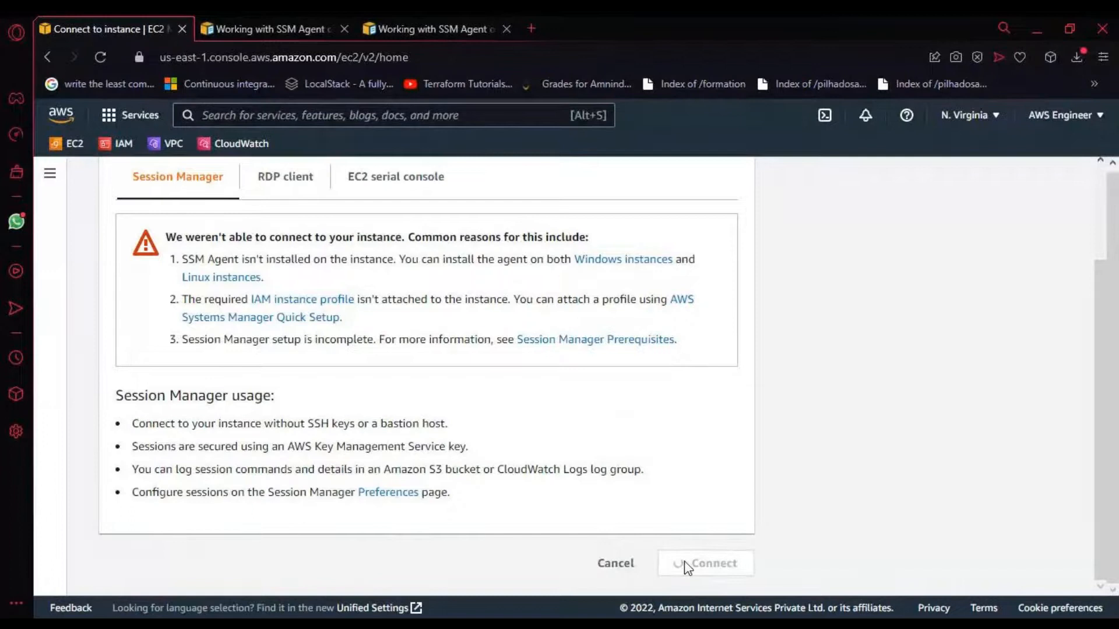
{"action": "left_click", "coordinate": [1064, 129]}
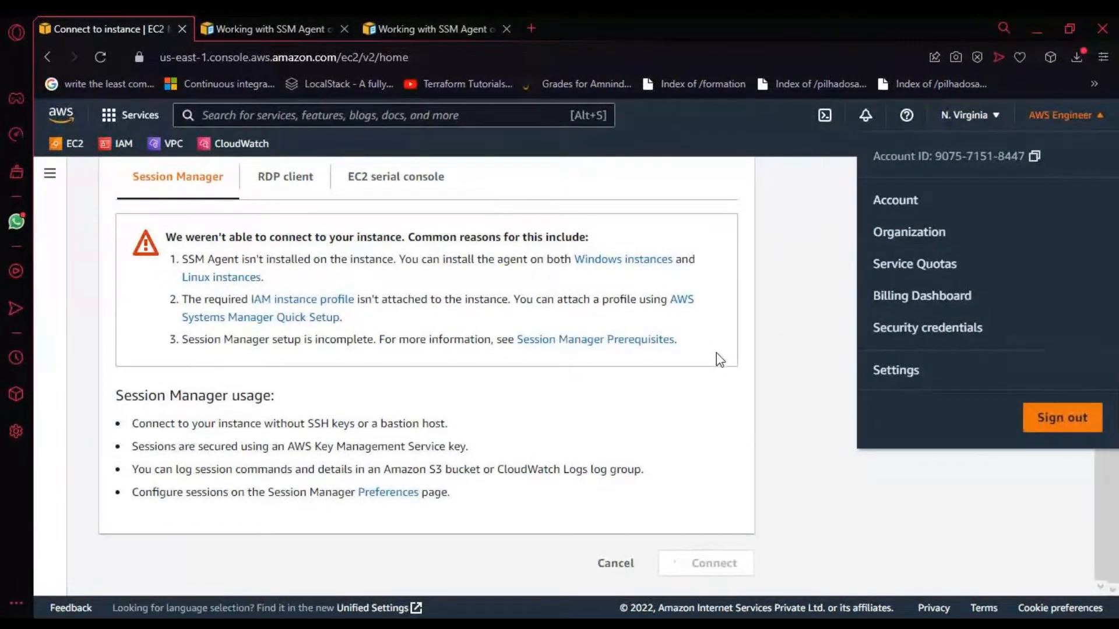
{"action": "left_click", "coordinate": [764, 545]}
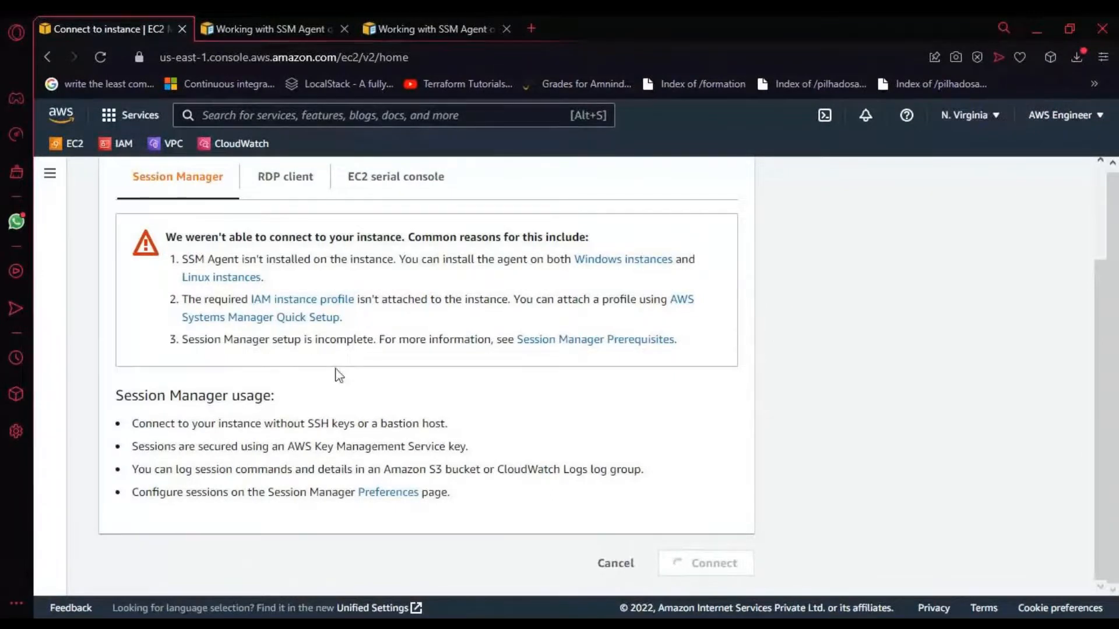
{"action": "scroll", "coordinate": [338, 374], "scroll_direction": "up", "scroll_amount": 2}
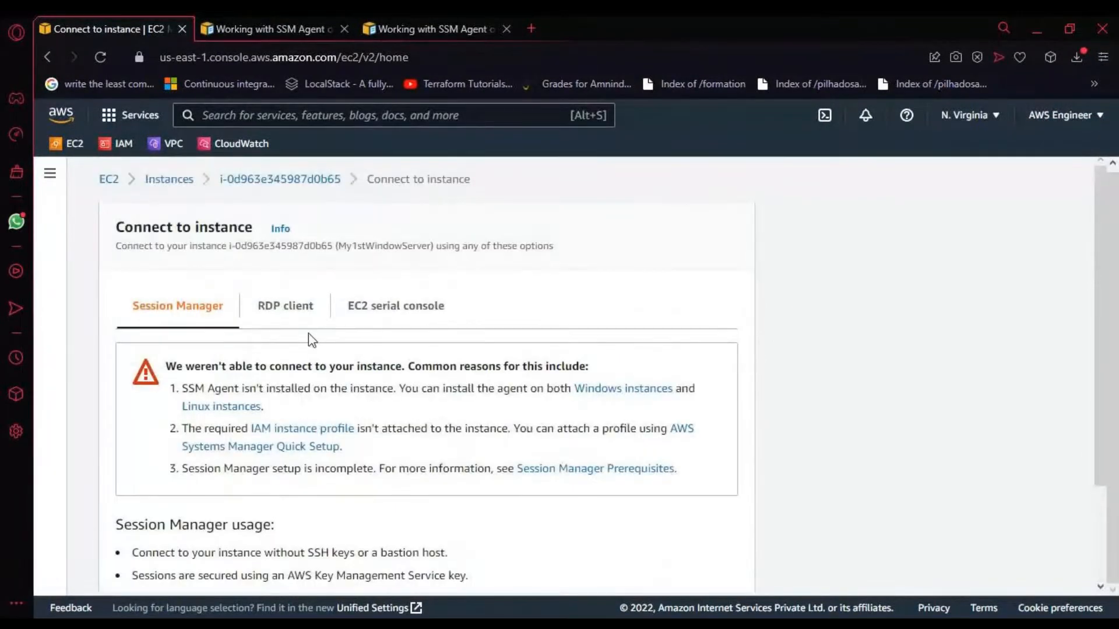
{"action": "scroll", "coordinate": [309, 337], "scroll_direction": "down", "scroll_amount": 2}
{"action": "scroll", "coordinate": [105, 239], "scroll_direction": "up", "scroll_amount": 2}
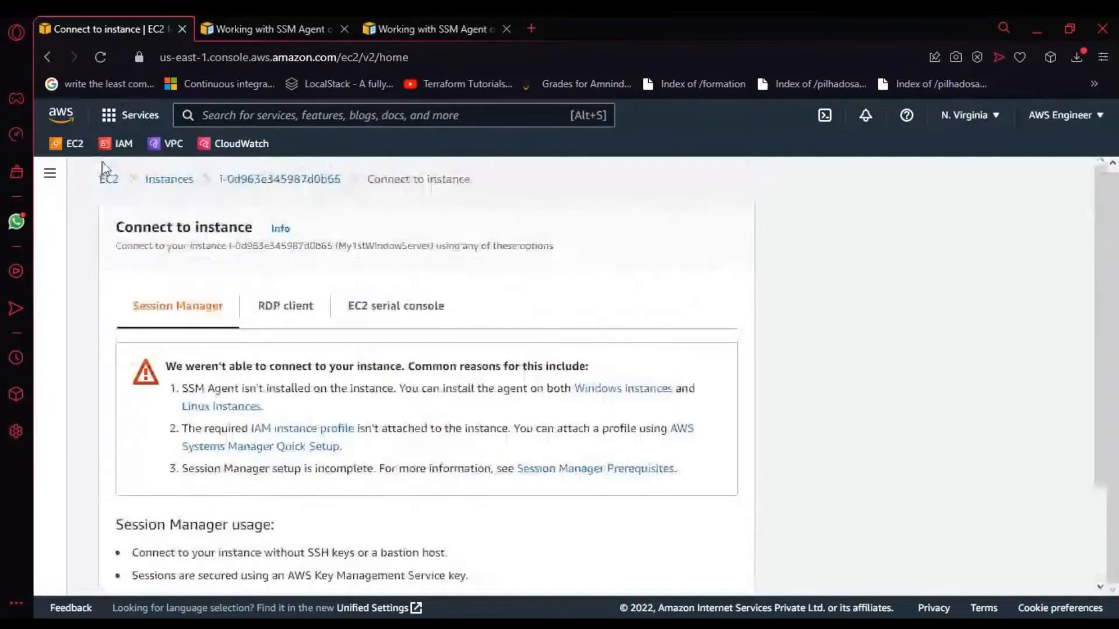
{"action": "left_click", "coordinate": [108, 179]}
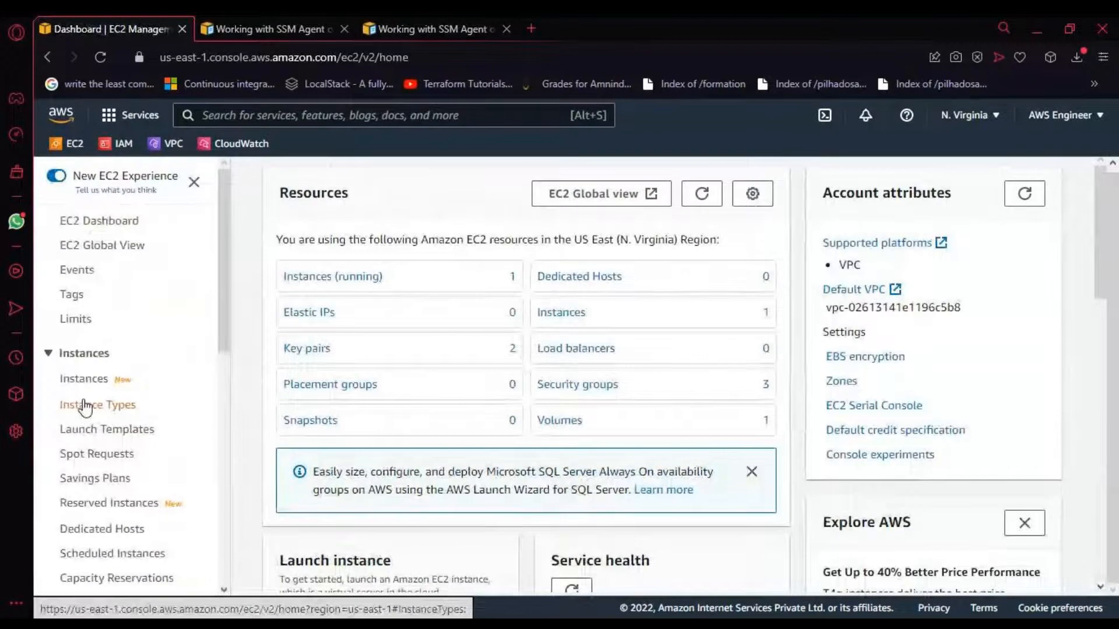
Start launching a new instance from the instances list and name it Linux.
{"action": "left_click", "coordinate": [81, 379]}
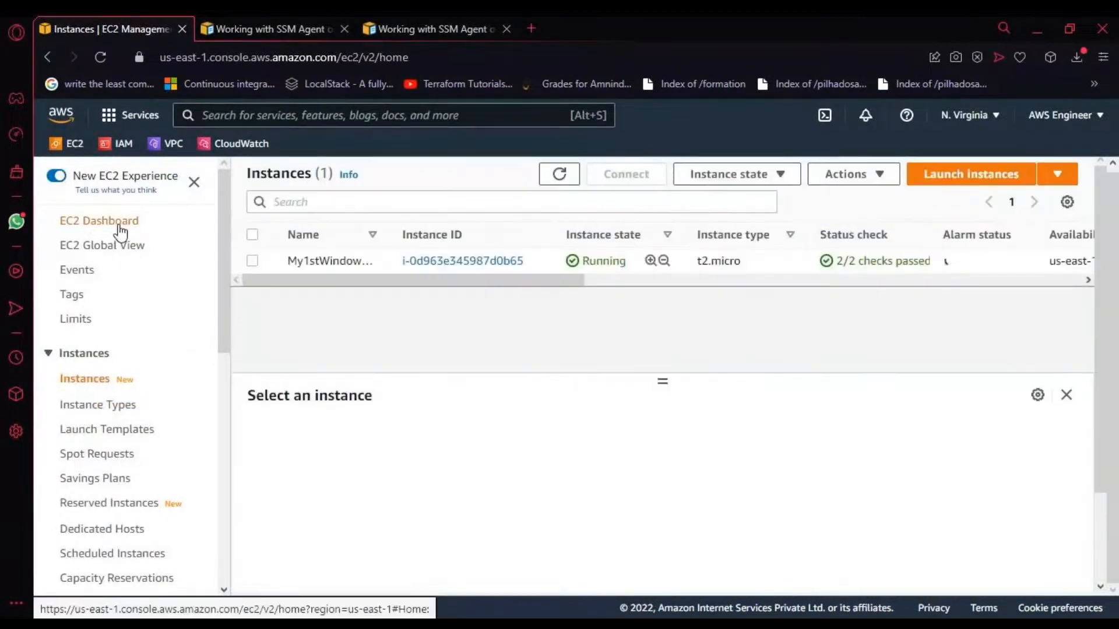
{"action": "left_click", "coordinate": [936, 177]}
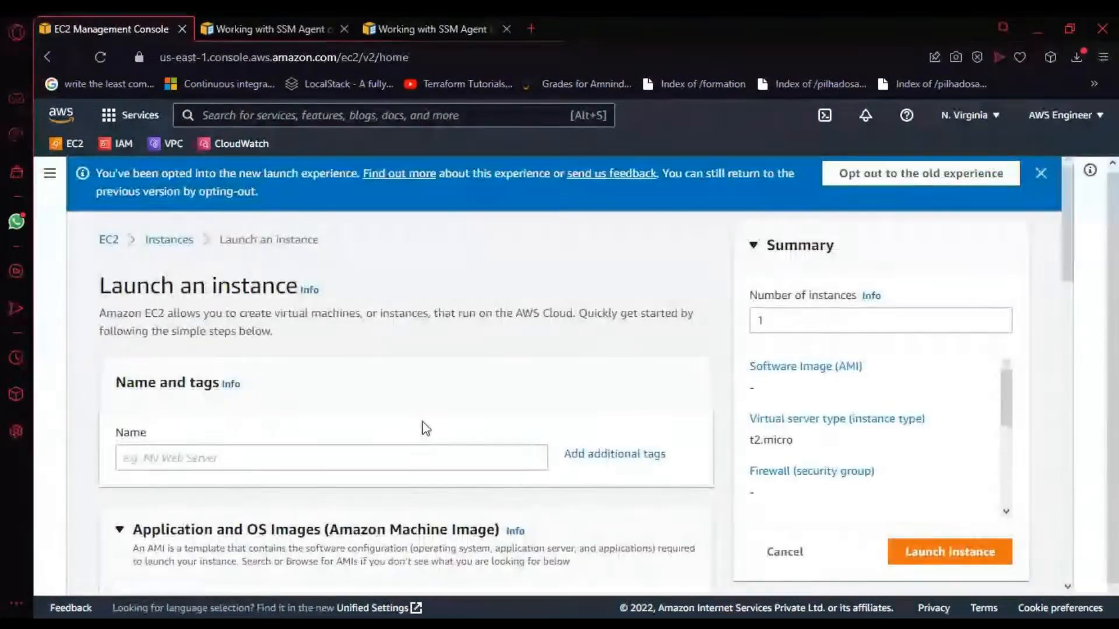
{"action": "left_click", "coordinate": [345, 375]}
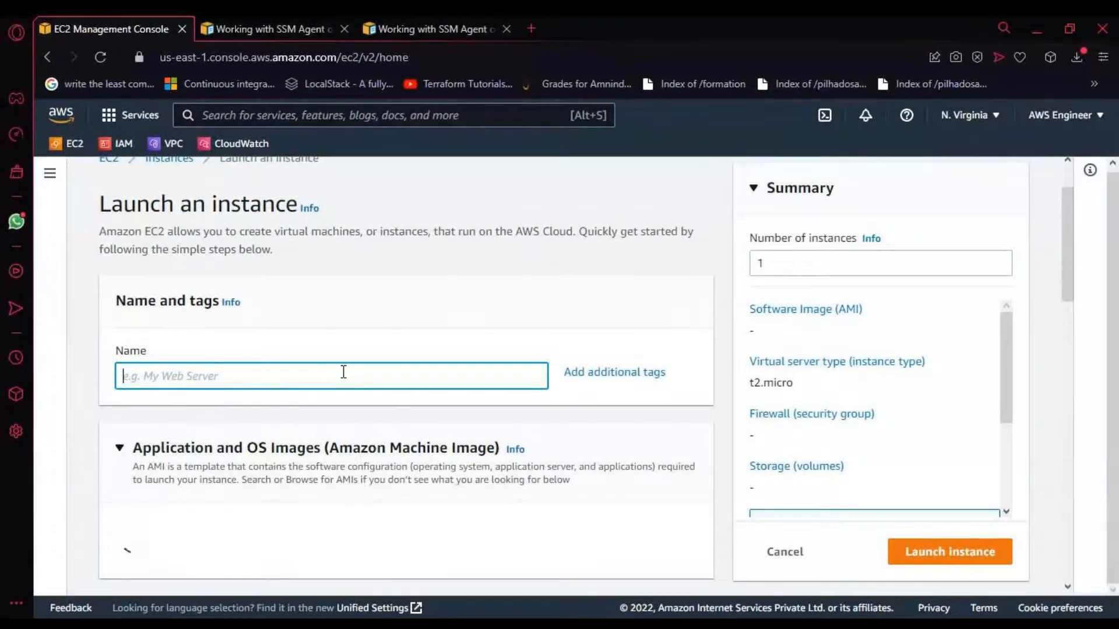
{"action": "type", "text": "Liniux"}
{"action": "scroll", "coordinate": [343, 371], "scroll_direction": "down", "scroll_amount": 1}
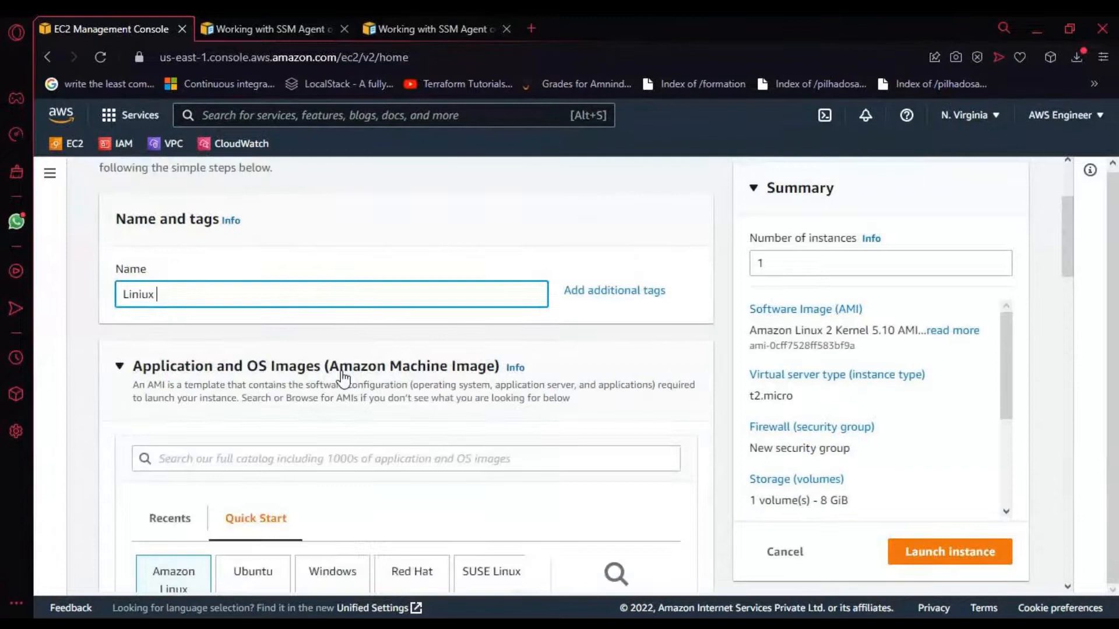
{"action": "key", "text": "BackSpace"}
{"action": "key", "text": "BackSpace"}
{"action": "key", "text": "BackSpace"}
{"action": "key", "text": "BackSpace"}
{"action": "key", "text": "BackSpace"}
{"action": "type", "text": "nux"}
Review the default Amazon Linux 2 image, t2.micro type and storage settings, and try to launch the instance.
{"action": "scroll", "coordinate": [344, 379], "scroll_direction": "down", "scroll_amount": 3}
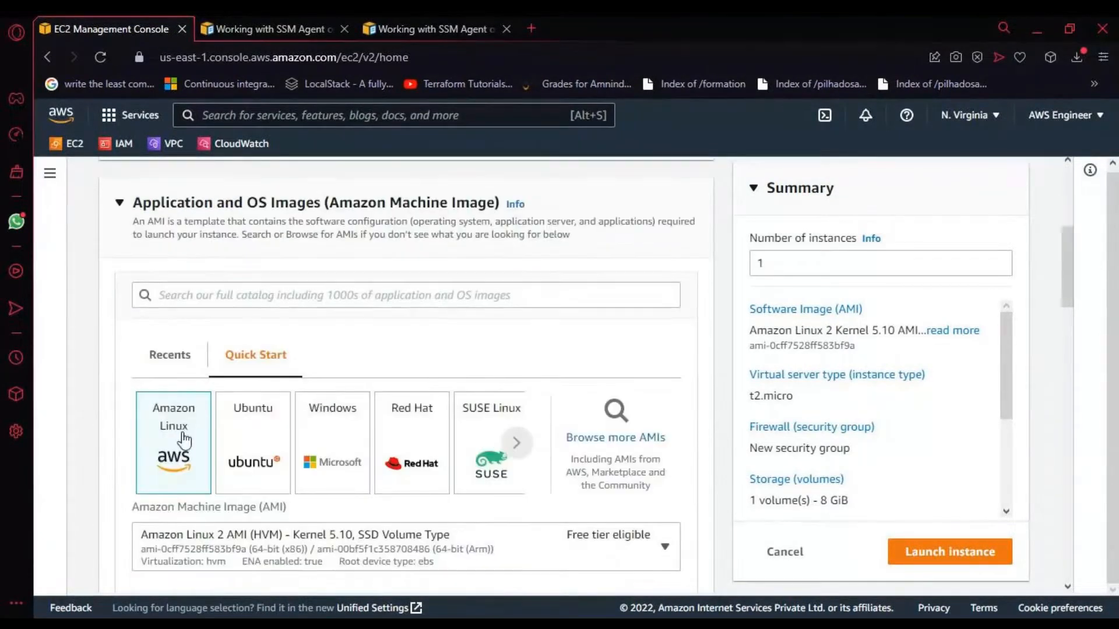
{"action": "scroll", "coordinate": [333, 432], "scroll_direction": "down", "scroll_amount": 4}
{"action": "scroll", "coordinate": [334, 431], "scroll_direction": "up", "scroll_amount": 4}
{"action": "scroll", "coordinate": [334, 432], "scroll_direction": "down", "scroll_amount": 4}
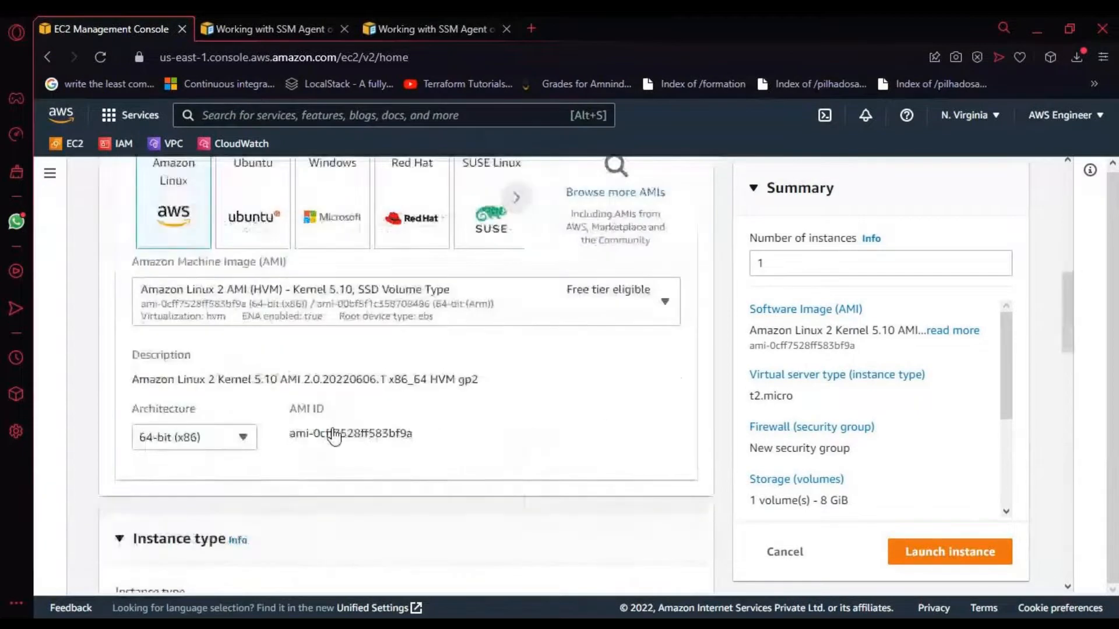
{"action": "scroll", "coordinate": [859, 415], "scroll_direction": "down", "scroll_amount": 3}
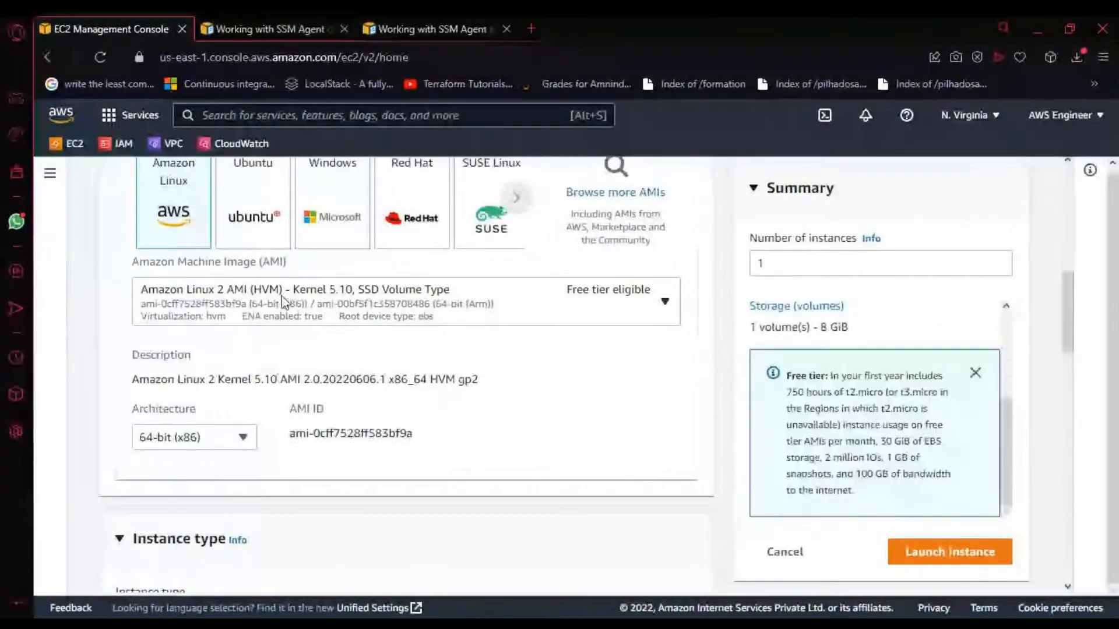
{"action": "scroll", "coordinate": [524, 471], "scroll_direction": "down", "scroll_amount": 8}
{"action": "scroll", "coordinate": [526, 471], "scroll_direction": "down", "scroll_amount": 14}
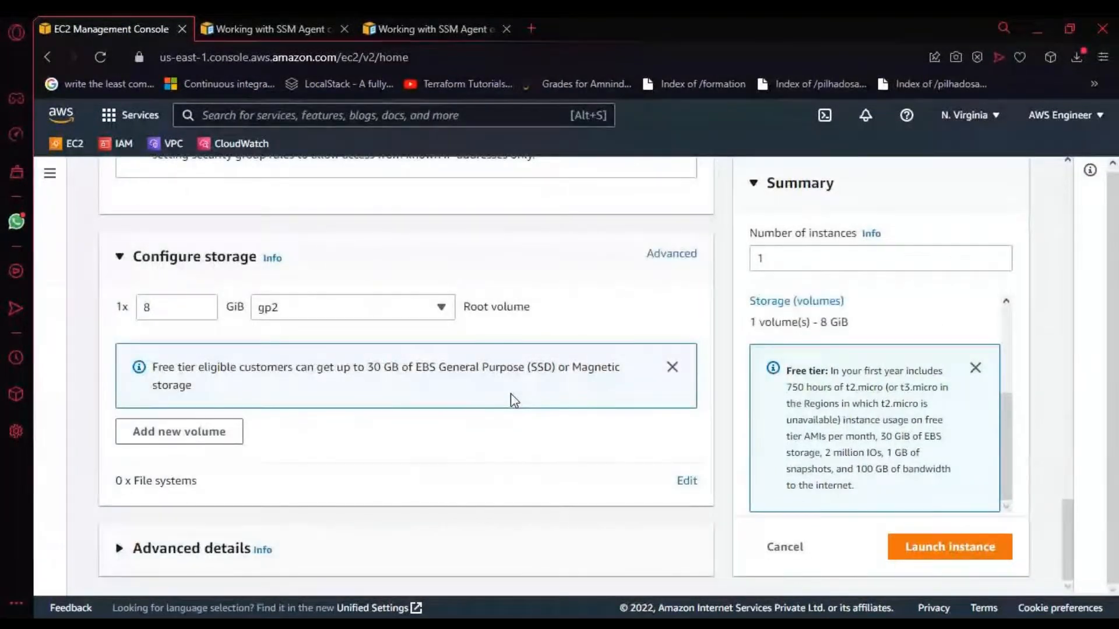
{"action": "scroll", "coordinate": [511, 401], "scroll_direction": "up", "scroll_amount": 5}
{"action": "scroll", "coordinate": [512, 401], "scroll_direction": "up", "scroll_amount": 7}
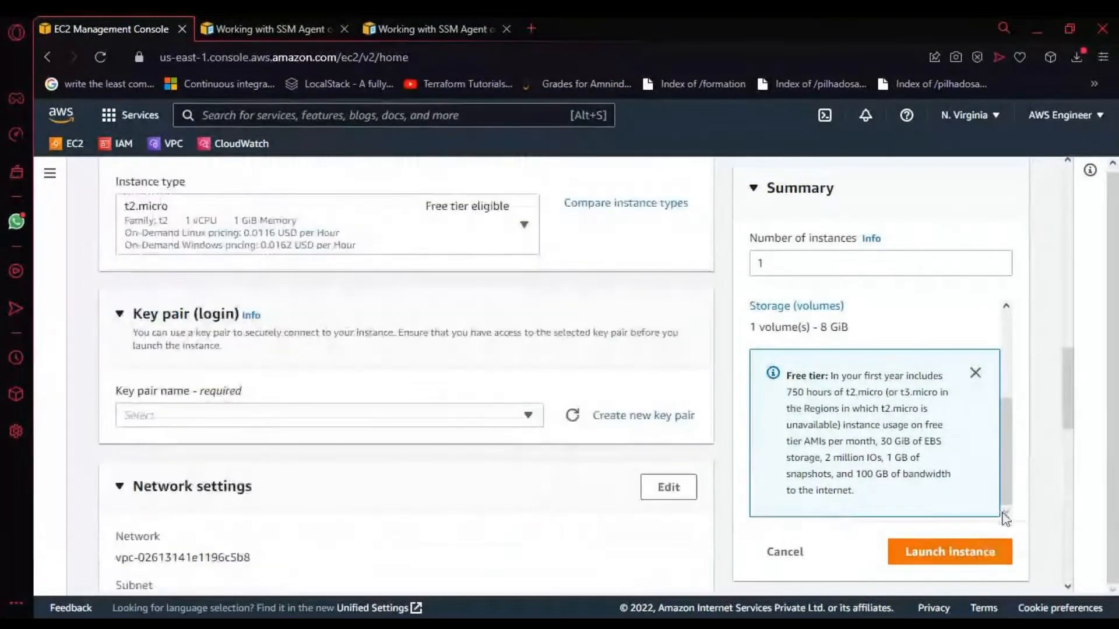
{"action": "left_click", "coordinate": [983, 555]}
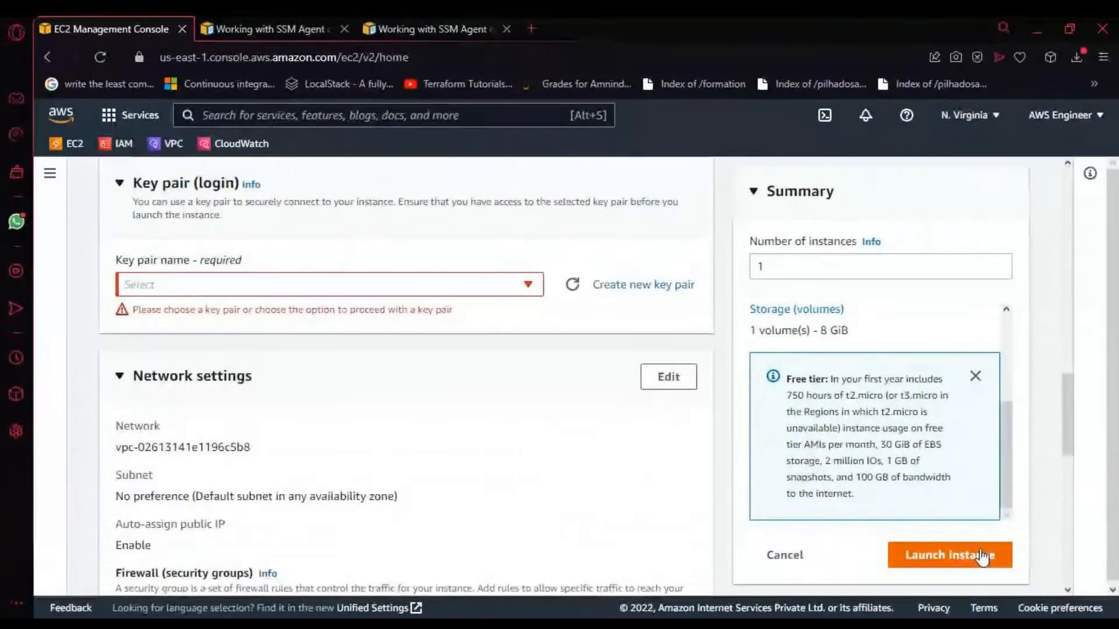
Create a new RSA key pair named linux in .pem format and launch the Linux instance with it.
{"action": "scroll", "coordinate": [607, 345], "scroll_direction": "up", "scroll_amount": 1}
{"action": "left_click", "coordinate": [529, 290]}
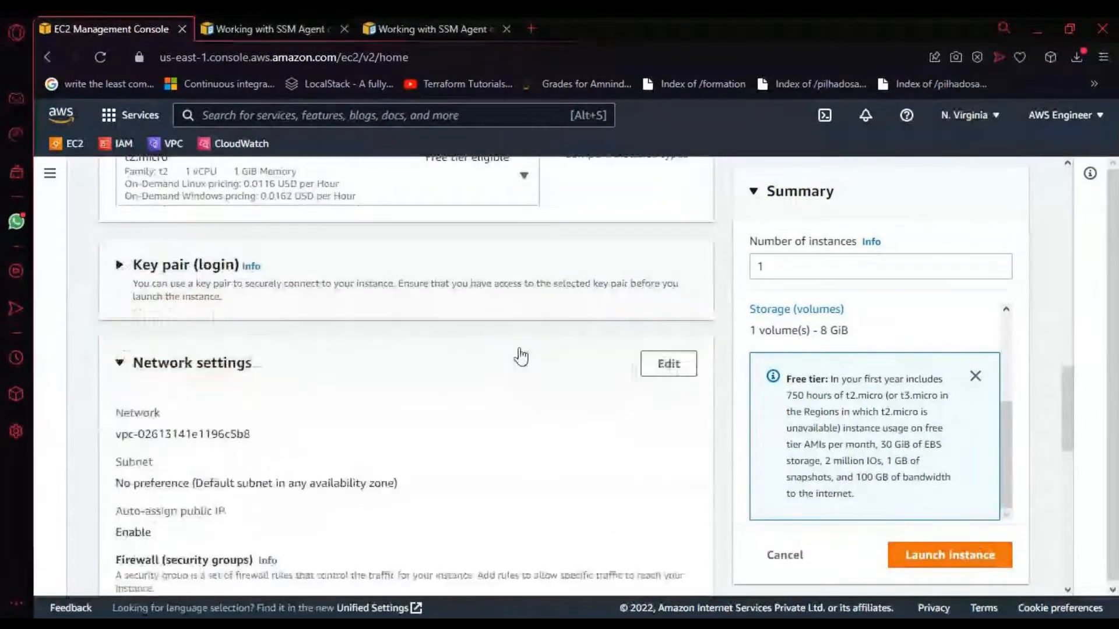
{"action": "left_click", "coordinate": [117, 268]}
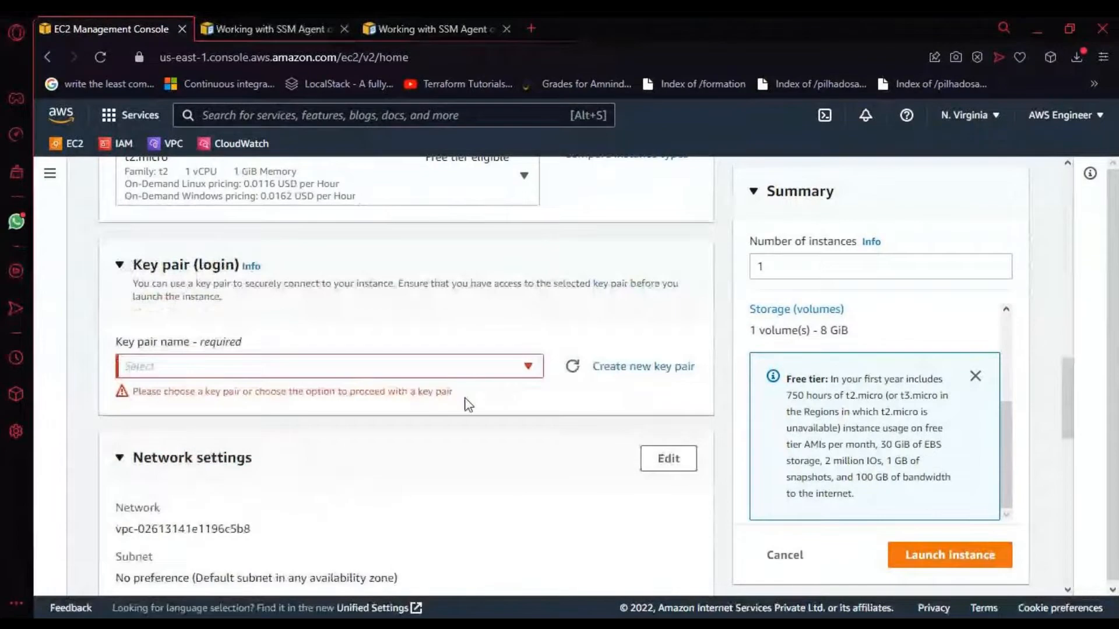
{"action": "left_click", "coordinate": [464, 372]}
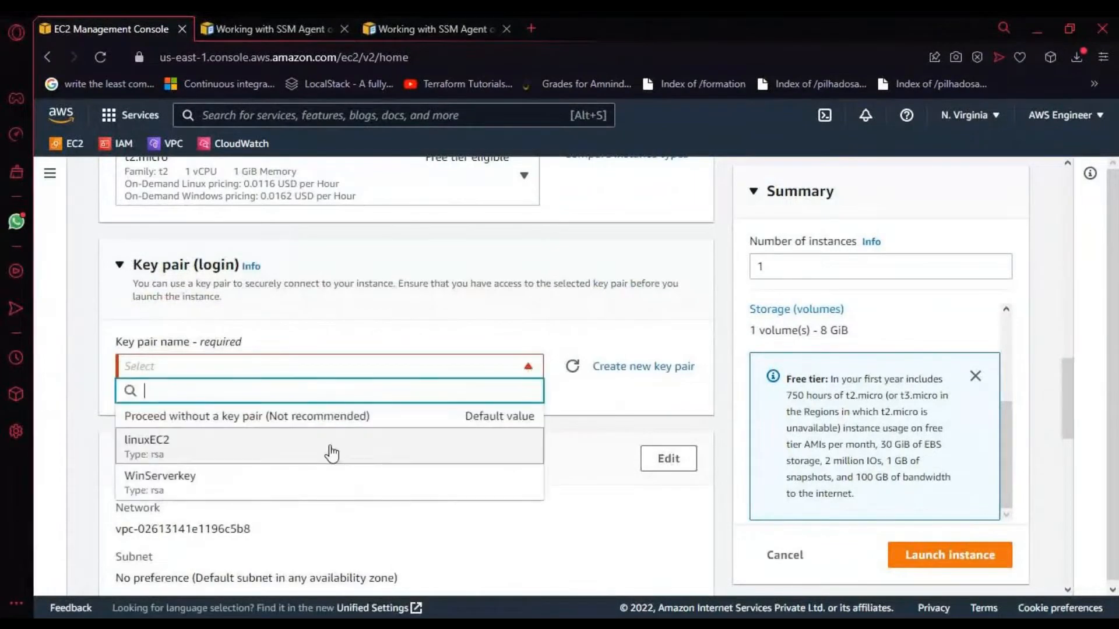
{"action": "scroll", "coordinate": [332, 453], "scroll_direction": "down", "scroll_amount": 1}
{"action": "left_click", "coordinate": [657, 297]}
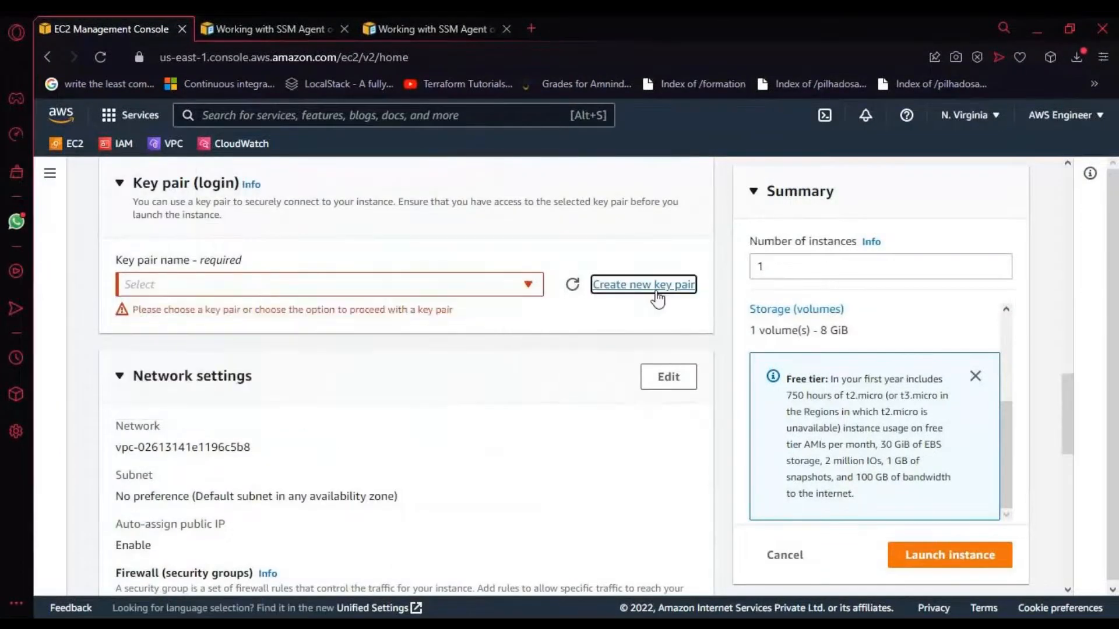
{"action": "scroll", "coordinate": [466, 408], "scroll_direction": "down", "scroll_amount": 3}
{"action": "left_click", "coordinate": [476, 281]}
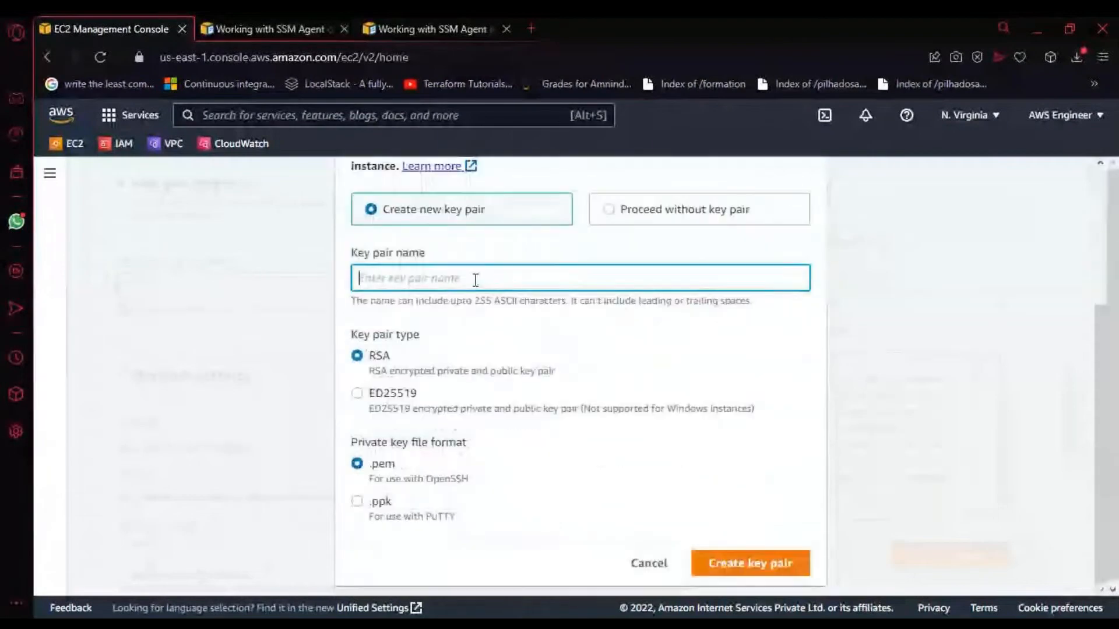
{"action": "type", "text": "linux"}
{"action": "left_click", "coordinate": [747, 551]}
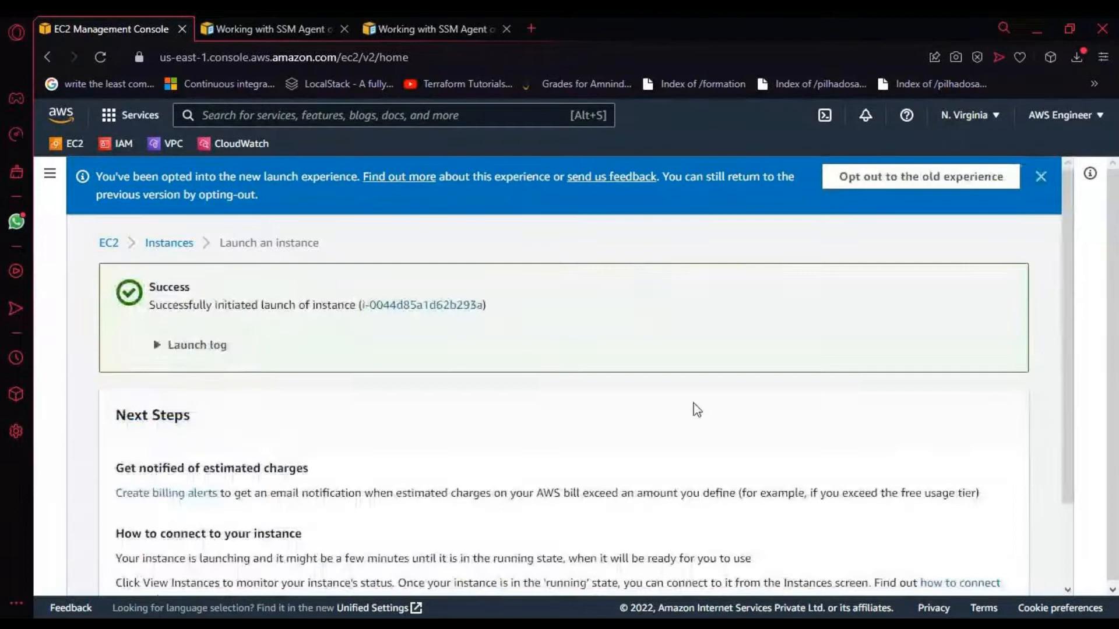
Go to the instances list from the launch confirmation page and refresh it.
{"action": "scroll", "coordinate": [634, 265], "scroll_direction": "down", "scroll_amount": 3}
{"action": "left_click", "coordinate": [977, 581]}
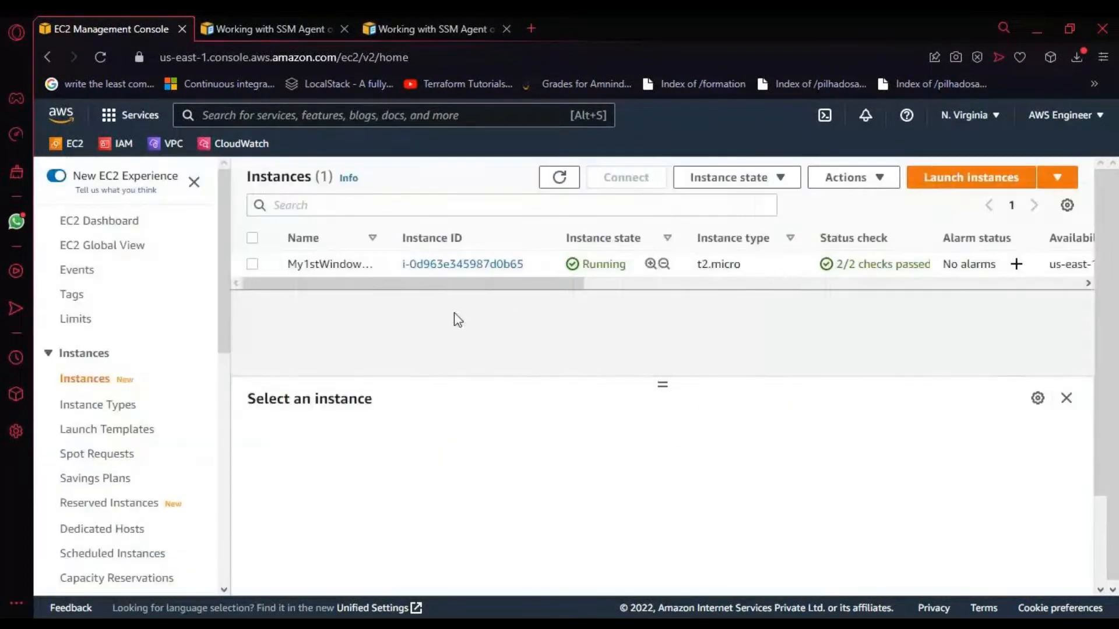
{"action": "left_click", "coordinate": [555, 185]}
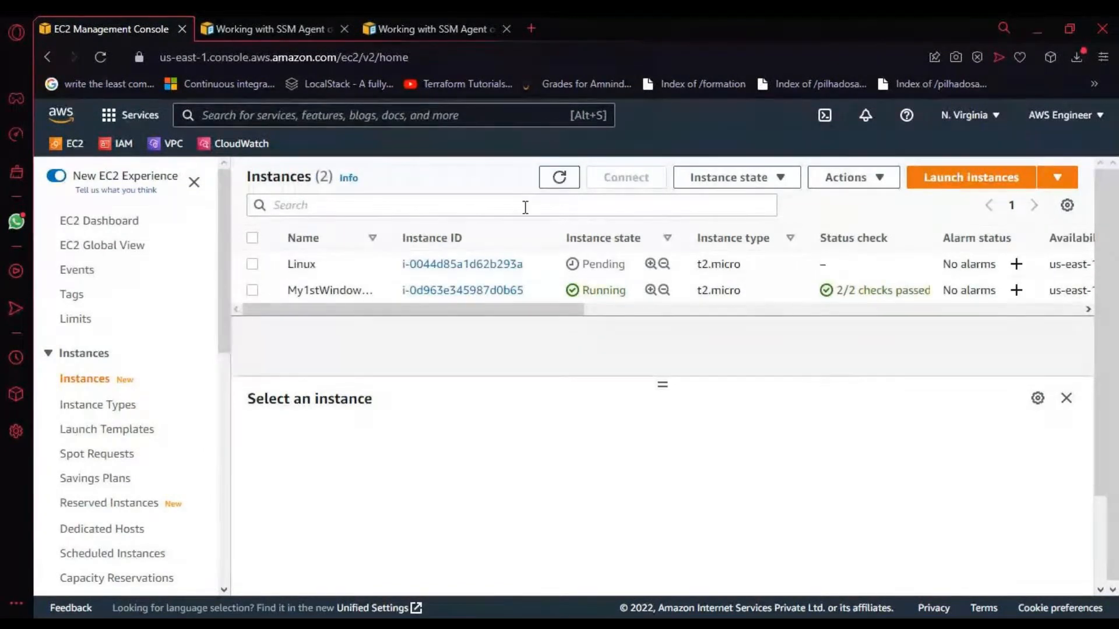
Select the Linux instance, examine its instance summary details, and refresh the list to update its state.
{"action": "left_click", "coordinate": [253, 266]}
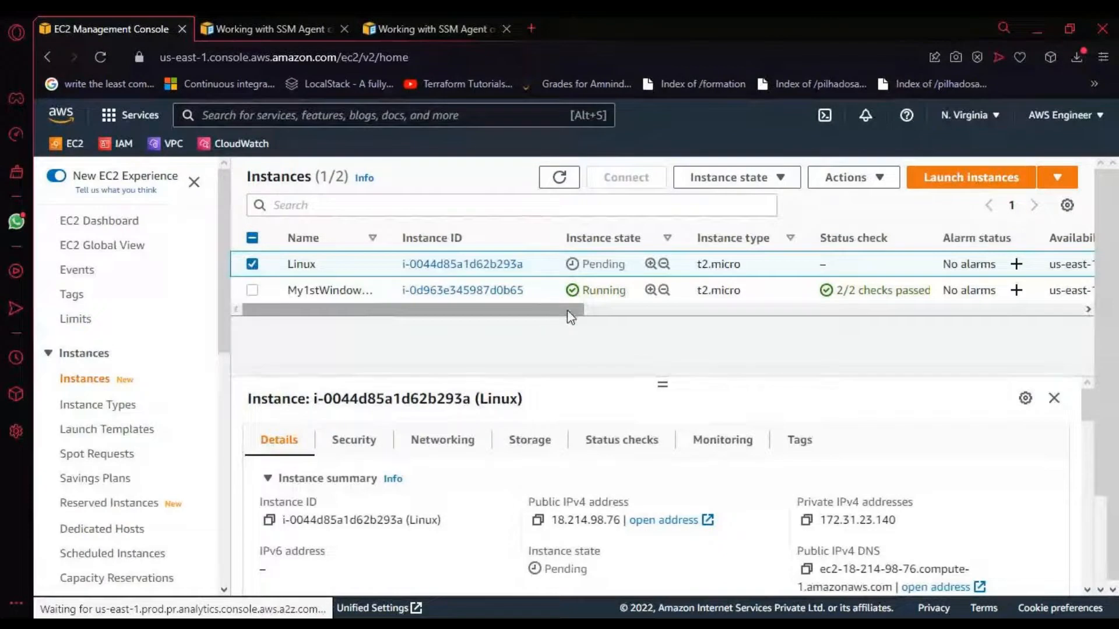
{"action": "scroll", "coordinate": [569, 314], "scroll_direction": "right", "scroll_amount": 5}
{"action": "left_click_drag", "start_coordinate": [565, 310], "coordinate": [331, 313]}
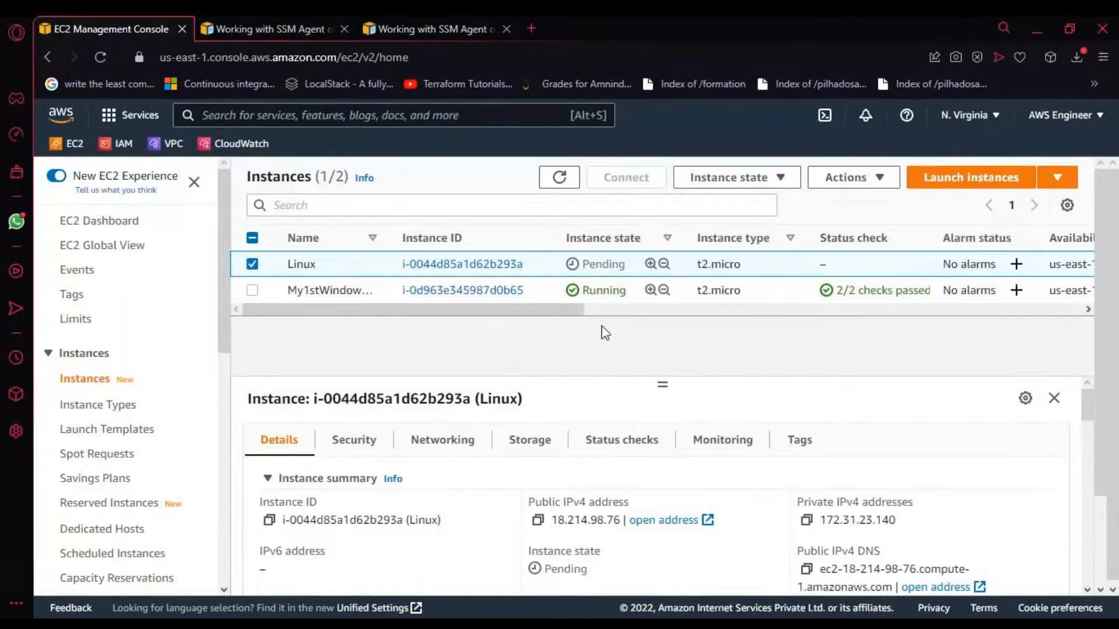
{"action": "scroll", "coordinate": [751, 447], "scroll_direction": "down", "scroll_amount": 5}
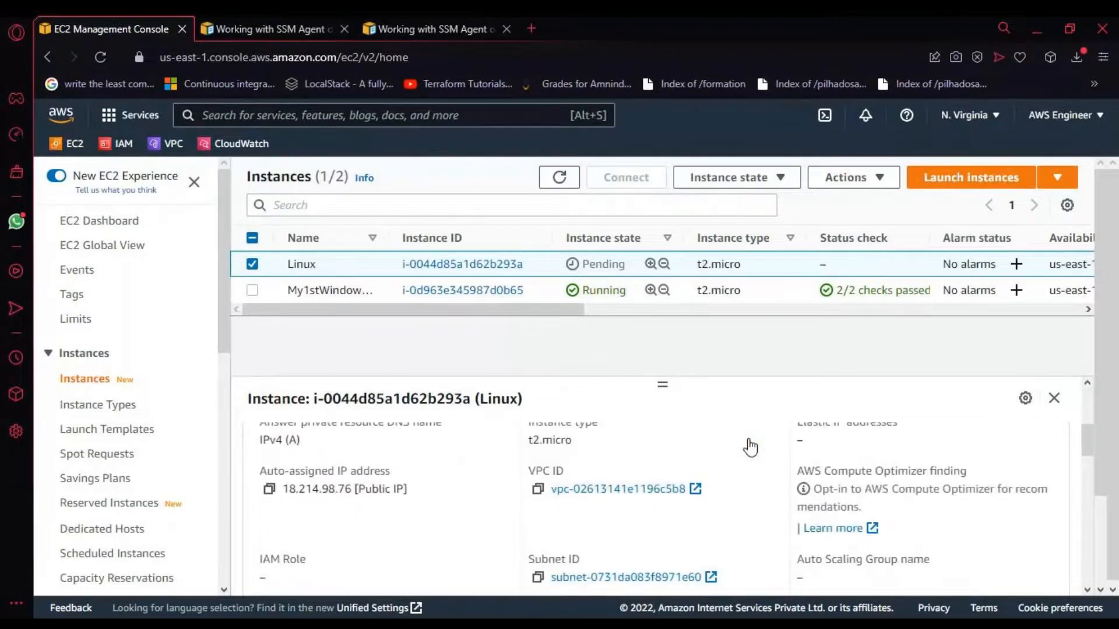
{"action": "scroll", "coordinate": [751, 446], "scroll_direction": "up", "scroll_amount": 5}
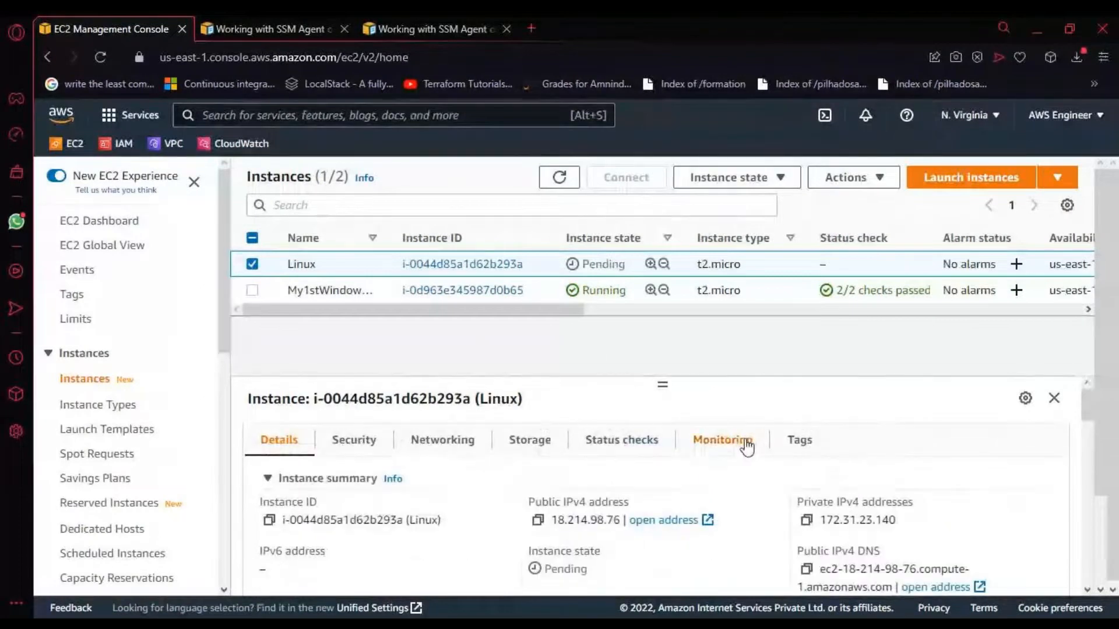
{"action": "left_click", "coordinate": [559, 177]}
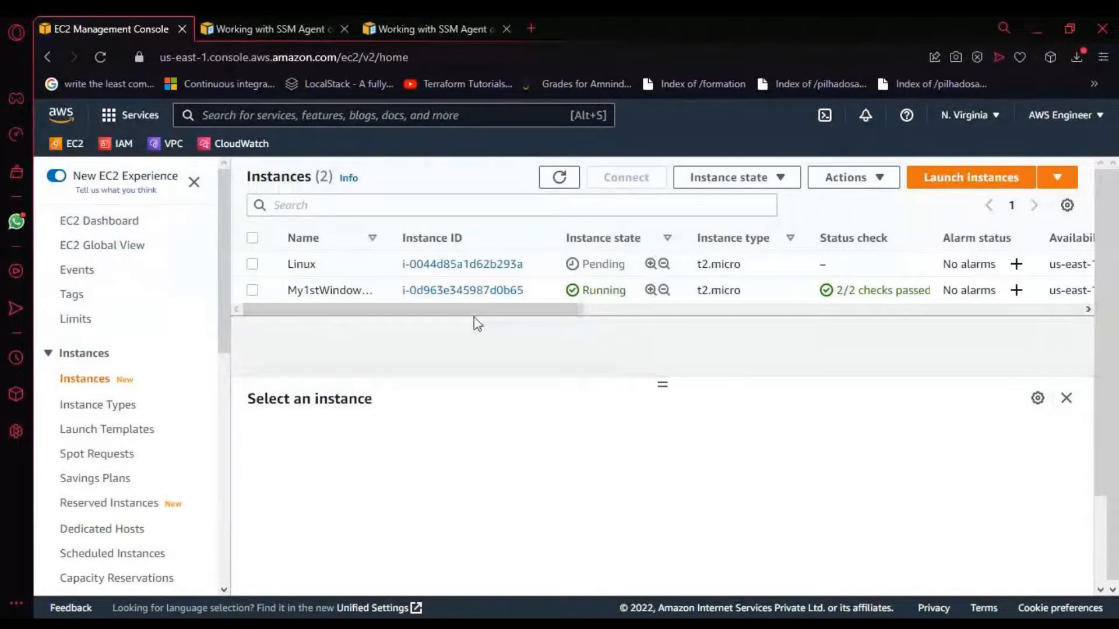
Review My1stWindowServer's RDP client connection details and show the downloaded My1stWindowServer (1).rdp file in its folder.
{"action": "left_click", "coordinate": [252, 290]}
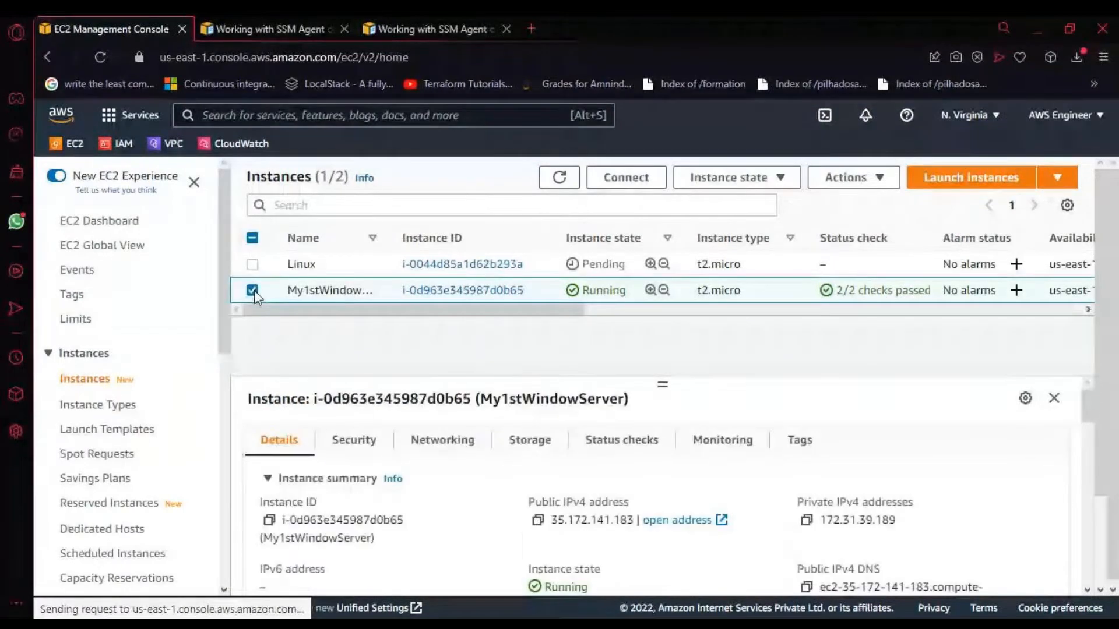
{"action": "left_click", "coordinate": [647, 182]}
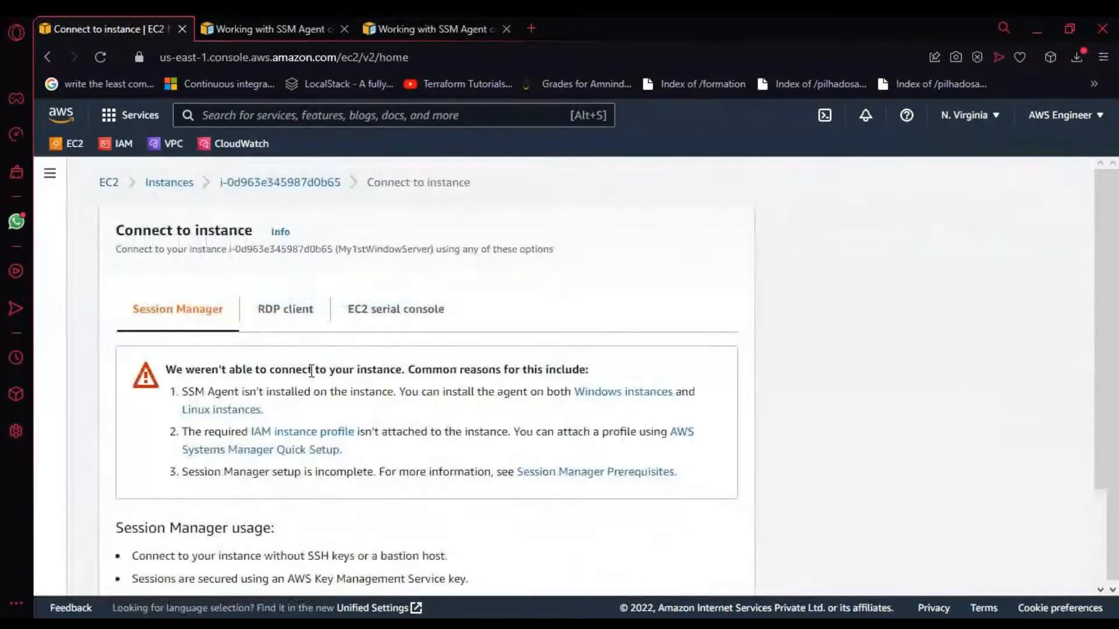
{"action": "left_click", "coordinate": [307, 314]}
{"action": "scroll", "coordinate": [472, 346], "scroll_direction": "down", "scroll_amount": 5}
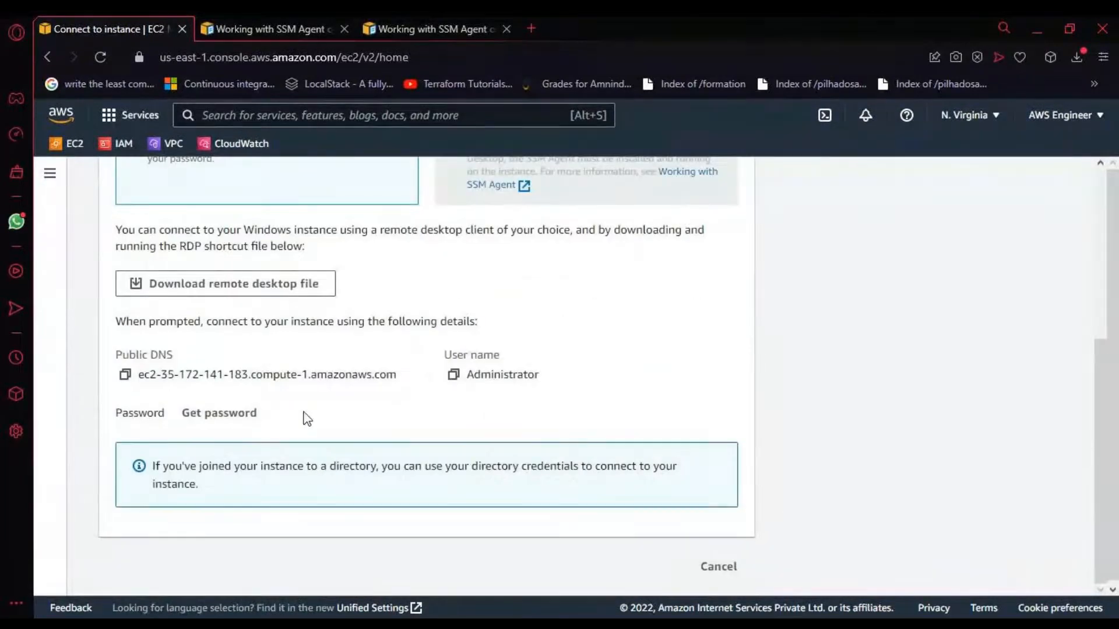
{"action": "scroll", "coordinate": [307, 419], "scroll_direction": "up", "scroll_amount": 5}
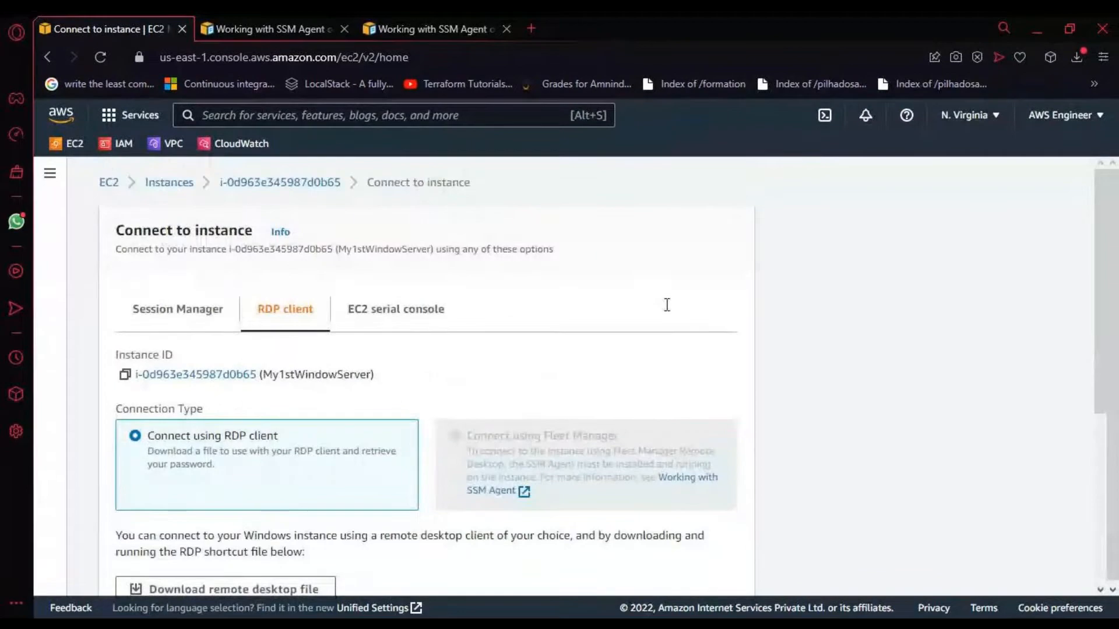
{"action": "left_click", "coordinate": [1080, 54]}
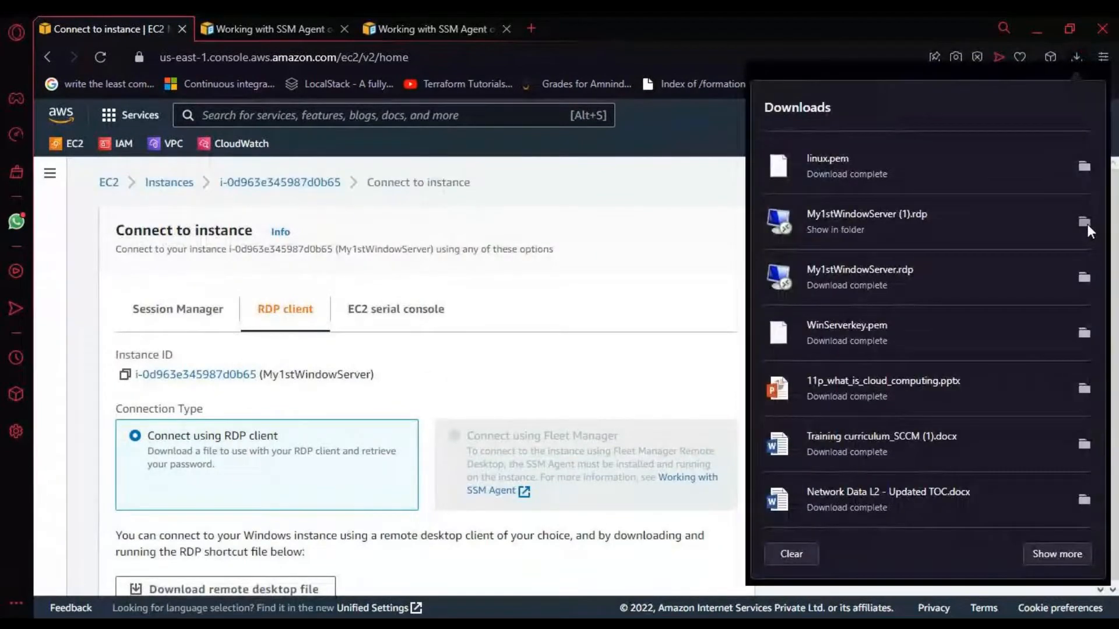
{"action": "left_click", "coordinate": [1085, 222]}
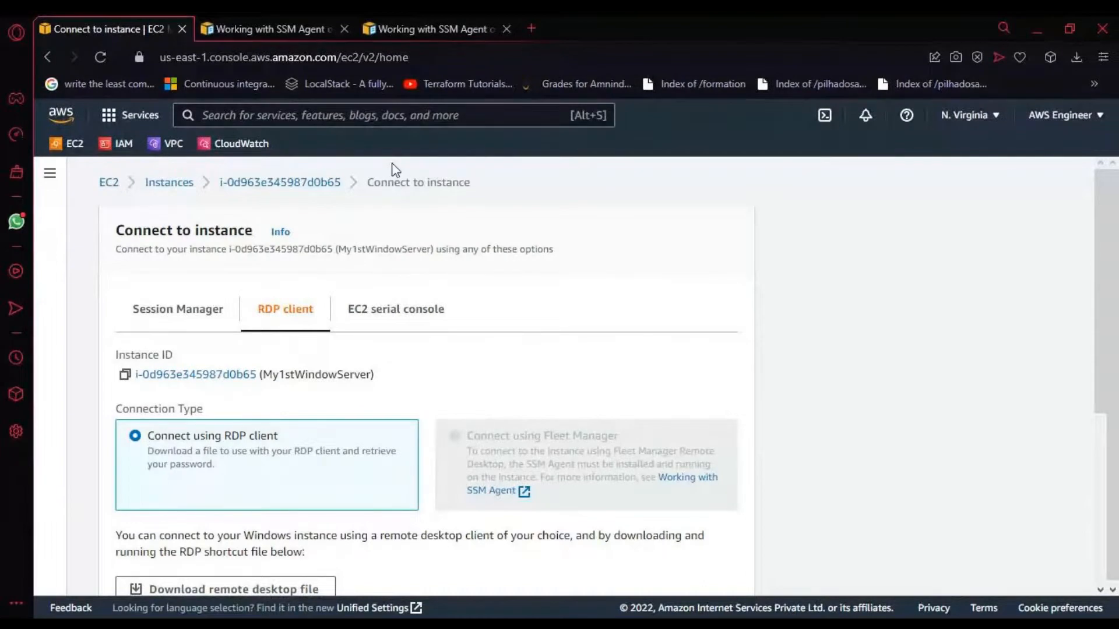
Return to the instances list, refresh it to recheck the Linux instance's status check, and reselect that instance.
{"action": "left_click", "coordinate": [178, 183]}
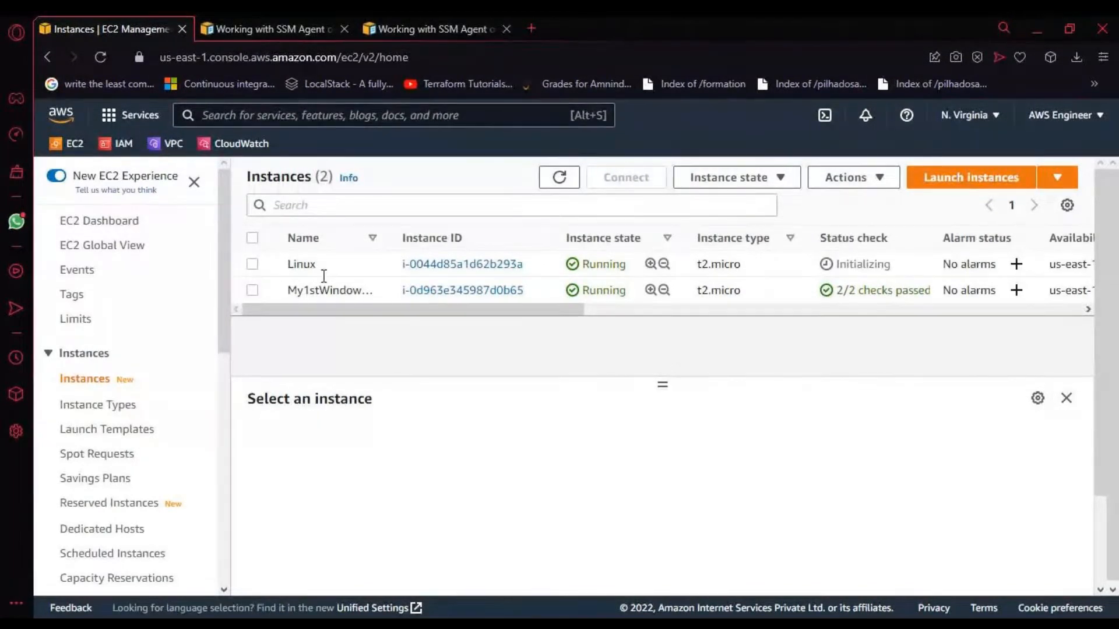
{"action": "left_click", "coordinate": [252, 264]}
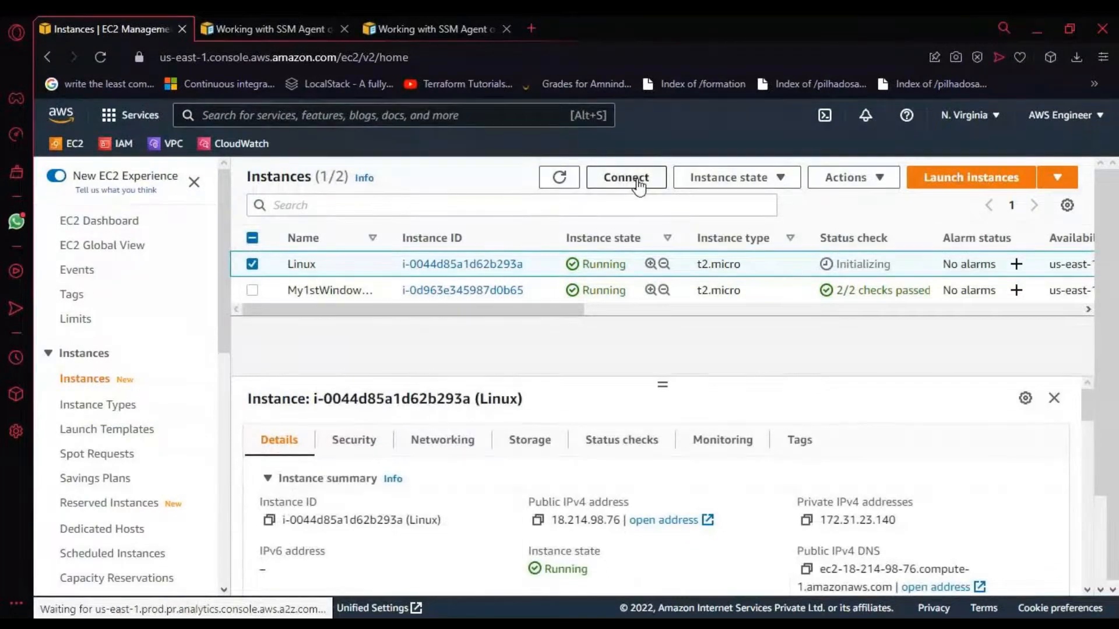
{"action": "left_click", "coordinate": [566, 180]}
{"action": "double_click", "coordinate": [567, 180]}
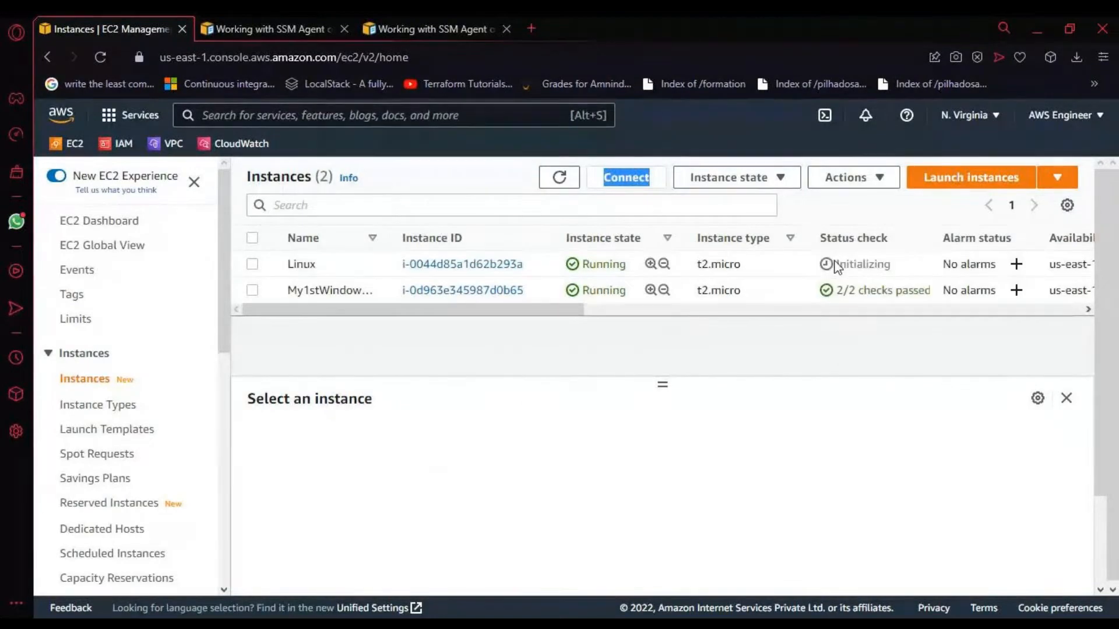
{"action": "left_click", "coordinate": [849, 265]}
{"action": "double_click", "coordinate": [849, 266]}
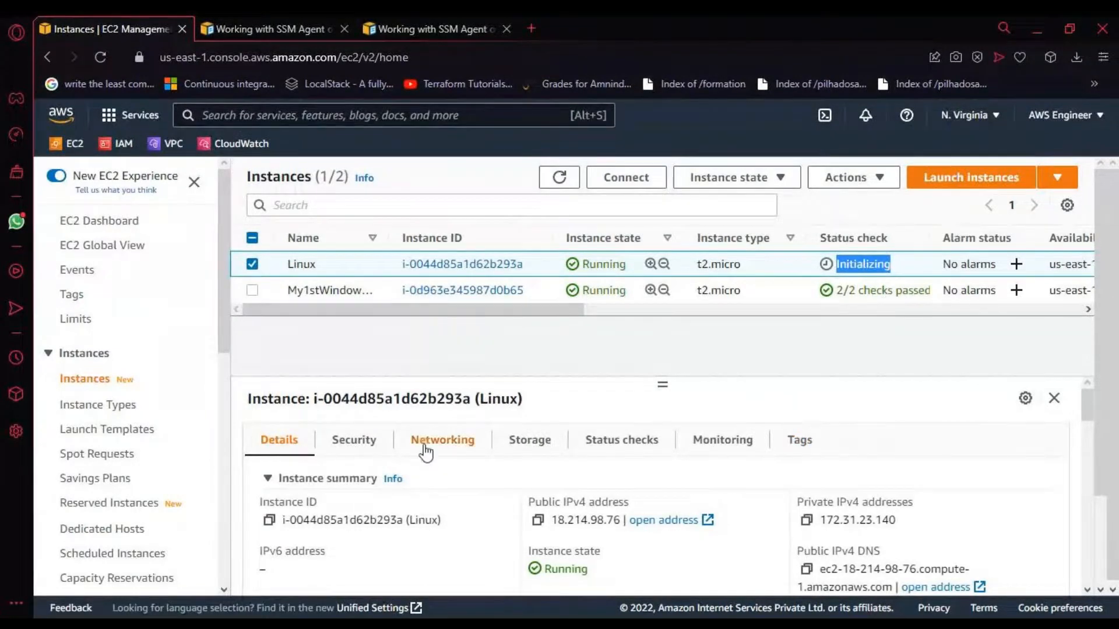
{"action": "left_click", "coordinate": [542, 187]}
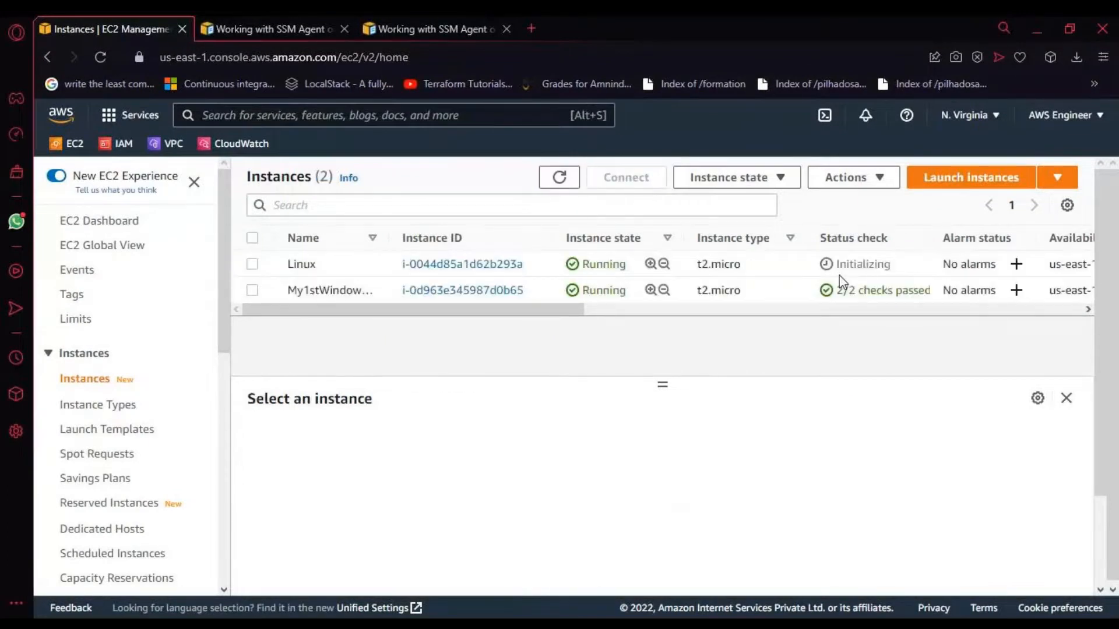
{"action": "double_click", "coordinate": [831, 265]}
{"action": "left_click", "coordinate": [559, 178]}
{"action": "left_click", "coordinate": [256, 264]}
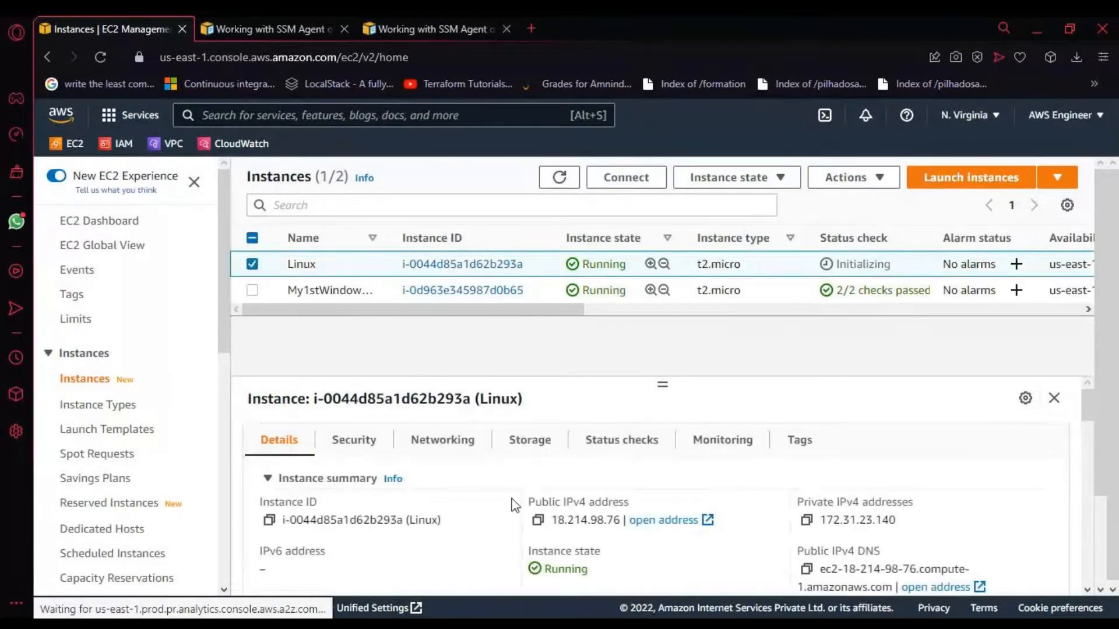
Examine the Linux instance's summary details, including its public and private IPv4 addresses, hostname, instance type, VPC and subnet.
{"action": "scroll", "coordinate": [548, 484], "scroll_direction": "down", "scroll_amount": 2}
{"action": "scroll", "coordinate": [548, 479], "scroll_direction": "up", "scroll_amount": 2}
{"action": "scroll", "coordinate": [548, 481], "scroll_direction": "down", "scroll_amount": 2}
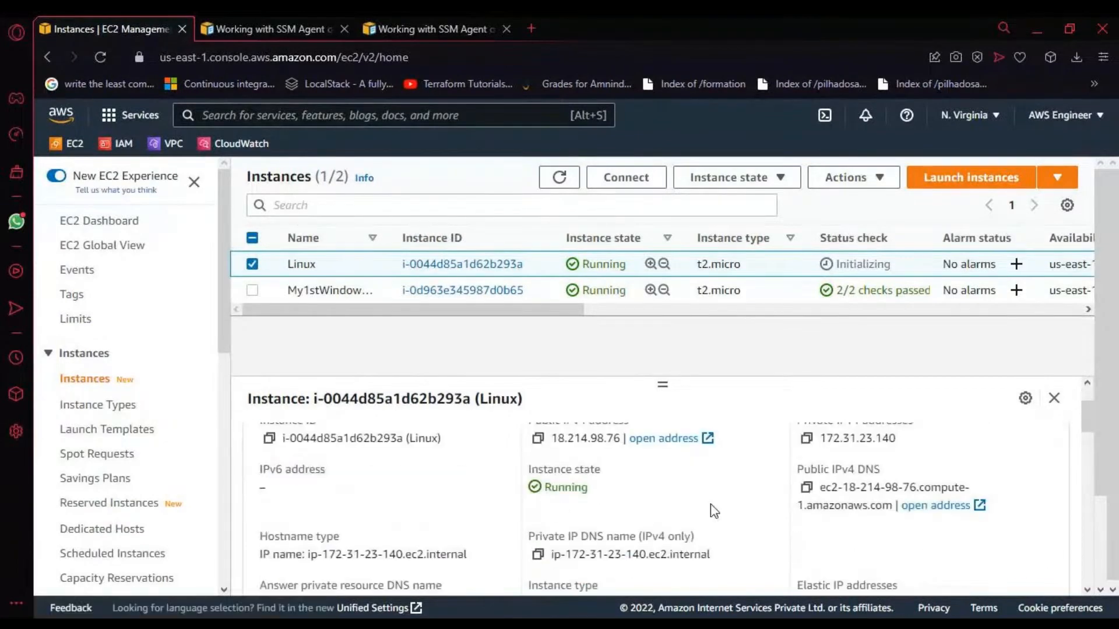
{"action": "scroll", "coordinate": [711, 512], "scroll_direction": "up", "scroll_amount": 2}
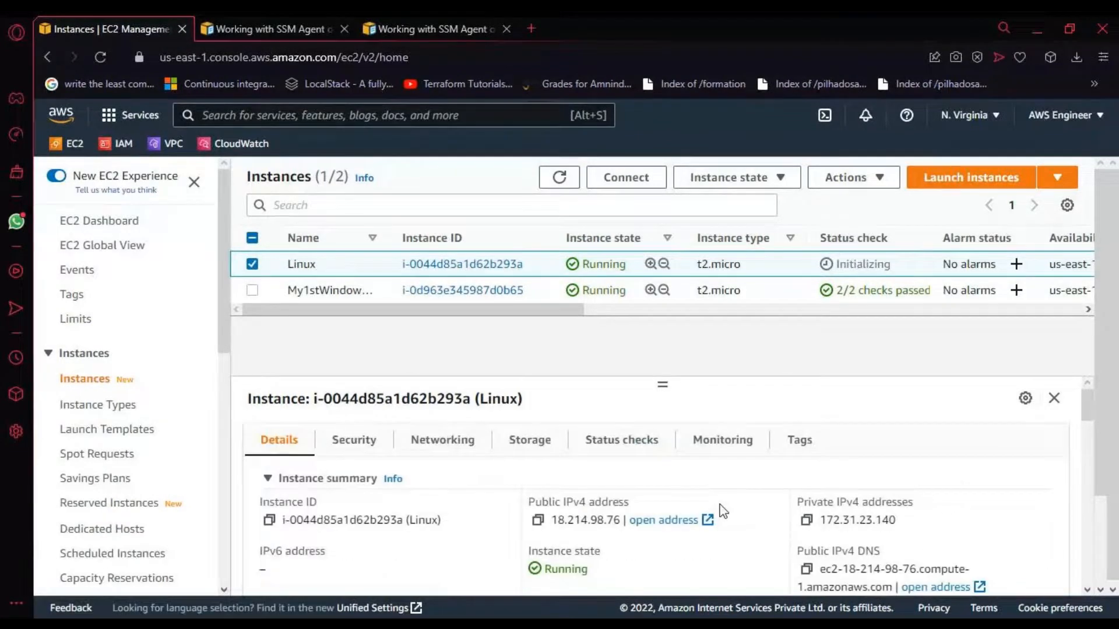
{"action": "double_click", "coordinate": [590, 520]}
{"action": "double_click", "coordinate": [859, 520]}
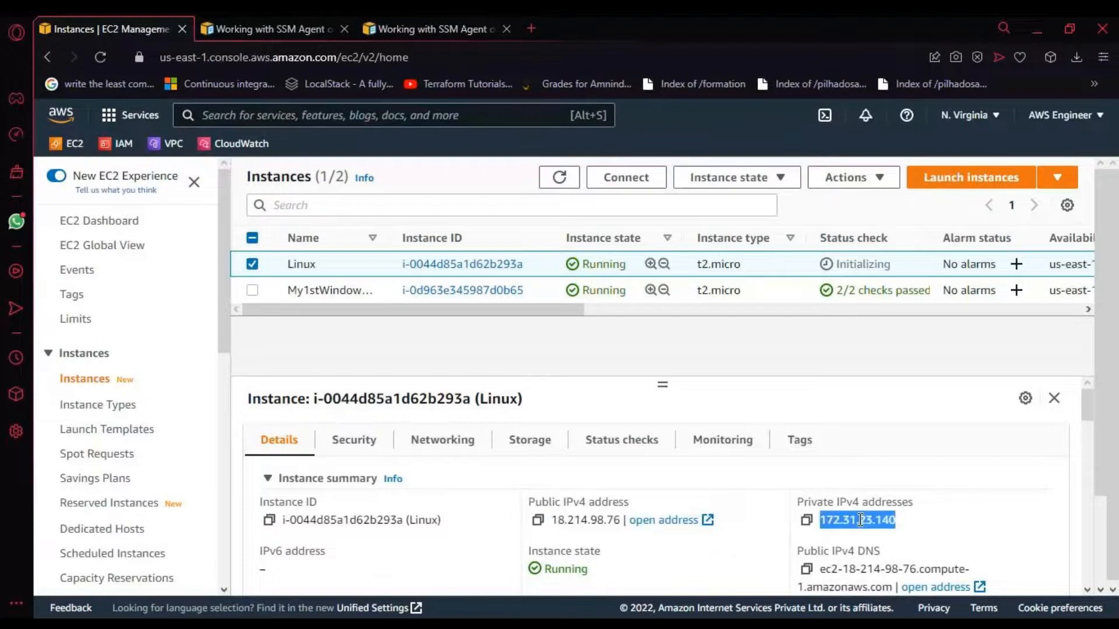
{"action": "scroll", "coordinate": [908, 540], "scroll_direction": "down", "scroll_amount": 1}
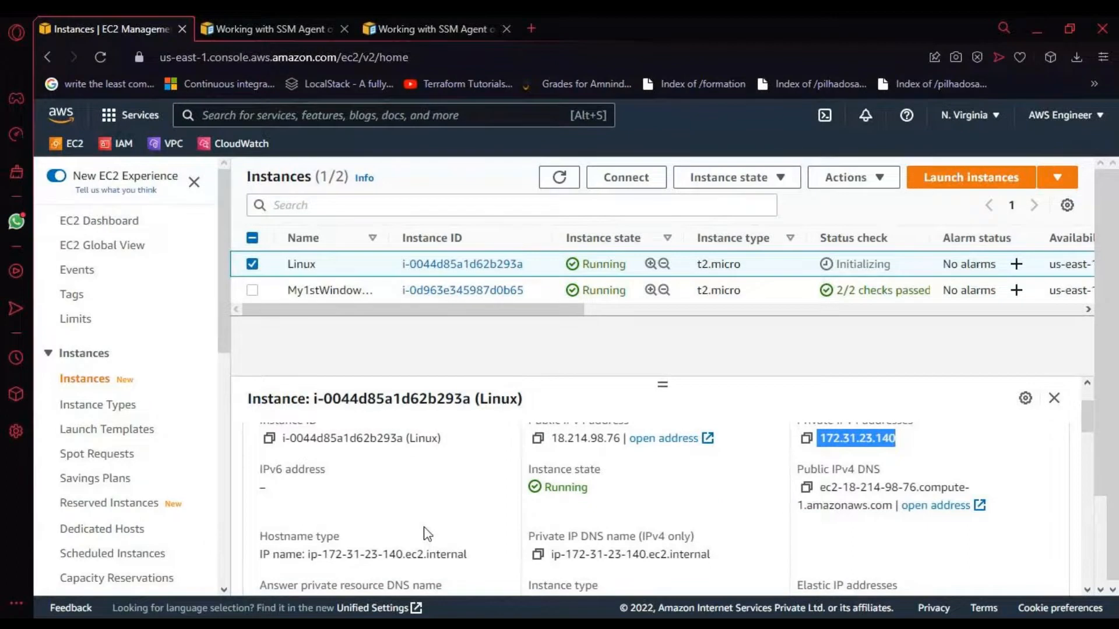
{"action": "scroll", "coordinate": [425, 530], "scroll_direction": "down", "scroll_amount": 1}
{"action": "scroll", "coordinate": [437, 533], "scroll_direction": "down", "scroll_amount": 1}
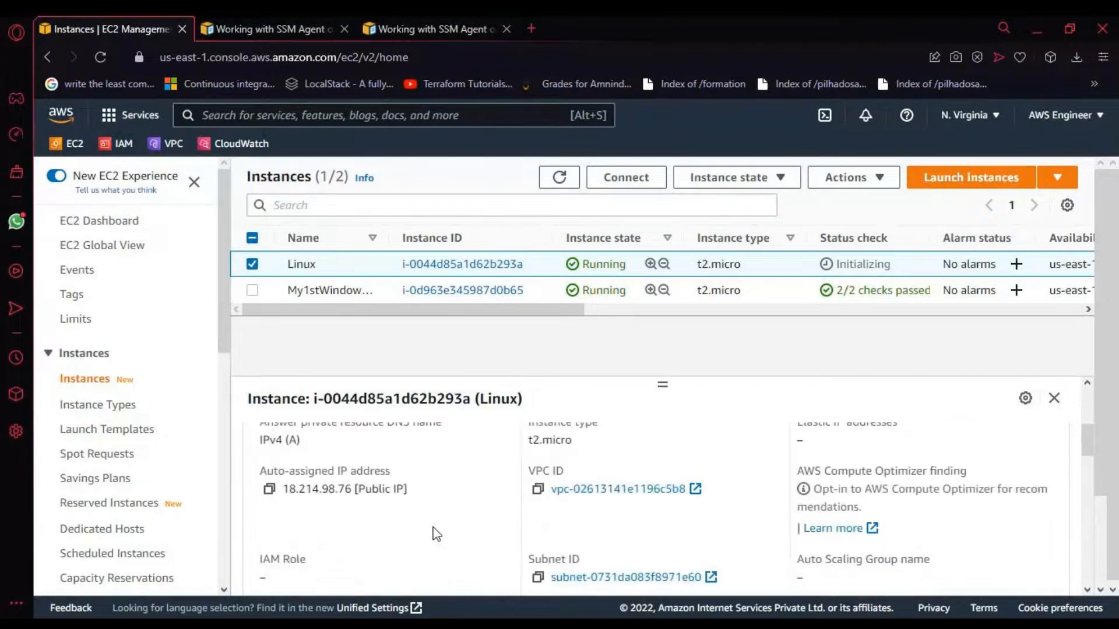
{"action": "scroll", "coordinate": [436, 533], "scroll_direction": "up", "scroll_amount": 2}
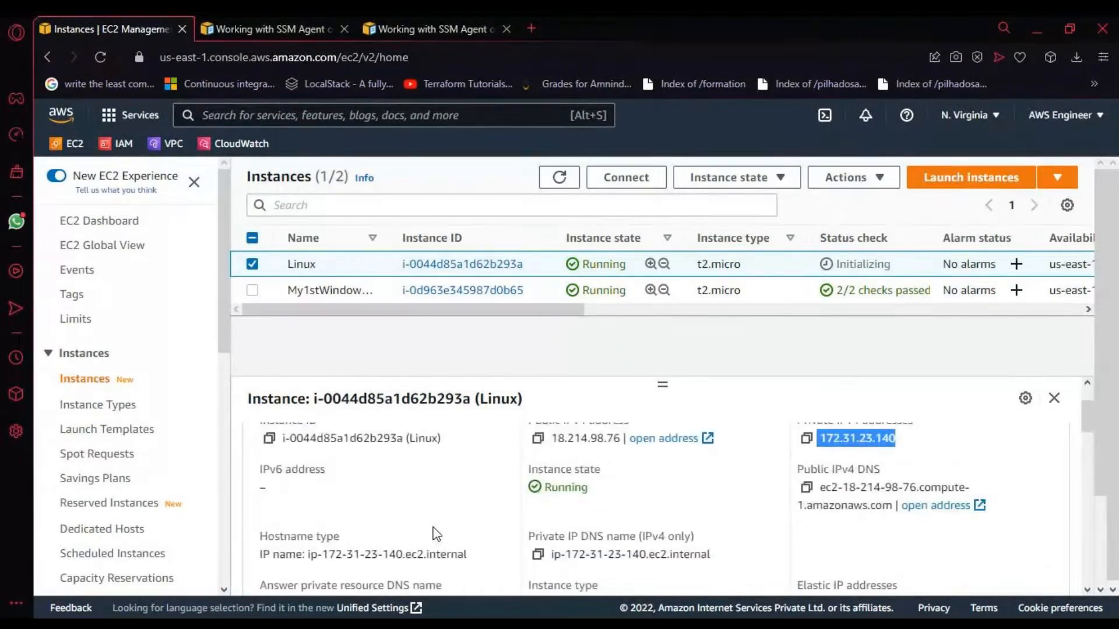
{"action": "scroll", "coordinate": [436, 534], "scroll_direction": "down", "scroll_amount": 4}
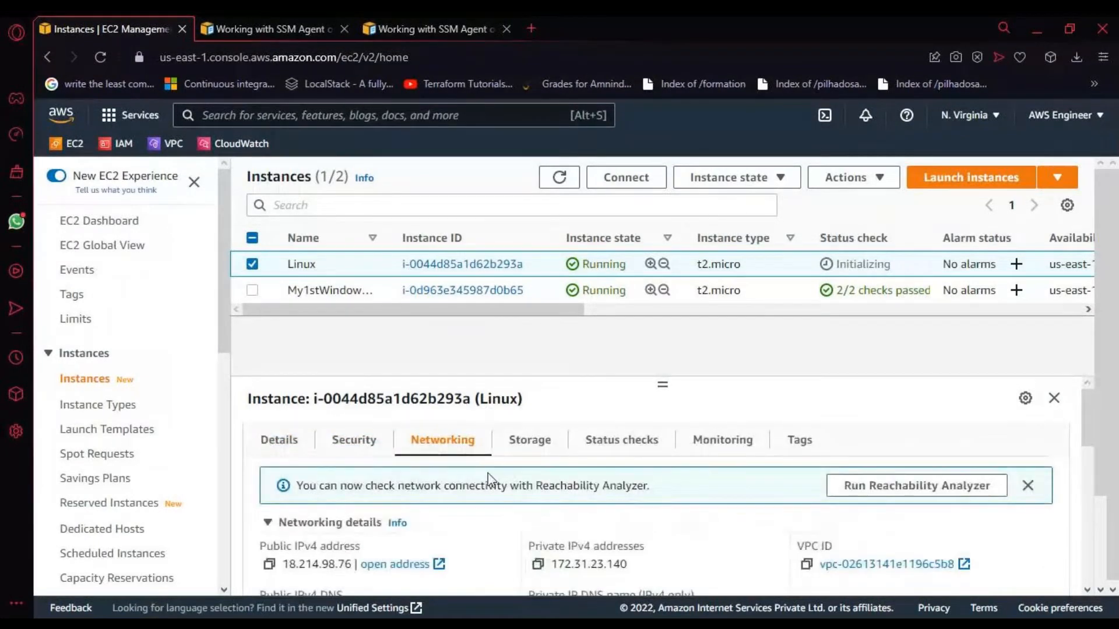
Review the Linux instance's networking details and highlight its availability zone.
{"action": "scroll", "coordinate": [499, 499], "scroll_direction": "down", "scroll_amount": 3}
{"action": "scroll", "coordinate": [505, 514], "scroll_direction": "down", "scroll_amount": 2}
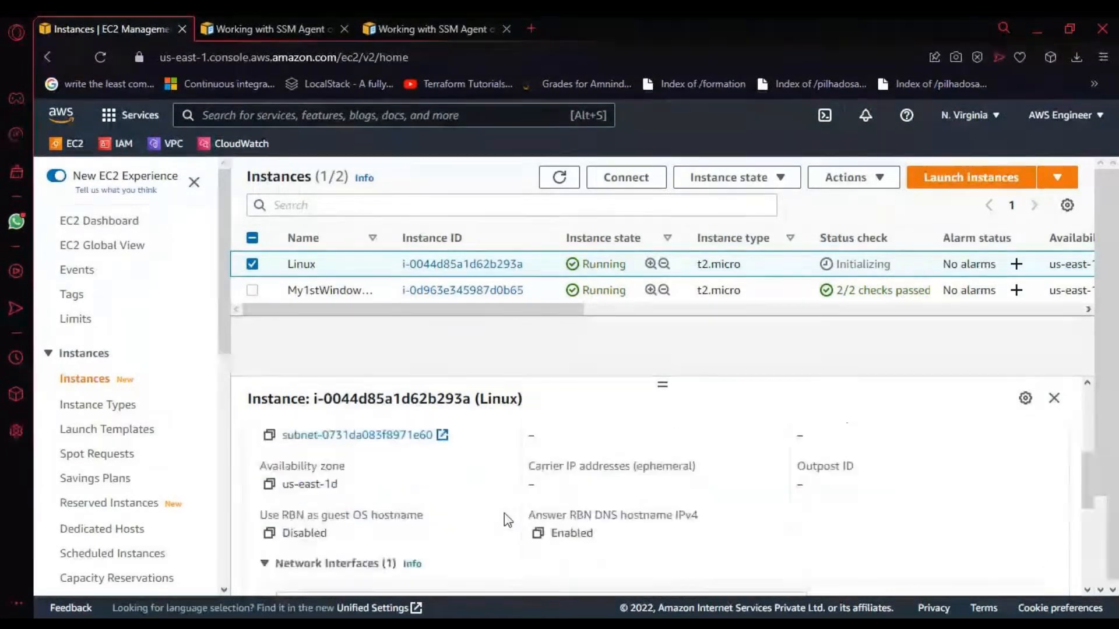
{"action": "triple_click", "coordinate": [296, 484]}
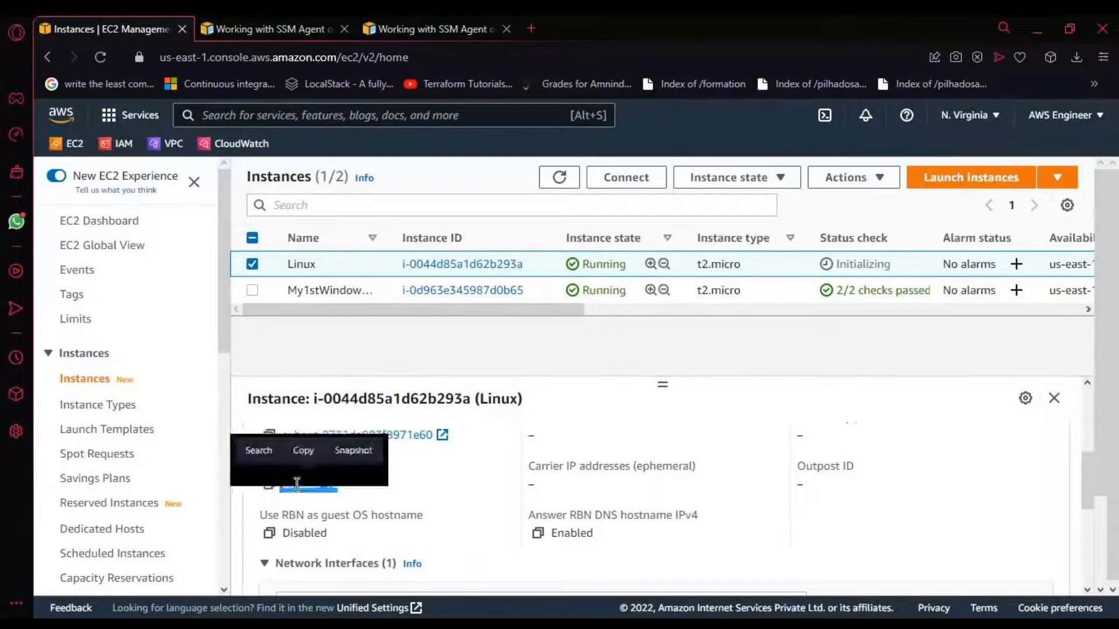
{"action": "left_click", "coordinate": [318, 491]}
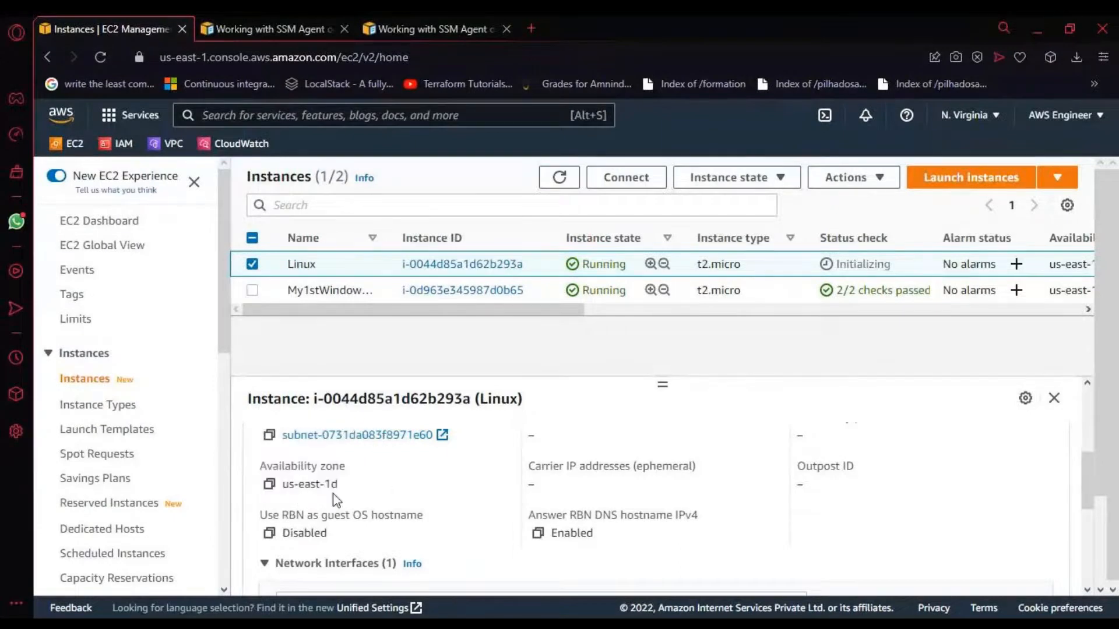
{"action": "left_click_drag", "start_coordinate": [324, 484], "coordinate": [356, 489]}
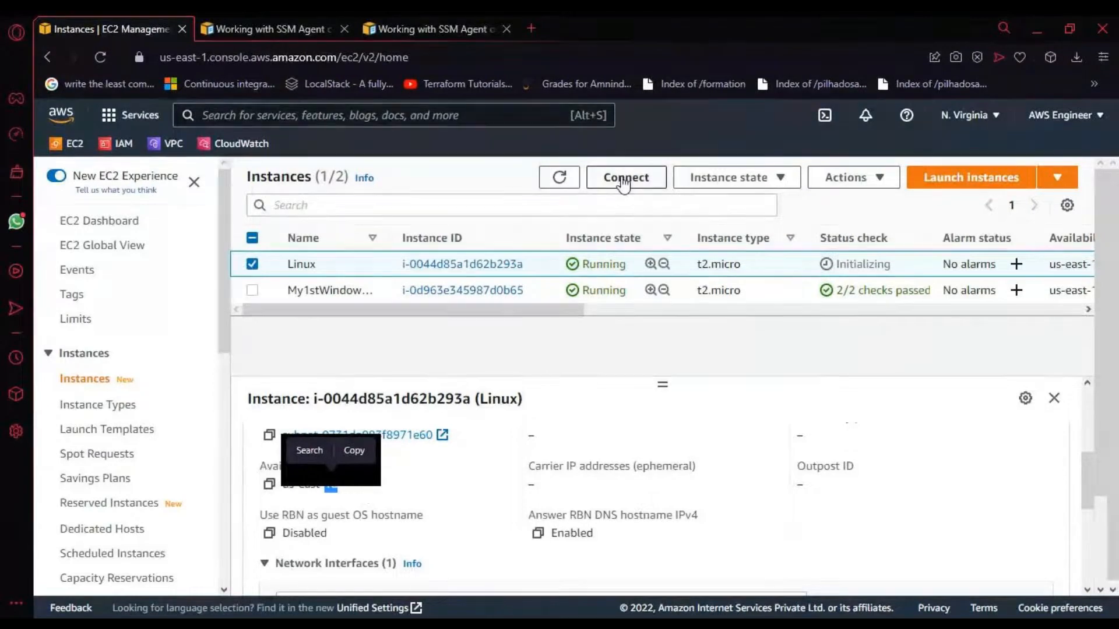
Refresh the instances list repeatedly to recheck the Linux instance's status check, and collapse the instance details pane.
{"action": "left_click", "coordinate": [558, 177]}
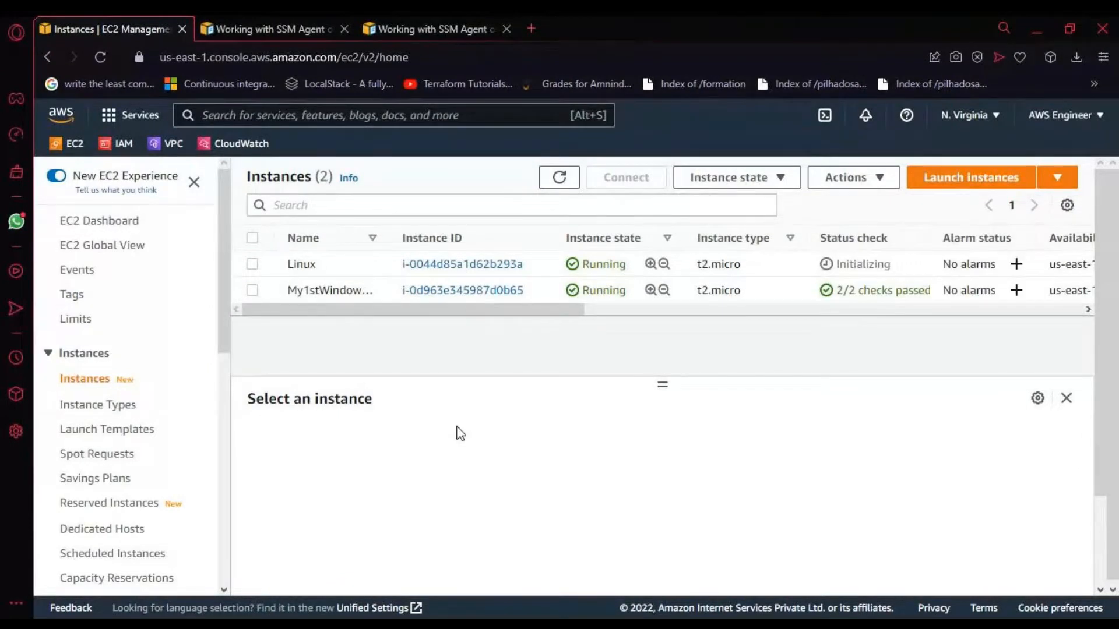
{"action": "left_click", "coordinate": [561, 180]}
{"action": "left_click", "coordinate": [560, 178]}
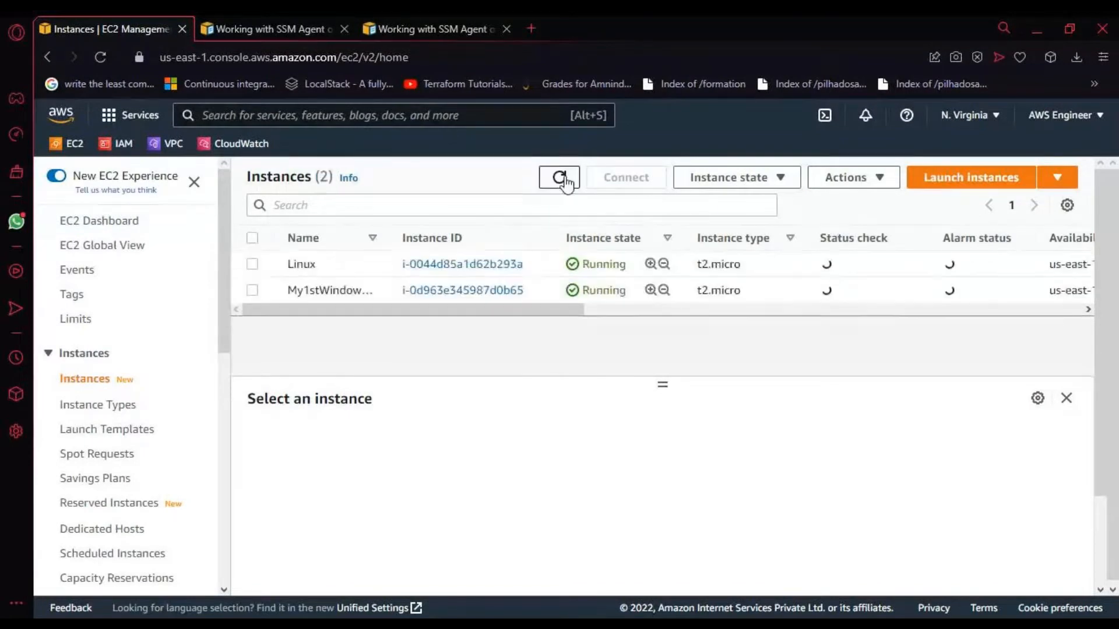
{"action": "left_click", "coordinate": [561, 179]}
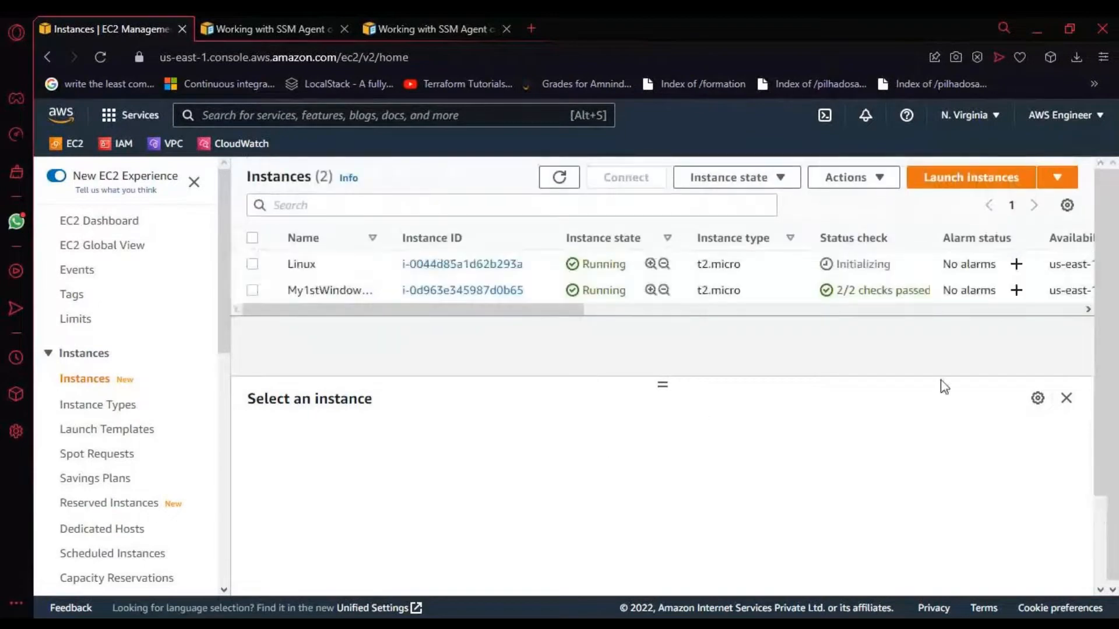
{"action": "left_click", "coordinate": [1065, 398]}
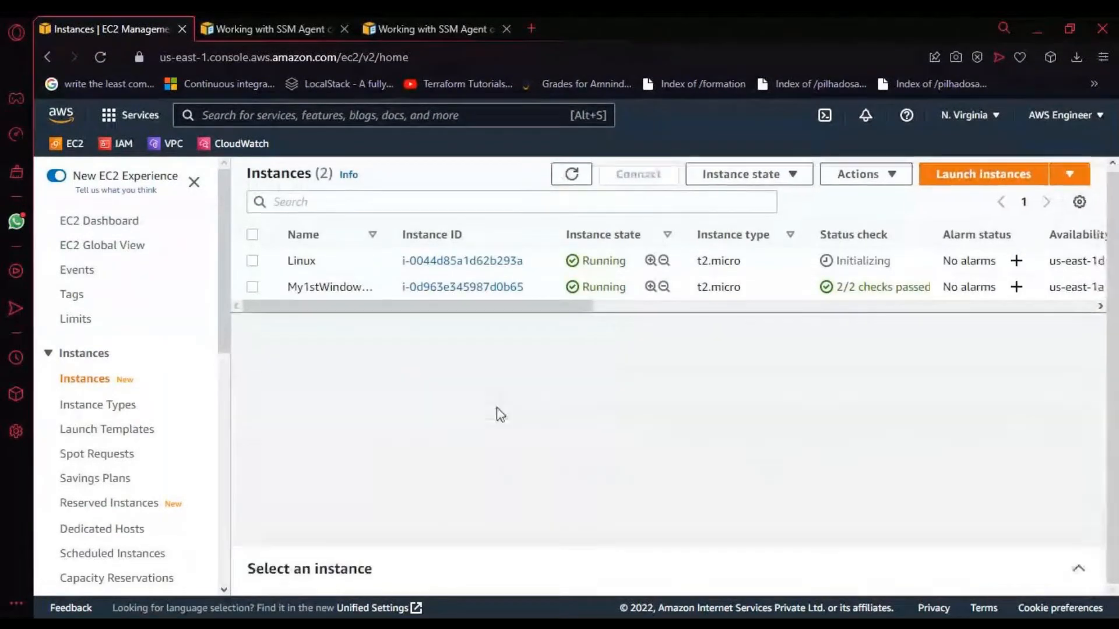
{"action": "left_click", "coordinate": [572, 185]}
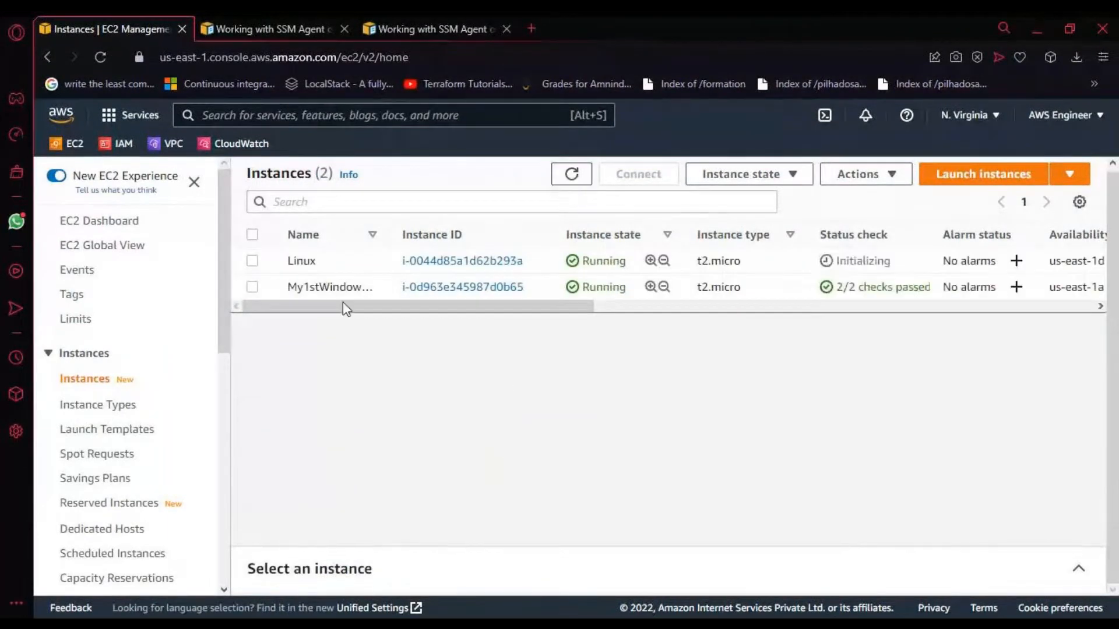
Select My1stWindowServer and review its monitoring and troubleshooting actions and the available instance state operations.
{"action": "left_click", "coordinate": [252, 287]}
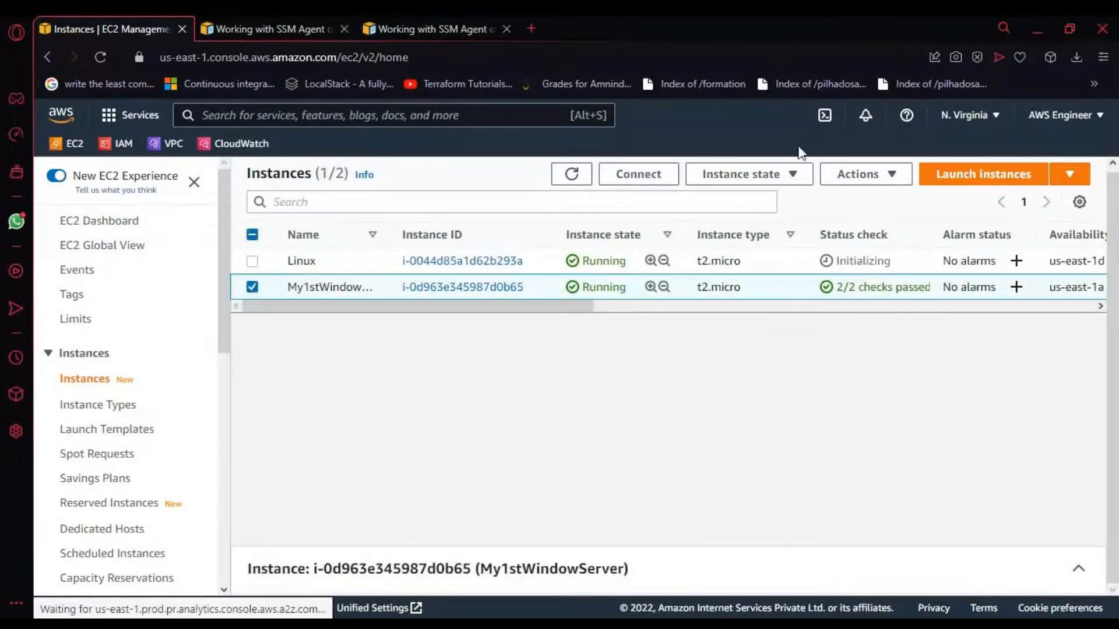
{"action": "left_click", "coordinate": [870, 185]}
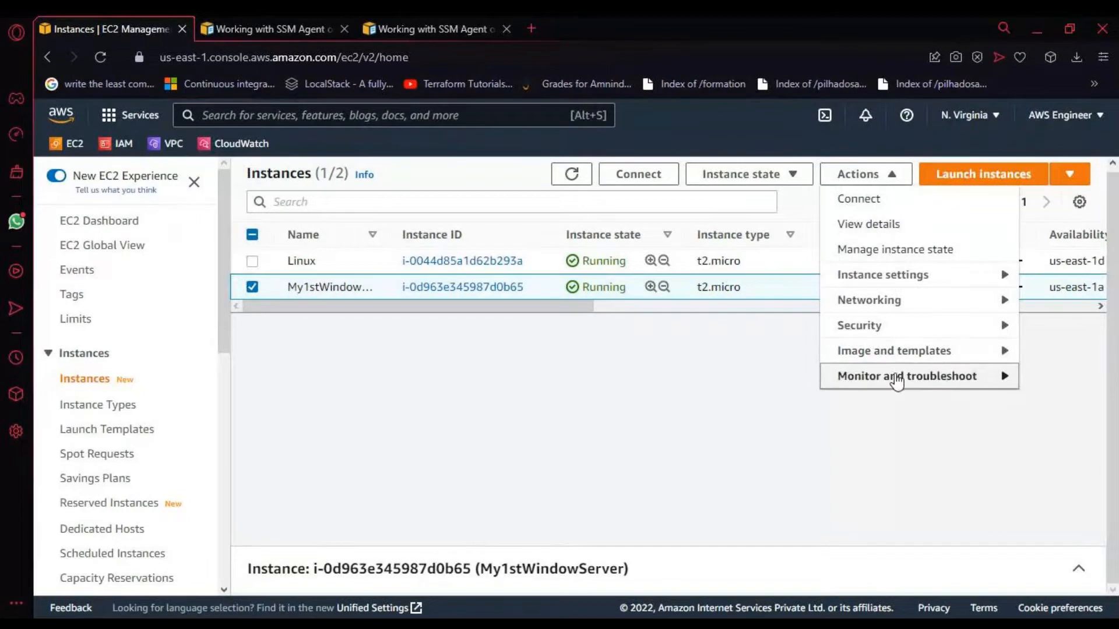
{"action": "left_click", "coordinate": [1004, 379]}
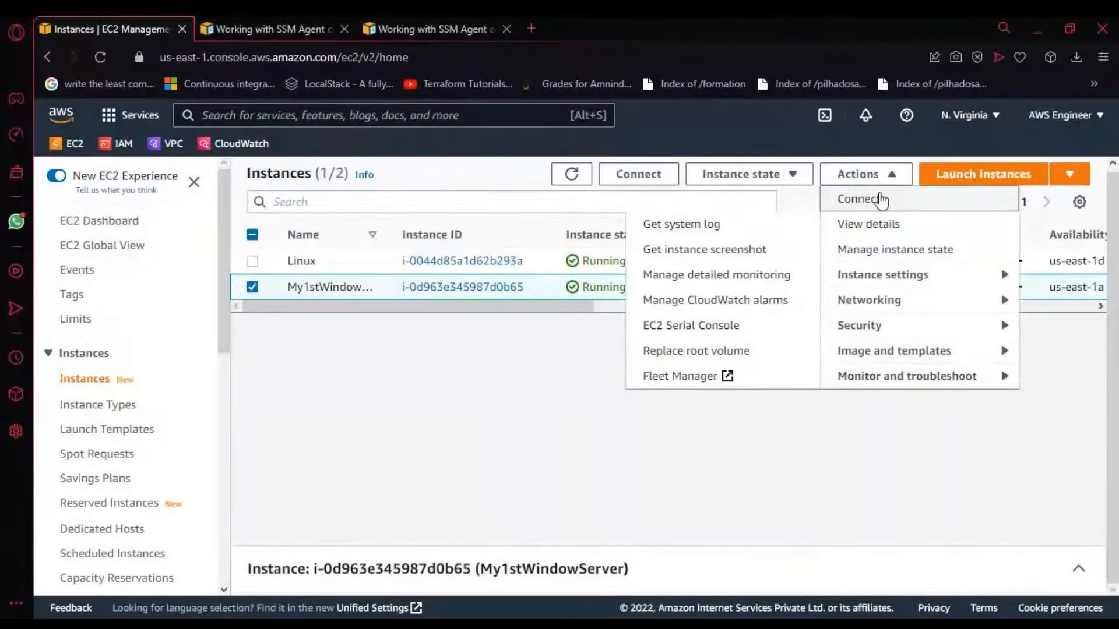
{"action": "left_click", "coordinate": [486, 218]}
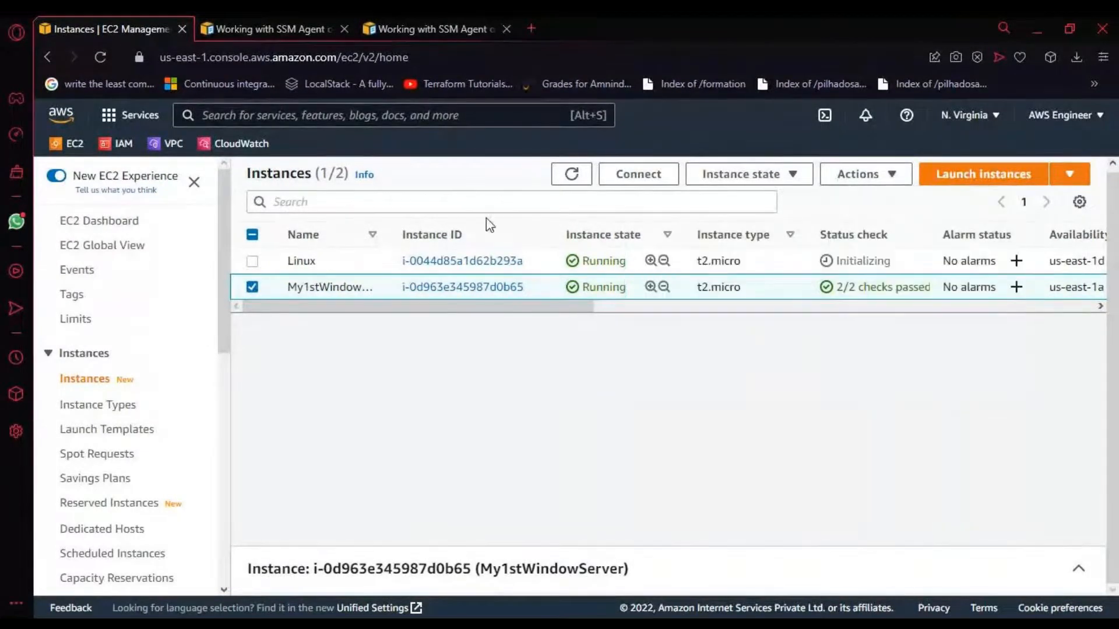
{"action": "left_click", "coordinate": [776, 176]}
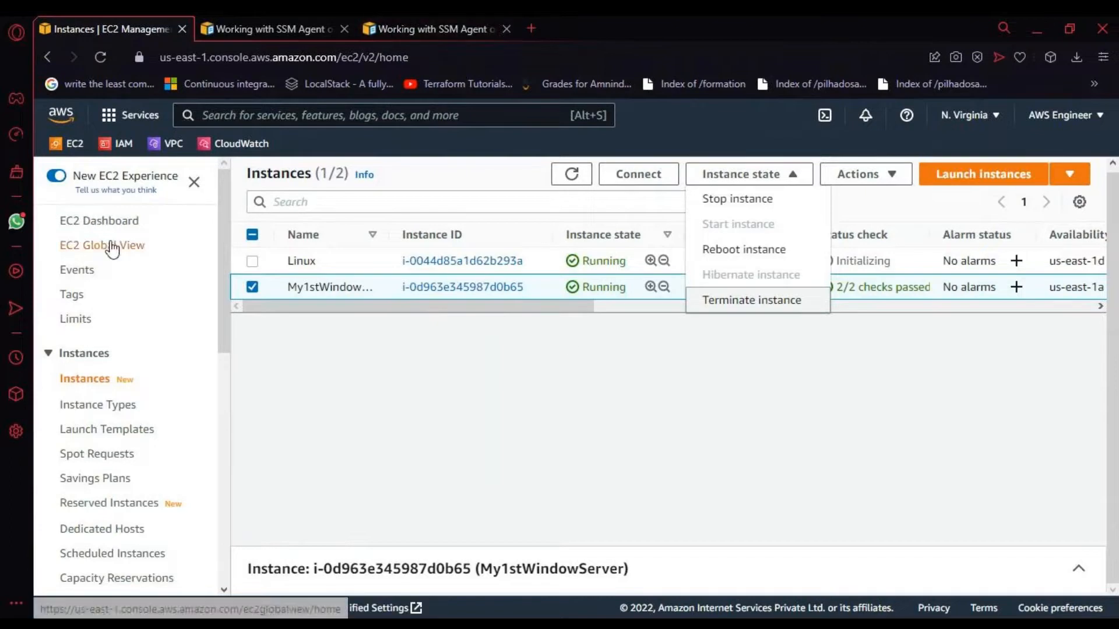
{"action": "left_click", "coordinate": [655, 369]}
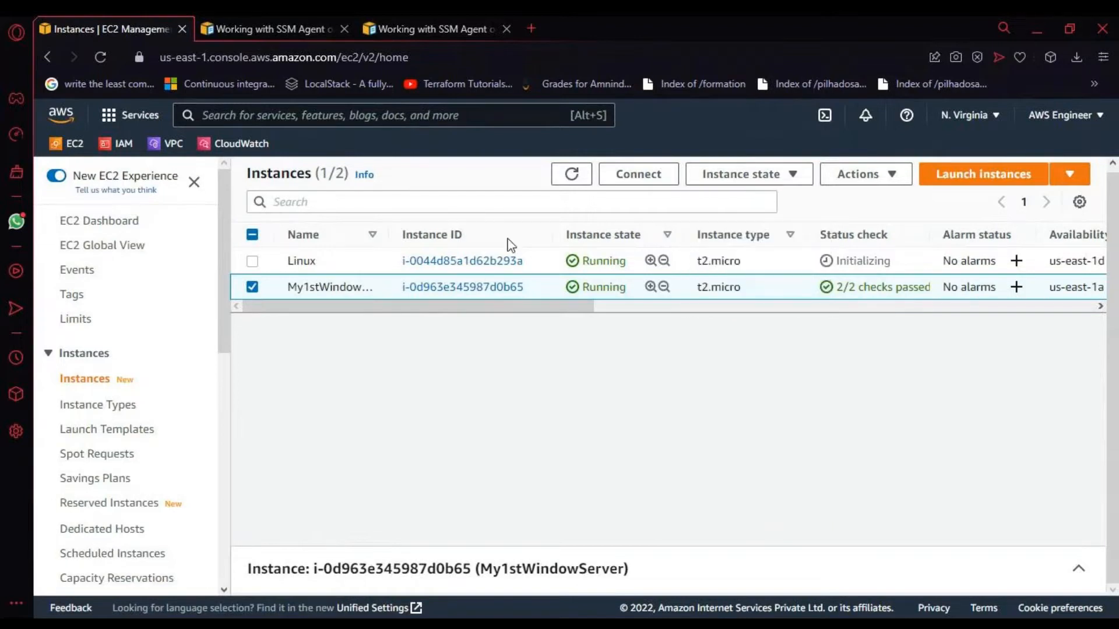
Refresh the instances list, select the Linux instance and open its connection options.
{"action": "left_click", "coordinate": [580, 175]}
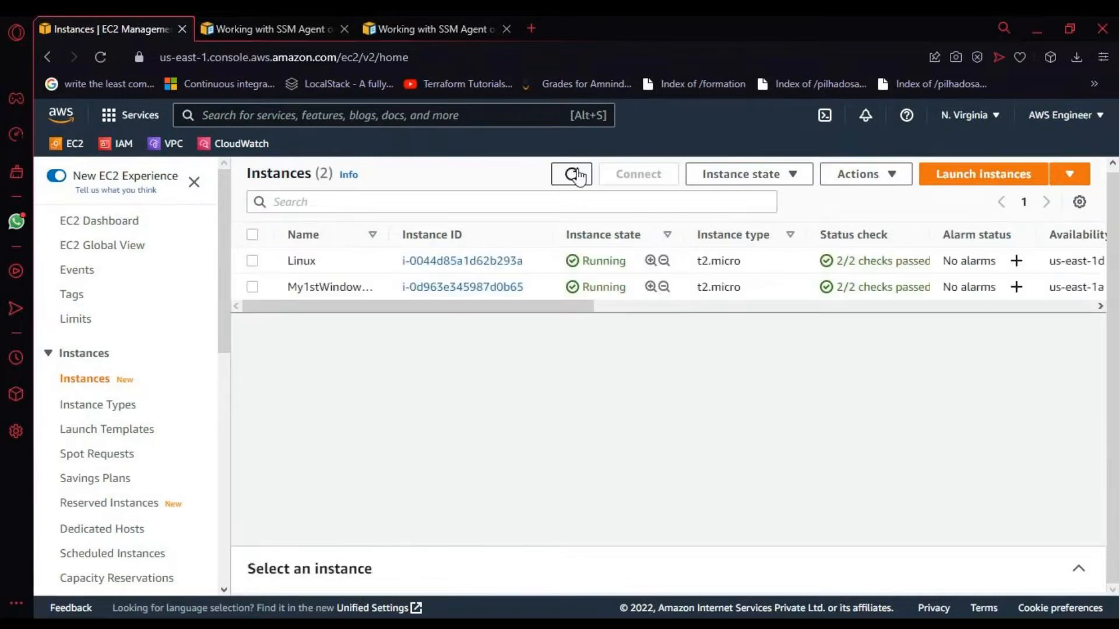
{"action": "left_click", "coordinate": [252, 261]}
{"action": "left_click", "coordinate": [641, 178]}
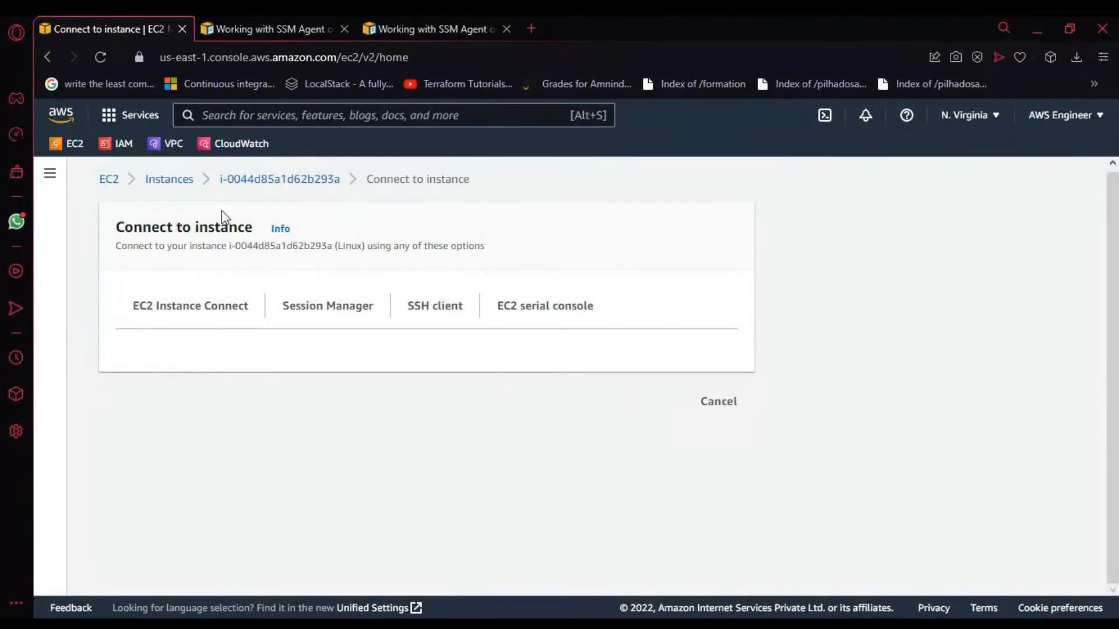
{"action": "left_click", "coordinate": [277, 181]}
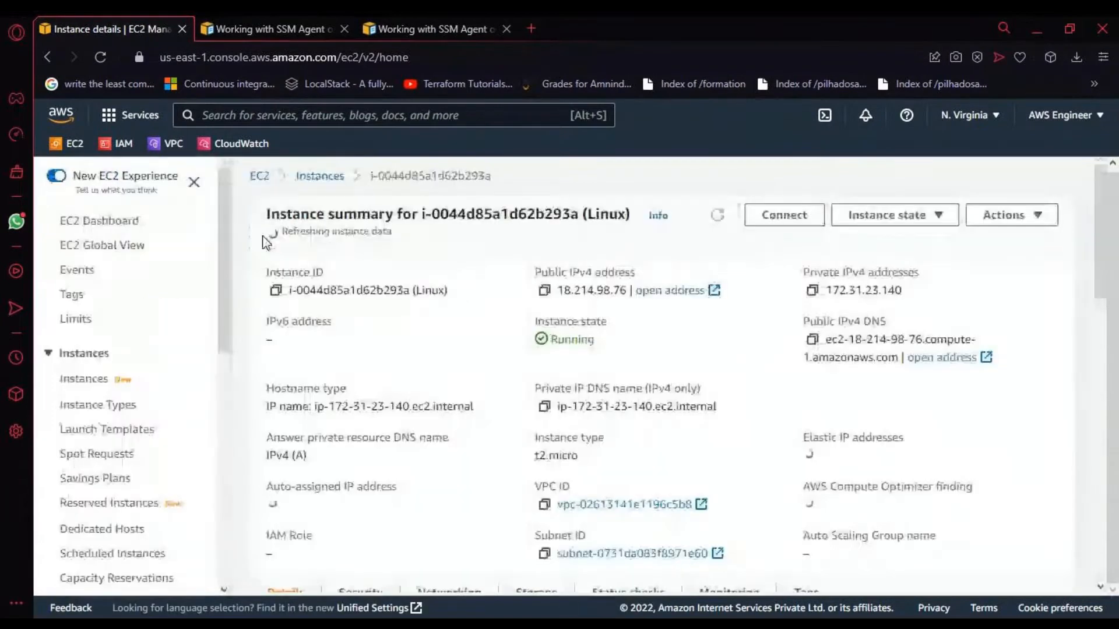
{"action": "left_click", "coordinate": [784, 215]}
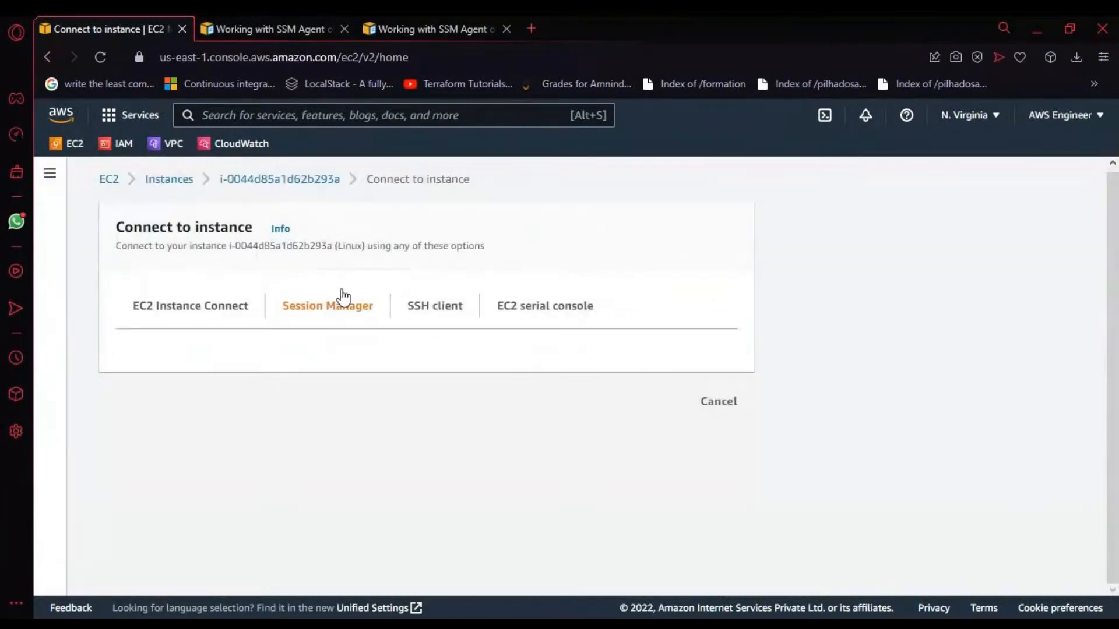
Try to connect to the Linux instance through EC2 Instance Connect with the default user name ec2-user.
{"action": "left_click", "coordinate": [200, 307]}
{"action": "scroll", "coordinate": [437, 374], "scroll_direction": "down", "scroll_amount": 1}
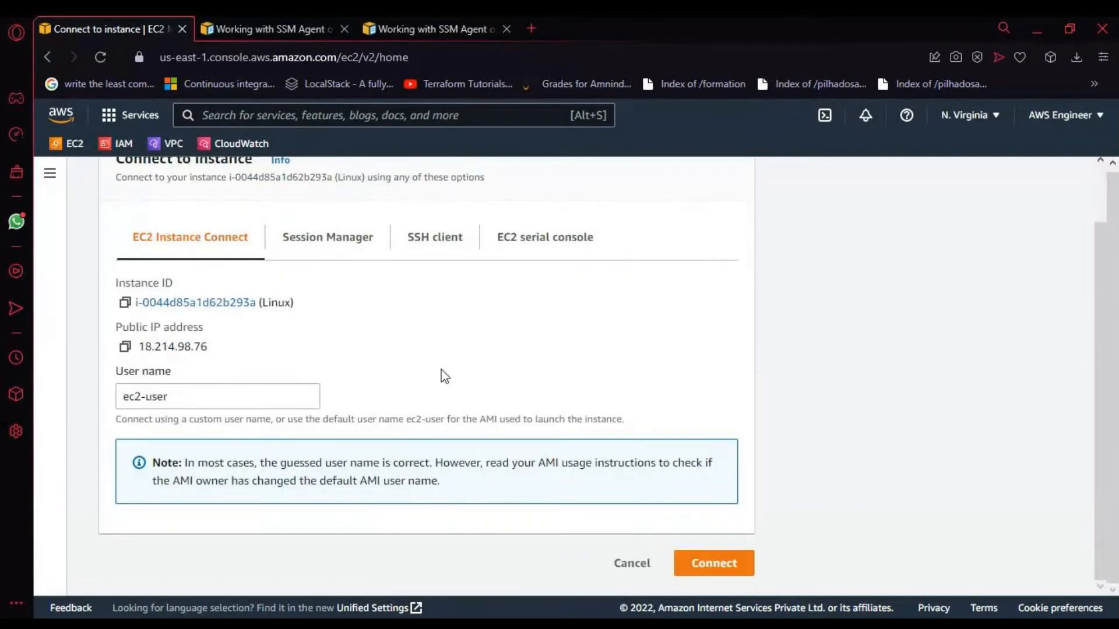
{"action": "scroll", "coordinate": [444, 376], "scroll_direction": "up", "scroll_amount": 1}
{"action": "scroll", "coordinate": [445, 376], "scroll_direction": "down", "scroll_amount": 1}
{"action": "scroll", "coordinate": [619, 441], "scroll_direction": "up", "scroll_amount": 1}
{"action": "scroll", "coordinate": [619, 441], "scroll_direction": "down", "scroll_amount": 1}
{"action": "left_click", "coordinate": [714, 564]}
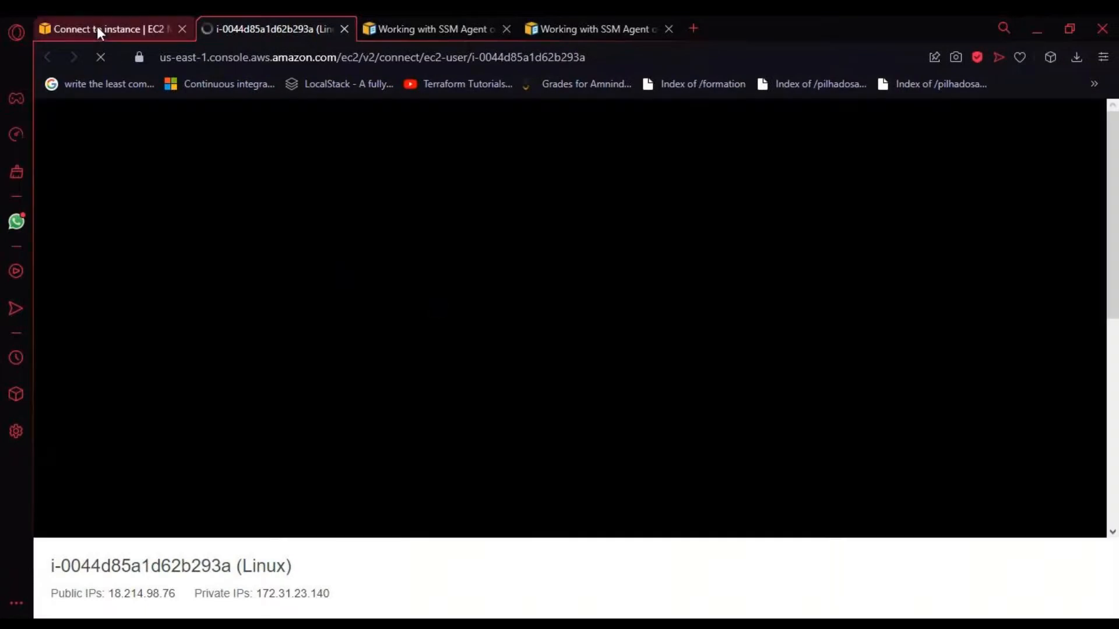
Return to the instances list, select My1stWindowServer and review its security details and security group.
{"action": "left_click", "coordinate": [98, 29]}
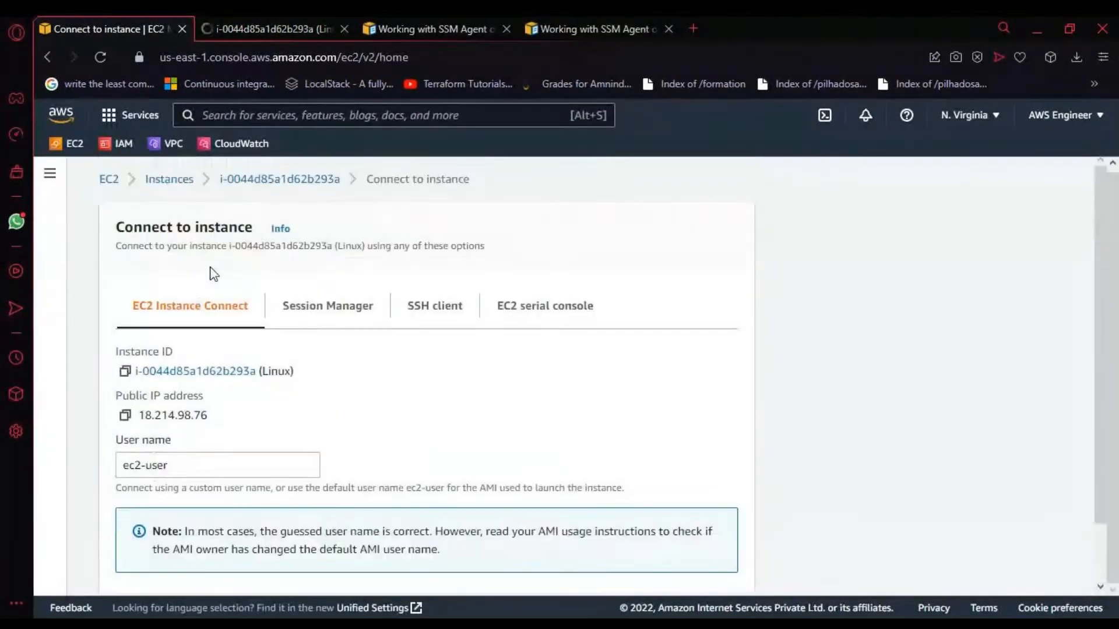
{"action": "left_click", "coordinate": [169, 180]}
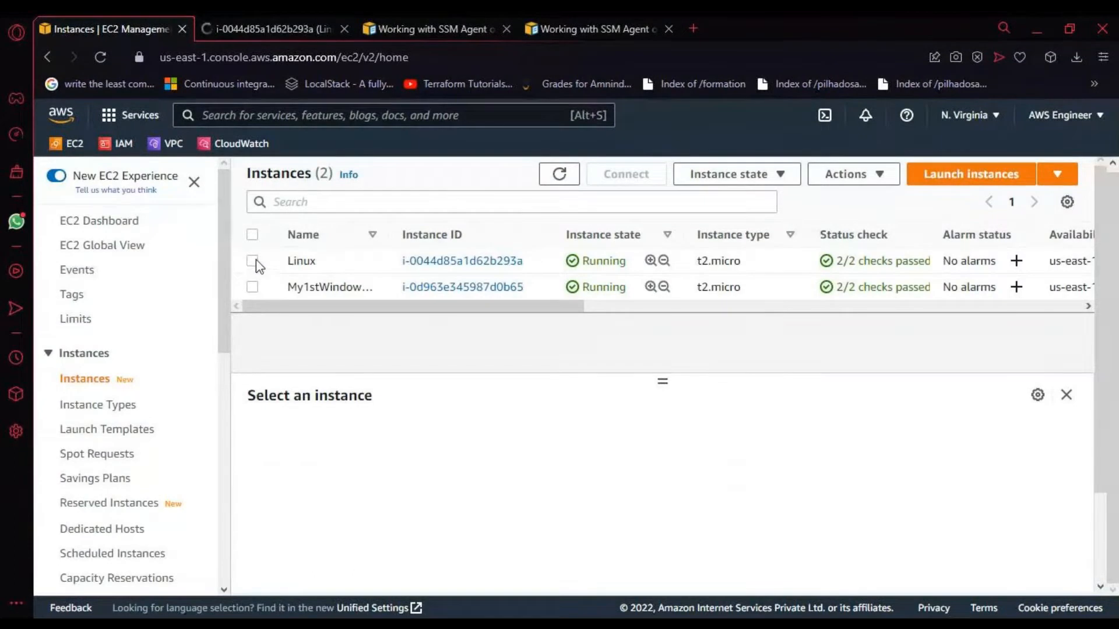
{"action": "left_click", "coordinate": [260, 289]}
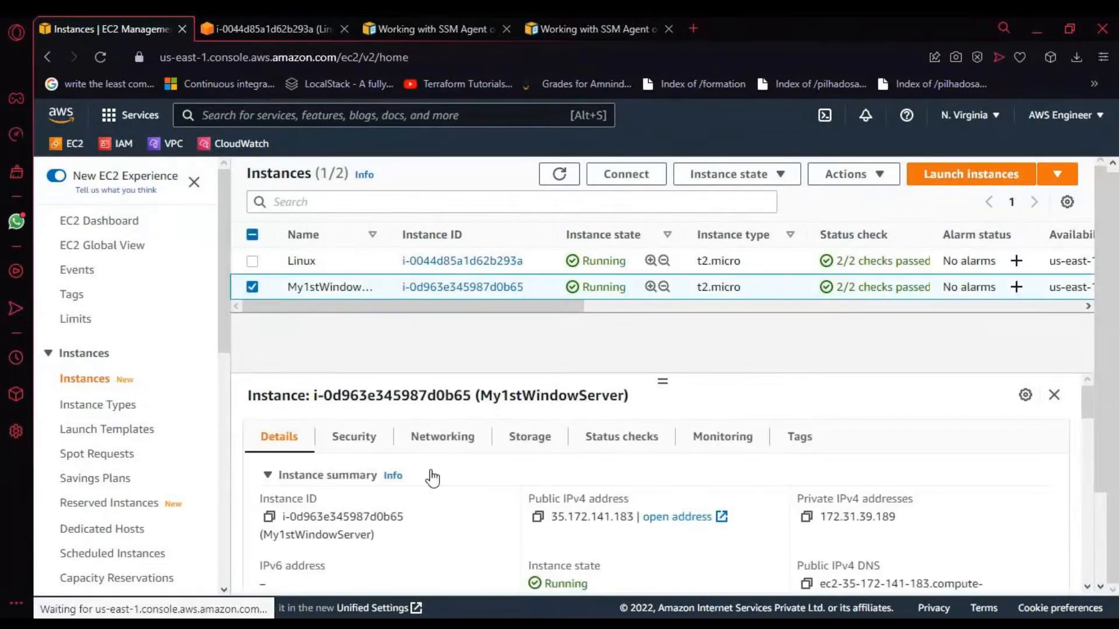
{"action": "left_click", "coordinate": [376, 444]}
{"action": "scroll", "coordinate": [437, 516], "scroll_direction": "down", "scroll_amount": 2}
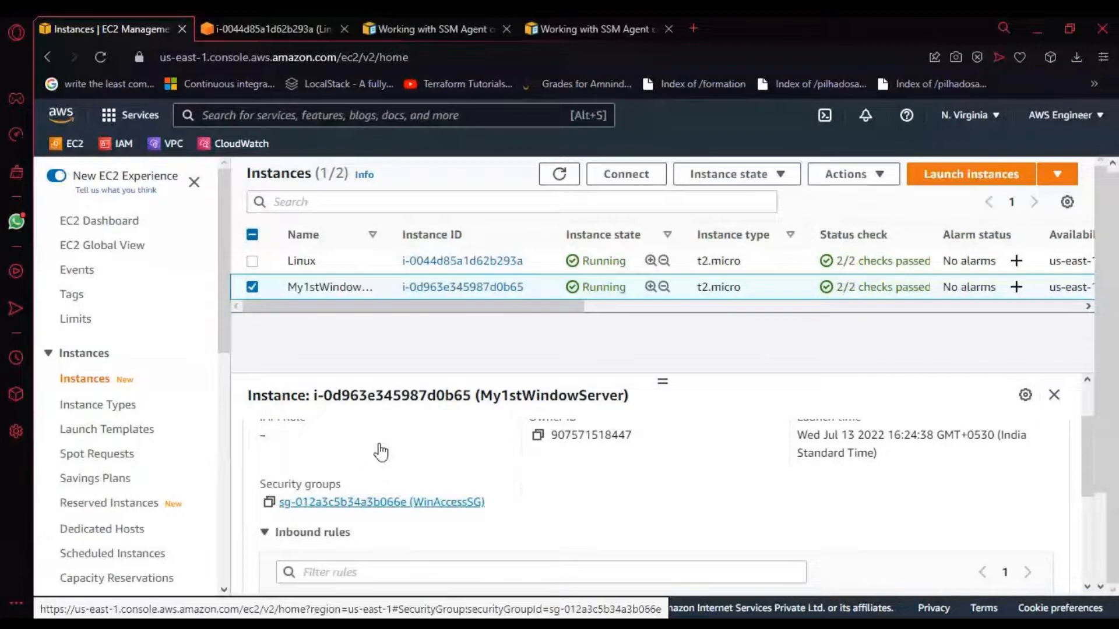
{"action": "scroll", "coordinate": [381, 452], "scroll_direction": "up", "scroll_amount": 2}
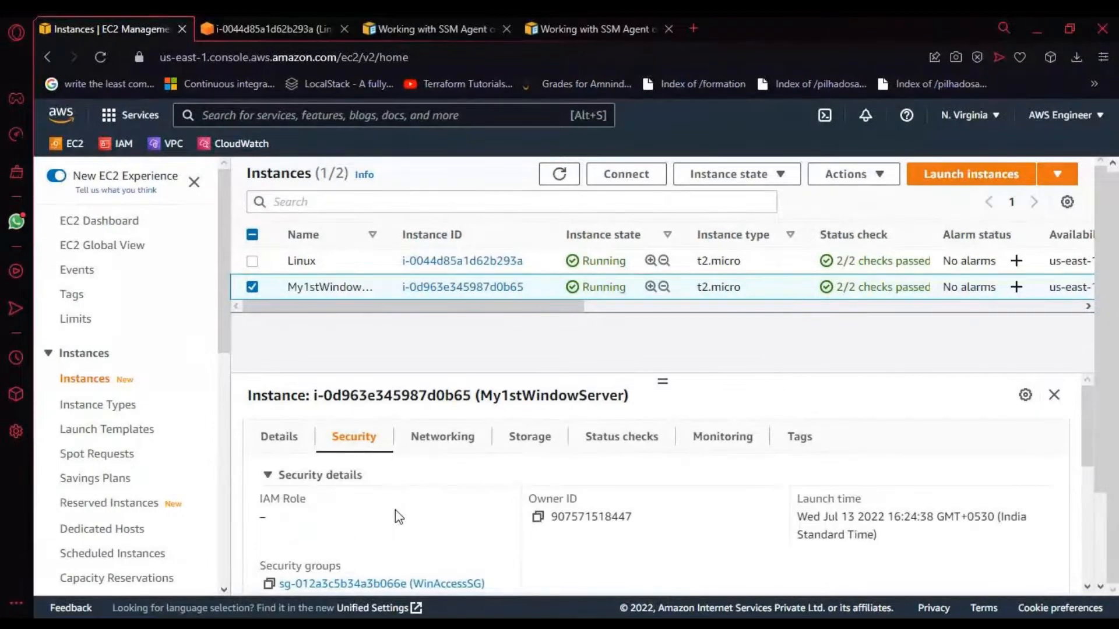
Retry the EC2 Instance Connect session to the Linux instance and open the linked guide on configuring network access to an instance.
{"action": "left_click", "coordinate": [286, 28]}
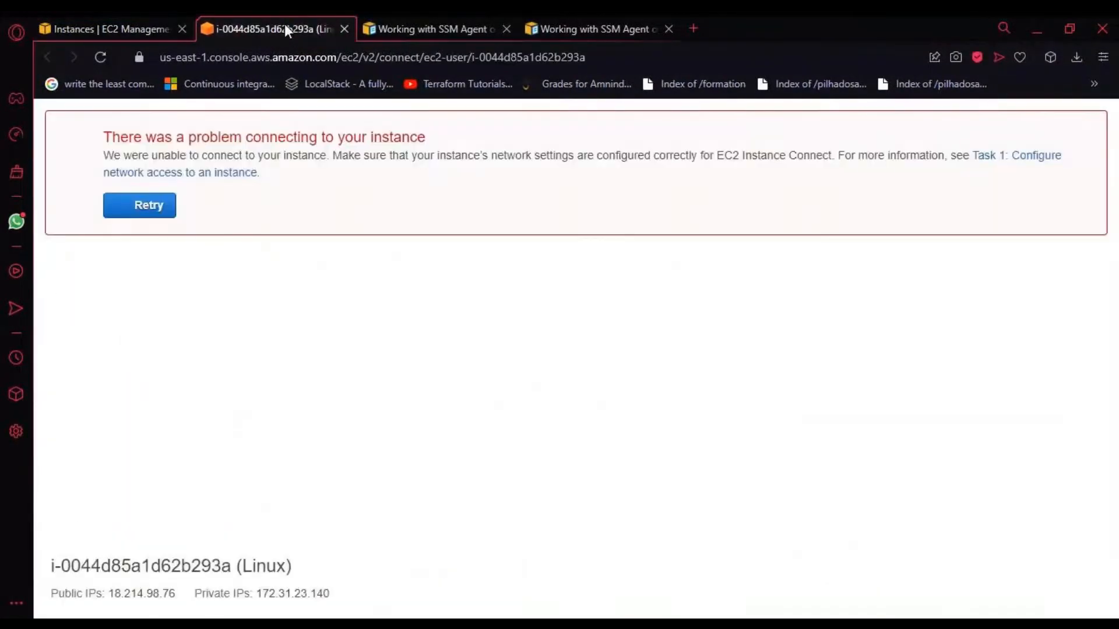
{"action": "left_click", "coordinate": [151, 207]}
{"action": "left_click", "coordinate": [1027, 157]}
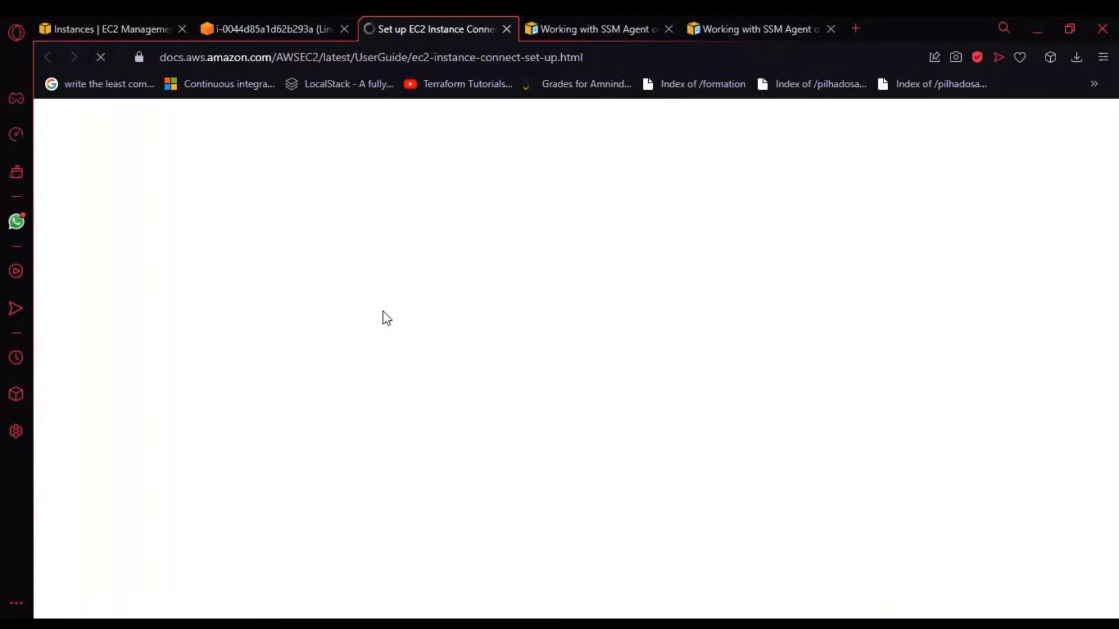
Return to the instances list, select the Linux instance and examine its security group's inbound and outbound rules.
{"action": "left_click", "coordinate": [274, 28]}
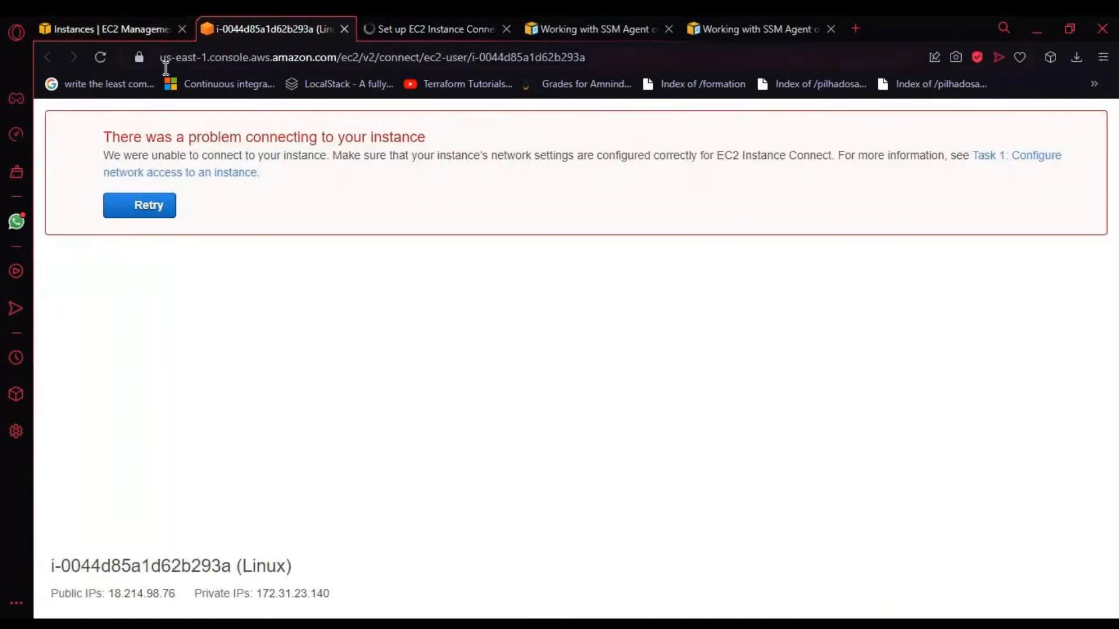
{"action": "left_click", "coordinate": [126, 25]}
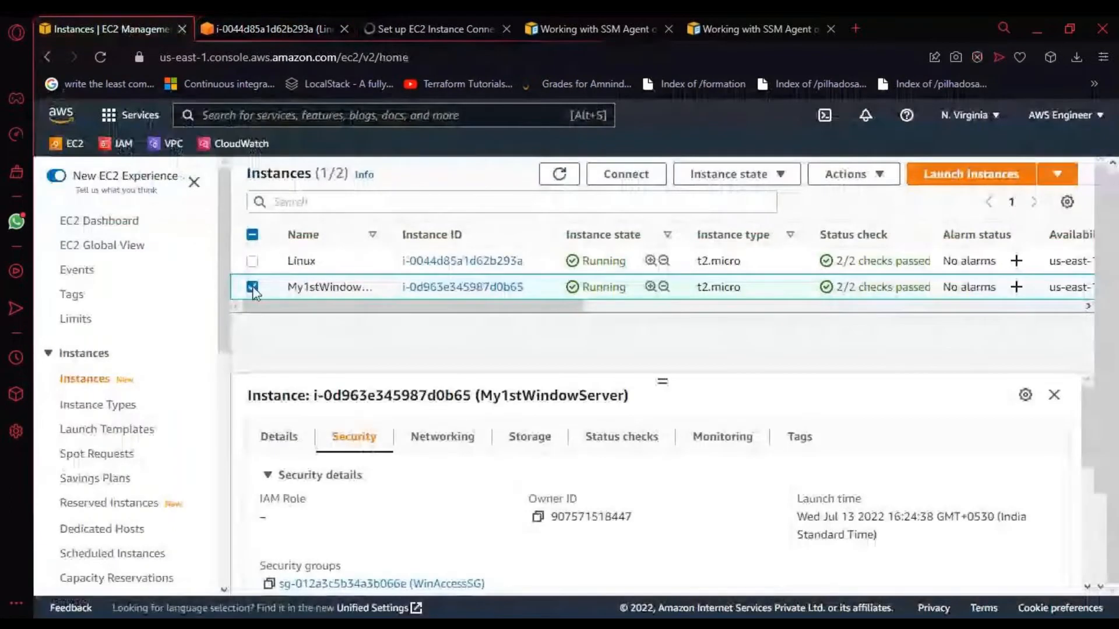
{"action": "left_click", "coordinate": [266, 268]}
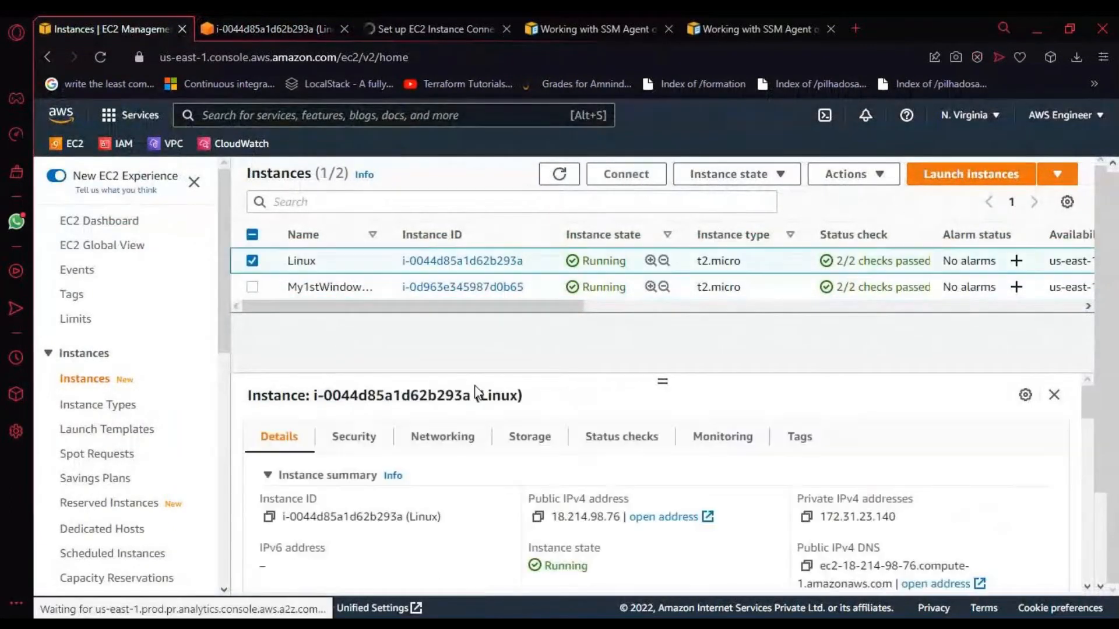
{"action": "left_click", "coordinate": [470, 442]}
{"action": "scroll", "coordinate": [810, 466], "scroll_direction": "down", "scroll_amount": 5}
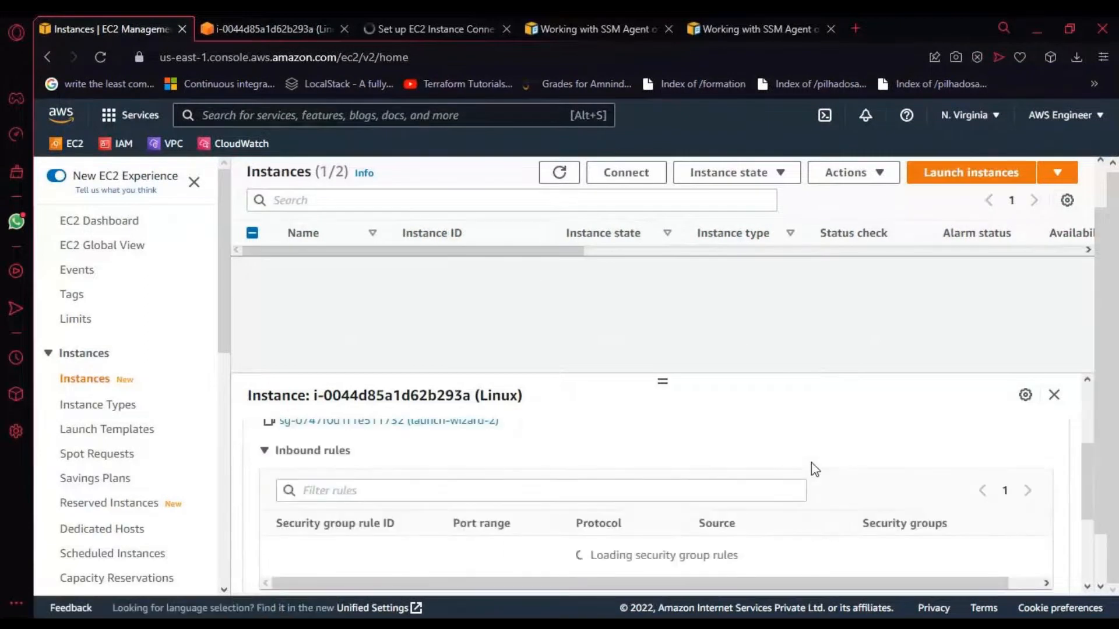
{"action": "scroll", "coordinate": [815, 470], "scroll_direction": "down", "scroll_amount": 3}
{"action": "scroll", "coordinate": [843, 528], "scroll_direction": "down", "scroll_amount": 2}
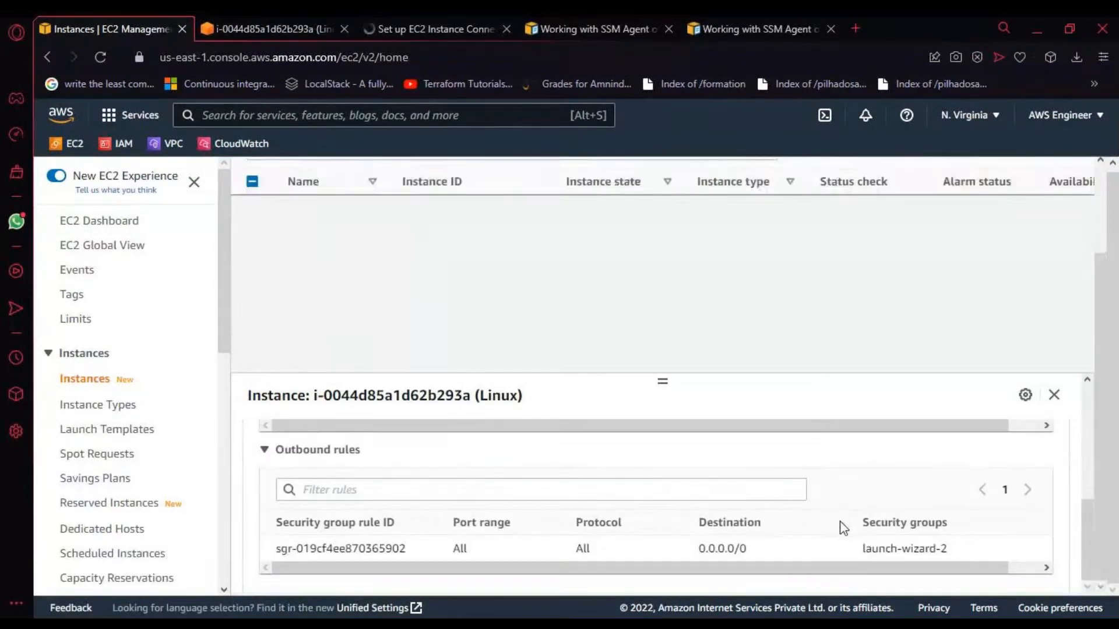
{"action": "scroll", "coordinate": [901, 530], "scroll_direction": "up", "scroll_amount": 2}
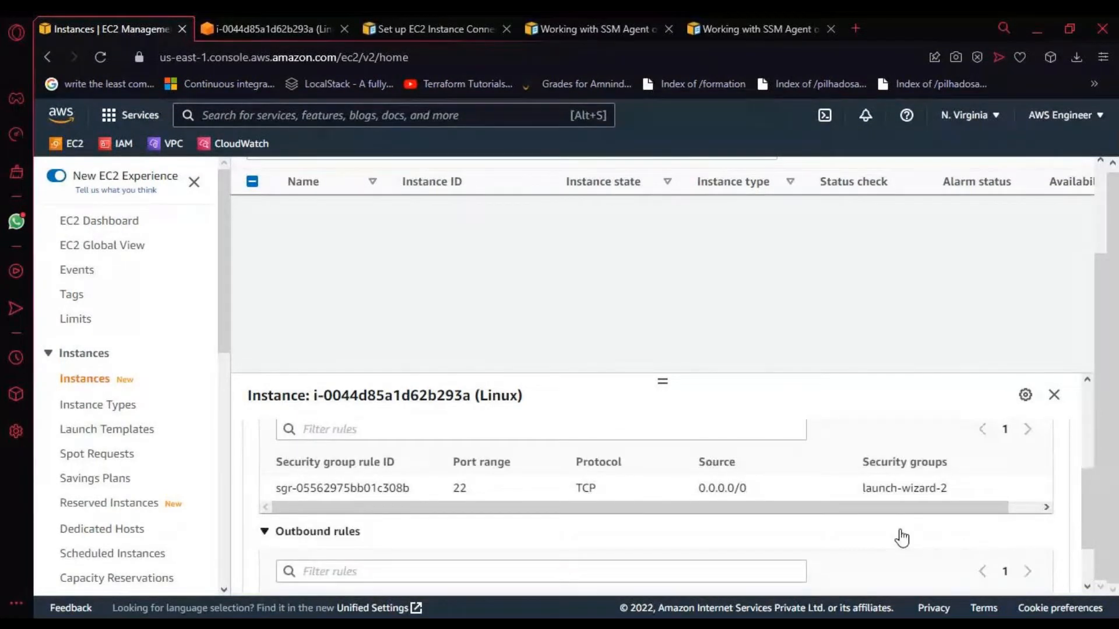
{"action": "scroll", "coordinate": [443, 253], "scroll_direction": "up", "scroll_amount": 2}
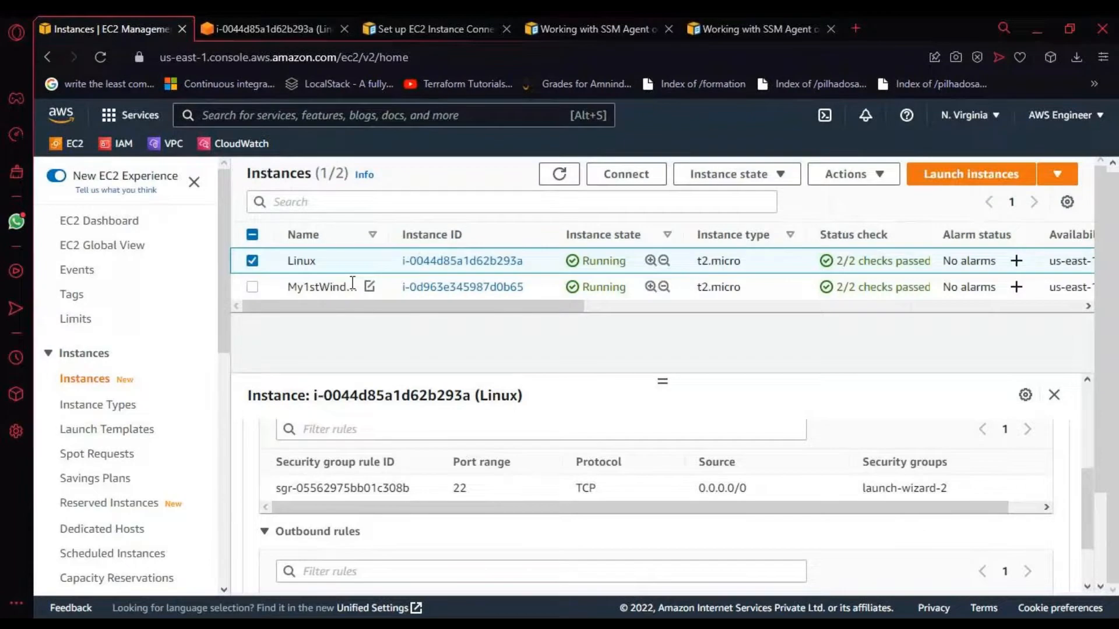
Open the Linux instance's connection options and review the Session Manager, SSH client and EC2 serial console methods.
{"action": "left_click", "coordinate": [619, 175]}
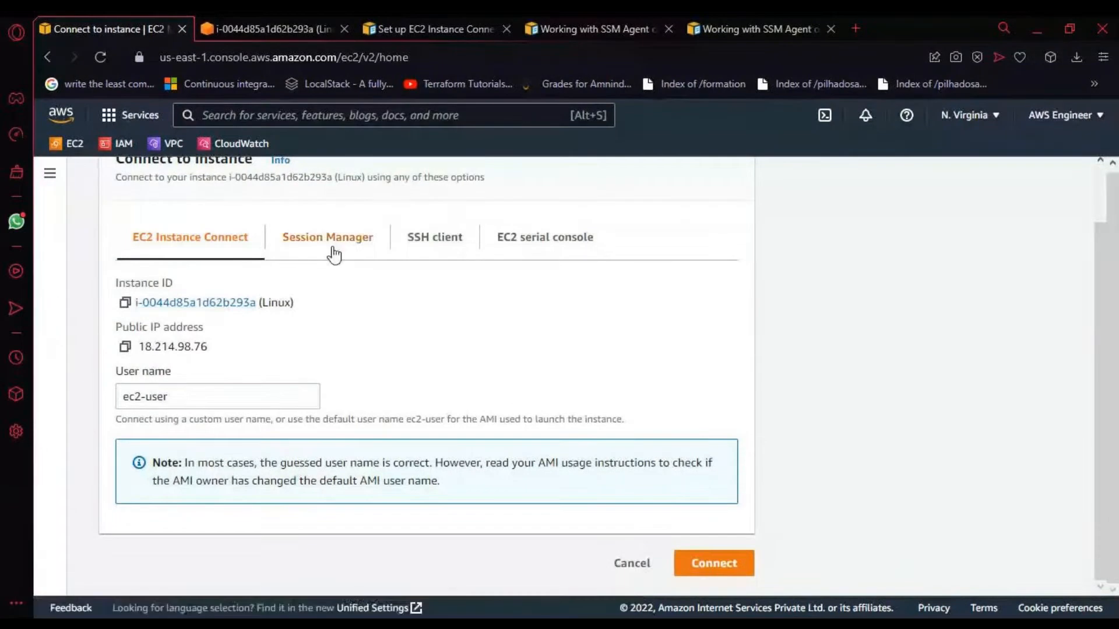
{"action": "left_click", "coordinate": [353, 244]}
{"action": "scroll", "coordinate": [452, 256], "scroll_direction": "down", "scroll_amount": 1}
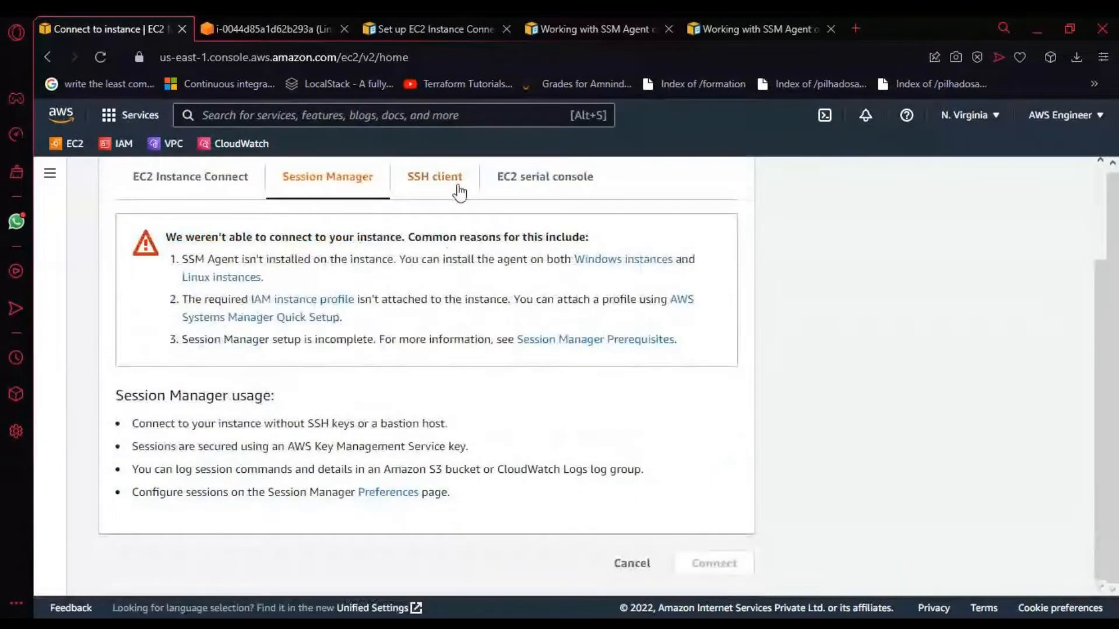
{"action": "left_click", "coordinate": [458, 190]}
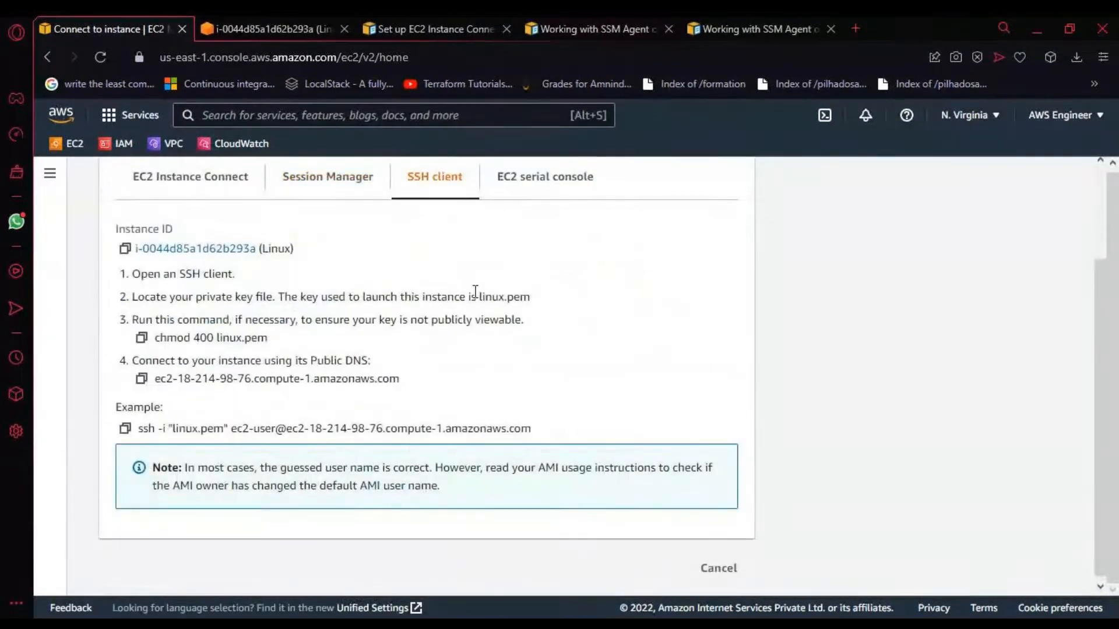
{"action": "scroll", "coordinate": [475, 291], "scroll_direction": "down", "scroll_amount": 1}
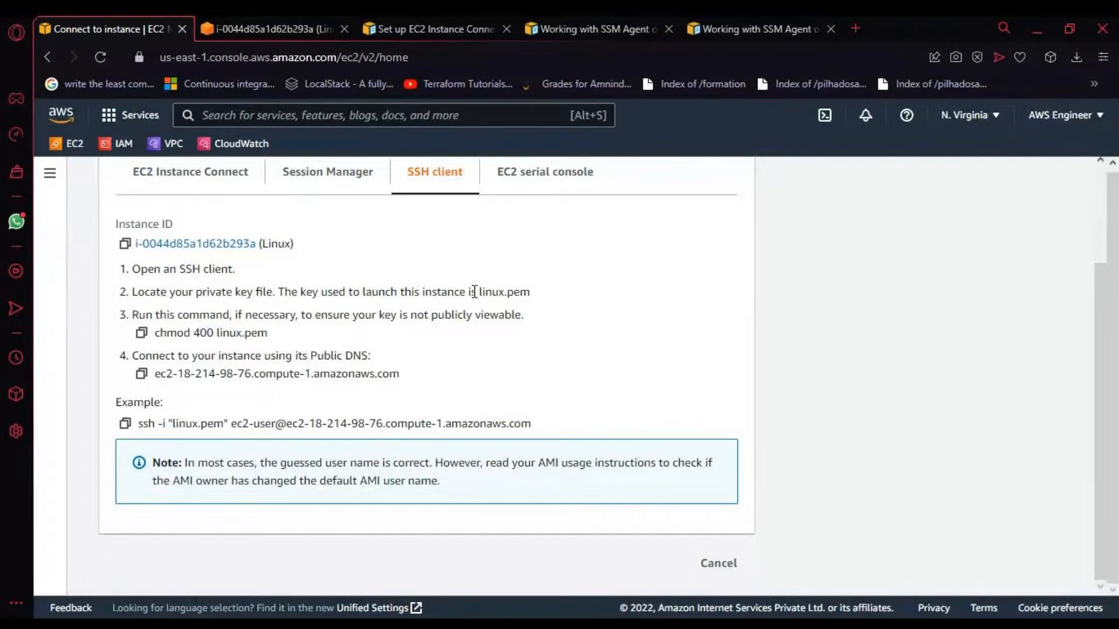
{"action": "left_click", "coordinate": [527, 172]}
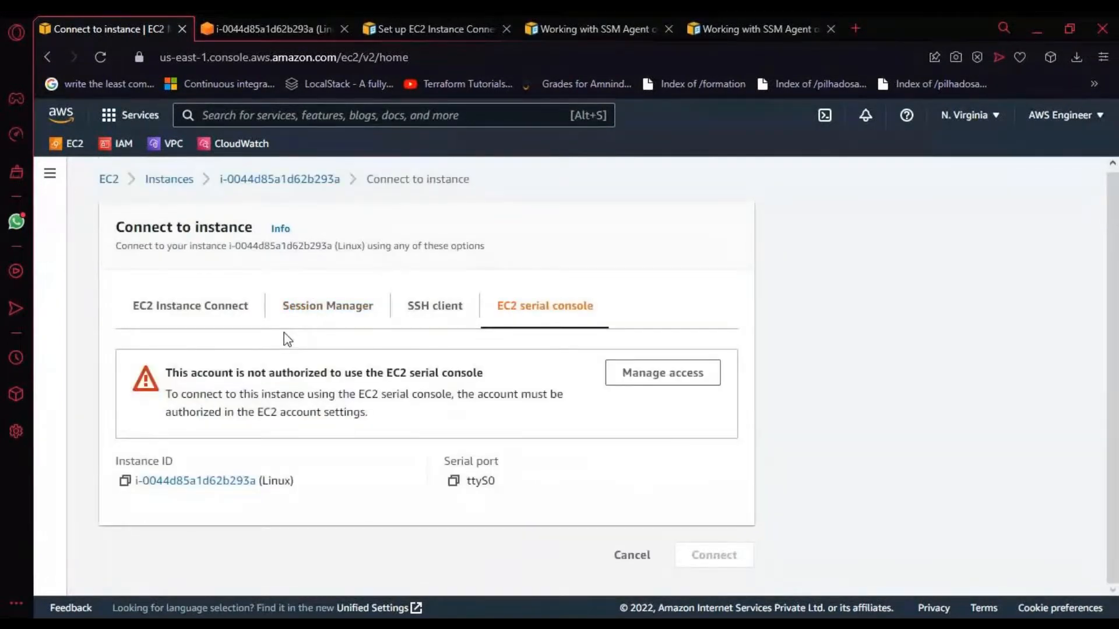
Try again to connect to the Linux instance through EC2 Instance Connect as ec2-user in a new session.
{"action": "left_click", "coordinate": [213, 300]}
{"action": "scroll", "coordinate": [236, 302], "scroll_direction": "down", "scroll_amount": 2}
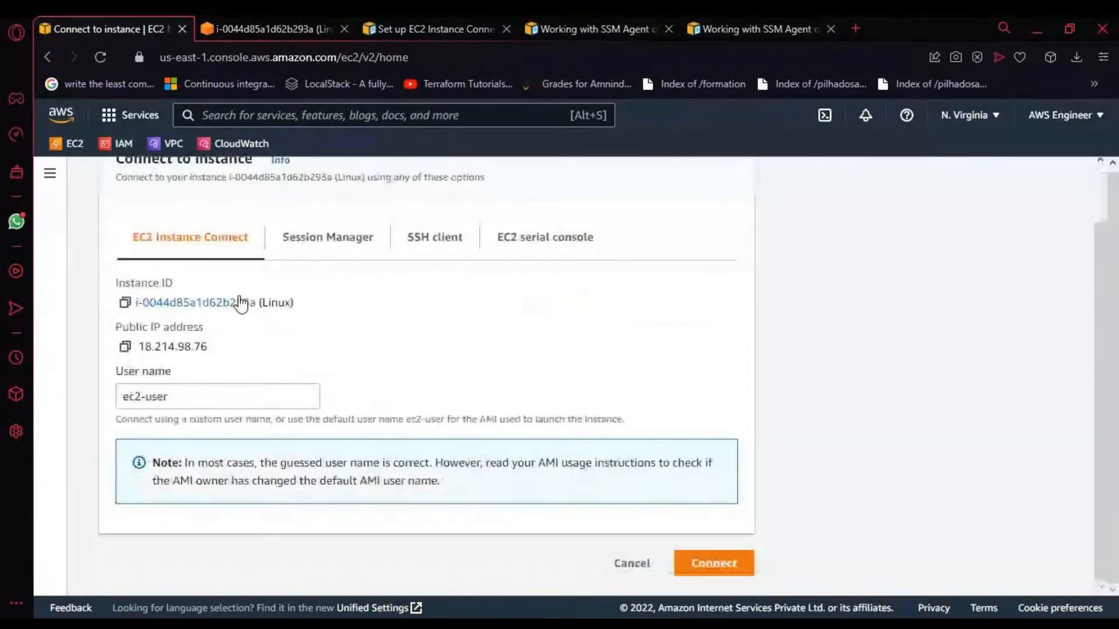
{"action": "left_click", "coordinate": [733, 565]}
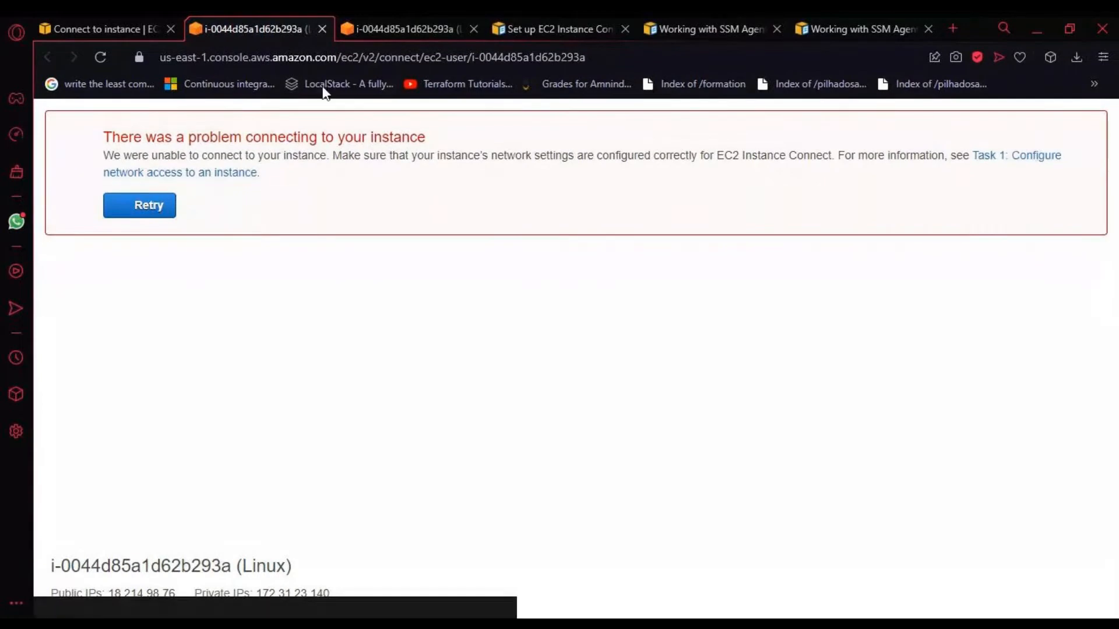
Examine the SSM Agent guides and read the EC2 Instance Connect setup guide from Task 1 through the IAM policy in Task 4.
{"action": "left_click", "coordinate": [519, 29]}
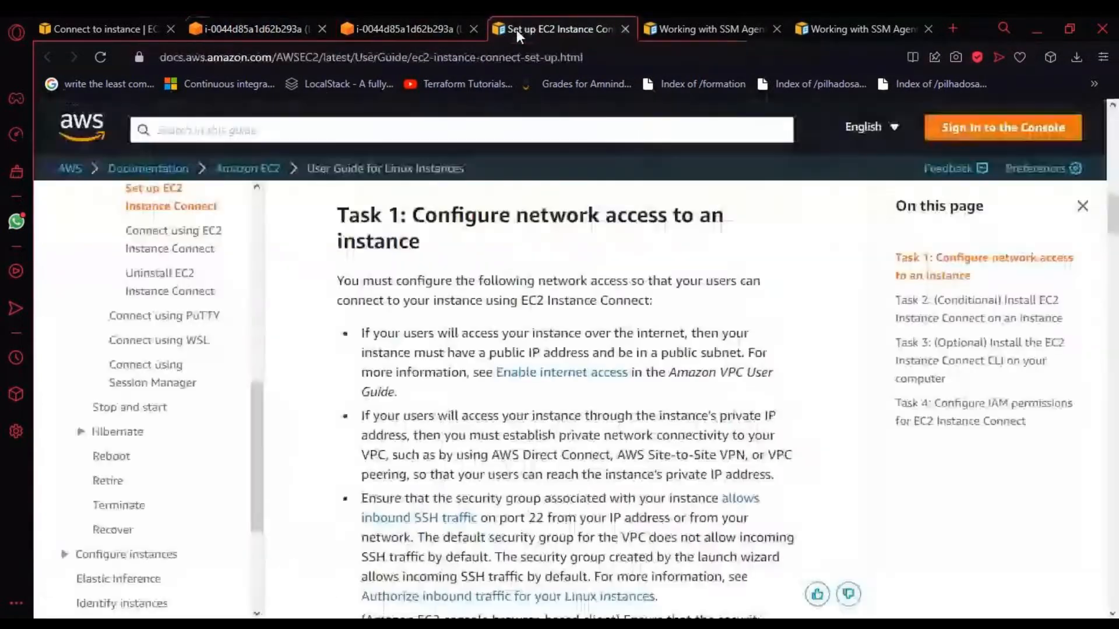
{"action": "left_click", "coordinate": [676, 30]}
{"action": "left_click", "coordinate": [848, 27]}
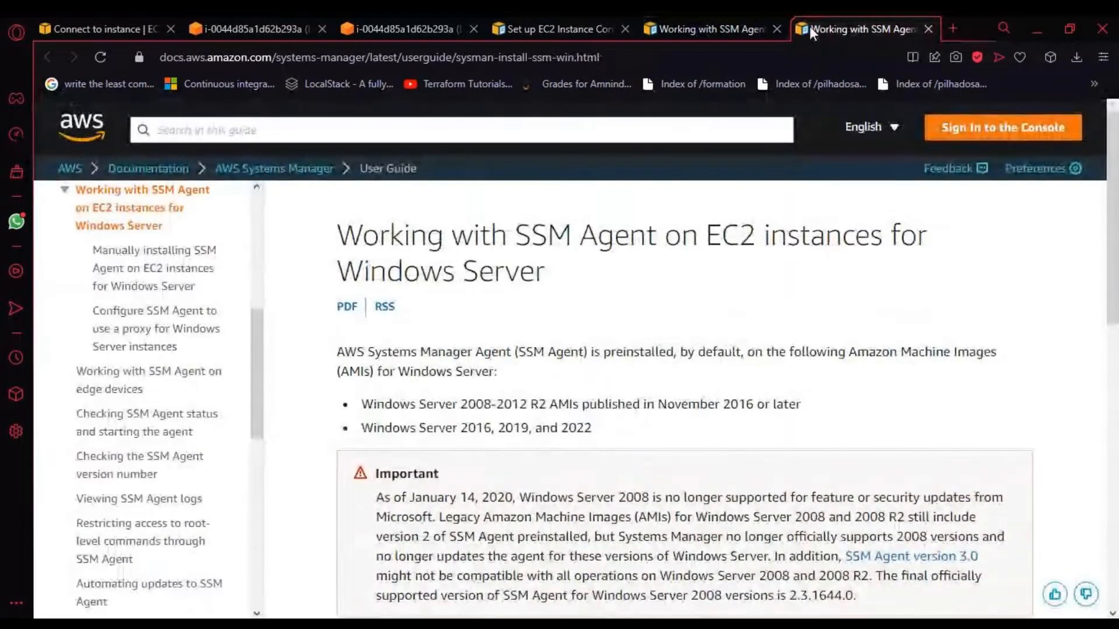
{"action": "left_click", "coordinate": [717, 26]}
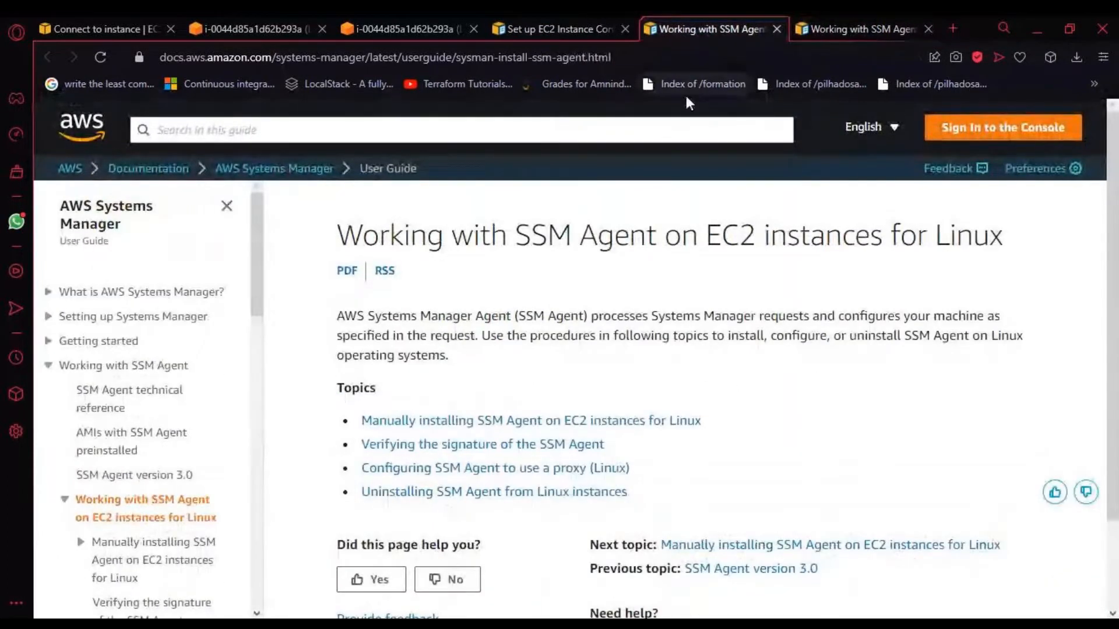
{"action": "left_click", "coordinate": [558, 30]}
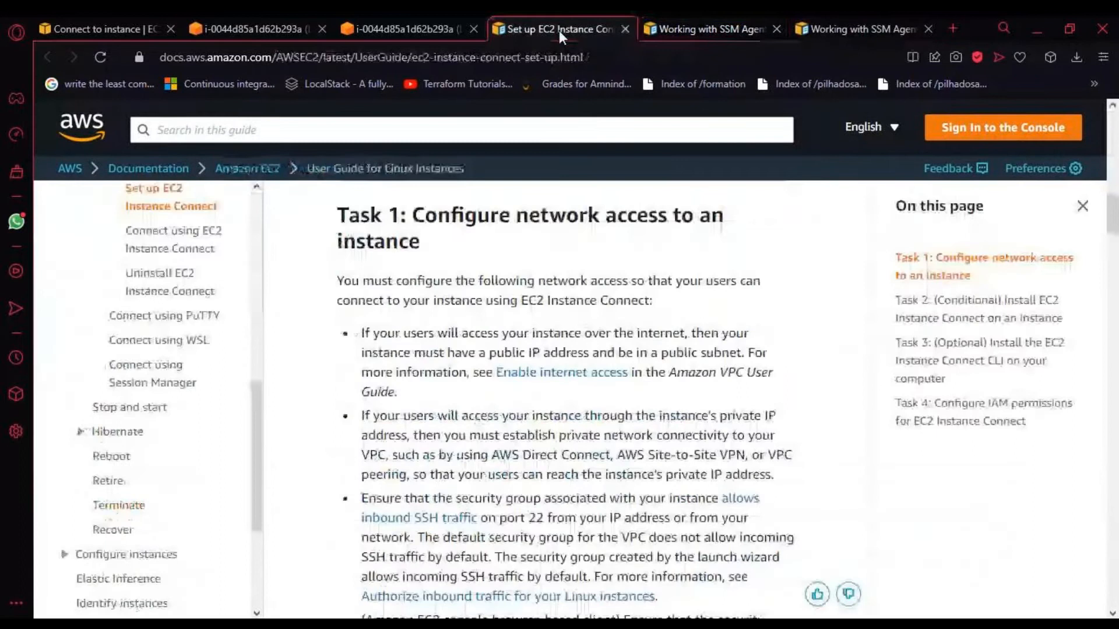
{"action": "scroll", "coordinate": [649, 226], "scroll_direction": "down", "scroll_amount": 15}
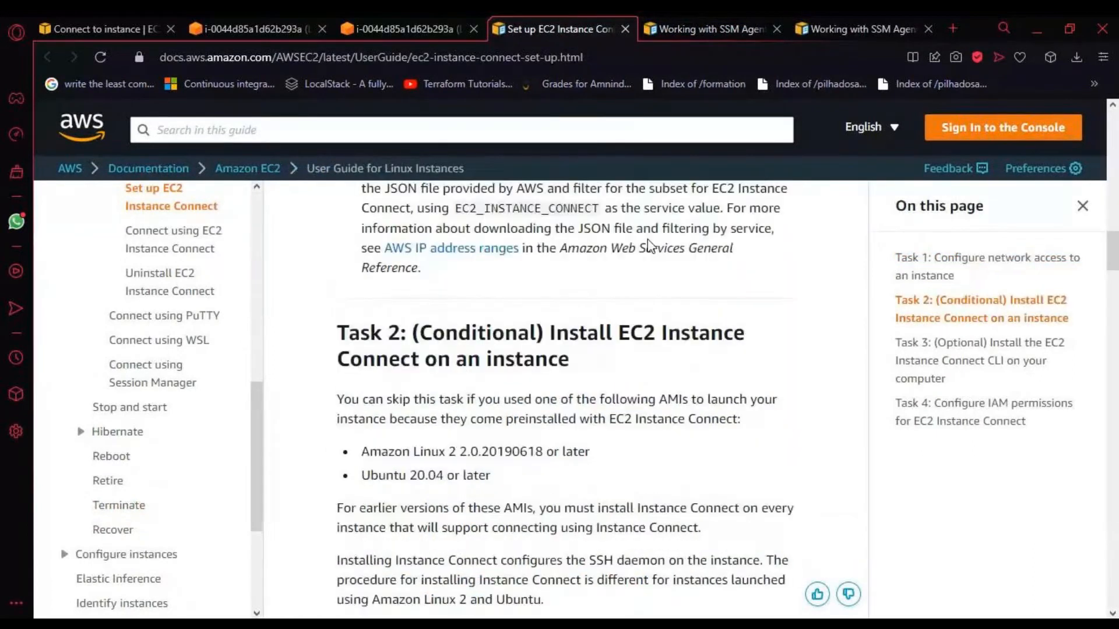
{"action": "scroll", "coordinate": [649, 239], "scroll_direction": "down", "scroll_amount": 8}
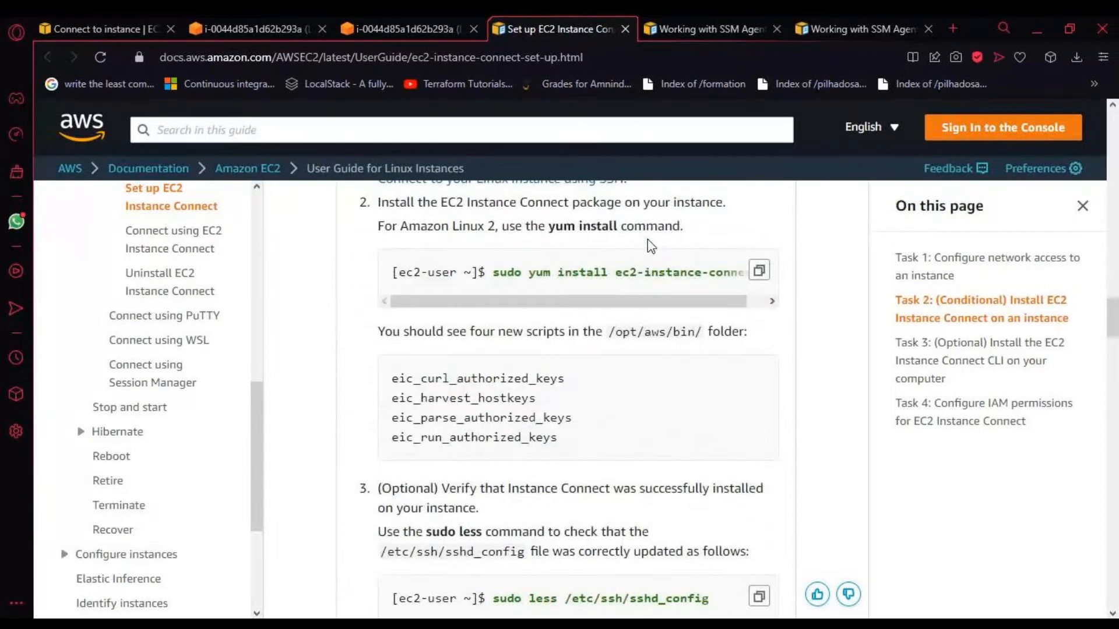
{"action": "scroll", "coordinate": [649, 240], "scroll_direction": "down", "scroll_amount": 15}
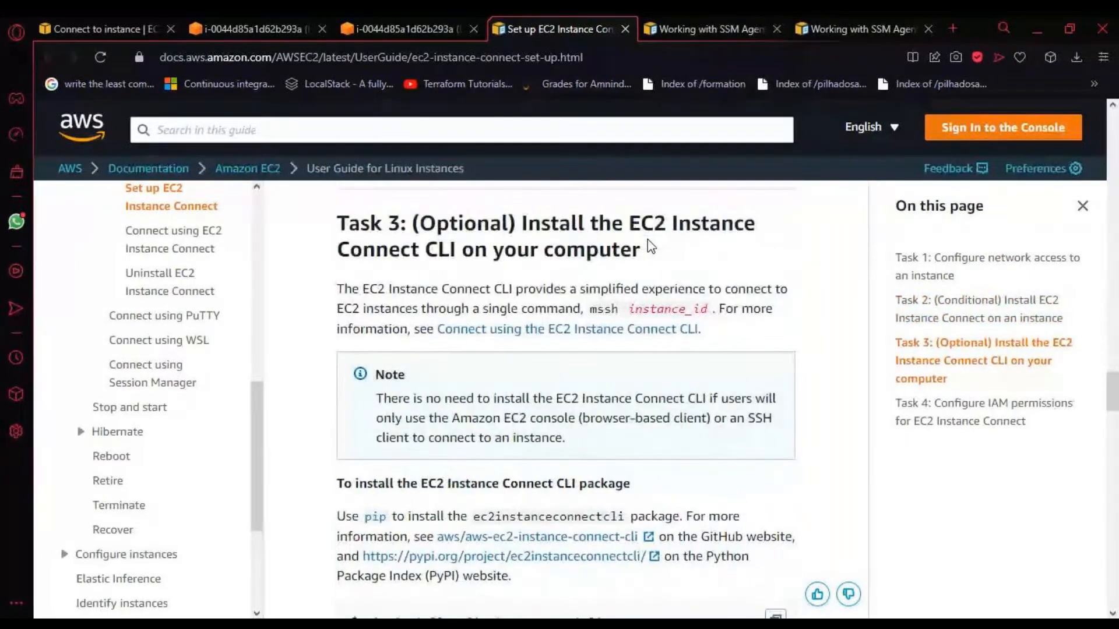
{"action": "scroll", "coordinate": [651, 246], "scroll_direction": "down", "scroll_amount": 7}
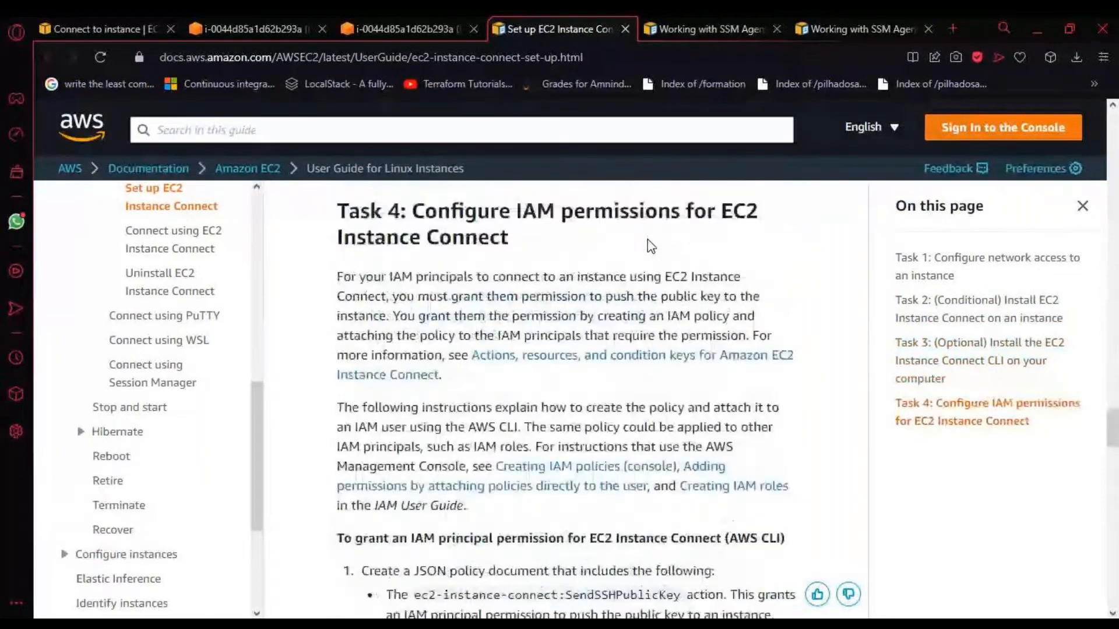
{"action": "scroll", "coordinate": [651, 246], "scroll_direction": "down", "scroll_amount": 3}
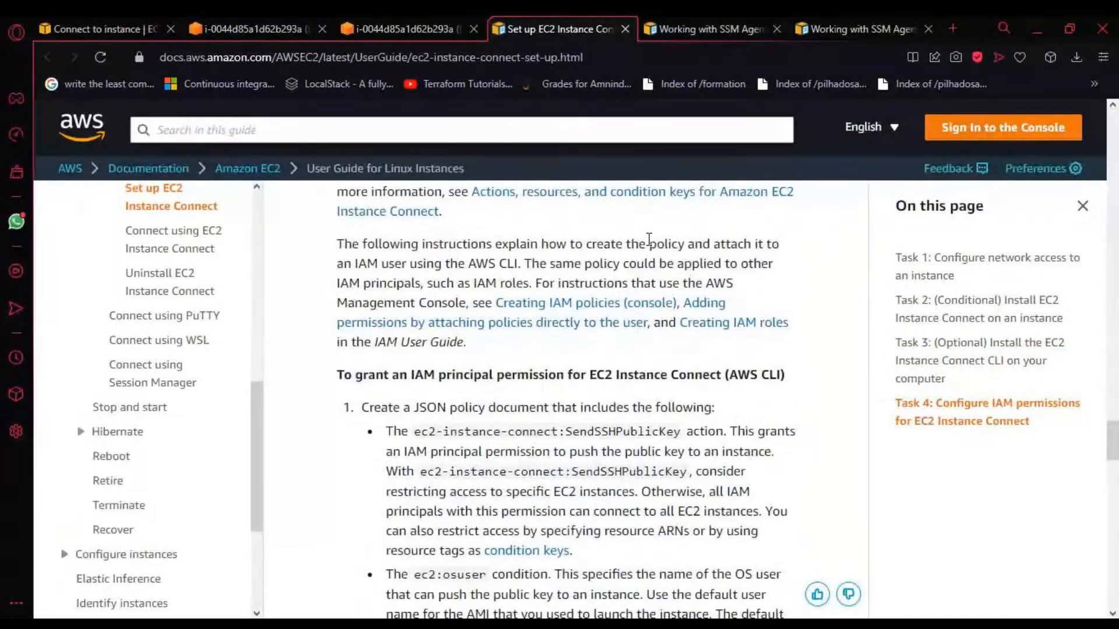
{"action": "scroll", "coordinate": [651, 246], "scroll_direction": "down", "scroll_amount": 10}
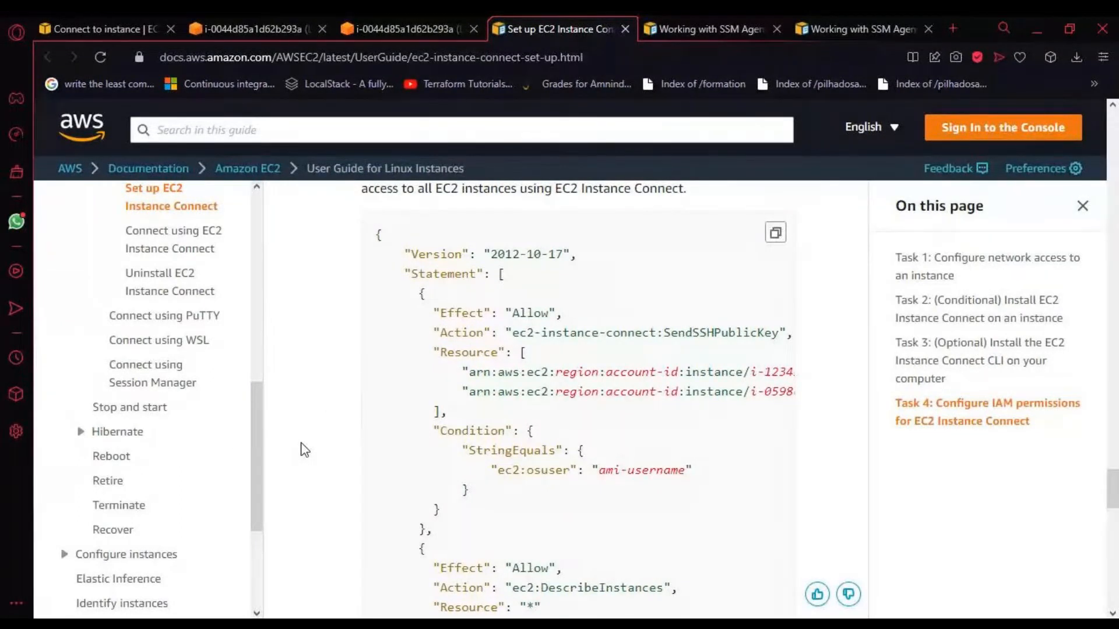
Check both EC2 Instance Connect session pages and the connection settings, and return to the instances list.
{"action": "left_click", "coordinate": [404, 30]}
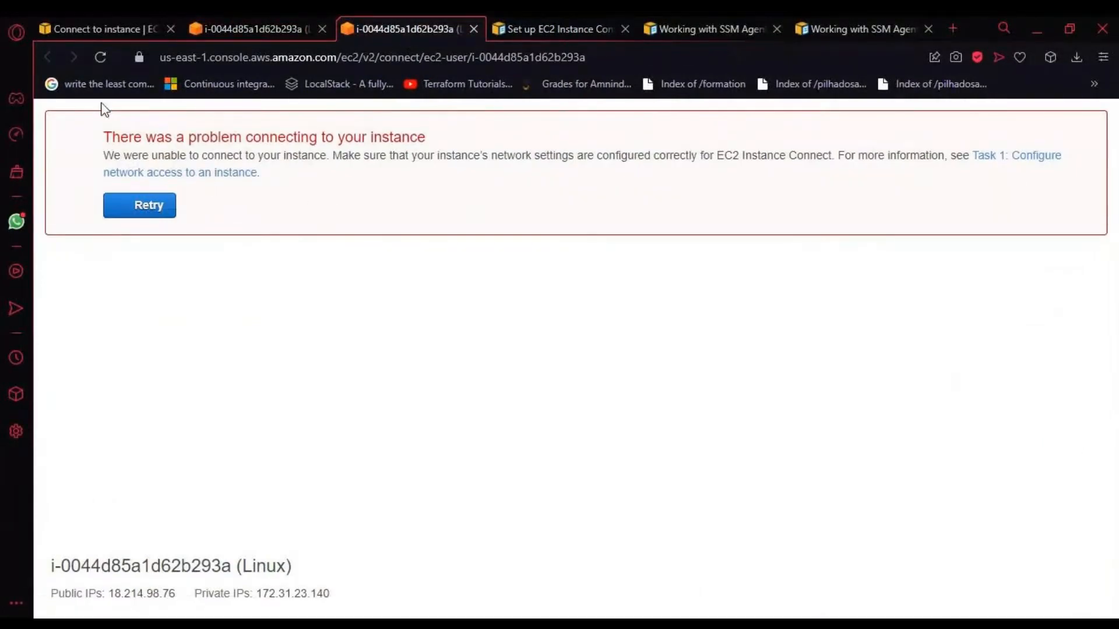
{"action": "left_click", "coordinate": [258, 30]}
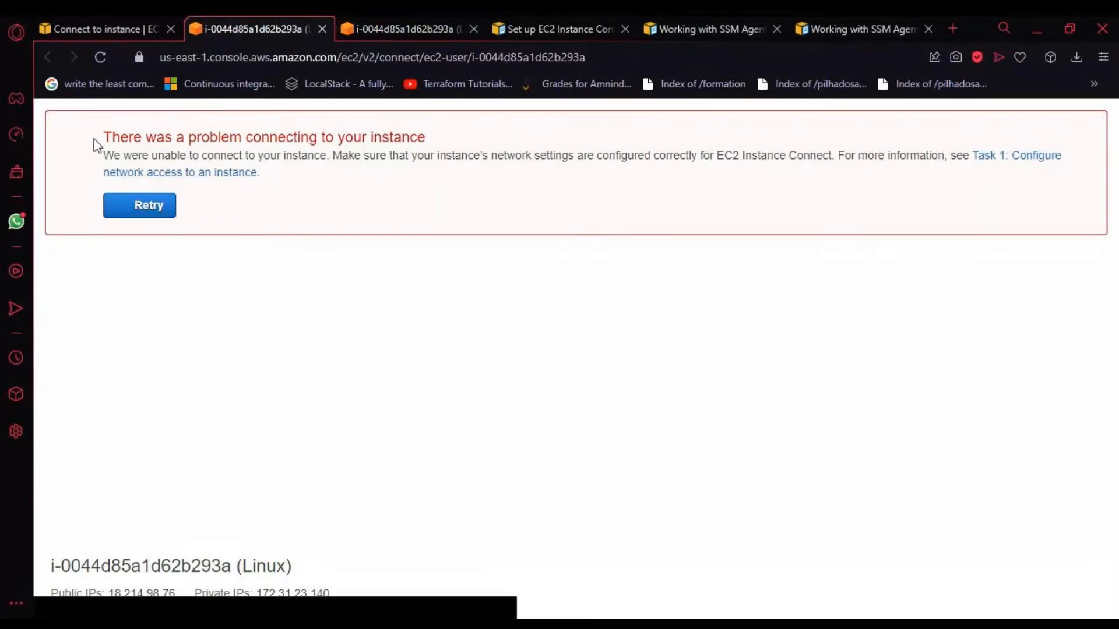
{"action": "left_click", "coordinate": [123, 30]}
{"action": "scroll", "coordinate": [408, 350], "scroll_direction": "up", "scroll_amount": 1}
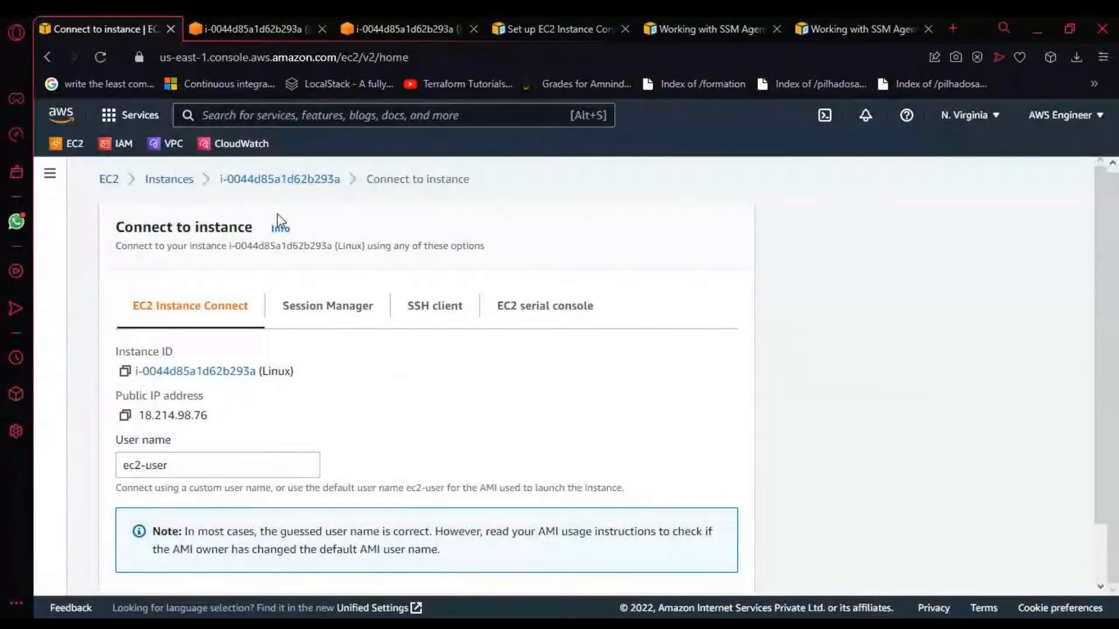
{"action": "scroll", "coordinate": [278, 221], "scroll_direction": "down", "scroll_amount": 1}
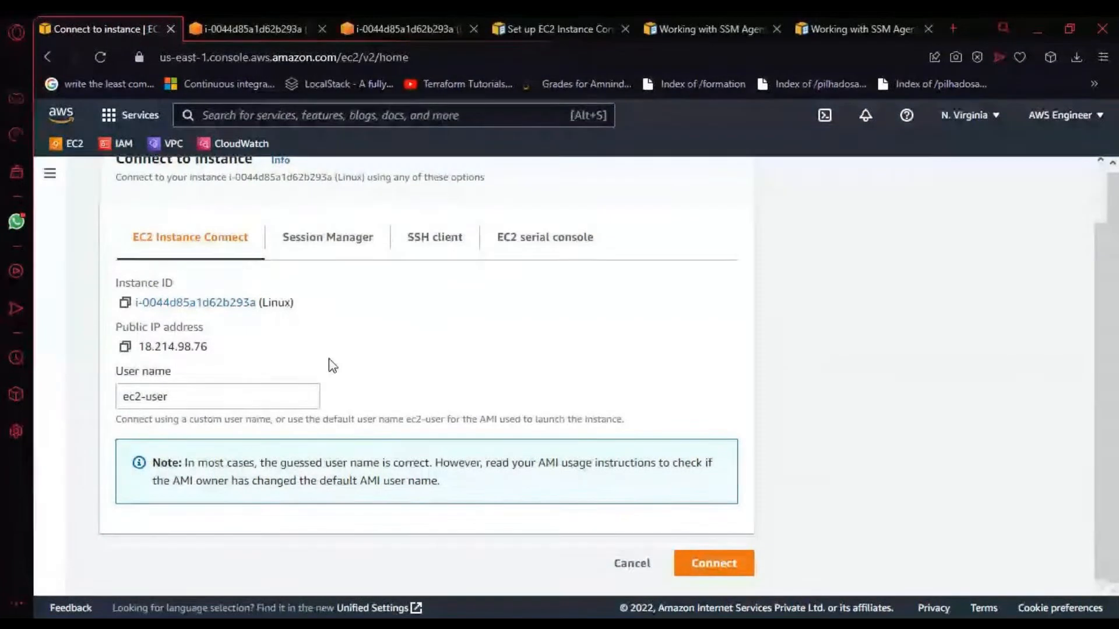
{"action": "scroll", "coordinate": [332, 365], "scroll_direction": "up", "scroll_amount": 1}
{"action": "left_click", "coordinate": [169, 180]}
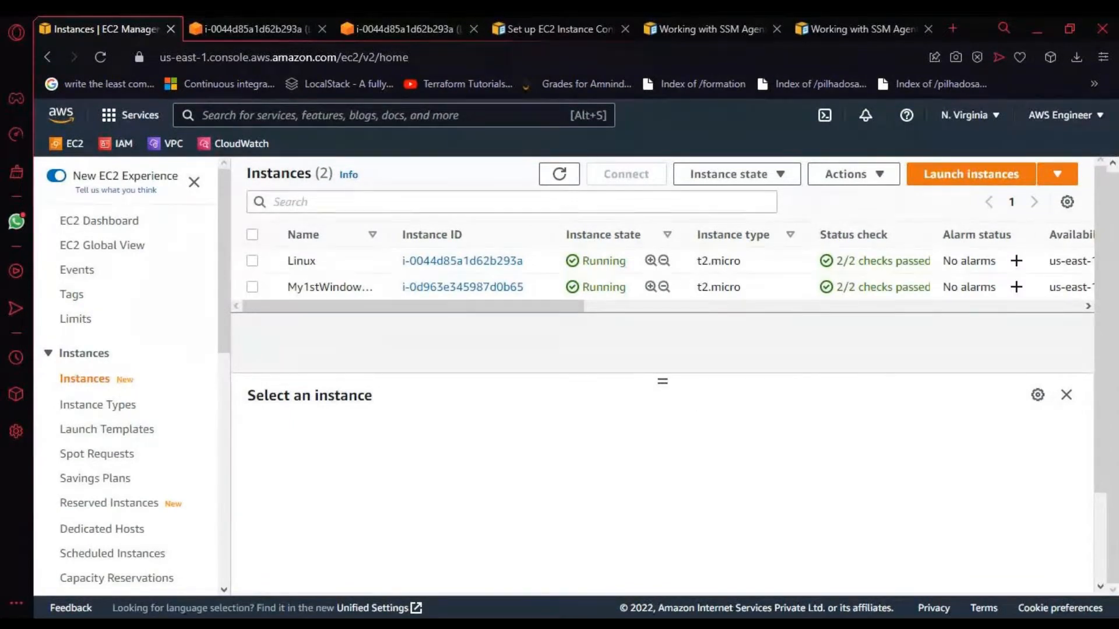
Search the AWS services for "i am", open the IAM service and look over its dashboard.
{"action": "left_click", "coordinate": [287, 107]}
{"action": "type", "text": "i"}
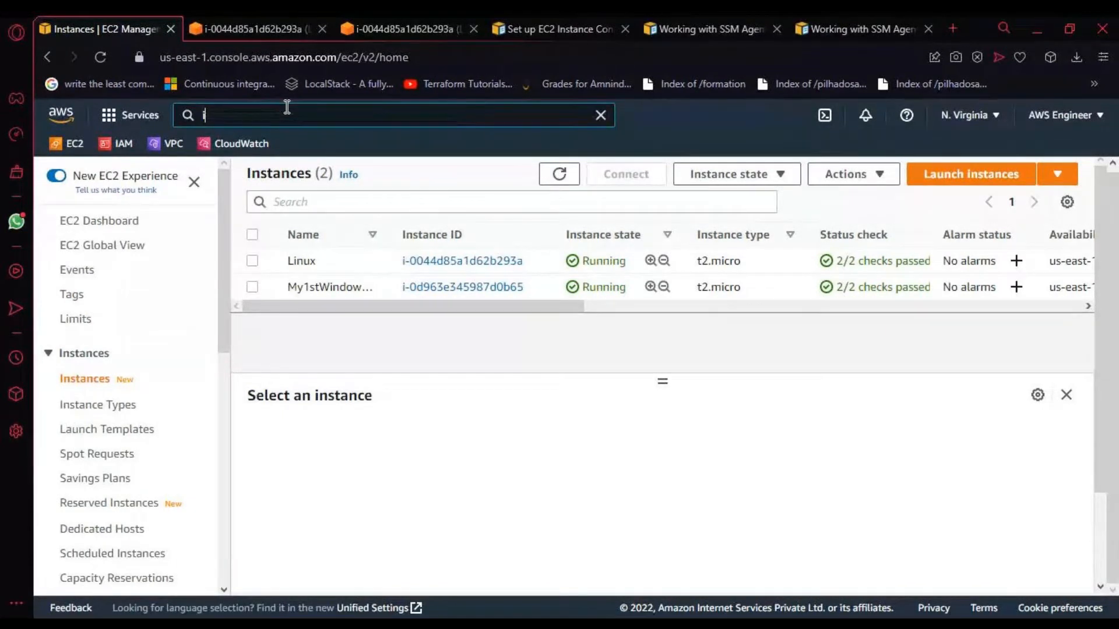
{"action": "type", "text": " am"}
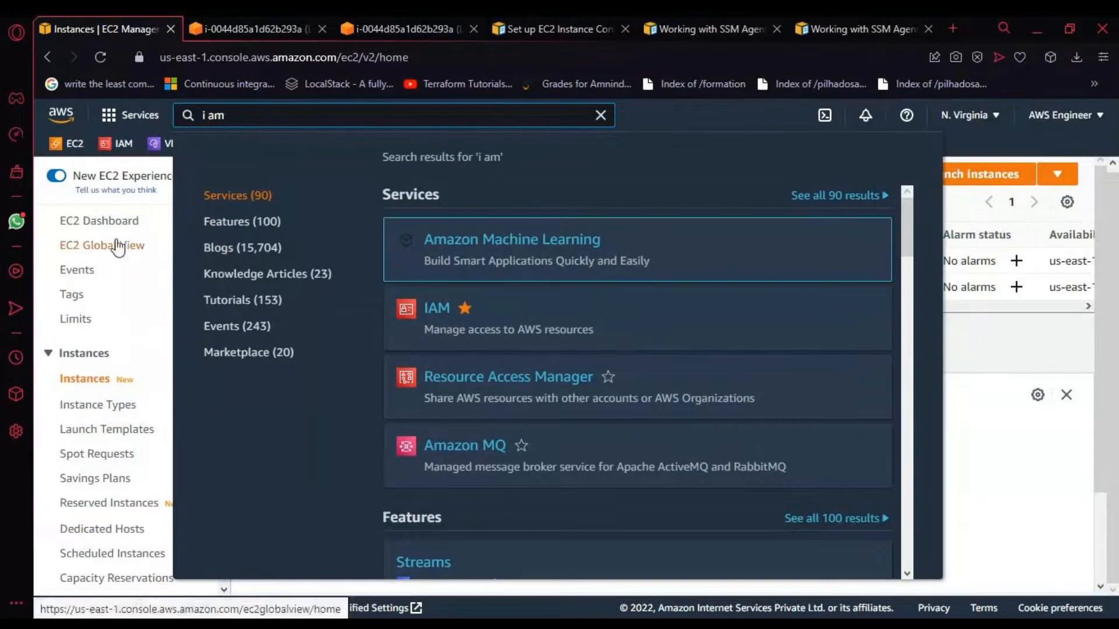
{"action": "left_click", "coordinate": [975, 138]}
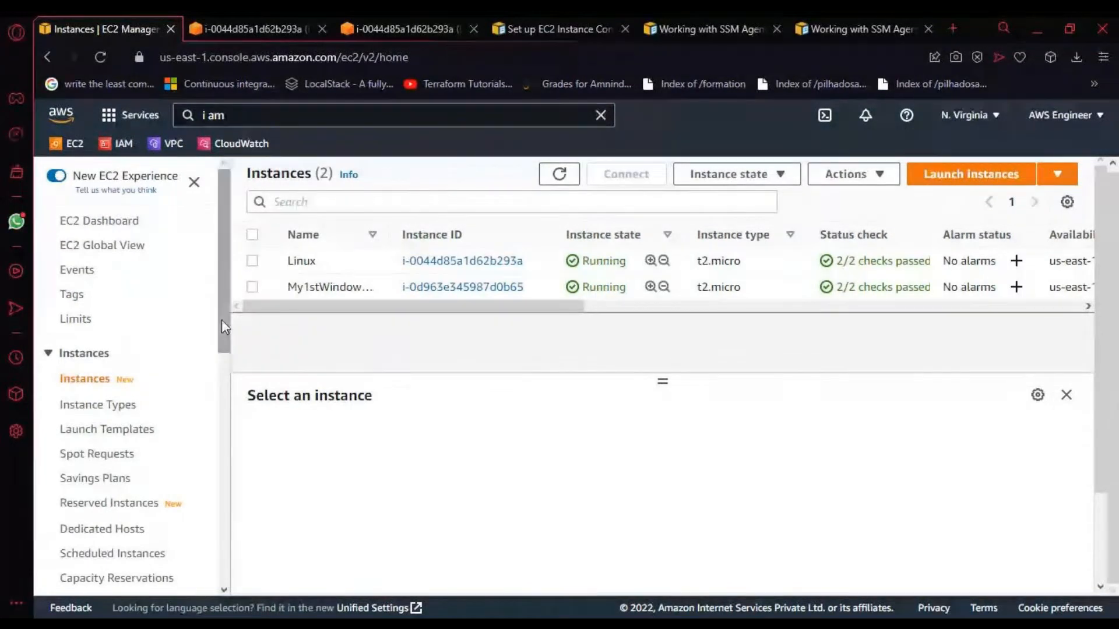
{"action": "left_click", "coordinate": [139, 116]}
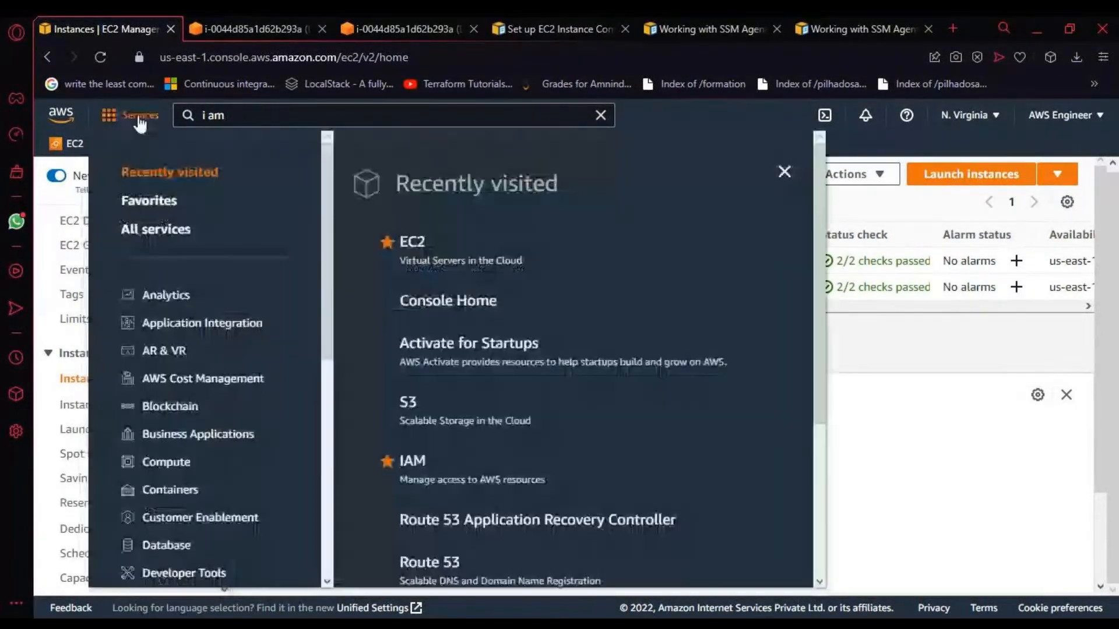
{"action": "left_click", "coordinate": [139, 120]}
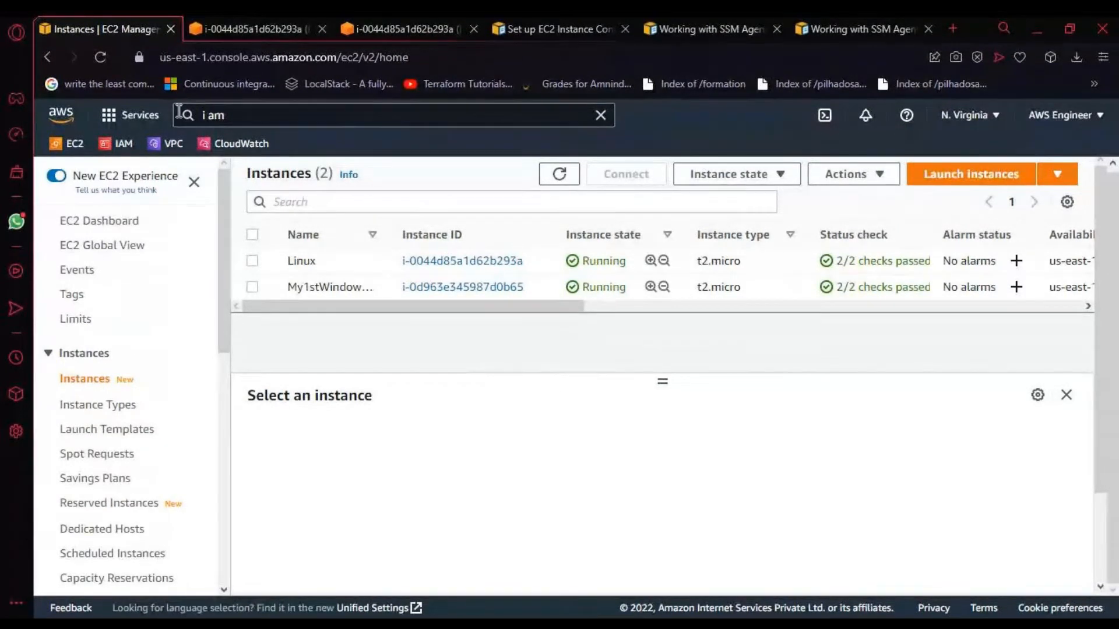
{"action": "left_click", "coordinate": [345, 117]}
{"action": "left_click", "coordinate": [438, 309]}
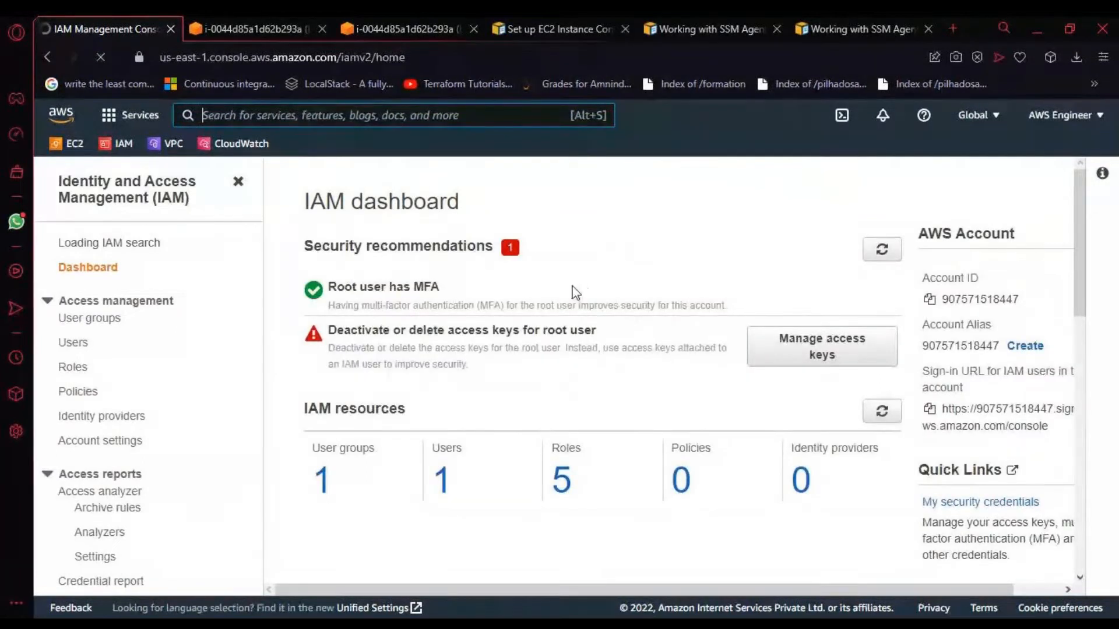
{"action": "scroll", "coordinate": [567, 291], "scroll_direction": "down", "scroll_amount": 3}
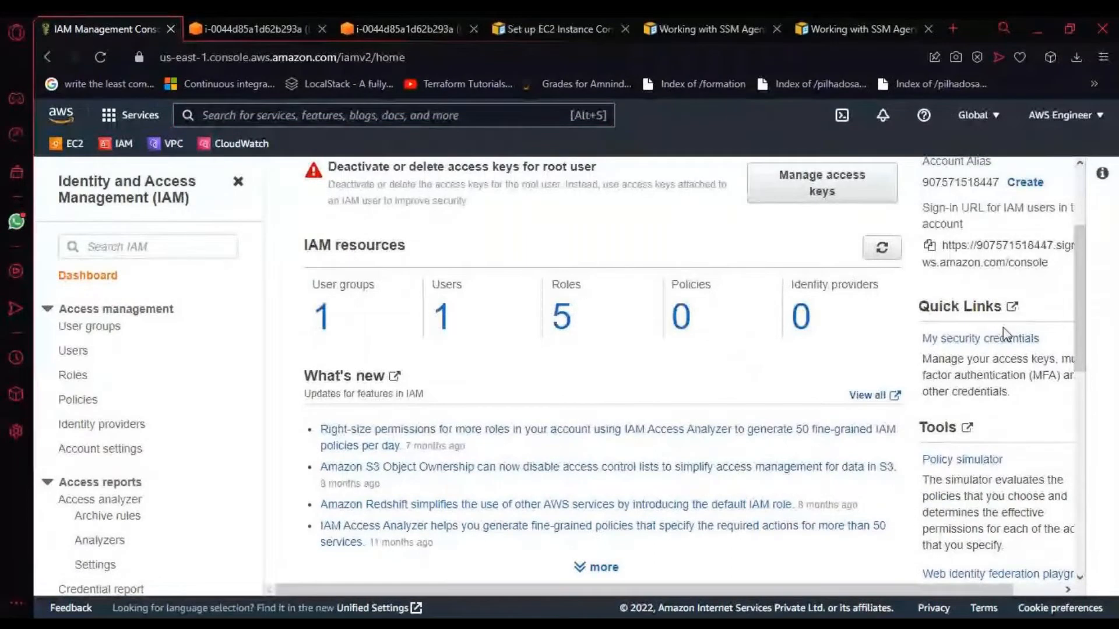
{"action": "scroll", "coordinate": [638, 333], "scroll_direction": "up", "scroll_amount": 3}
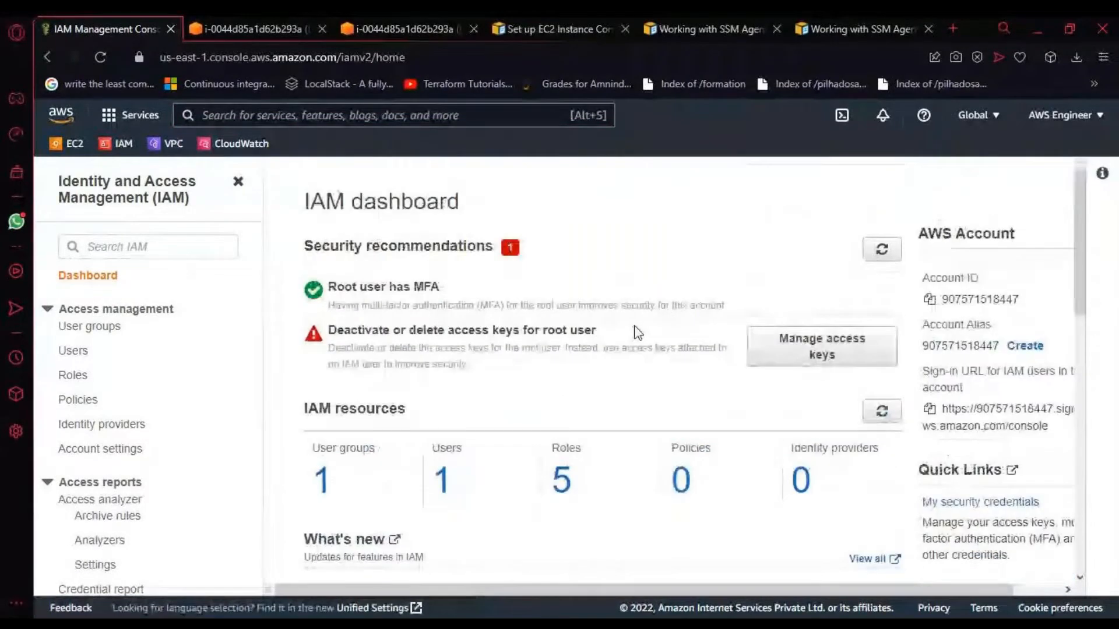
{"action": "scroll", "coordinate": [639, 332], "scroll_direction": "down", "scroll_amount": 4}
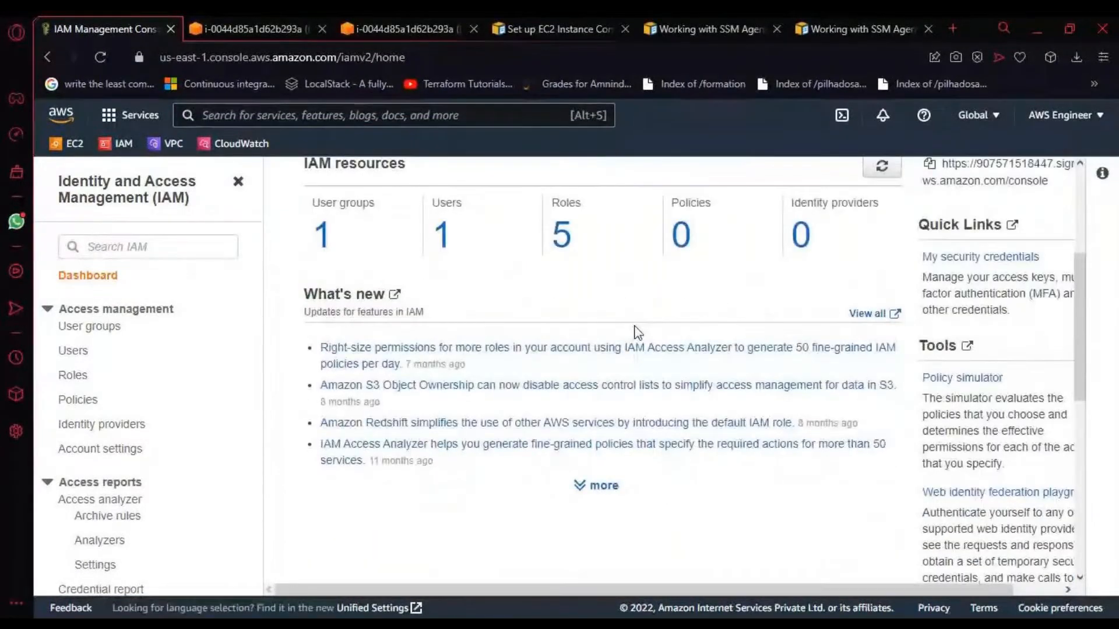
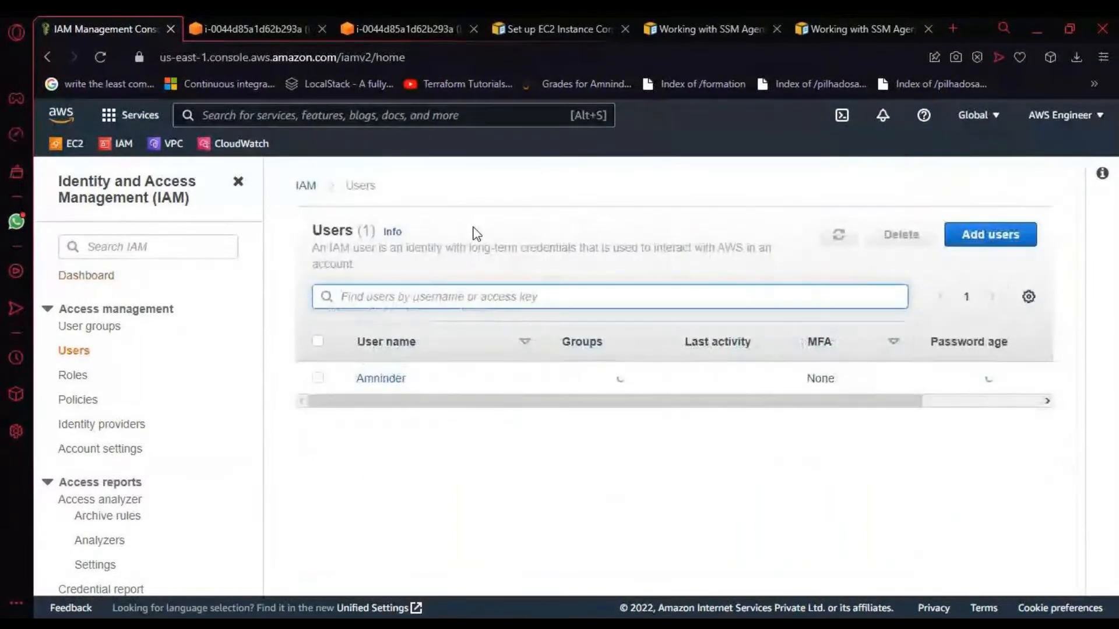
Open the summary page of the IAM user in the Admins group and review the console's account, region, notification and help options.
{"action": "left_click_drag", "start_coordinate": [462, 404], "coordinate": [355, 408]}
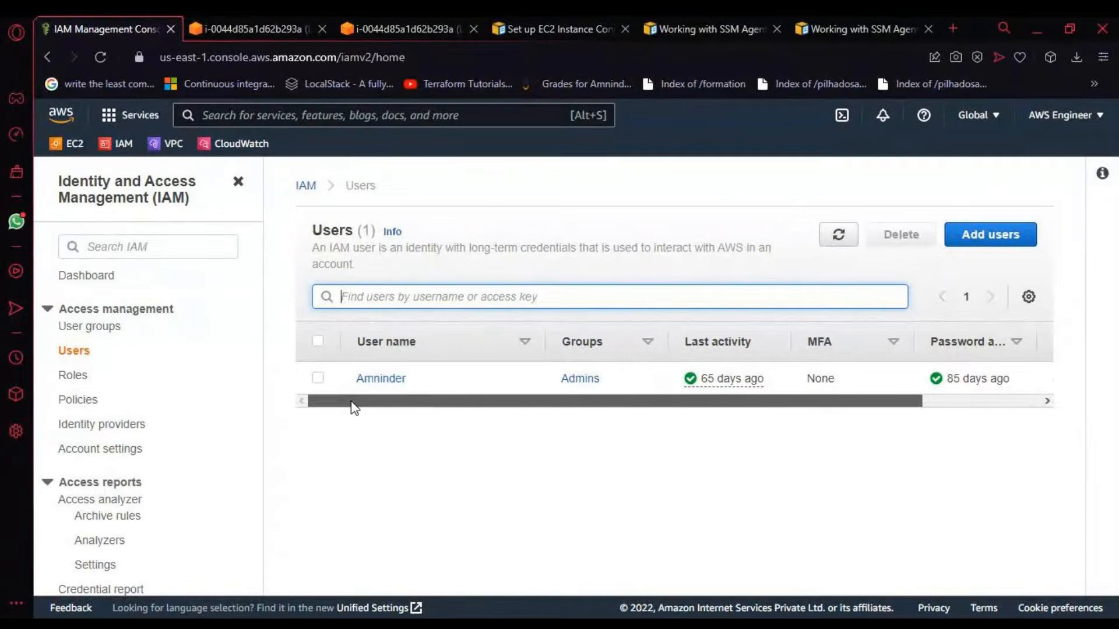
{"action": "left_click", "coordinate": [376, 380]}
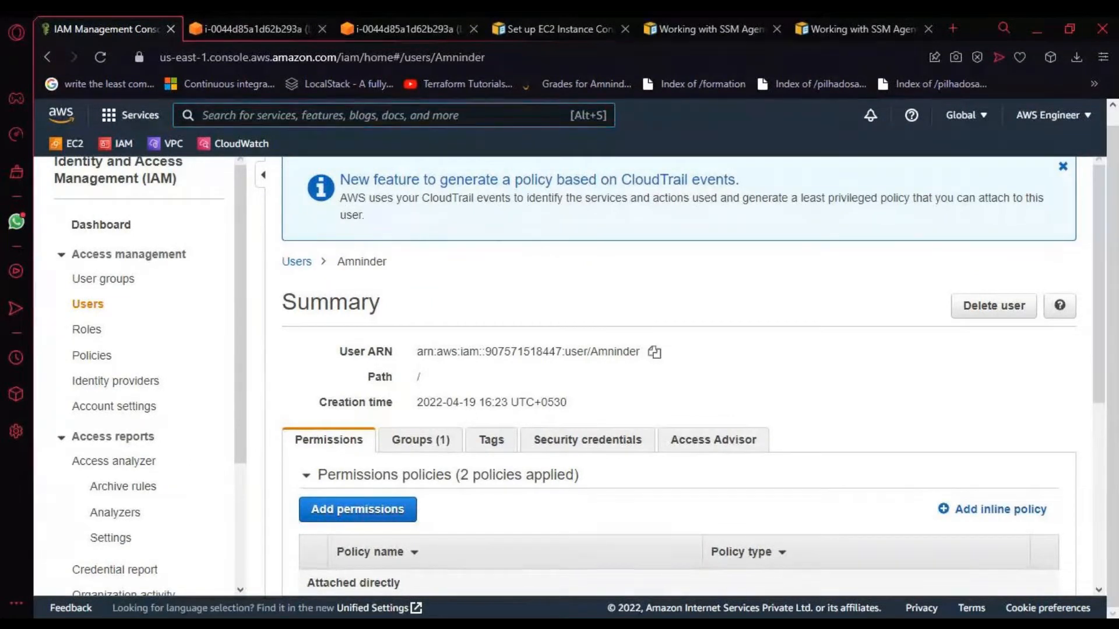
{"action": "left_click", "coordinate": [1049, 114]}
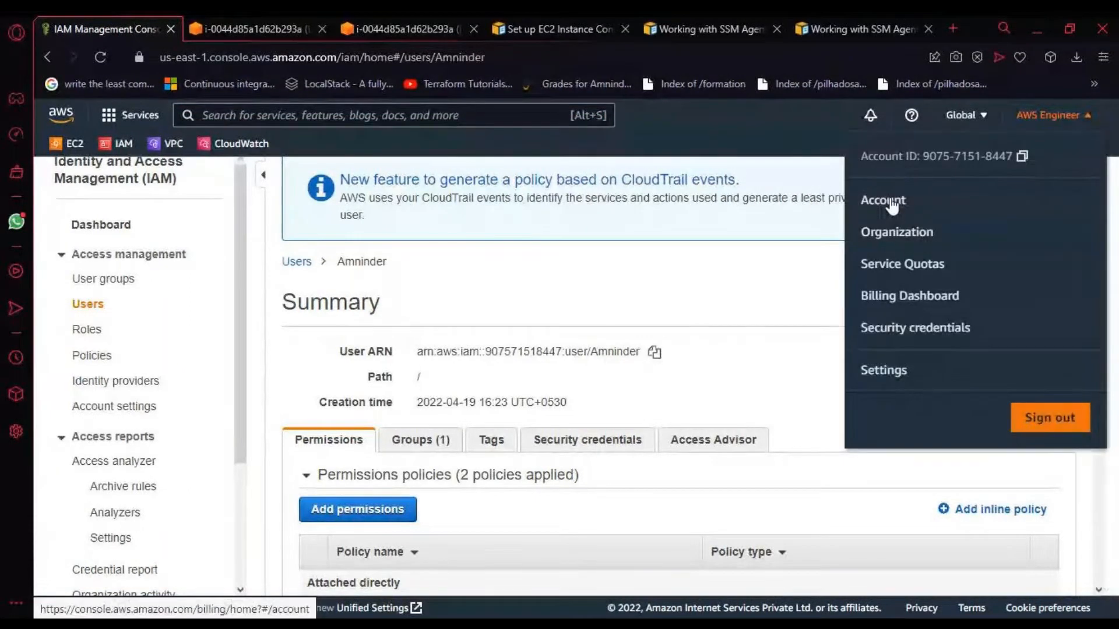
{"action": "left_click", "coordinate": [959, 117]}
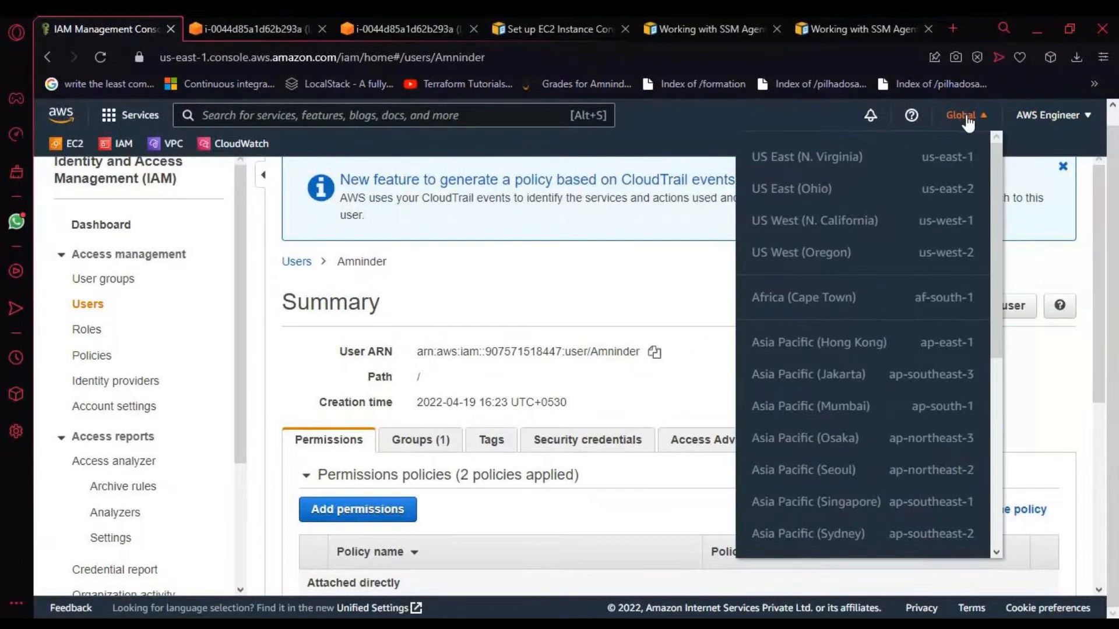
{"action": "left_click", "coordinate": [873, 122]}
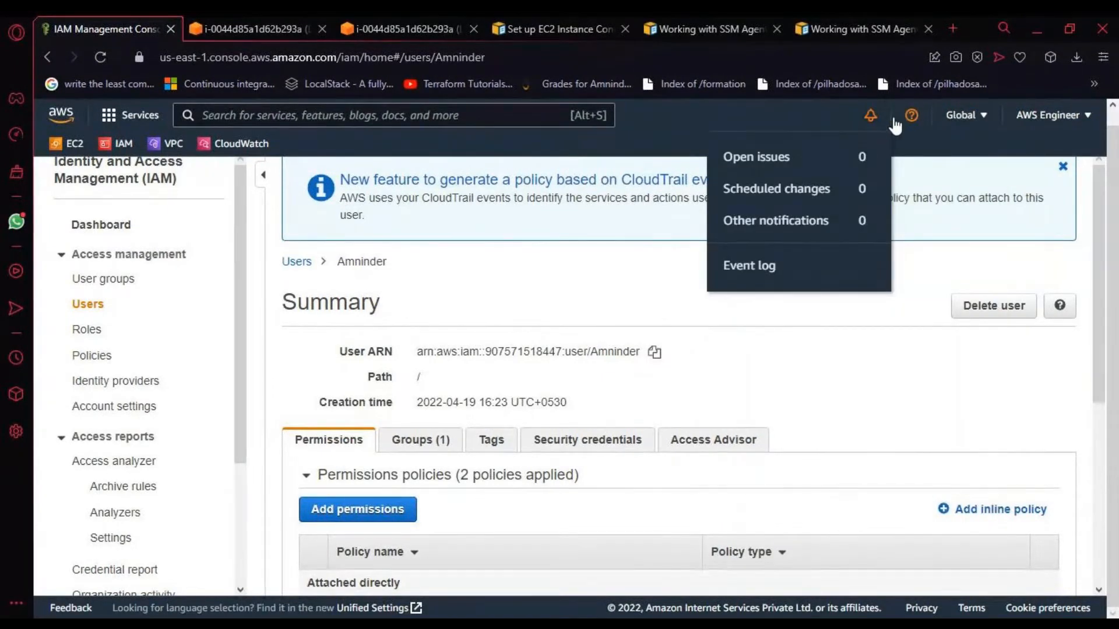
{"action": "left_click", "coordinate": [911, 116]}
{"action": "left_click", "coordinate": [911, 116]}
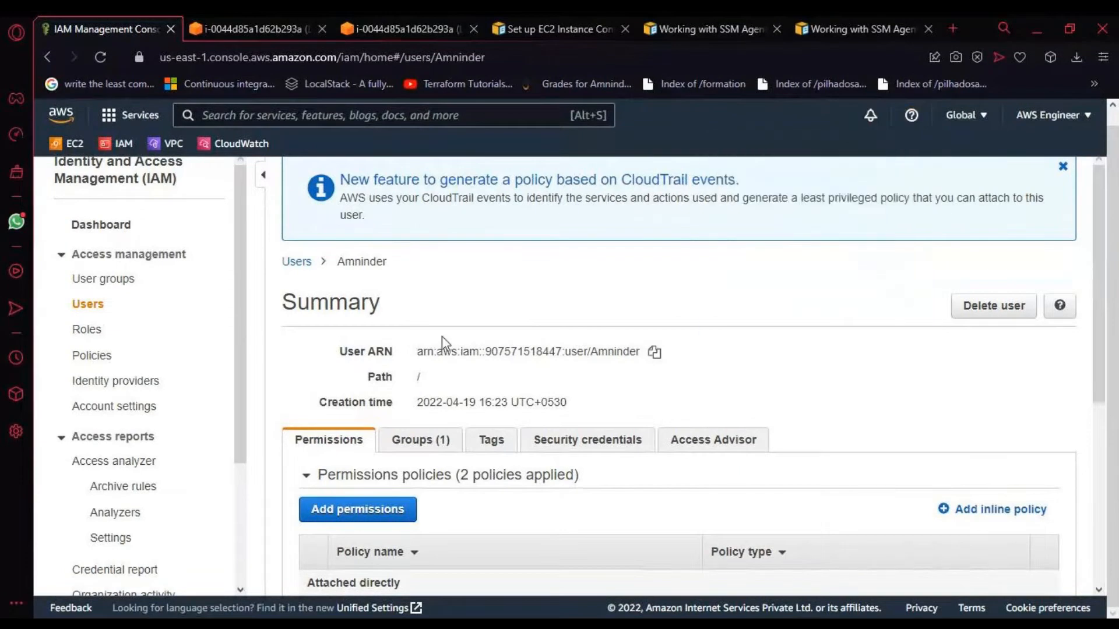
{"action": "left_click", "coordinate": [1038, 132]}
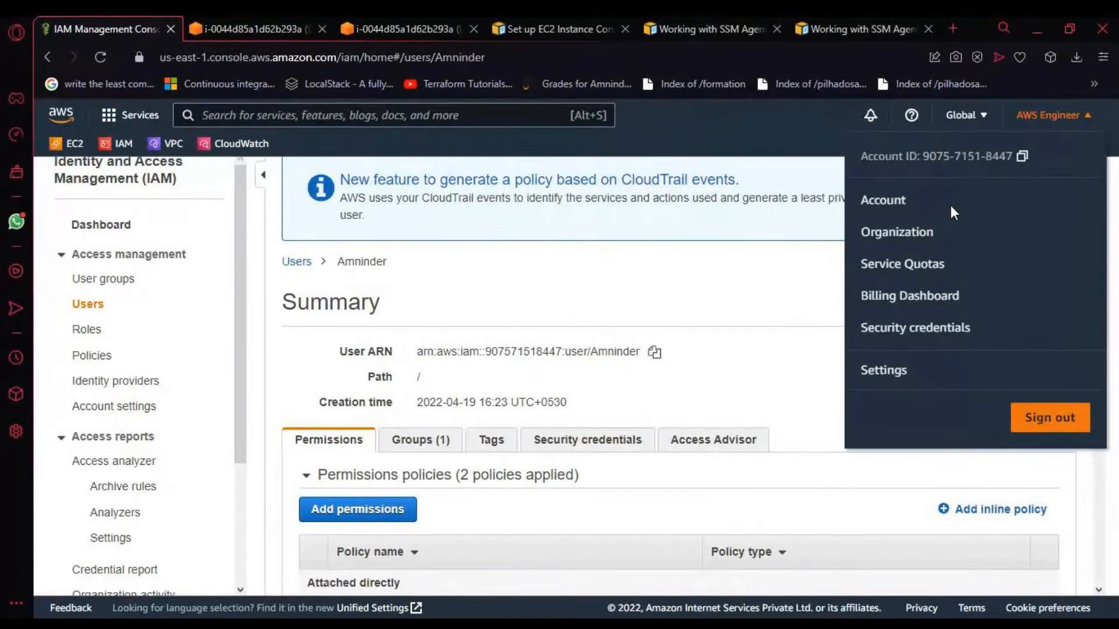
{"action": "left_click", "coordinate": [641, 222]}
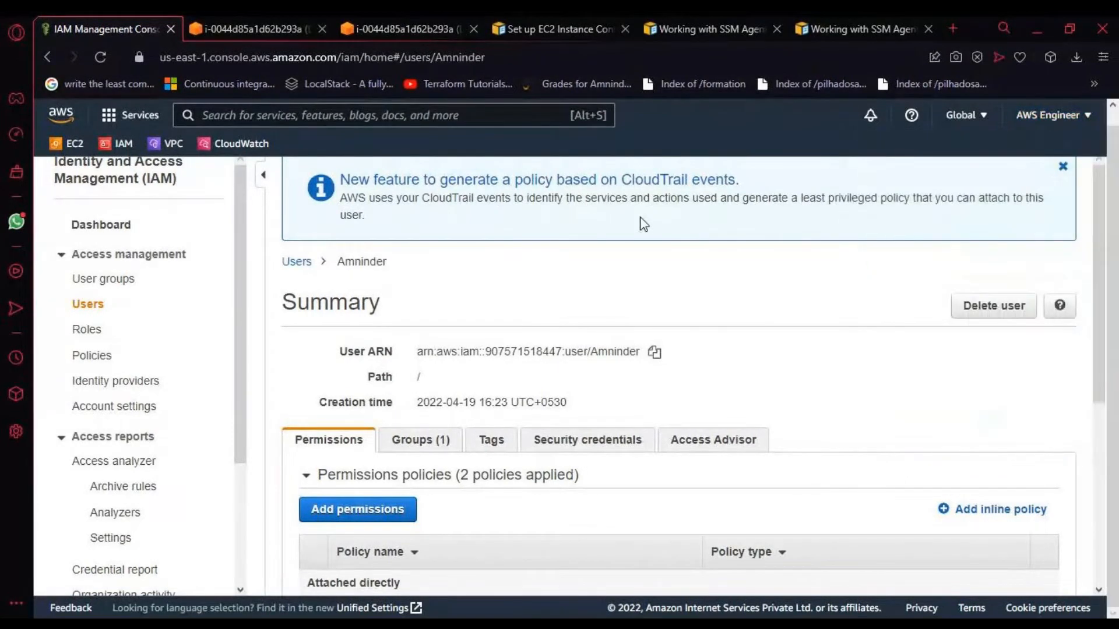